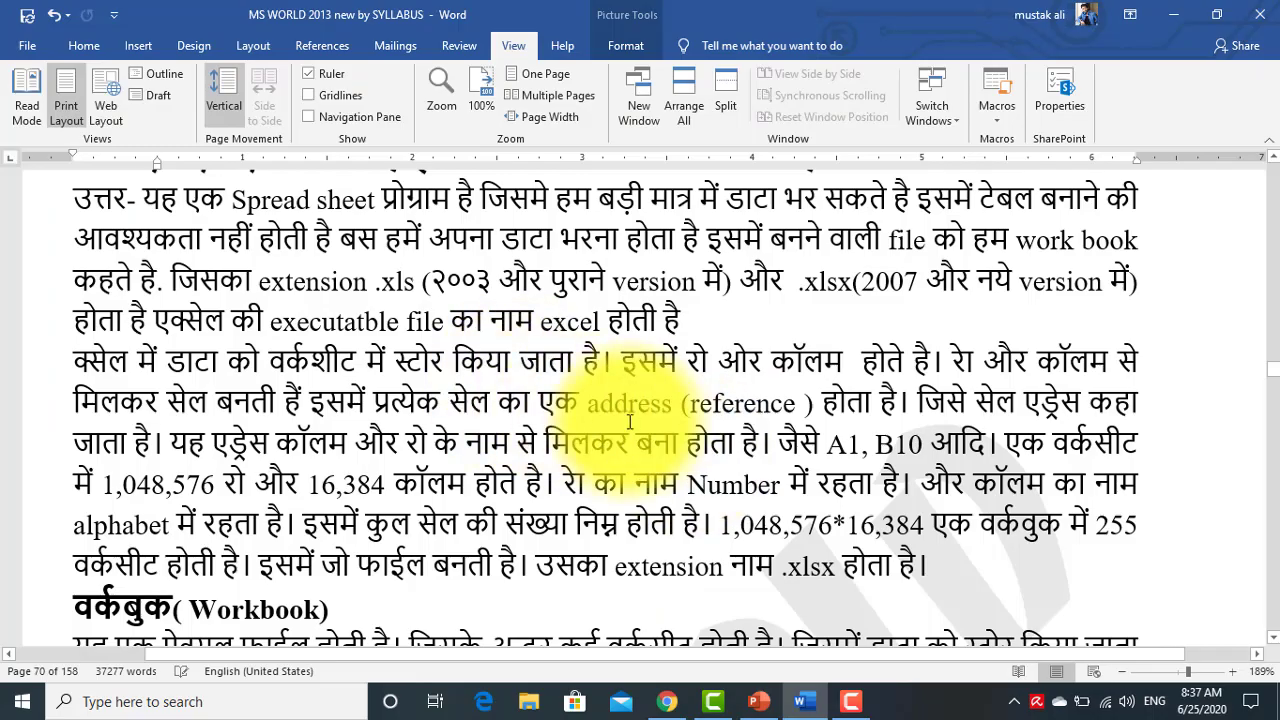
Step: Scroll to the Unit-4 (MS Excel) heading on page 70 and deselect the picture
{"action": "scroll", "coordinate": [630, 422], "scroll_direction": "up", "scroll_amount": 3}
{"action": "scroll", "coordinate": [630, 422], "scroll_direction": "up", "scroll_amount": 3}
{"action": "scroll", "coordinate": [647, 424], "scroll_direction": "down", "scroll_amount": 3}
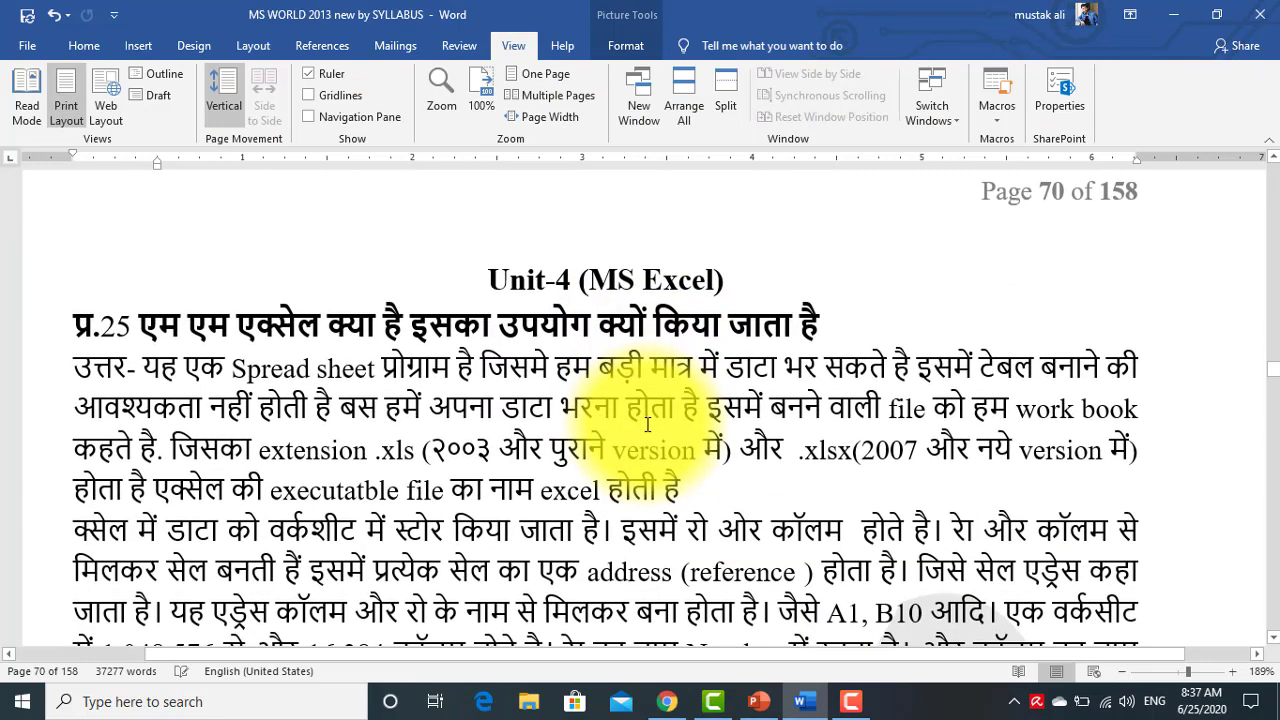
{"action": "scroll", "coordinate": [647, 424], "scroll_direction": "down", "scroll_amount": 1}
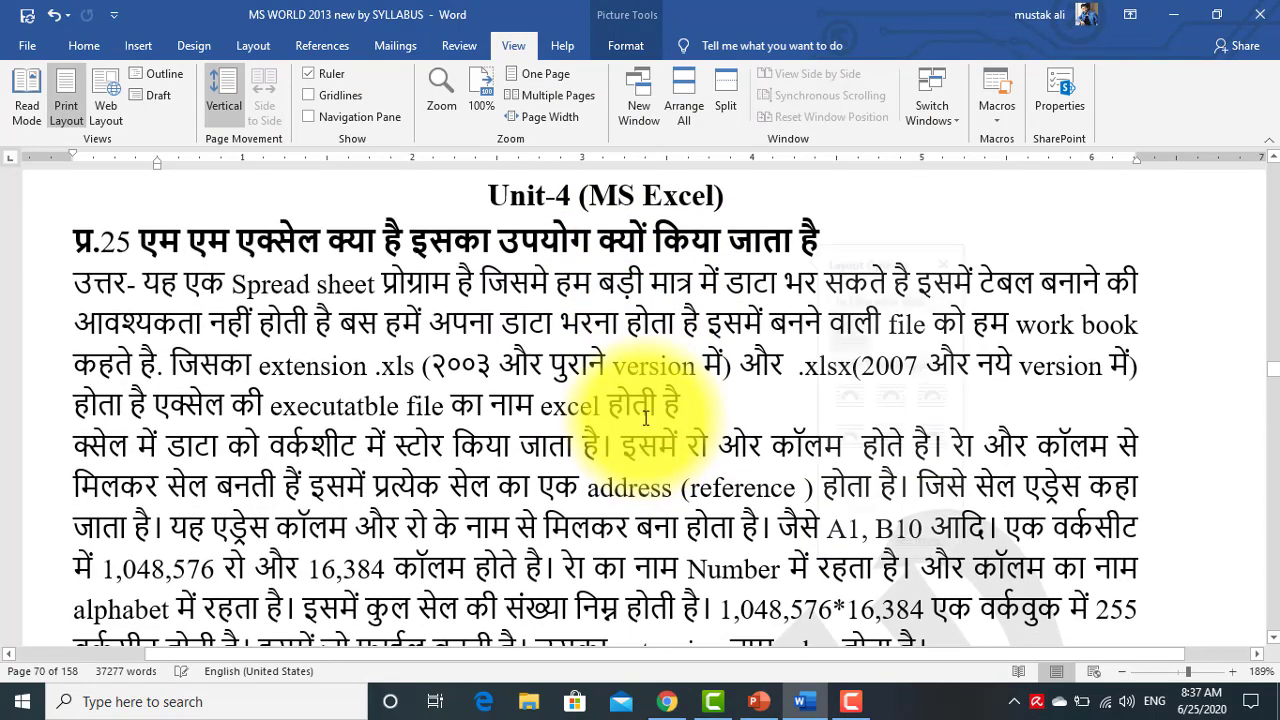
{"action": "left_click", "coordinate": [621, 333]}
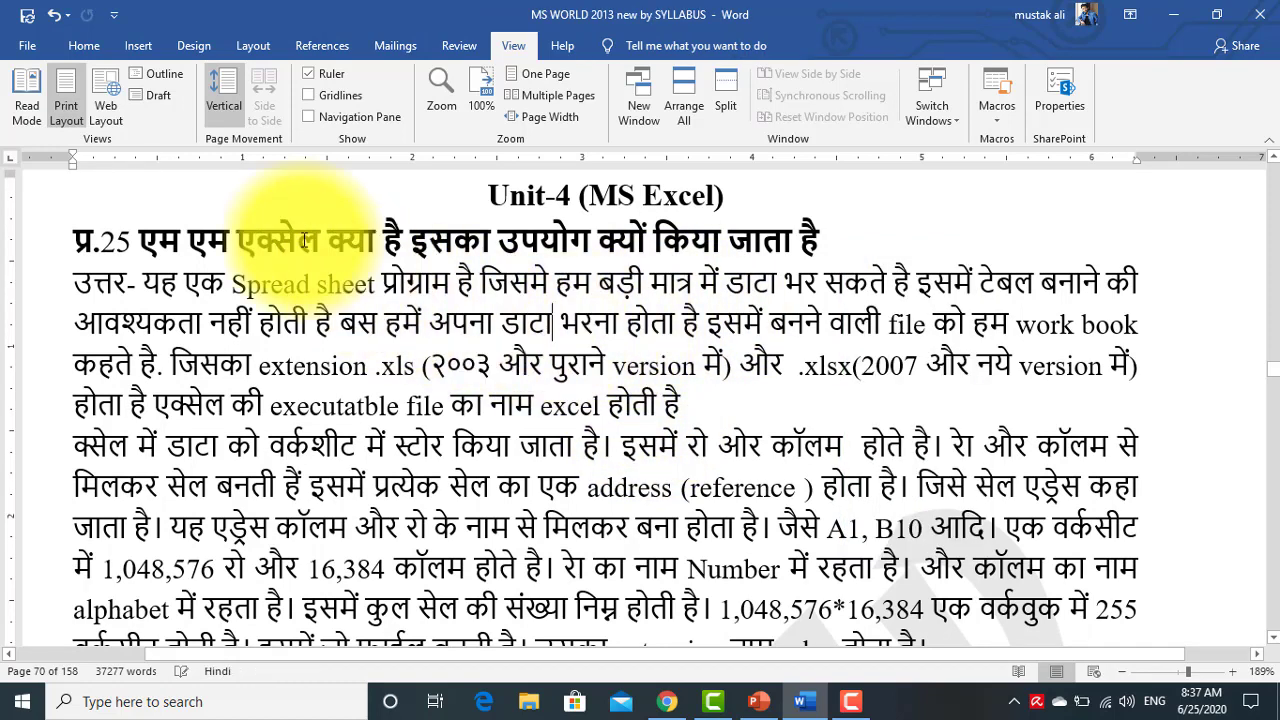
Step: Collapse the ribbon and begin selecting the answer from 'यह एक Spread sheet'
{"action": "double_click", "coordinate": [523, 48]}
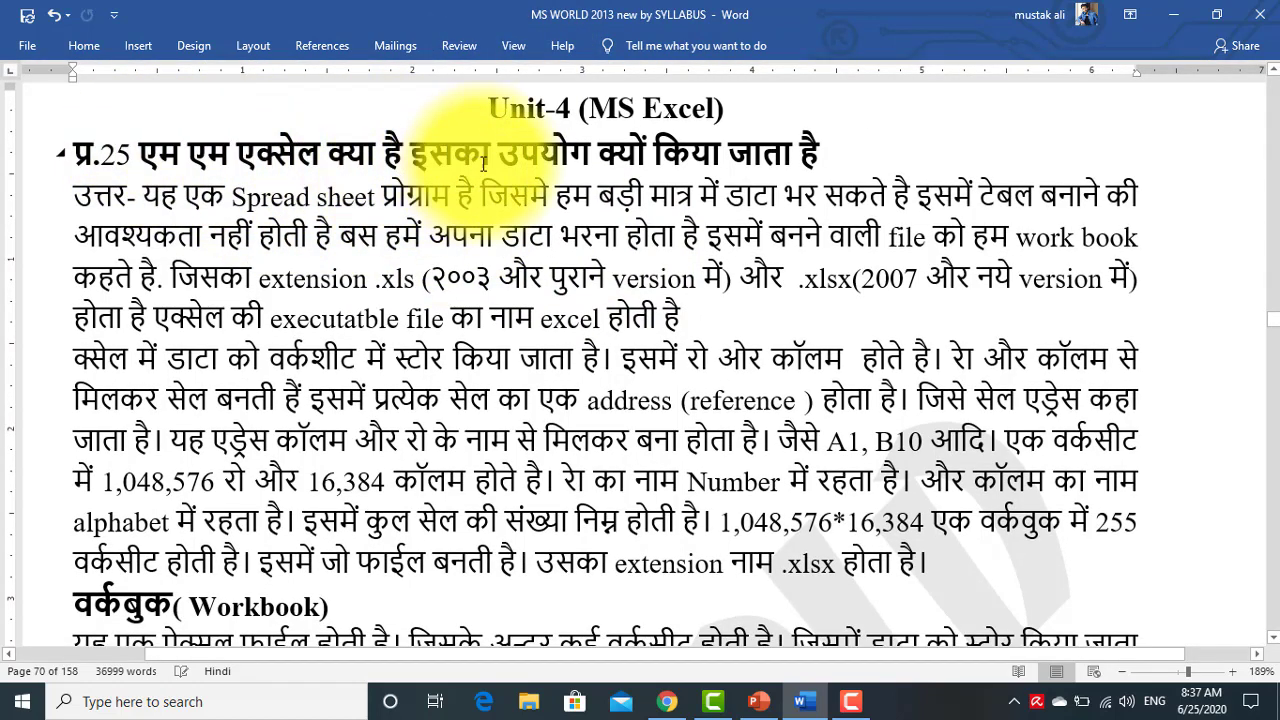
{"action": "left_click", "coordinate": [143, 197]}
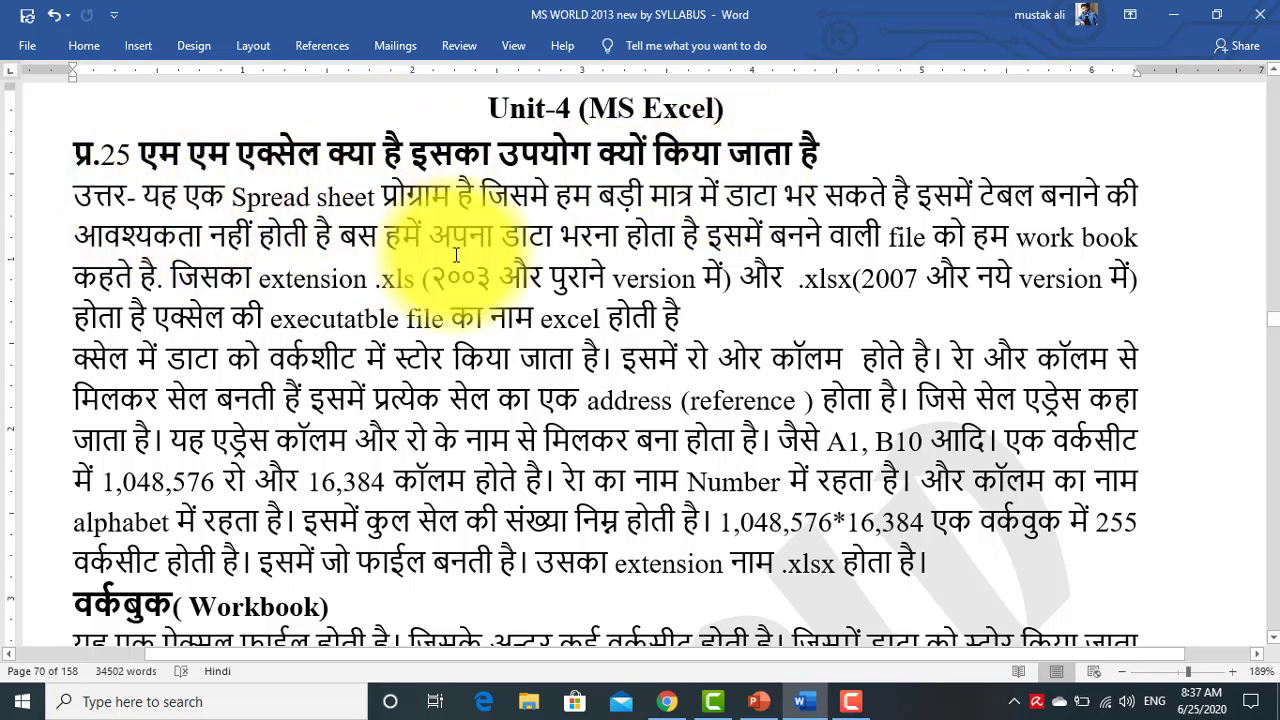
{"action": "key", "text": "shift+Right"}
{"action": "key", "text": "shift+Right"}
{"action": "key", "text": "shift+Right"}
{"action": "key", "text": "shift+Right"}
{"action": "key", "text": "shift+Right"}
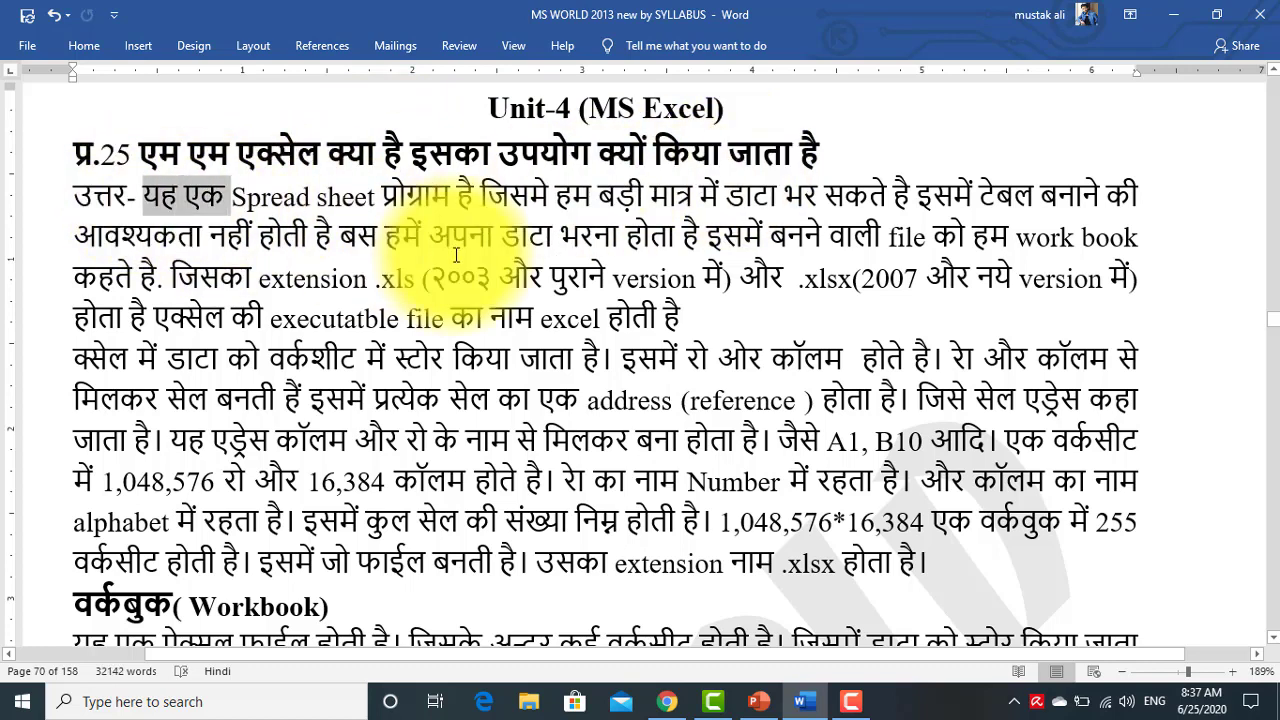
{"action": "key", "text": "shift+Right"}
{"action": "key", "text": "shift+Right"}
{"action": "key", "text": "shift+Right"}
{"action": "key", "text": "shift+Right"}
{"action": "key", "text": "shift+Right"}
{"action": "key", "text": "shift+Right"}
{"action": "key", "text": "shift+Right"}
{"action": "key", "text": "shift+Right"}
{"action": "key", "text": "shift+Right"}
{"action": "key", "text": "shift+Right"}
{"action": "key", "text": "shift+Right"}
{"action": "key", "text": "shift+Right"}
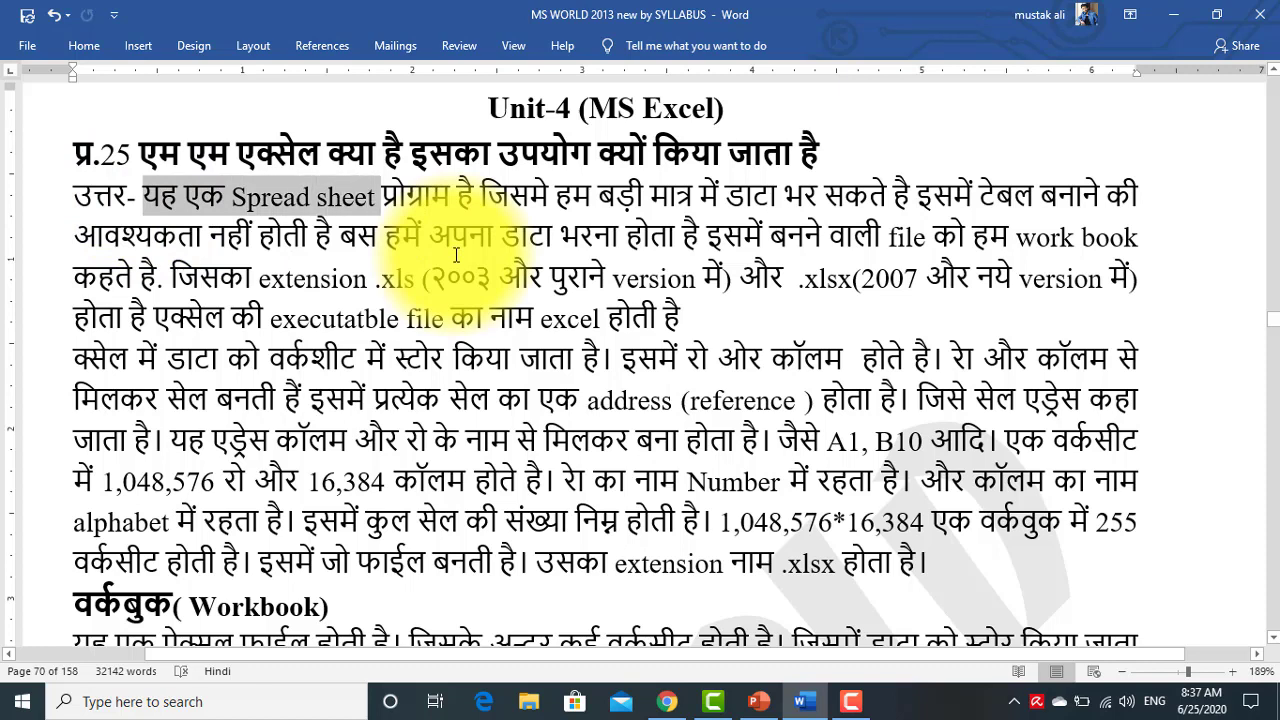
{"action": "key", "text": "shift+Right"}
{"action": "key", "text": "shift+Right"}
{"action": "key", "text": "shift+Right"}
{"action": "key", "text": "shift+Right"}
{"action": "key", "text": "shift+Right"}
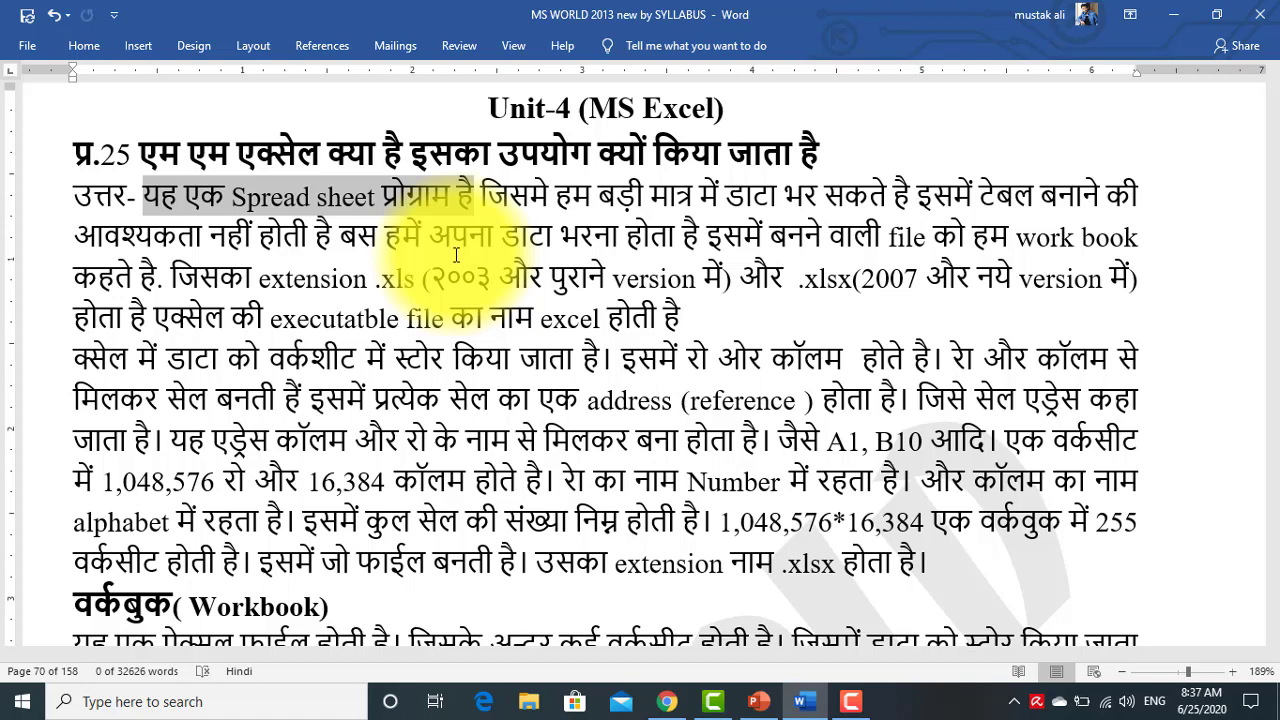
Step: Extend the selection through 'टेबल' and 'अपना डाटा भरना' up to 'work book'
{"action": "key", "text": "shift+Right"}
{"action": "key", "text": "shift+Right"}
{"action": "key", "text": "shift+Right"}
{"action": "key", "text": "shift+Right"}
{"action": "key", "text": "shift+Right"}
{"action": "key", "text": "shift+Right"}
{"action": "key", "text": "shift+Right"}
{"action": "key", "text": "shift+Right"}
{"action": "key", "text": "shift+Right"}
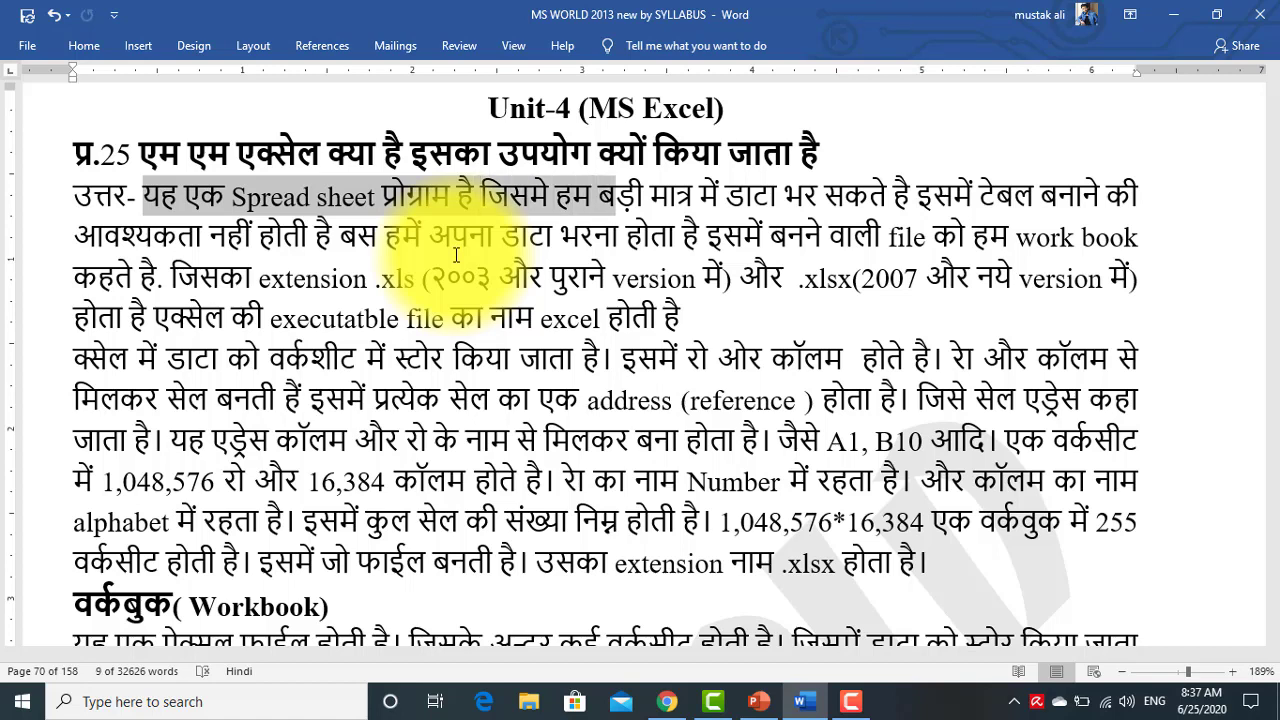
{"action": "key", "text": "shift+Right"}
{"action": "key", "text": "shift+Right"}
{"action": "key", "text": "shift+Right"}
{"action": "key", "text": "shift+Right"}
{"action": "key", "text": "shift+Right"}
{"action": "key", "text": "shift+Right"}
{"action": "key", "text": "shift+Right"}
{"action": "key", "text": "shift+Right"}
{"action": "key", "text": "shift+Right"}
{"action": "key", "text": "shift+Right"}
{"action": "key", "text": "shift+Right"}
{"action": "key", "text": "shift+Right"}
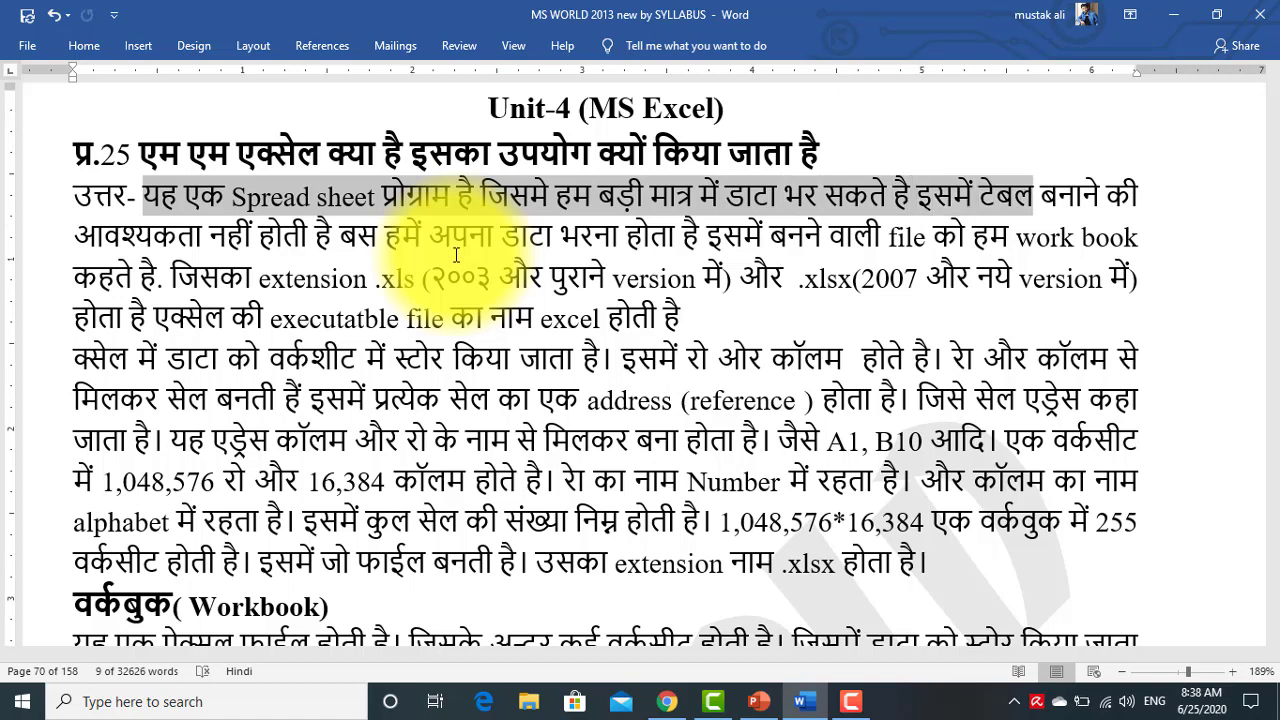
{"action": "key", "text": "shift+Right"}
{"action": "key", "text": "shift+Right"}
{"action": "key", "text": "shift+Right"}
{"action": "key", "text": "shift+Right"}
{"action": "key", "text": "shift+Right"}
{"action": "key", "text": "shift+Right"}
{"action": "key", "text": "shift+Right"}
{"action": "key", "text": "shift+Right"}
{"action": "key", "text": "shift+Right"}
{"action": "key", "text": "shift+Right"}
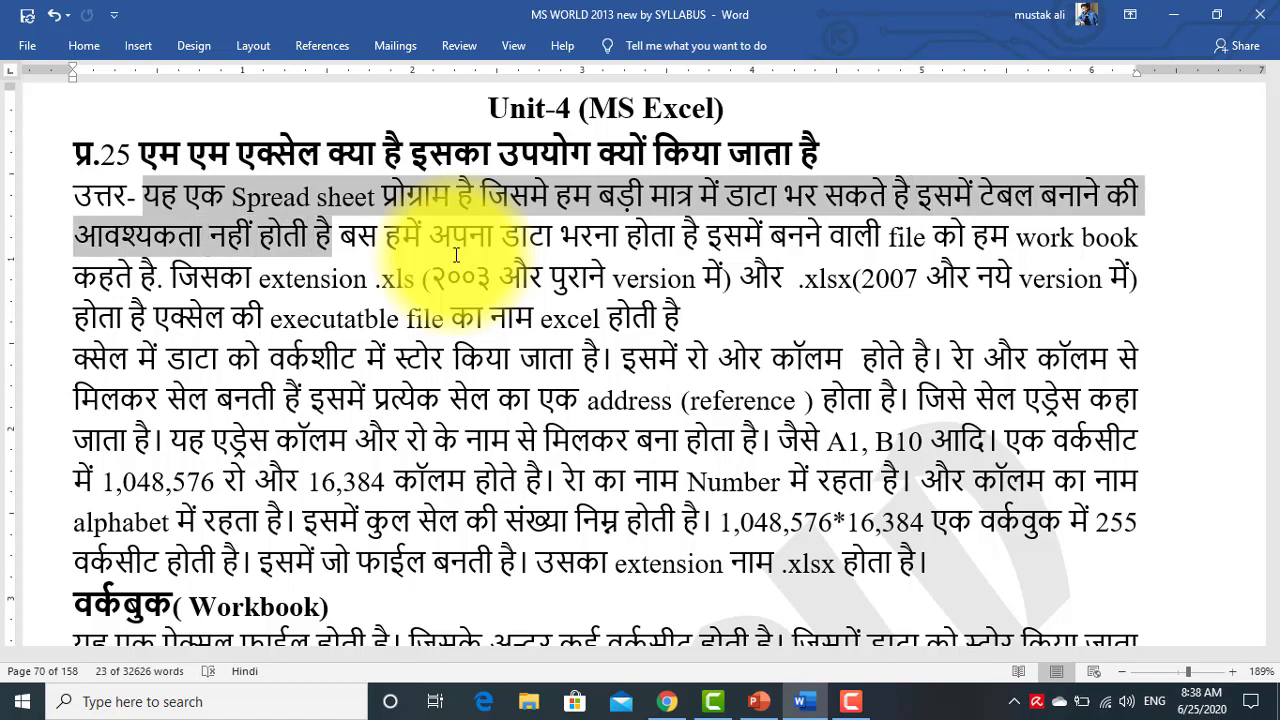
{"action": "key", "text": "shift+Right"}
{"action": "key", "text": "shift+Right"}
{"action": "key", "text": "shift+Right"}
{"action": "key", "text": "shift+Right"}
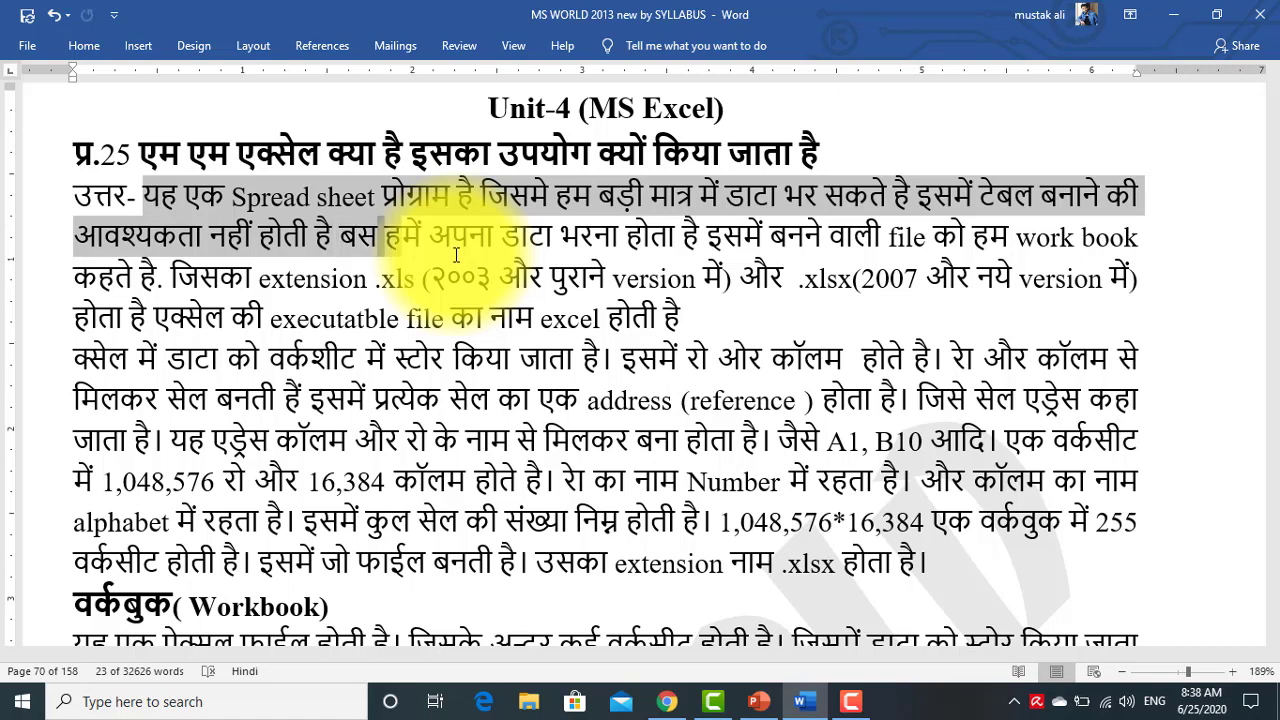
{"action": "key", "text": "shift+Right"}
{"action": "key", "text": "shift+Right"}
{"action": "key", "text": "shift+Right"}
{"action": "key", "text": "shift+Right"}
{"action": "key", "text": "shift+Right"}
{"action": "key", "text": "shift+Right"}
{"action": "key", "text": "shift+Right"}
{"action": "key", "text": "shift+Right"}
{"action": "key", "text": "shift+Right"}
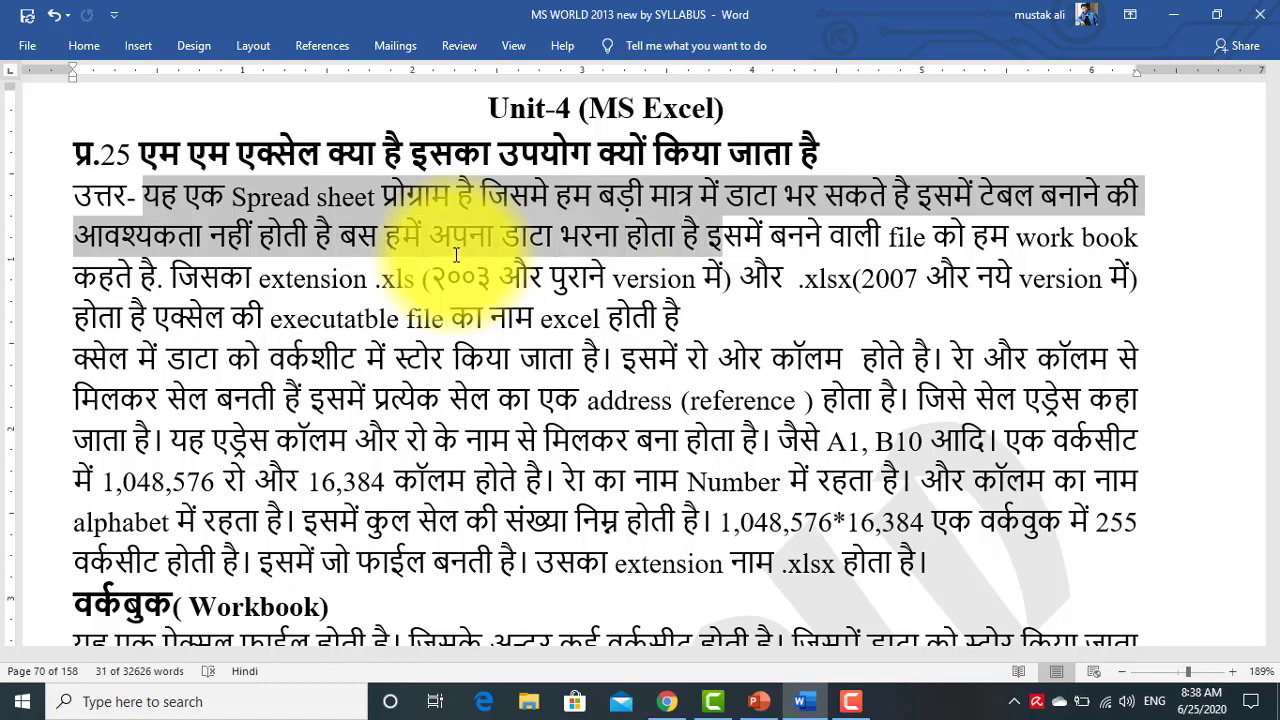
{"action": "key", "text": "shift+Right"}
{"action": "key", "text": "shift+Right"}
{"action": "key", "text": "shift+Right"}
{"action": "key", "text": "shift+Right"}
{"action": "key", "text": "shift+Right"}
{"action": "key", "text": "shift+Right"}
{"action": "key", "text": "shift+Right"}
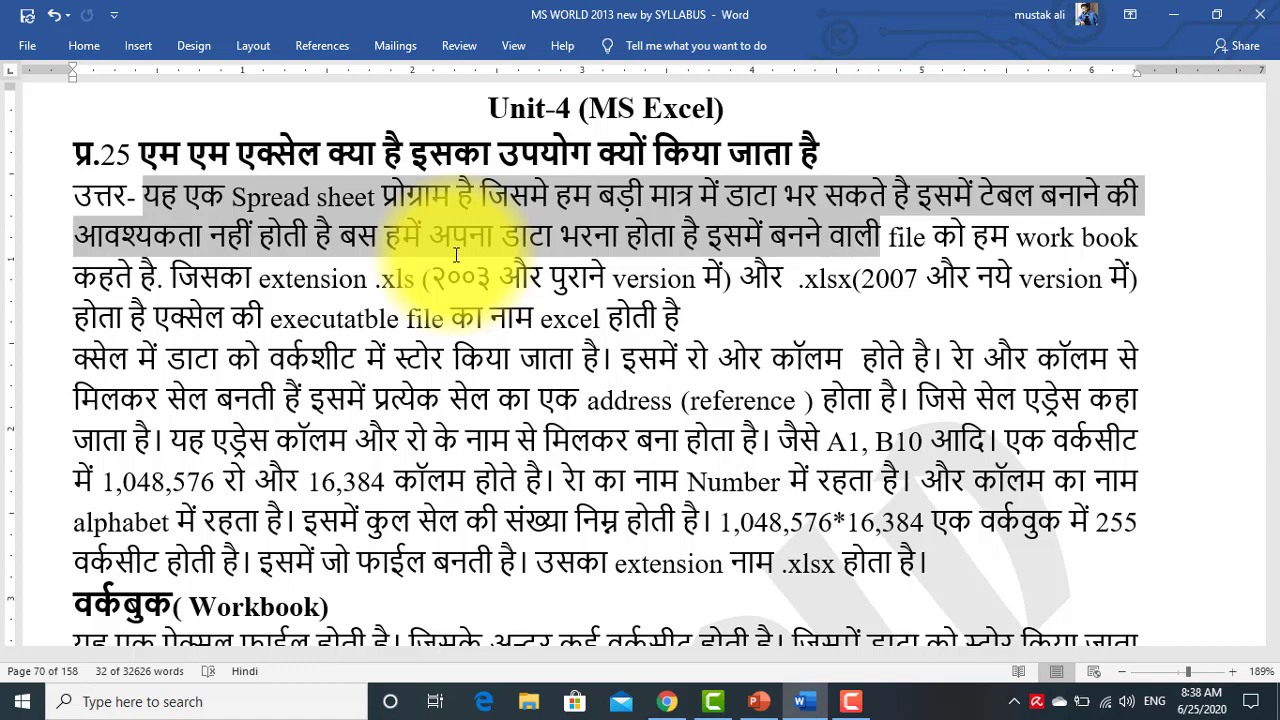
{"action": "key", "text": "shift+Right"}
{"action": "key", "text": "shift+Right"}
{"action": "key", "text": "shift+Right"}
{"action": "key", "text": "shift+Right"}
{"action": "key", "text": "shift+Right"}
{"action": "key", "text": "shift+Right"}
{"action": "key", "text": "shift+Right"}
{"action": "key", "text": "shift+Right"}
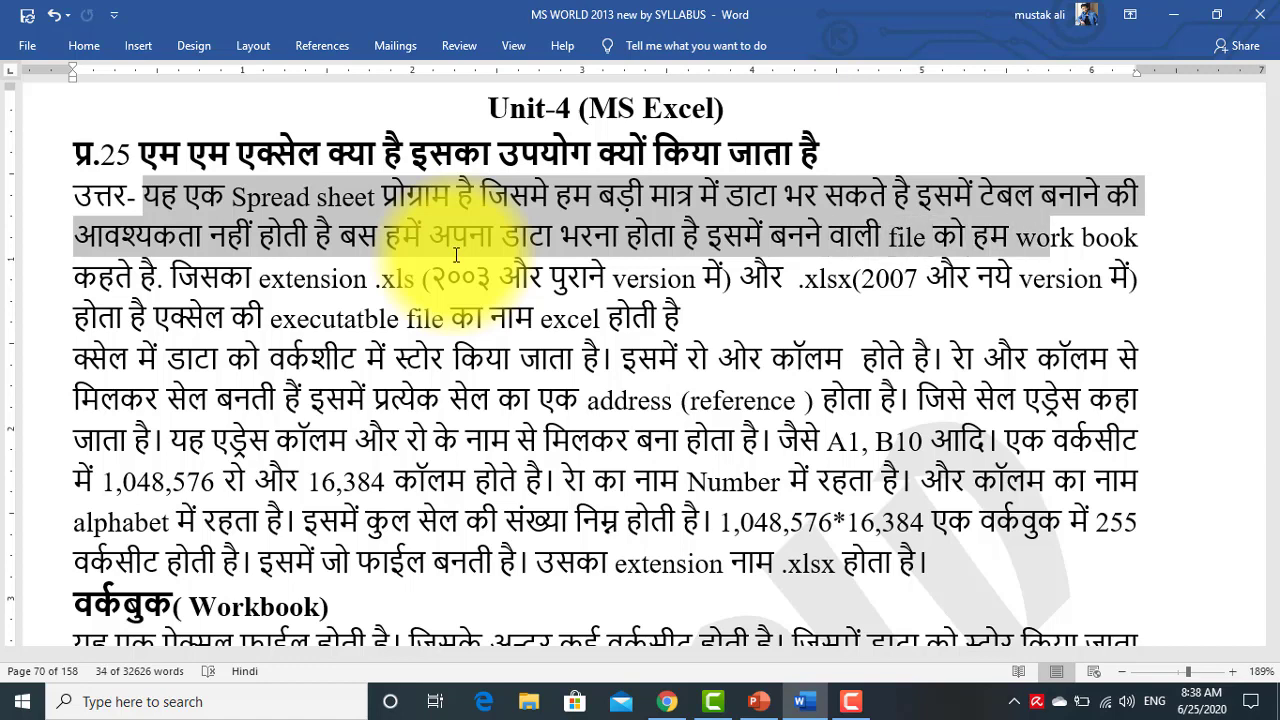
{"action": "key", "text": "shift+Right"}
{"action": "key", "text": "shift+Right"}
{"action": "key", "text": "shift+Right"}
{"action": "key", "text": "shift+Right"}
{"action": "key", "text": "shift+Right"}
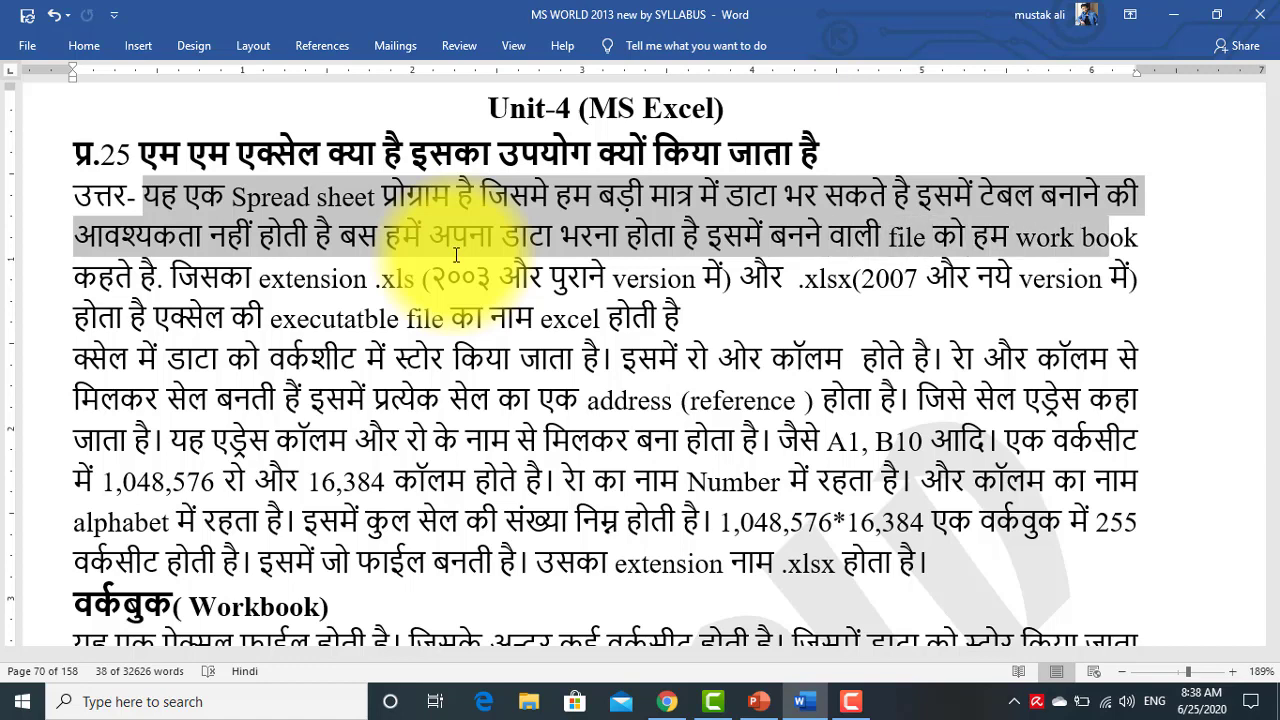
{"action": "key", "text": "shift+Right"}
{"action": "key", "text": "shift+Right"}
{"action": "key", "text": "shift+Right"}
{"action": "key", "text": "shift+Right"}
{"action": "key", "text": "shift+Right"}
{"action": "key", "text": "shift+Right"}
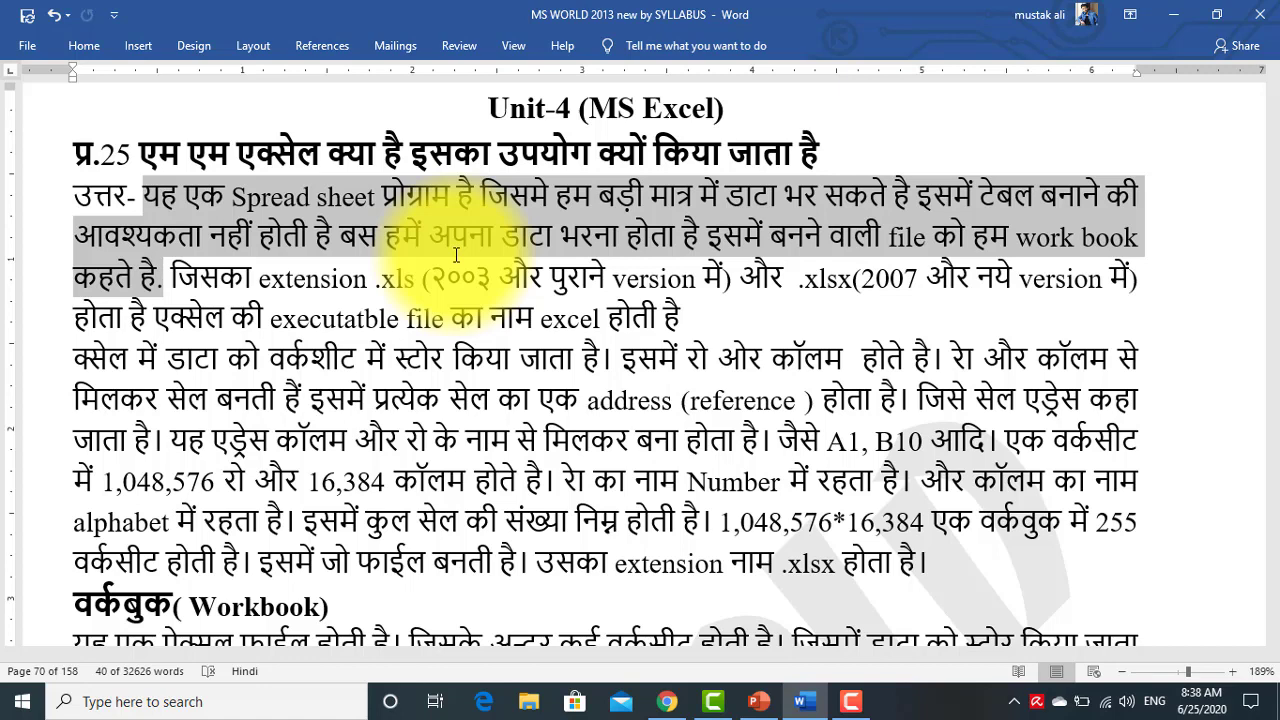
Step: Extend the selection over 'जिसका extension .xls (२००३ पुराने version में)'
{"action": "key", "text": "shift+Right"}
{"action": "key", "text": "shift+Right"}
{"action": "key", "text": "shift+Right"}
{"action": "key", "text": "shift+Right"}
{"action": "key", "text": "shift+Right"}
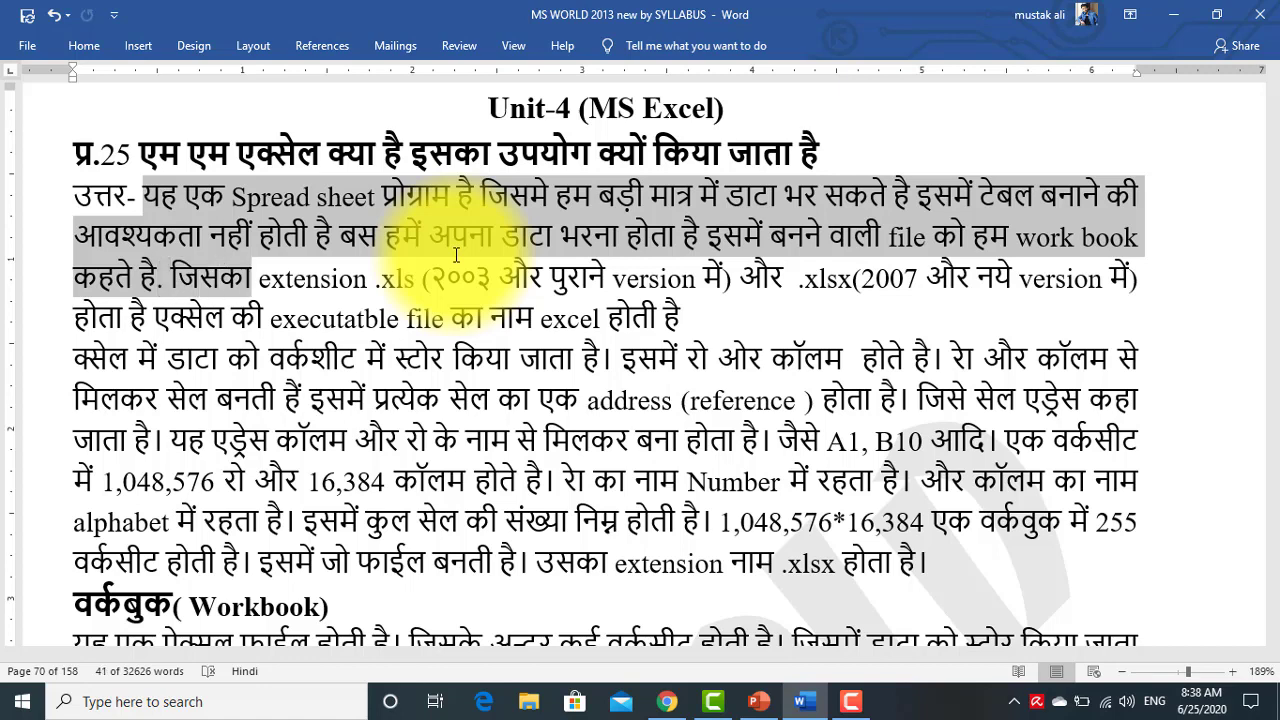
{"action": "key", "text": "shift+Right"}
{"action": "key", "text": "shift+Right"}
{"action": "key", "text": "shift+Right"}
{"action": "key", "text": "shift+Right"}
{"action": "key", "text": "shift+Right"}
{"action": "key", "text": "shift+Right"}
{"action": "key", "text": "shift+Right"}
{"action": "key", "text": "shift+Right"}
{"action": "key", "text": "shift+Right"}
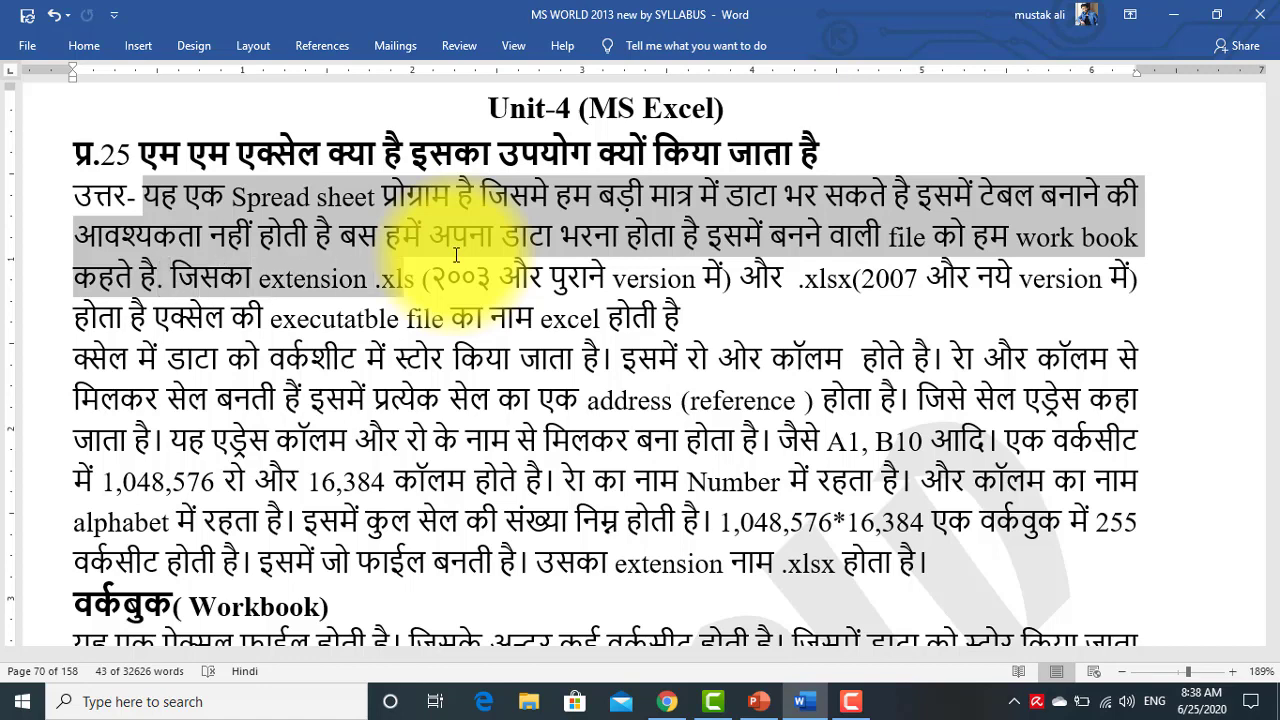
{"action": "key", "text": "shift+Right"}
{"action": "key", "text": "shift+Right"}
{"action": "key", "text": "shift+Right"}
{"action": "key", "text": "shift+Right"}
{"action": "key", "text": "shift+Right"}
{"action": "key", "text": "shift+Right"}
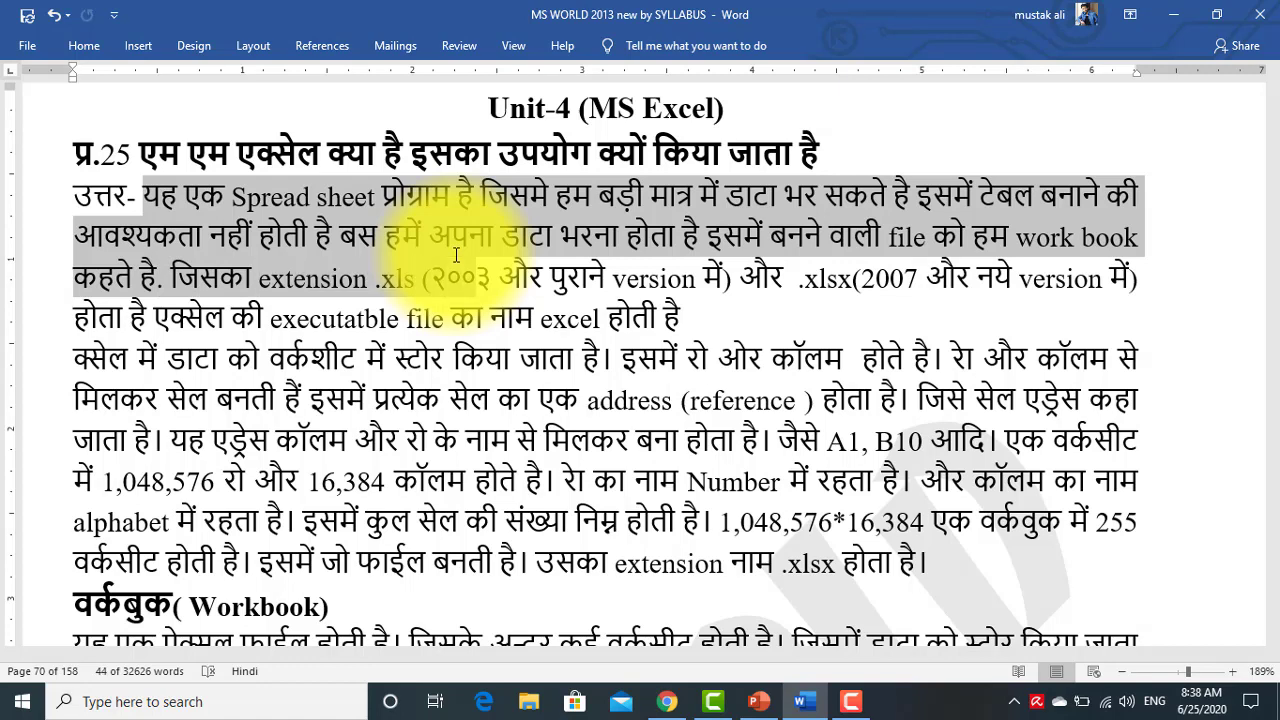
{"action": "key", "text": "shift+Right"}
{"action": "key", "text": "shift+Right"}
{"action": "key", "text": "shift+Right"}
{"action": "key", "text": "shift+Right"}
{"action": "key", "text": "shift+Right"}
{"action": "key", "text": "shift+Right"}
{"action": "key", "text": "shift+Right"}
{"action": "key", "text": "shift+Right"}
{"action": "key", "text": "shift+Right"}
{"action": "key", "text": "shift+Right"}
{"action": "key", "text": "shift+Right"}
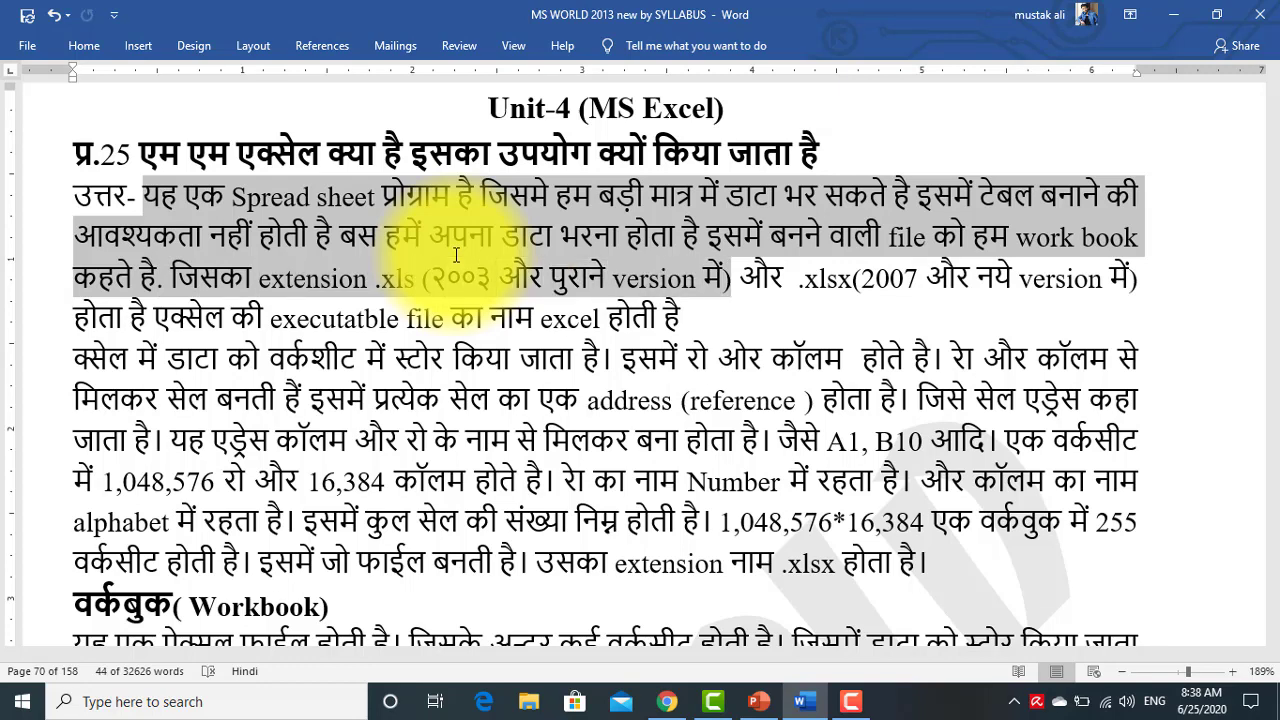
{"action": "key", "text": "shift+Right"}
{"action": "key", "text": "shift+Right"}
{"action": "key", "text": "shift+Right"}
{"action": "key", "text": "shift+Right"}
{"action": "key", "text": "shift+Right"}
{"action": "key", "text": "shift+Right"}
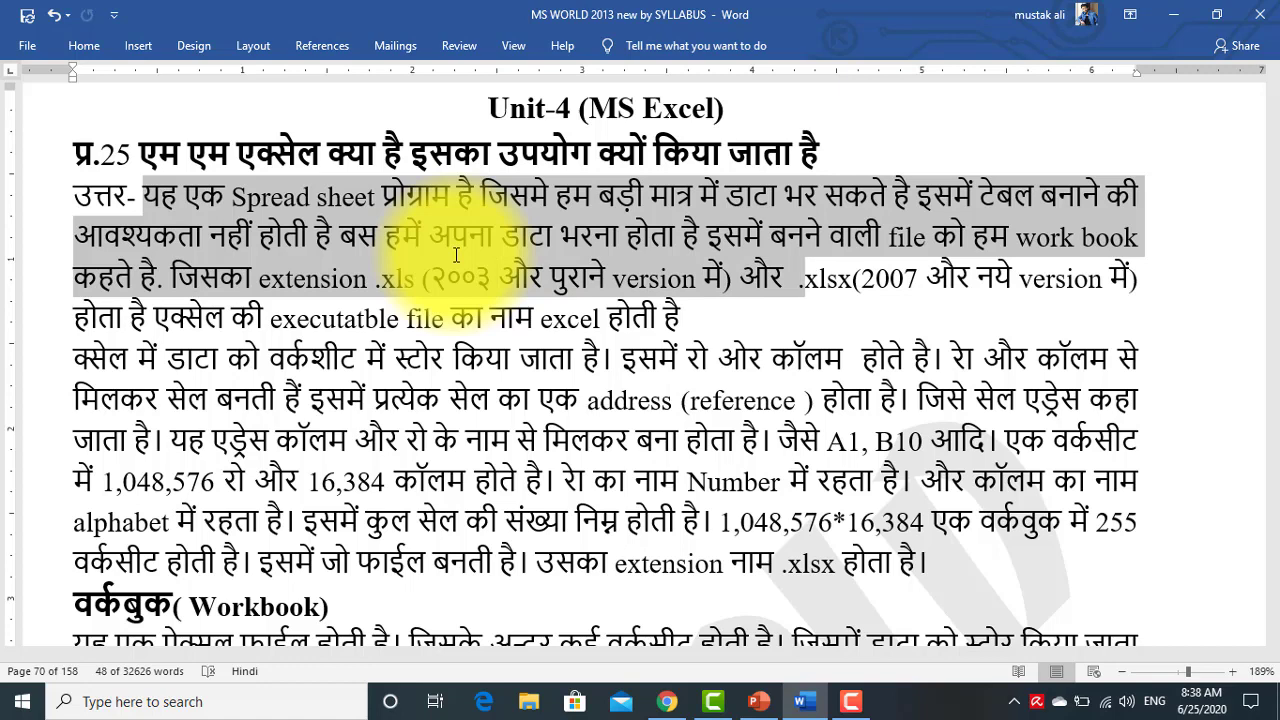
{"action": "key", "text": "shift+Right"}
{"action": "key", "text": "shift+Right"}
{"action": "key", "text": "shift+Right"}
{"action": "key", "text": "shift+Right"}
{"action": "key", "text": "shift+Right"}
{"action": "key", "text": "shift+Right"}
{"action": "key", "text": "shift+Right"}
{"action": "key", "text": "shift+Right"}
{"action": "key", "text": "shift+Right"}
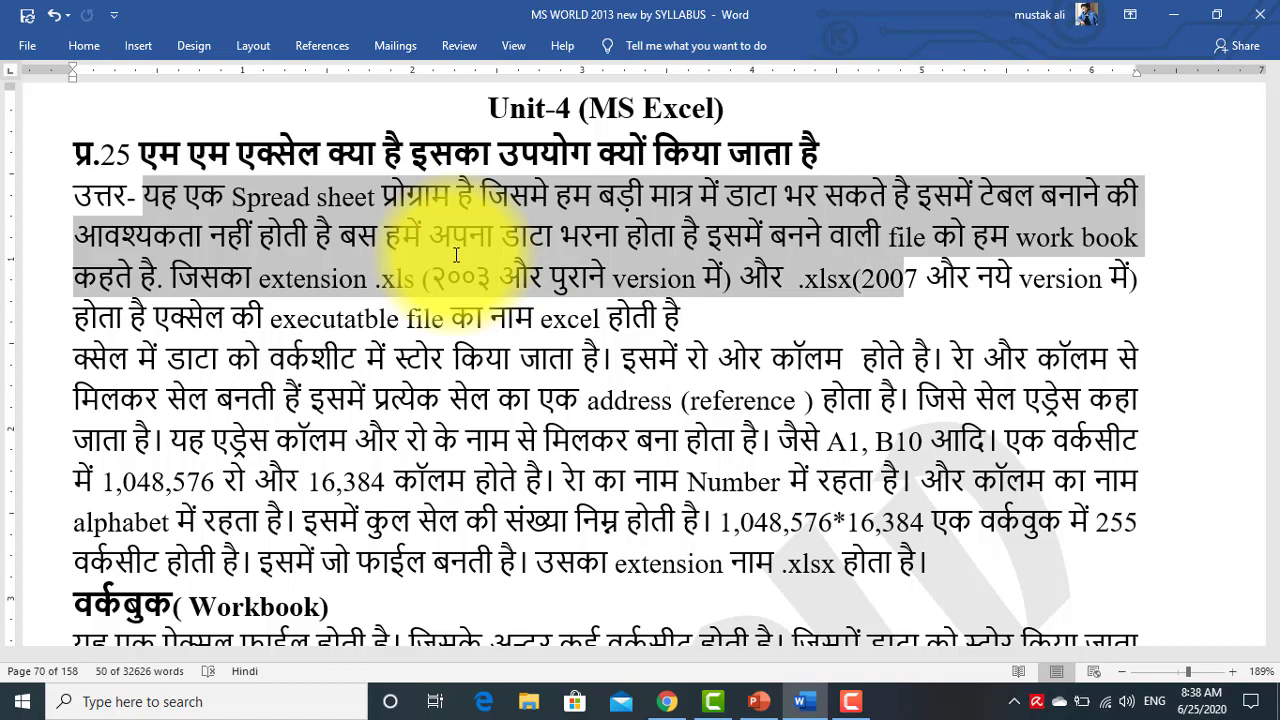
{"action": "key", "text": "shift+Right"}
{"action": "key", "text": "shift+Right"}
{"action": "key", "text": "shift+Right"}
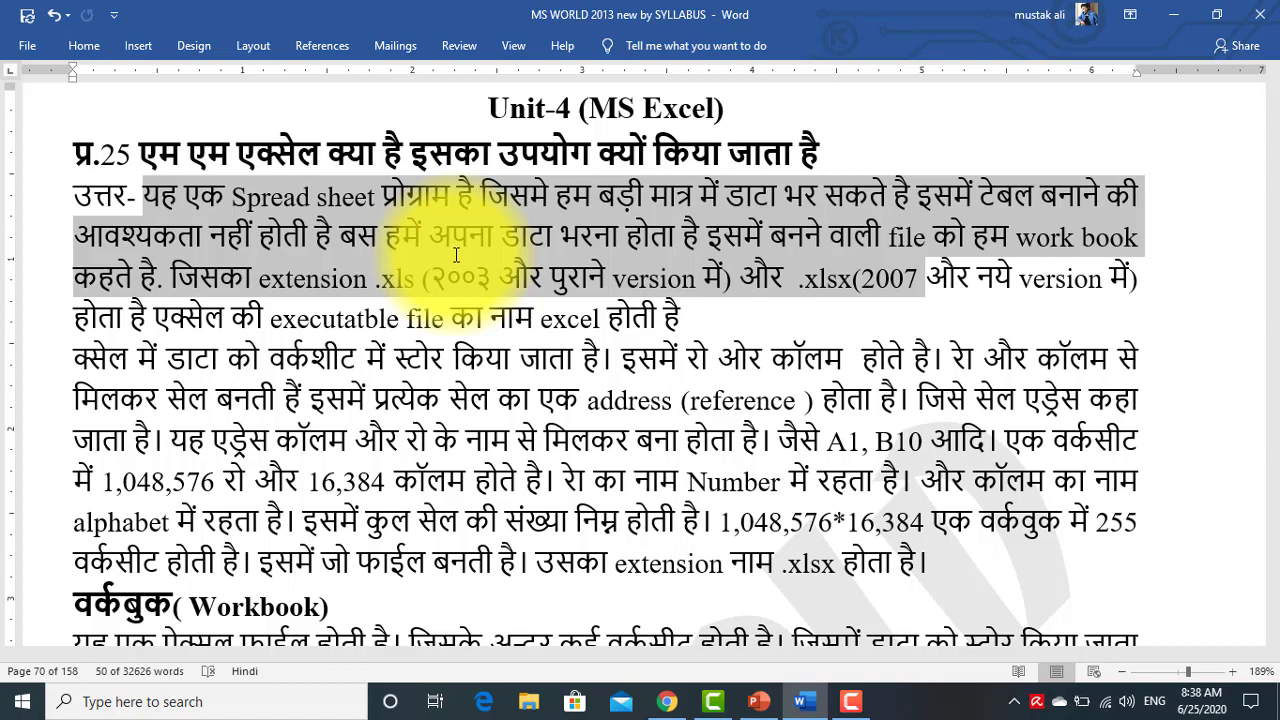
Step: Continue selecting through '.xlsx (2007 और नये)' to the file-name line ending 'होती है'
{"action": "key", "text": "shift+Right"}
{"action": "key", "text": "shift+Right"}
{"action": "key", "text": "shift+Right"}
{"action": "key", "text": "shift+Right"}
{"action": "key", "text": "shift+Right"}
{"action": "key", "text": "shift+Right"}
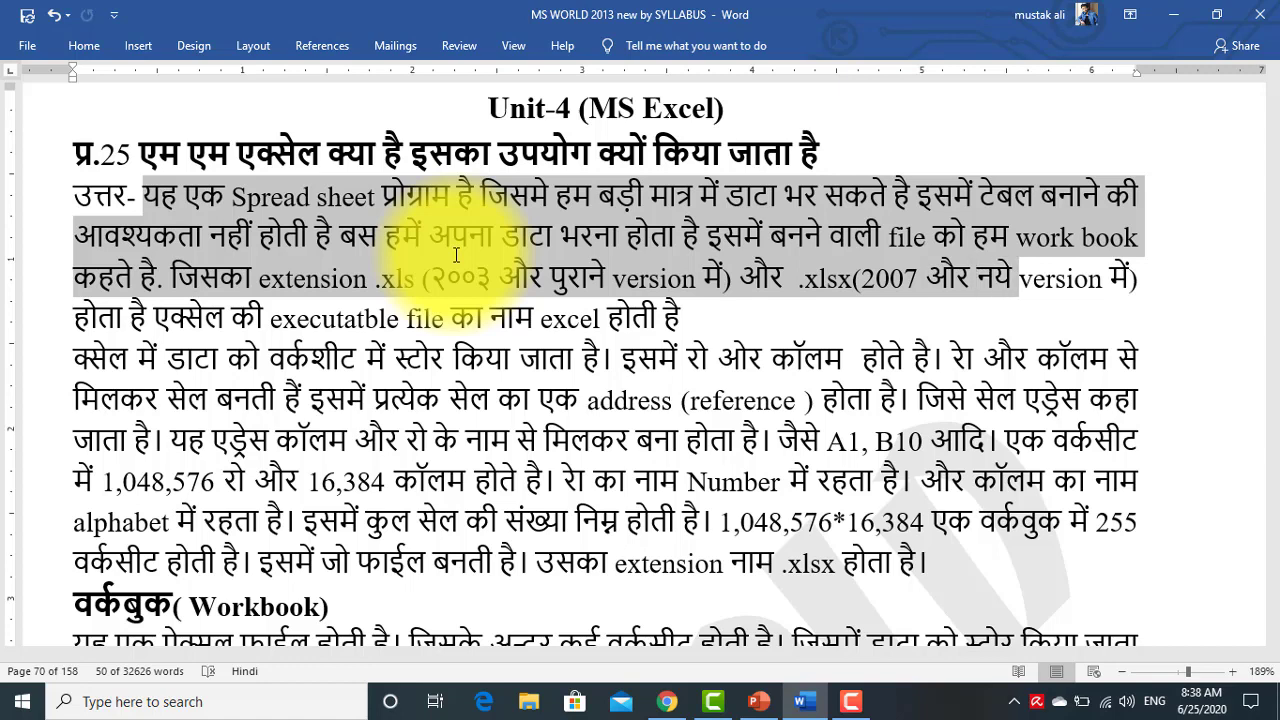
{"action": "key", "text": "shift+Right"}
{"action": "key", "text": "shift+Right"}
{"action": "key", "text": "shift+Right"}
{"action": "key", "text": "shift+Right"}
{"action": "key", "text": "shift+Right"}
{"action": "key", "text": "shift+Right"}
{"action": "key", "text": "shift+Right"}
{"action": "key", "text": "shift+Right"}
{"action": "key", "text": "shift+Right"}
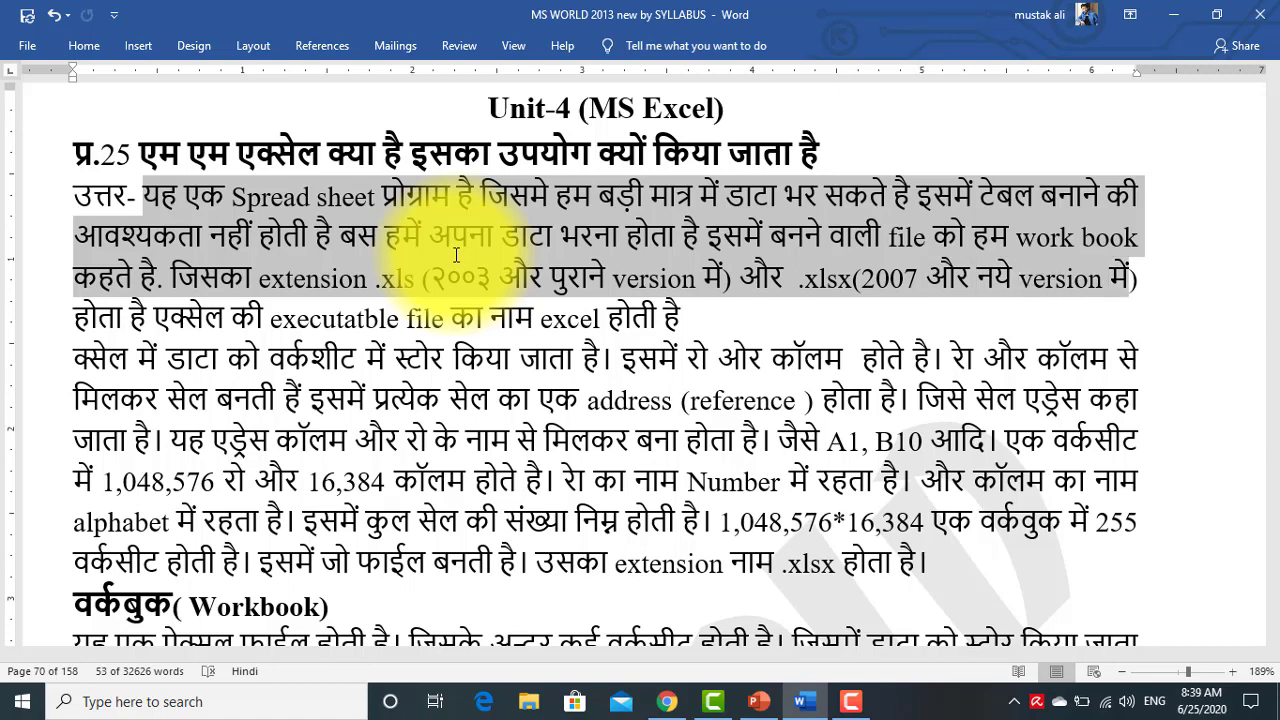
{"action": "key", "text": "shift+Right"}
{"action": "key", "text": "shift+Right"}
{"action": "key", "text": "shift+Right"}
{"action": "key", "text": "shift+Right"}
{"action": "key", "text": "shift+Right"}
{"action": "key", "text": "shift+Right"}
{"action": "key", "text": "shift+Right"}
{"action": "key", "text": "shift+Right"}
{"action": "key", "text": "shift+Right"}
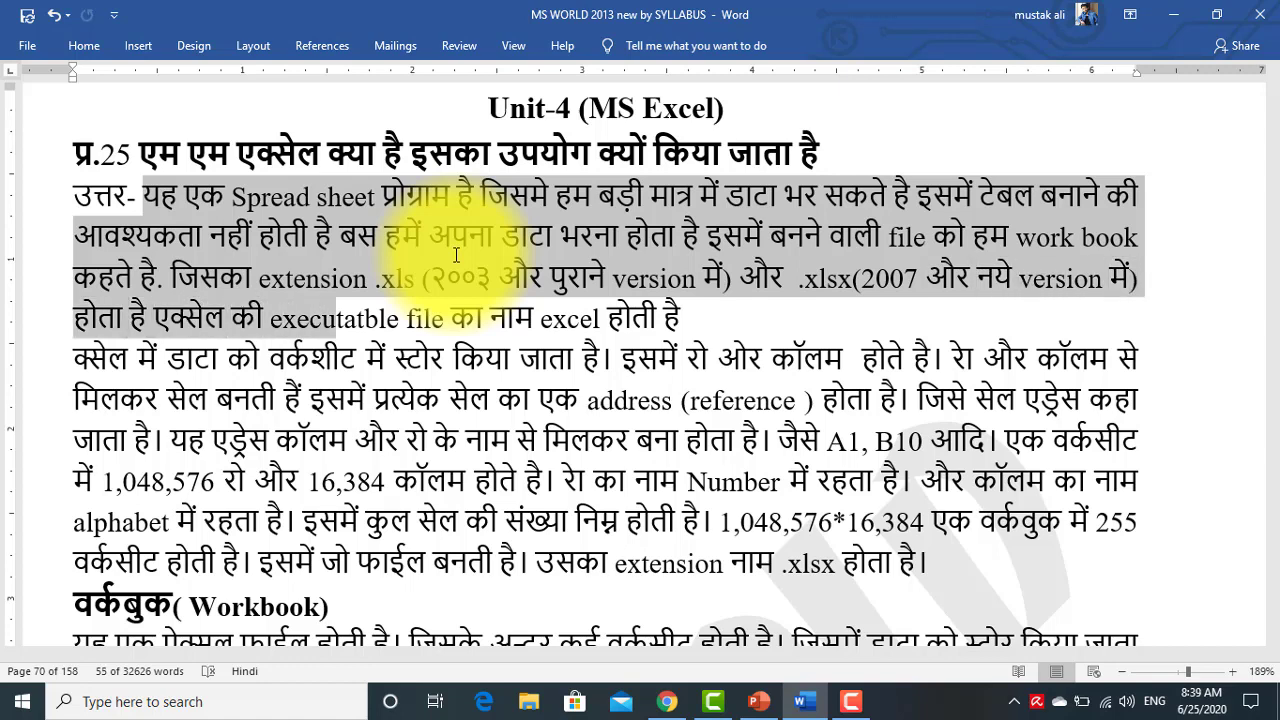
{"action": "key", "text": "shift+Right"}
{"action": "key", "text": "shift+Right"}
{"action": "key", "text": "shift+Right"}
{"action": "key", "text": "shift+Right"}
{"action": "key", "text": "shift+Right"}
{"action": "key", "text": "shift+Right"}
{"action": "key", "text": "shift+Right"}
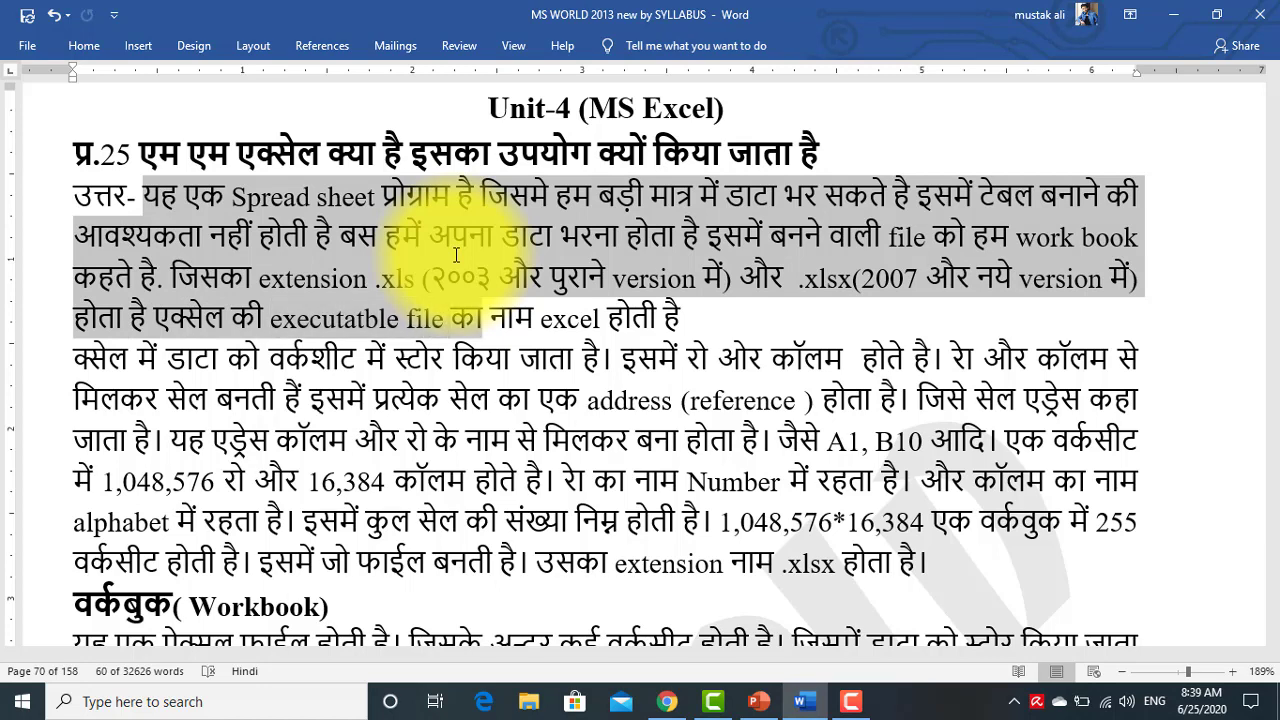
{"action": "key", "text": "shift+Right"}
{"action": "key", "text": "shift+Right"}
{"action": "key", "text": "shift+Right"}
{"action": "key", "text": "shift+Right"}
{"action": "key", "text": "shift+Right"}
{"action": "key", "text": "shift+Right"}
{"action": "key", "text": "shift+Right"}
{"action": "key", "text": "shift+Right"}
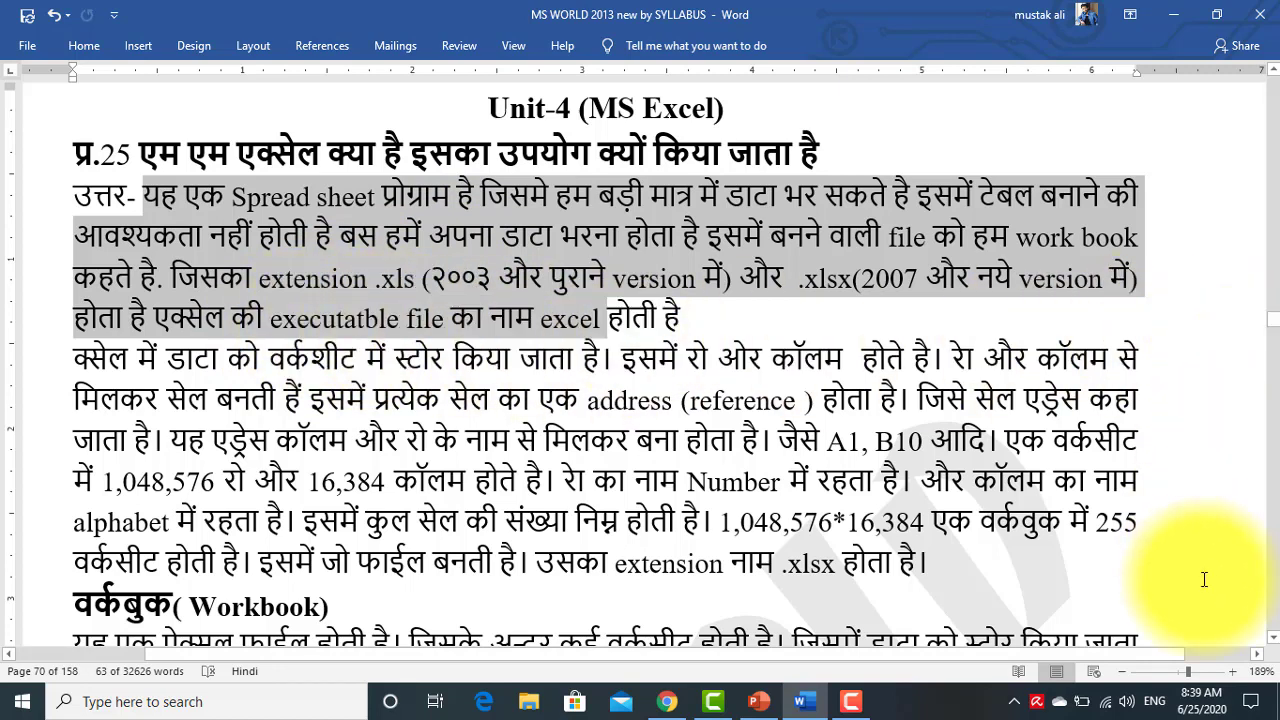
{"action": "key", "text": "shift+Right"}
{"action": "key", "text": "shift+Right"}
{"action": "key", "text": "shift+Right"}
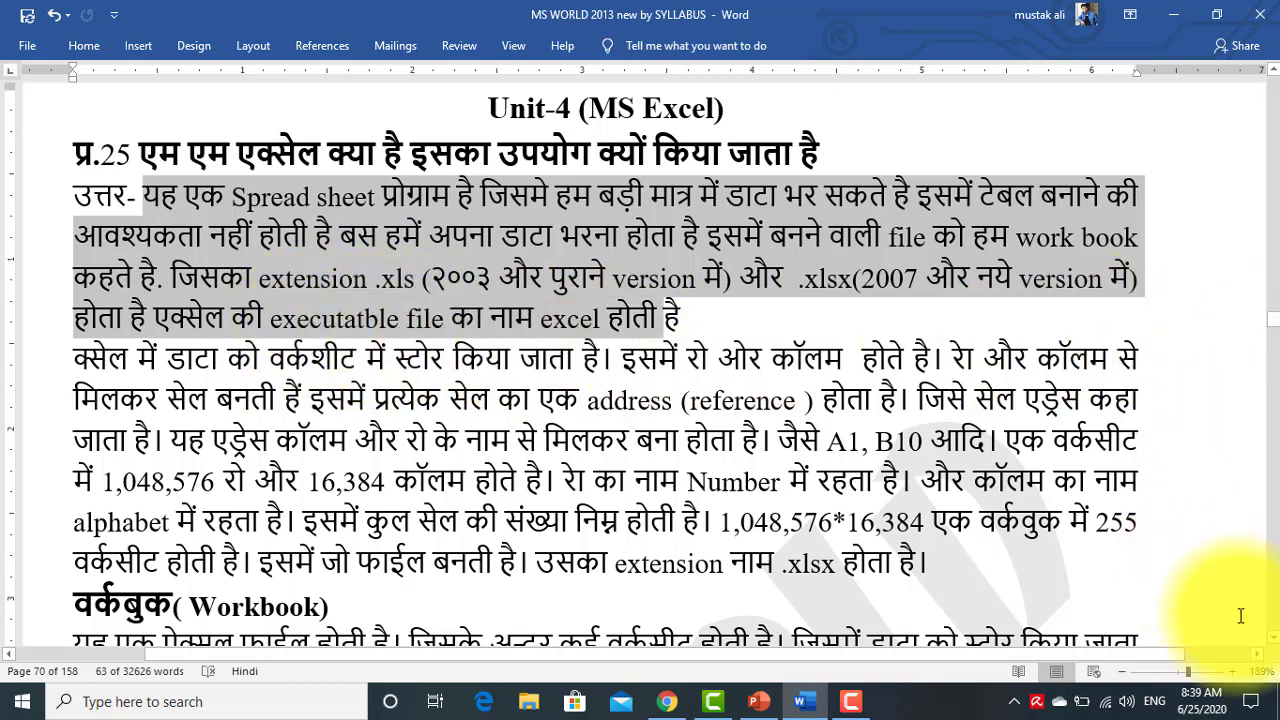
{"action": "key", "text": "shift+Right"}
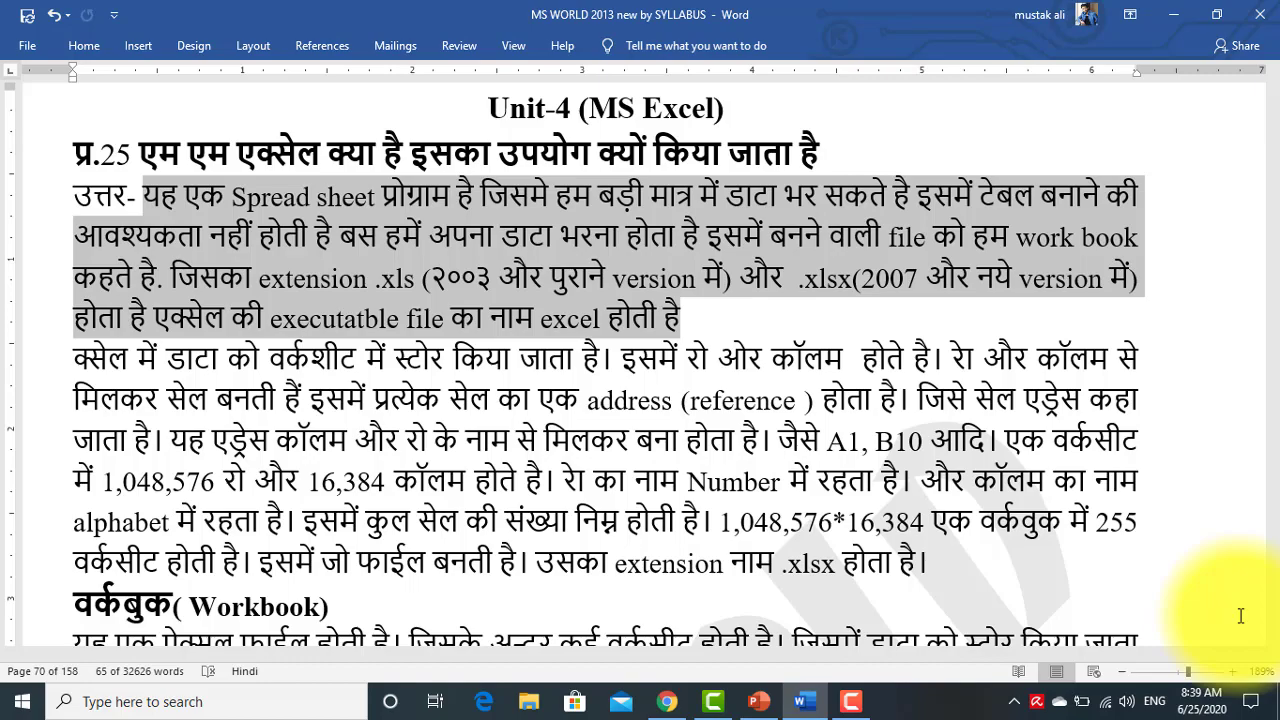
Step: Open the Run prompt with winword, then replace it with powerpnt
{"action": "key", "text": "super+r"}
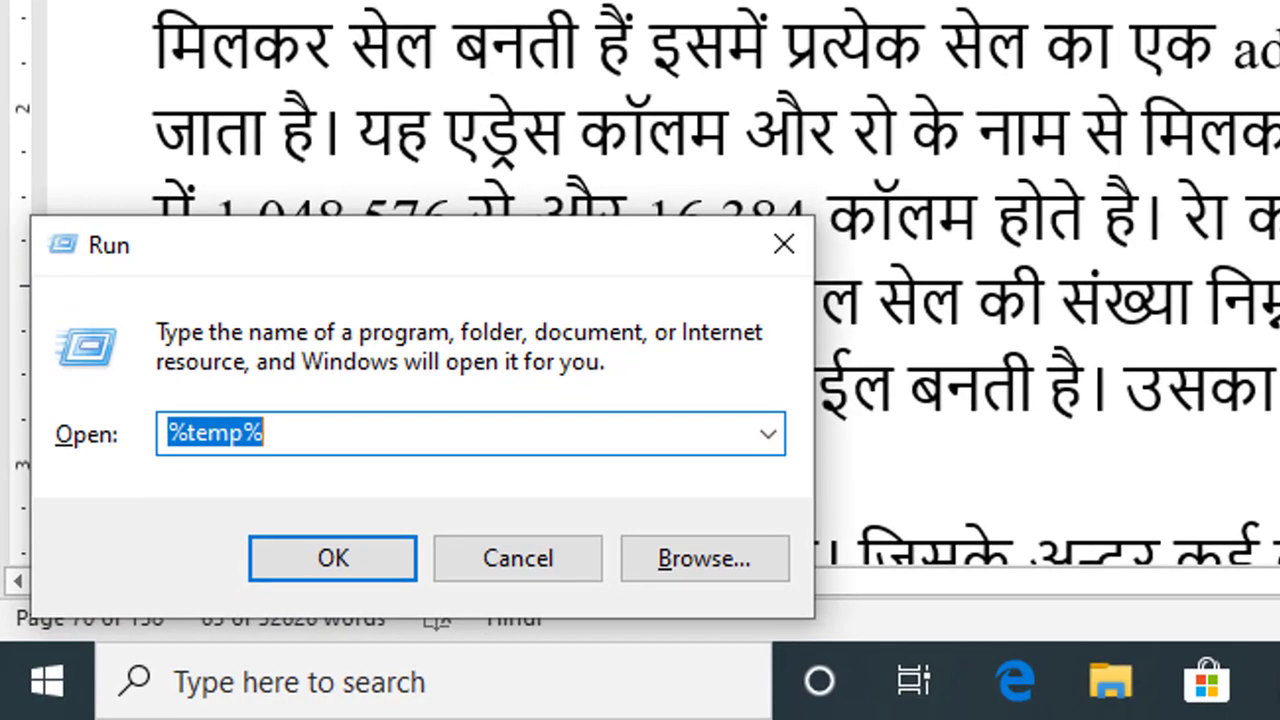
{"action": "type", "text": "winword"}
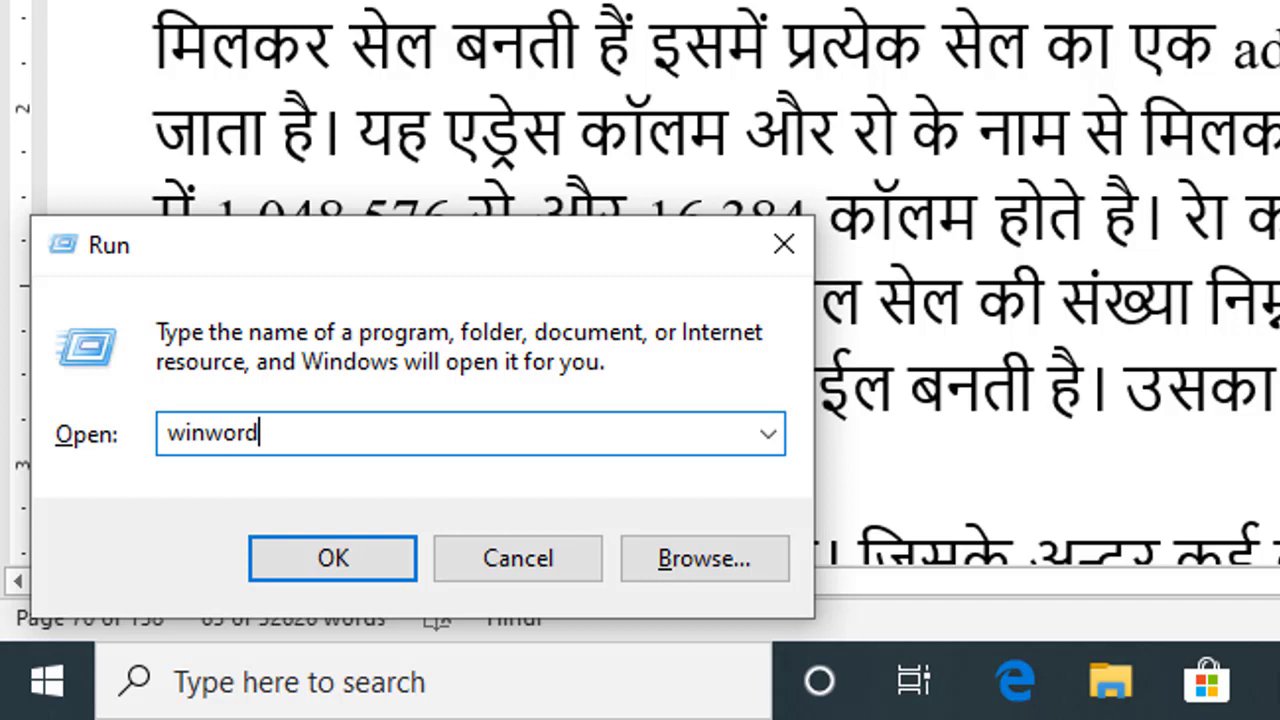
{"action": "key", "text": "BackSpace"}
{"action": "key", "text": "BackSpace"}
{"action": "key", "text": "BackSpace"}
{"action": "key", "text": "BackSpace"}
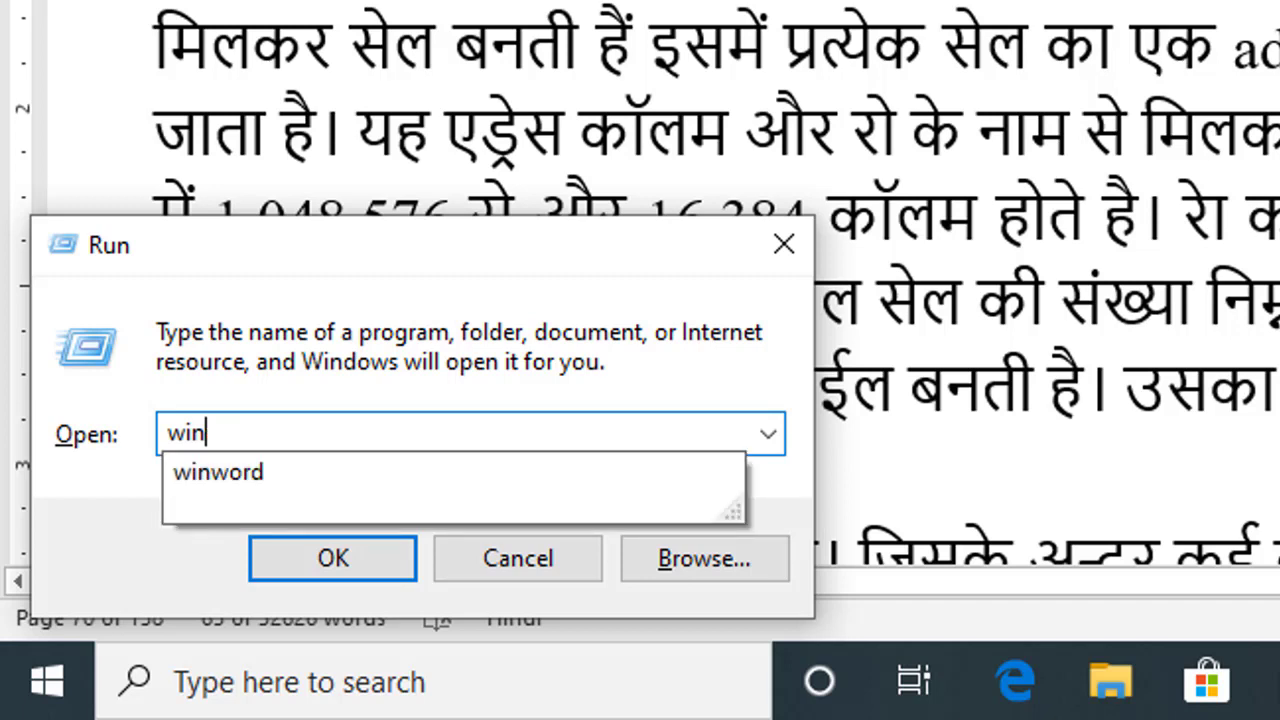
{"action": "key", "text": "BackSpace"}
{"action": "key", "text": "BackSpace"}
{"action": "key", "text": "BackSpace"}
{"action": "type", "text": "power"}
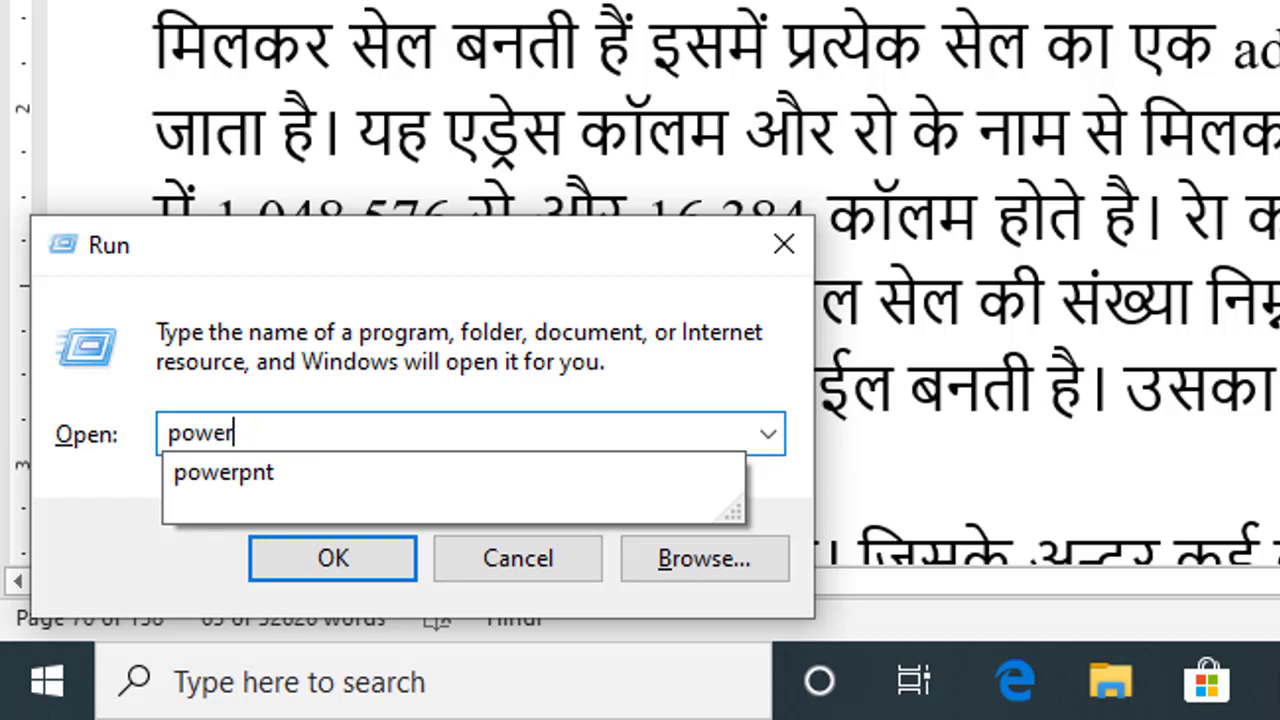
{"action": "type", "text": "pnt"}
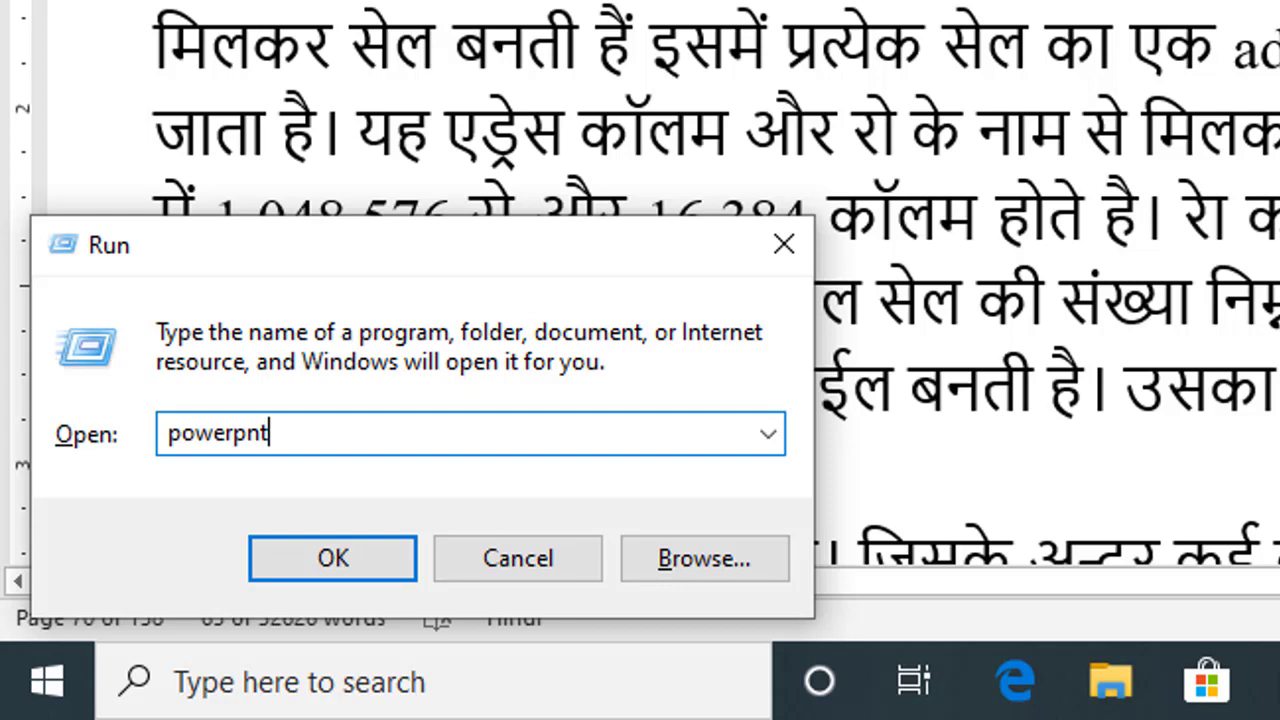
Step: Replace powerpnt in the Run box's Open field with excel
{"action": "key", "text": "BackSpace"}
{"action": "key", "text": "BackSpace"}
{"action": "key", "text": "BackSpace"}
{"action": "key", "text": "BackSpace"}
{"action": "type", "text": "e"}
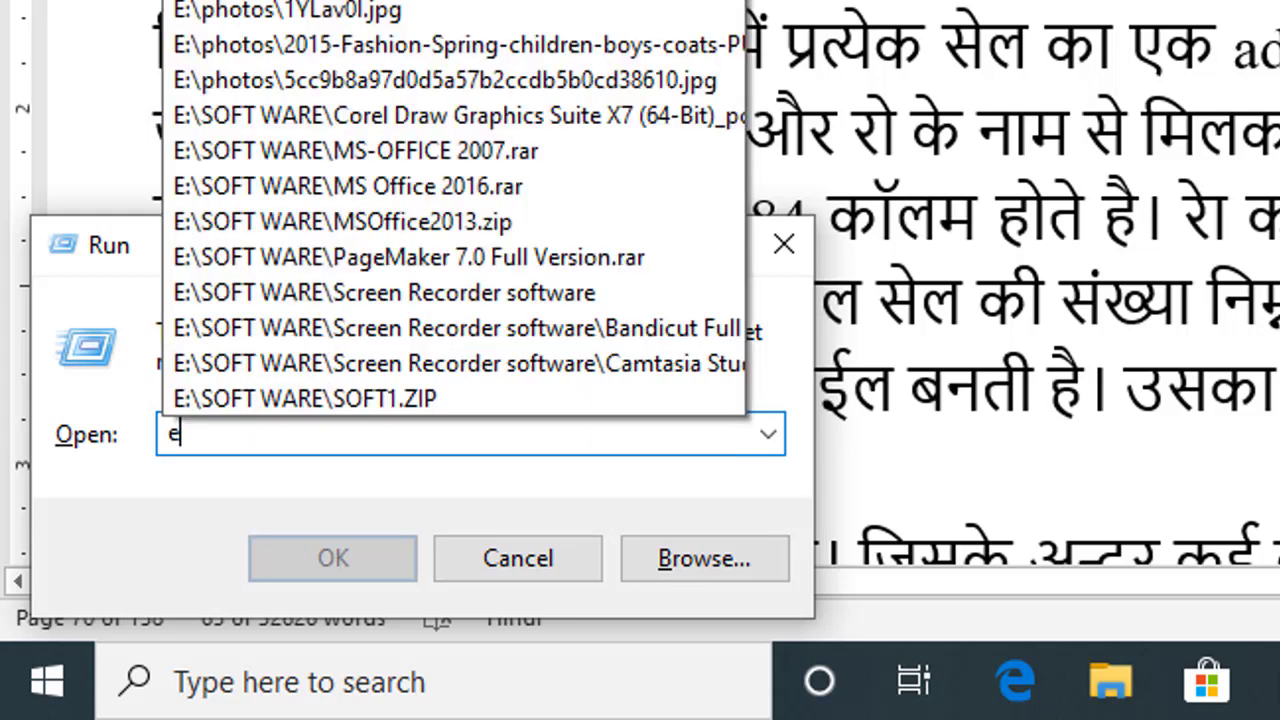
{"action": "type", "text": "xce;"}
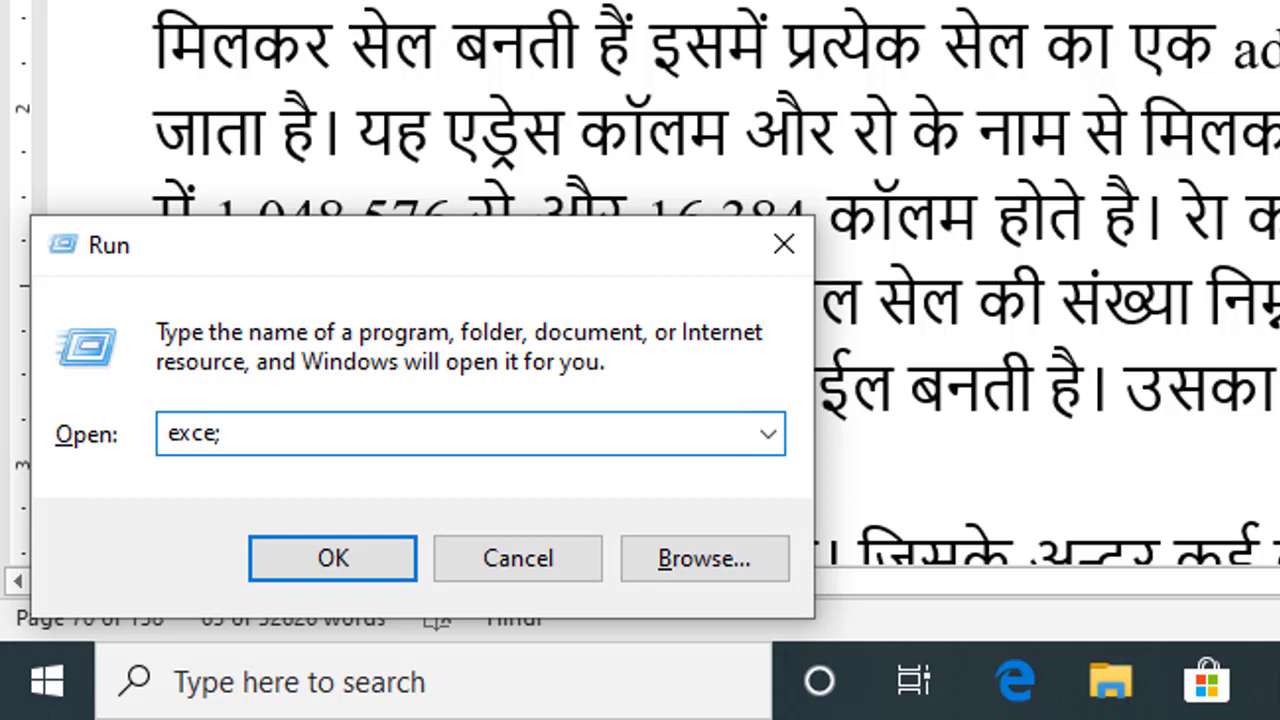
{"action": "key", "text": "BackSpace"}
{"action": "type", "text": "l"}
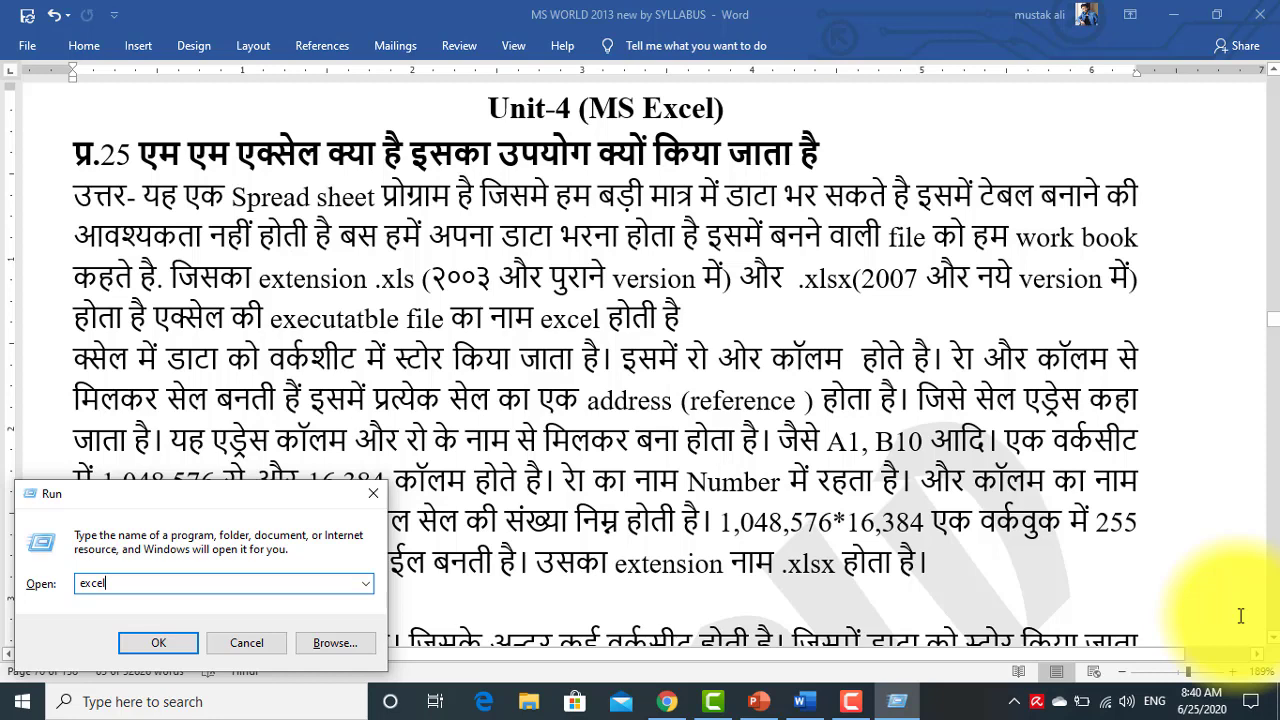
Step: Close the Run prompt, clear the highlight and select the misspelt word क्सेल
{"action": "key", "text": "Return"}
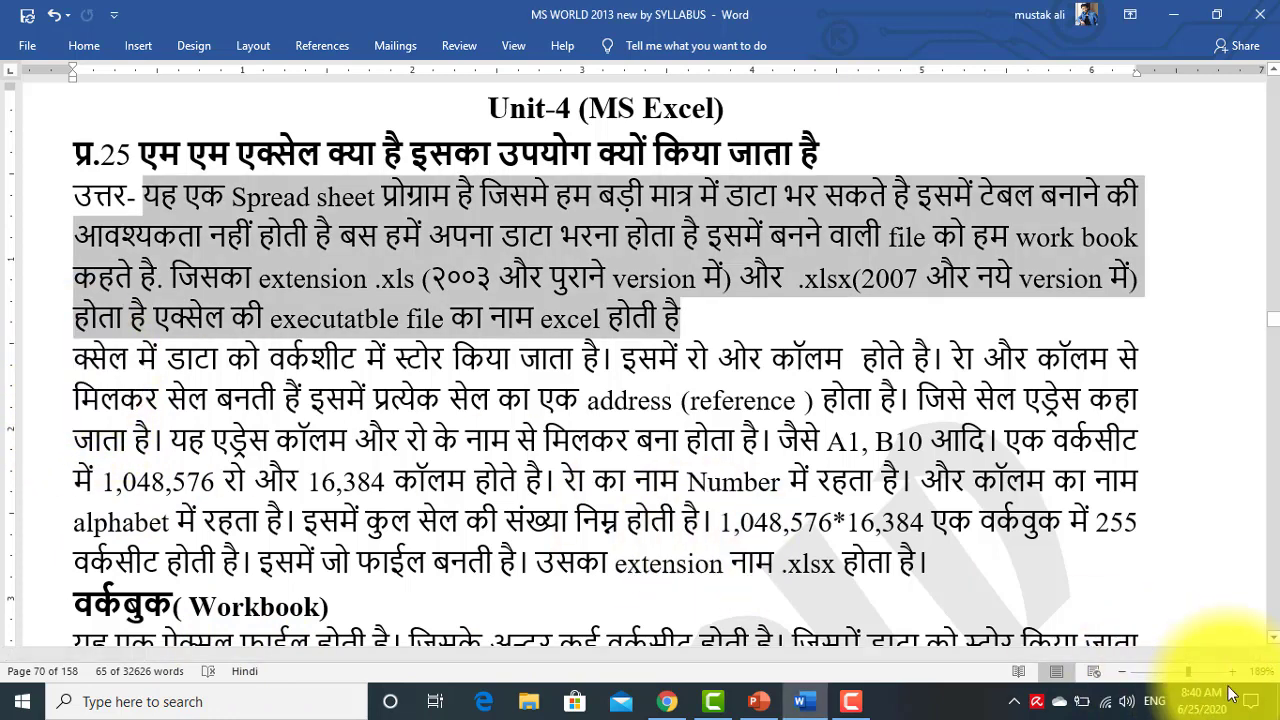
{"action": "key", "text": "shift+Right"}
{"action": "key", "text": "shift+Right"}
{"action": "key", "text": "shift+Right"}
{"action": "key", "text": "shift+Right"}
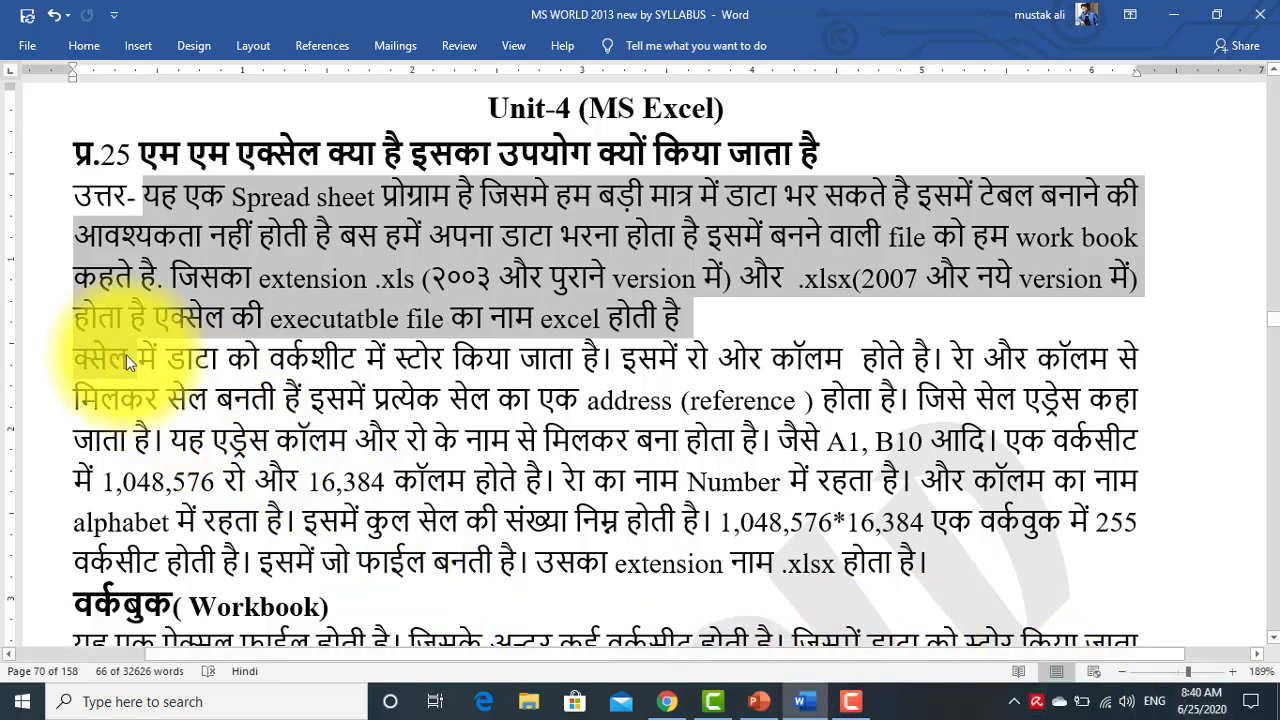
{"action": "left_click", "coordinate": [100, 365]}
{"action": "double_click", "coordinate": [98, 365]}
Step: Type 'Excel' in place of क्सेल and start highlighting the second paragraph
{"action": "type", "text": "Ex"}
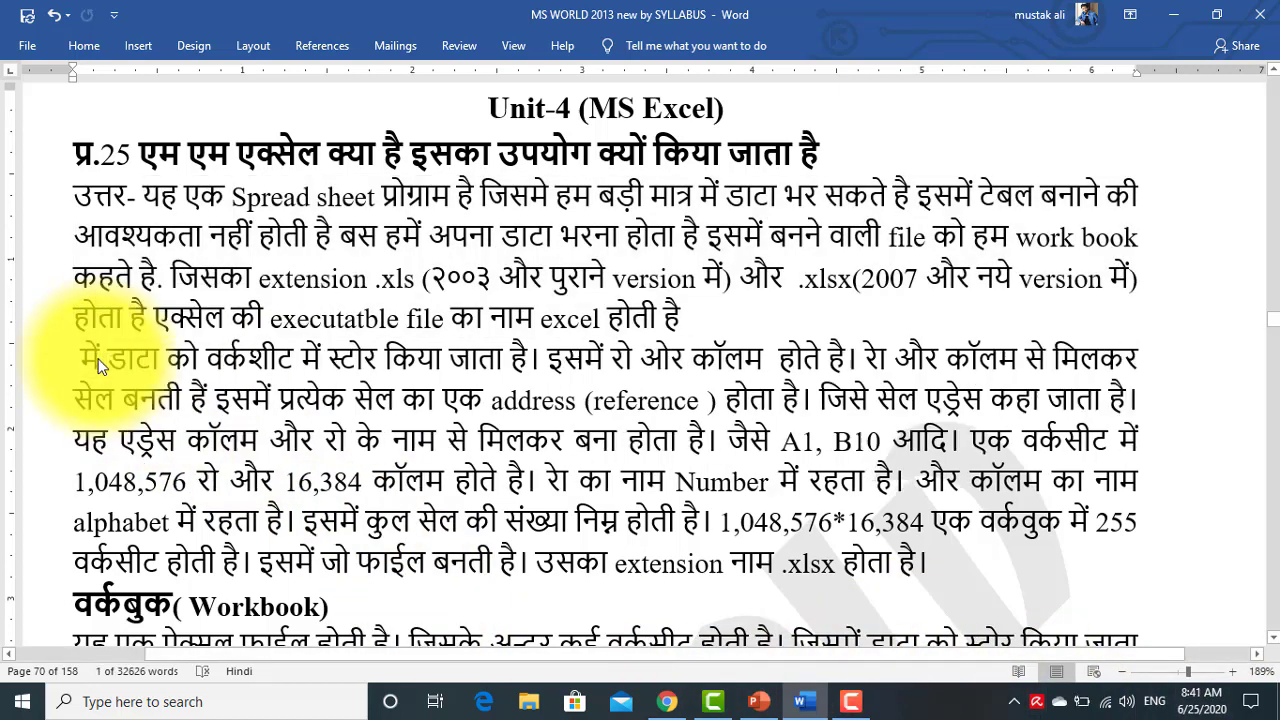
{"action": "type", "text": "cel"}
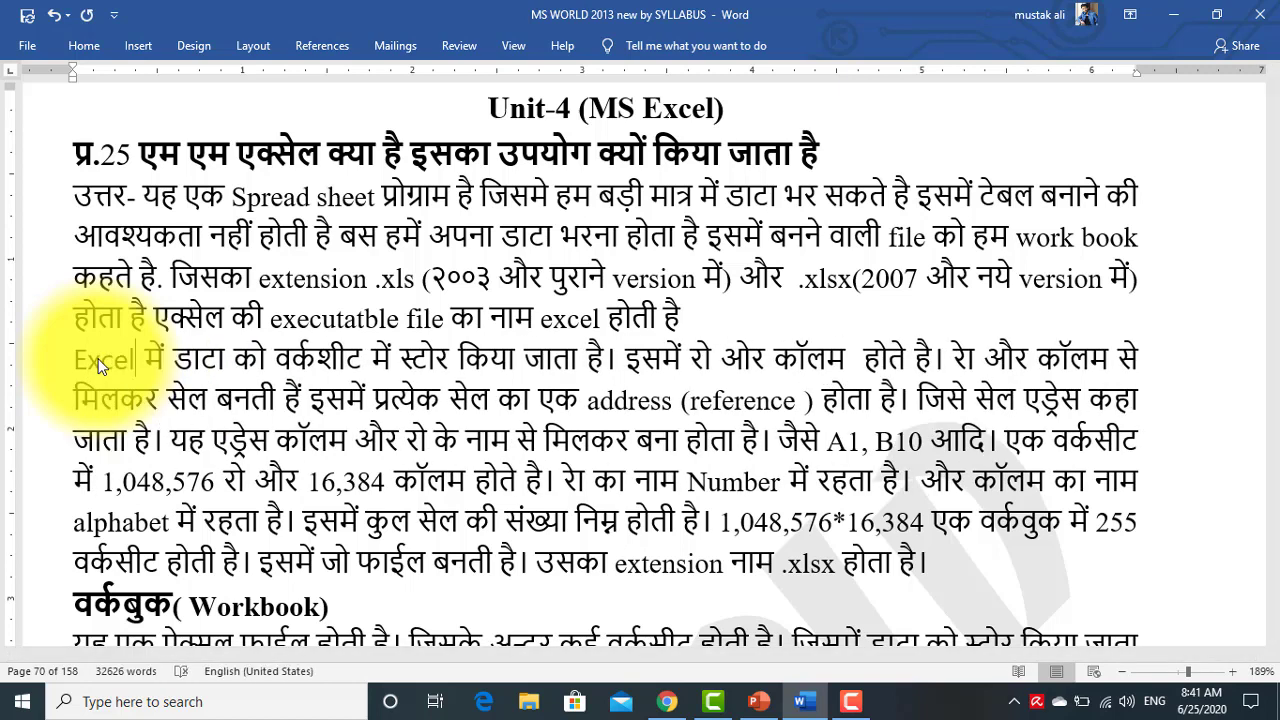
{"action": "left_click", "coordinate": [48, 377]}
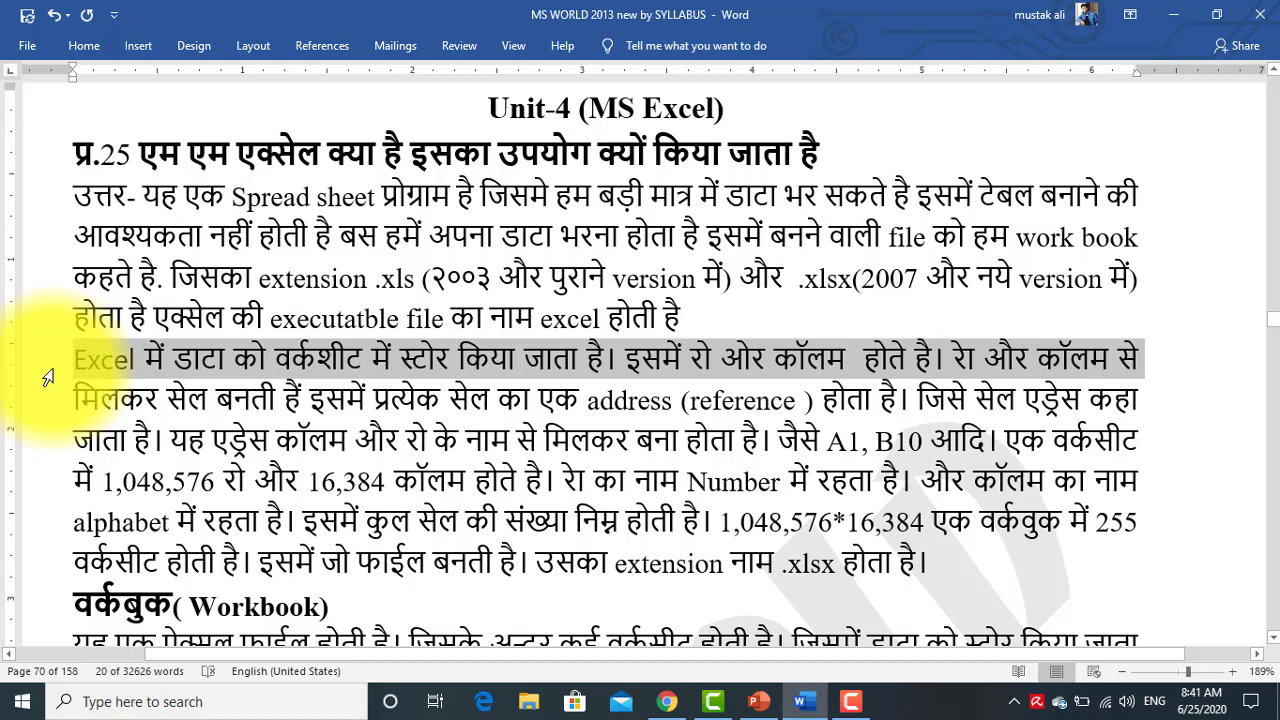
{"action": "key", "text": "shift+Right"}
{"action": "key", "text": "shift+Right"}
{"action": "key", "text": "shift+Right"}
{"action": "key", "text": "shift+Right"}
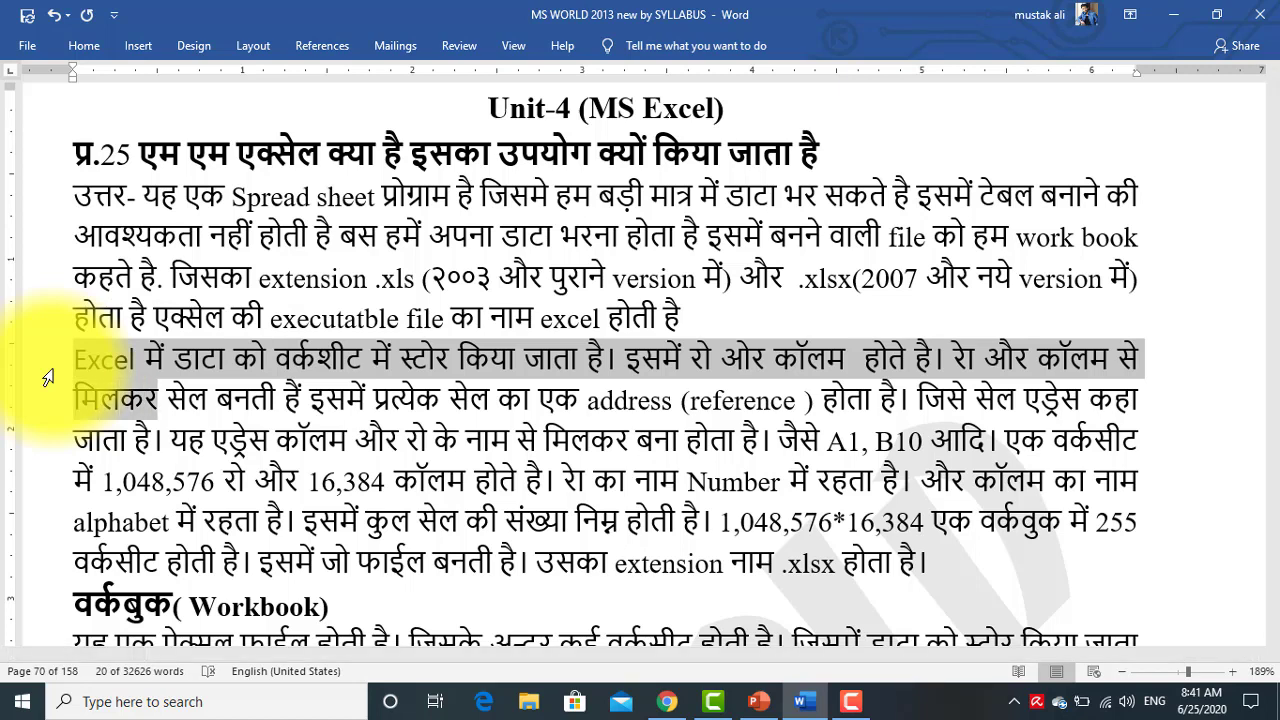
{"action": "key", "text": "shift+Right"}
{"action": "key", "text": "shift+Right"}
{"action": "key", "text": "shift+Right"}
{"action": "key", "text": "shift+Right"}
{"action": "key", "text": "shift+Right"}
{"action": "key", "text": "shift+Right"}
{"action": "key", "text": "shift+Right"}
{"action": "key", "text": "shift+Right"}
{"action": "key", "text": "shift+Right"}
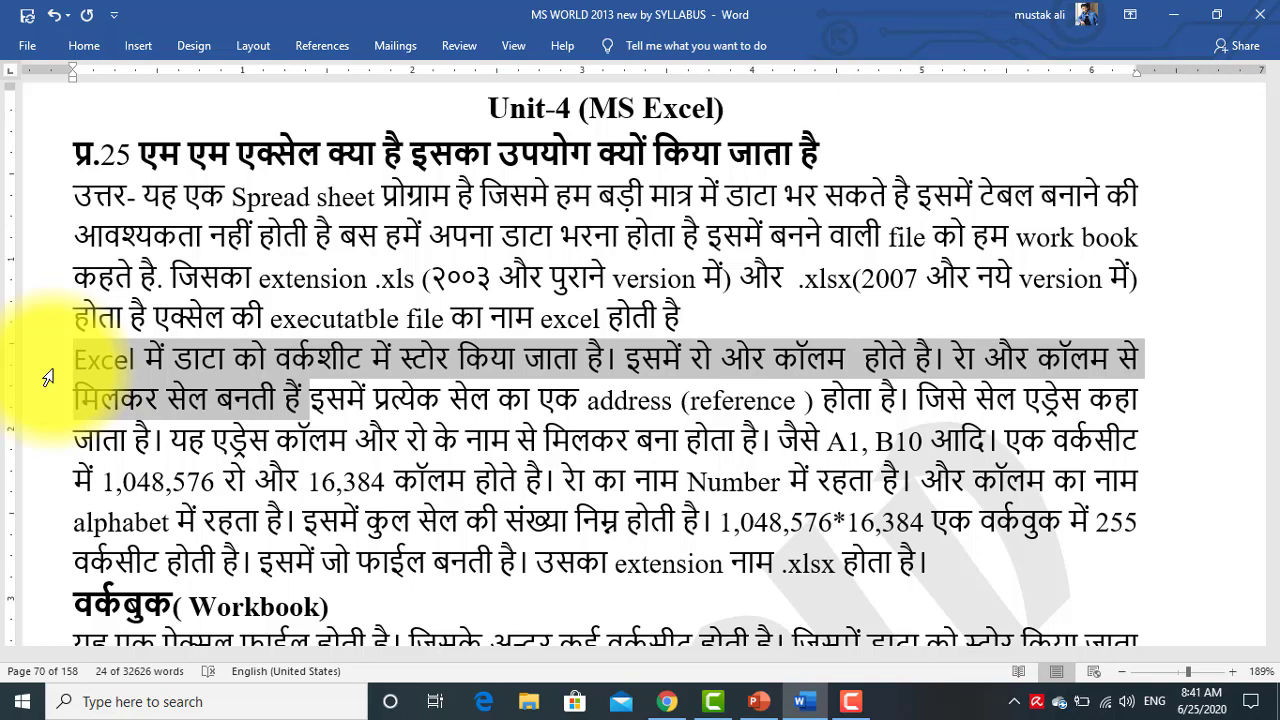
{"action": "key", "text": "shift+Right"}
{"action": "key", "text": "shift+Right"}
{"action": "key", "text": "shift+Right"}
{"action": "key", "text": "shift+Right"}
{"action": "key", "text": "shift+Right"}
{"action": "key", "text": "shift+Right"}
{"action": "key", "text": "shift+Right"}
{"action": "key", "text": "shift+Right"}
{"action": "key", "text": "shift+Right"}
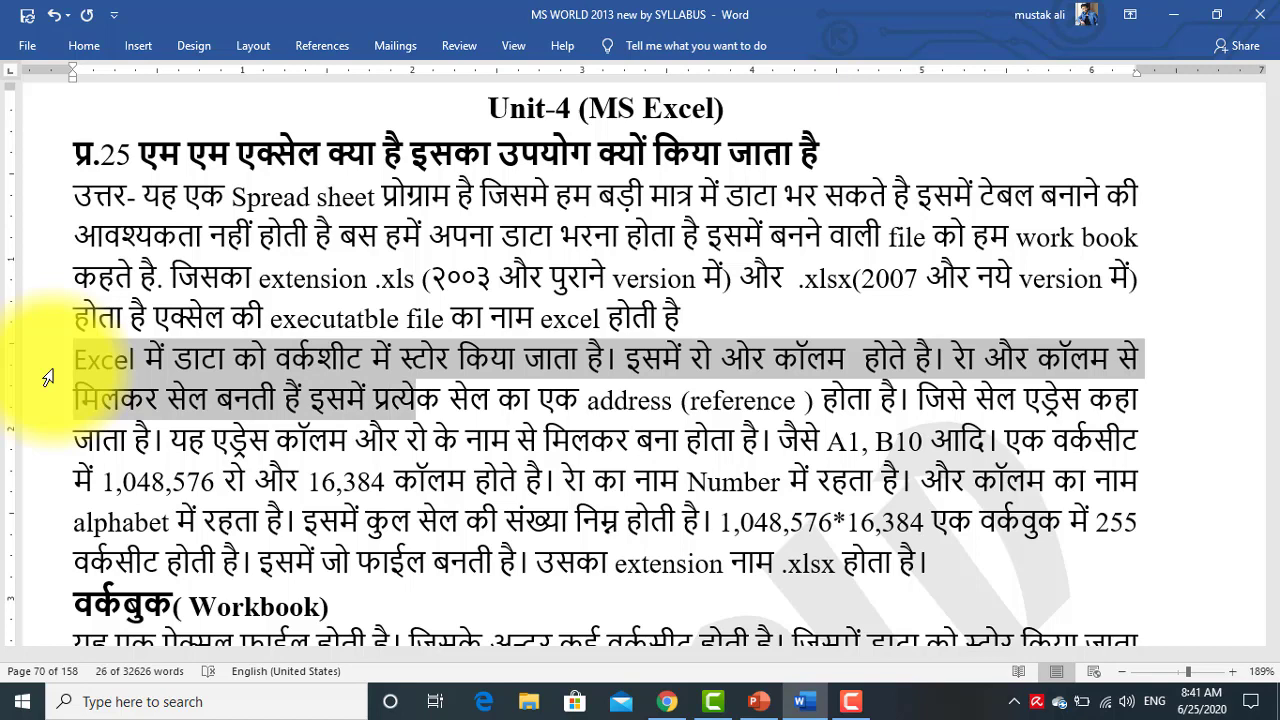
{"action": "key", "text": "shift+Right"}
{"action": "key", "text": "shift+Right"}
{"action": "key", "text": "shift+Right"}
Step: Extend the highlight through the cell-address sentences to the examples A1, B10
{"action": "key", "text": "shift+Right"}
{"action": "key", "text": "shift+Right"}
{"action": "key", "text": "shift+Right"}
{"action": "key", "text": "shift+Right"}
{"action": "key", "text": "shift+Right"}
{"action": "key", "text": "shift+Right"}
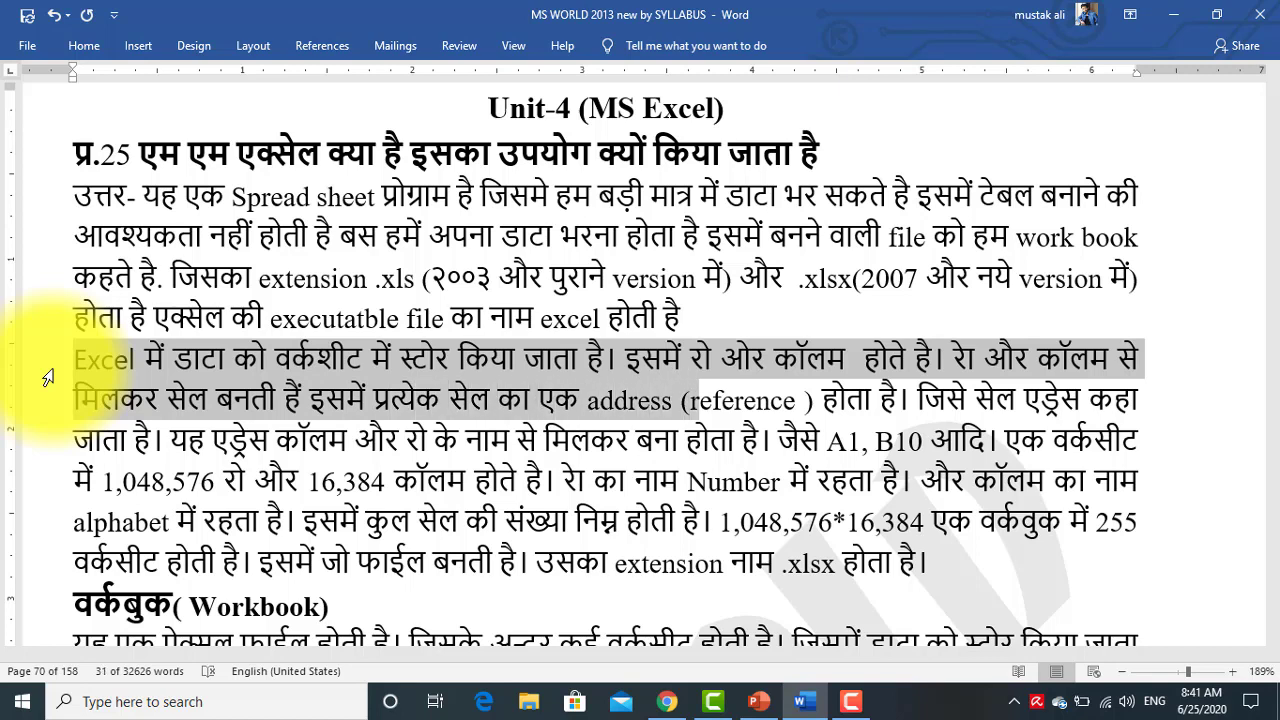
{"action": "key", "text": "shift+Right"}
{"action": "key", "text": "shift+Right"}
{"action": "key", "text": "shift+Right"}
{"action": "key", "text": "shift+Right"}
{"action": "key", "text": "shift+Right"}
{"action": "key", "text": "shift+Right"}
{"action": "key", "text": "shift+Right"}
{"action": "key", "text": "shift+Right"}
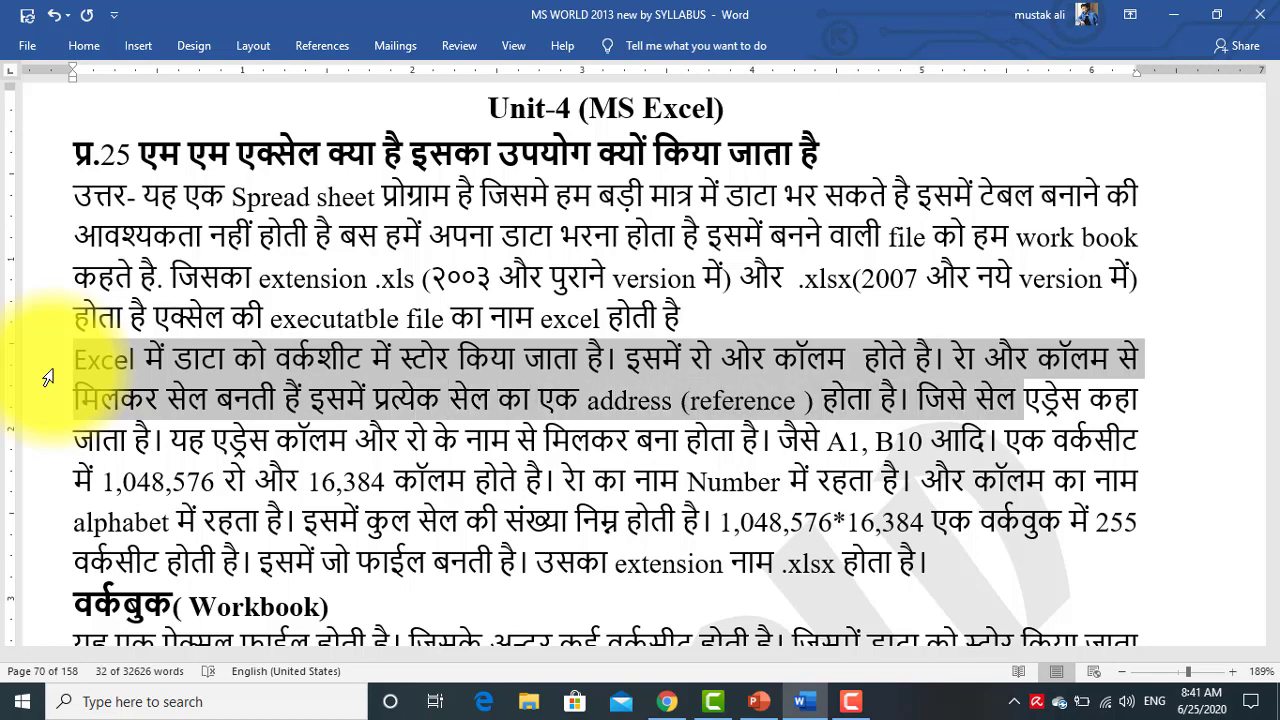
{"action": "key", "text": "shift+Right"}
{"action": "key", "text": "shift+Right"}
{"action": "key", "text": "shift+Right"}
{"action": "key", "text": "shift+Right"}
{"action": "key", "text": "shift+Right"}
{"action": "key", "text": "shift+Right"}
{"action": "key", "text": "shift+Right"}
{"action": "key", "text": "shift+Right"}
{"action": "key", "text": "shift+Right"}
{"action": "key", "text": "shift+Right"}
{"action": "key", "text": "shift+Right"}
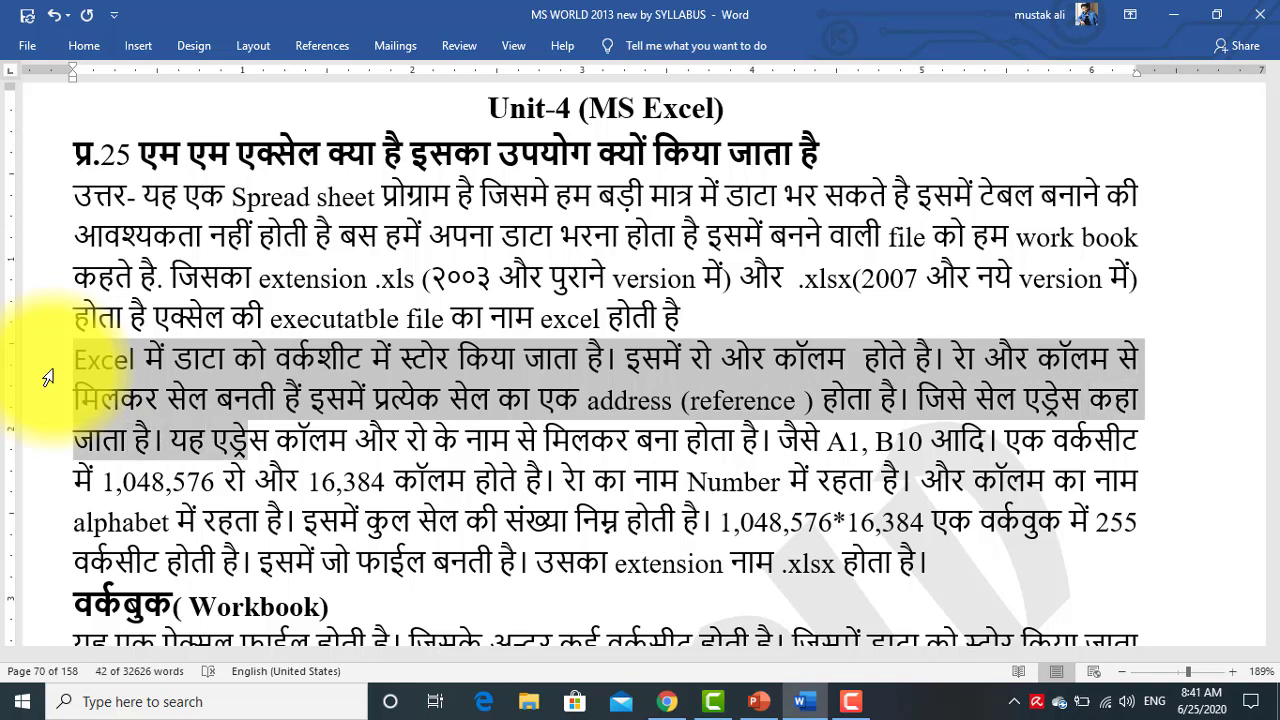
{"action": "key", "text": "shift+Right"}
{"action": "key", "text": "shift+Right"}
{"action": "key", "text": "shift+Right"}
{"action": "key", "text": "shift+Right"}
{"action": "key", "text": "shift+Right"}
{"action": "key", "text": "shift+Right"}
{"action": "key", "text": "shift+Right"}
{"action": "key", "text": "shift+Right"}
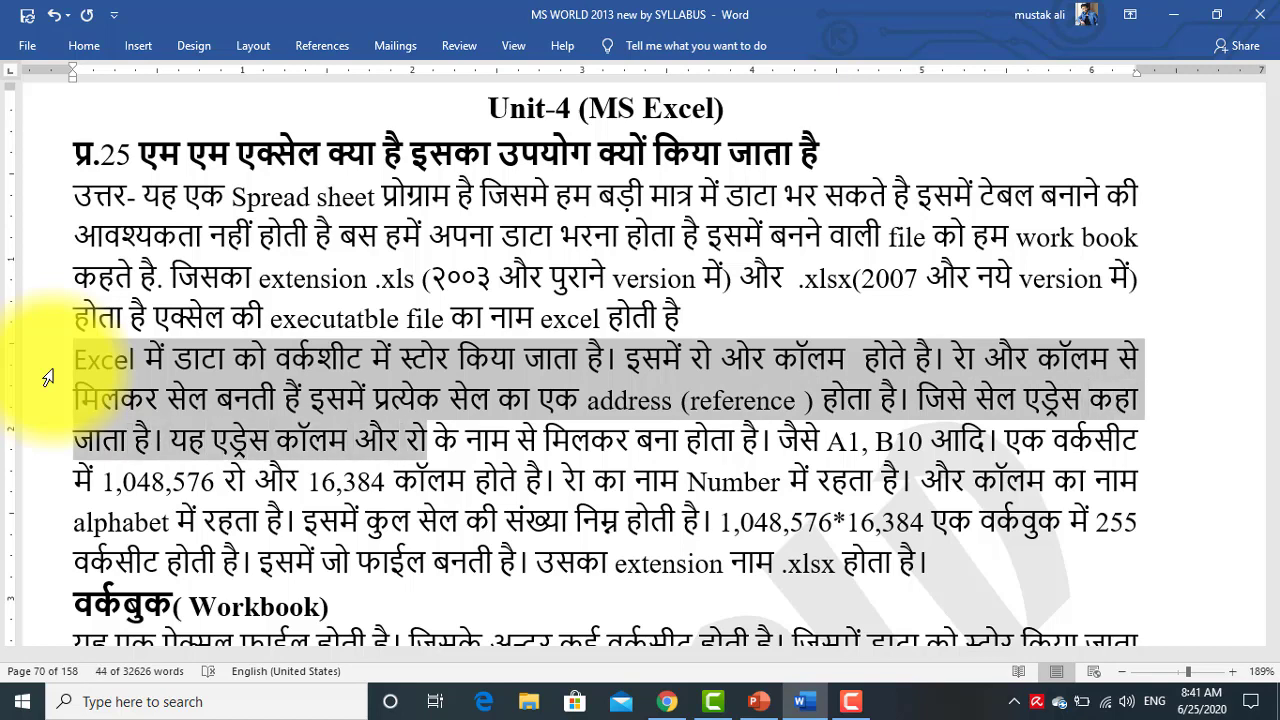
{"action": "key", "text": "shift+Right"}
{"action": "key", "text": "shift+Right"}
{"action": "key", "text": "shift+Right"}
{"action": "key", "text": "shift+Right"}
{"action": "key", "text": "shift+Right"}
{"action": "key", "text": "shift+Right"}
{"action": "key", "text": "shift+Right"}
{"action": "key", "text": "shift+Right"}
{"action": "key", "text": "shift+Right"}
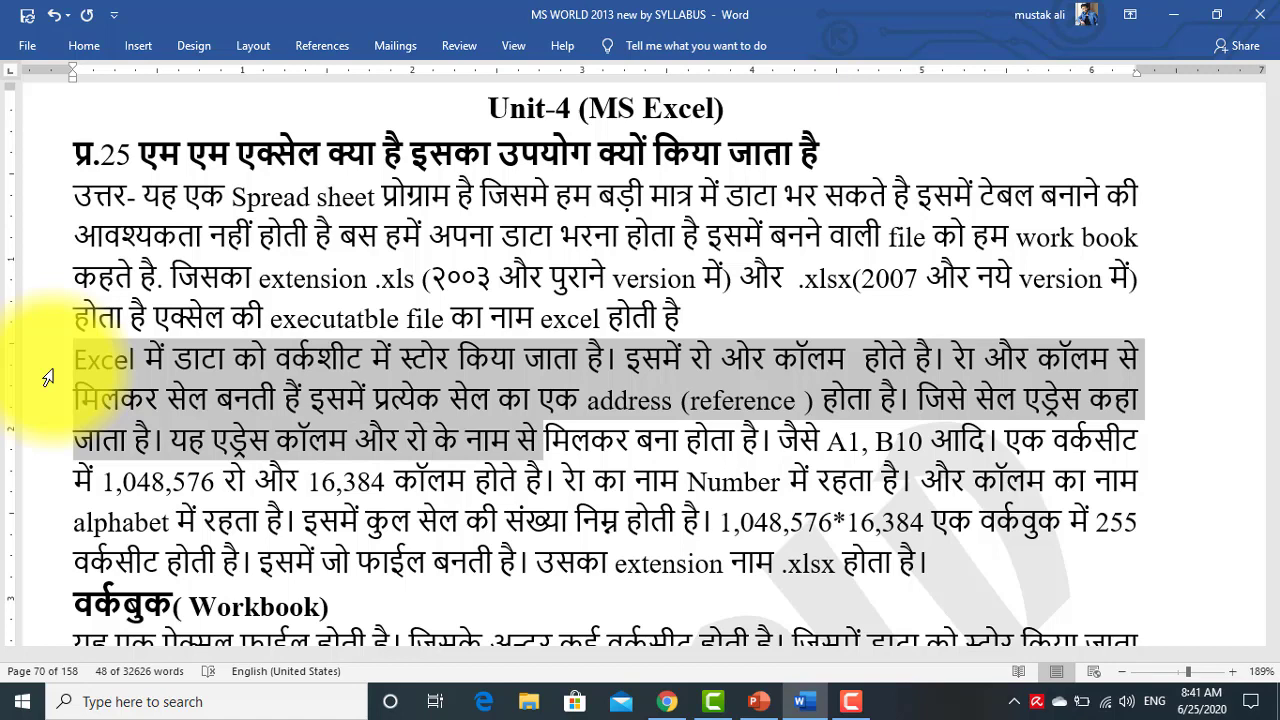
{"action": "key", "text": "shift+Right"}
{"action": "key", "text": "shift+Right"}
{"action": "key", "text": "shift+Right"}
{"action": "key", "text": "shift+Right"}
{"action": "key", "text": "shift+Right"}
{"action": "key", "text": "shift+Right"}
{"action": "key", "text": "shift+Right"}
{"action": "key", "text": "shift+Right"}
{"action": "key", "text": "shift+Right"}
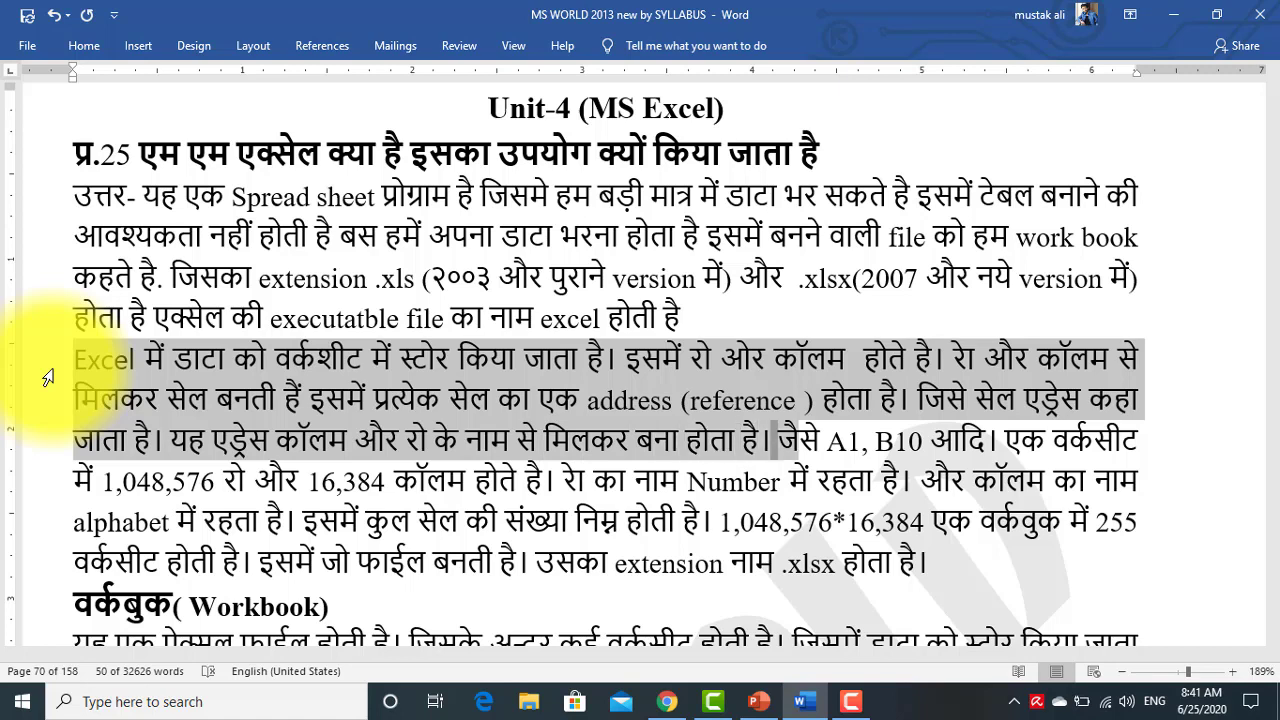
{"action": "key", "text": "shift+Right"}
{"action": "key", "text": "shift+Right"}
{"action": "key", "text": "shift+Right"}
{"action": "key", "text": "shift+Right"}
{"action": "key", "text": "shift+Right"}
{"action": "key", "text": "shift+Right"}
{"action": "key", "text": "shift+Right"}
{"action": "key", "text": "shift+Right"}
{"action": "key", "text": "shift+Right"}
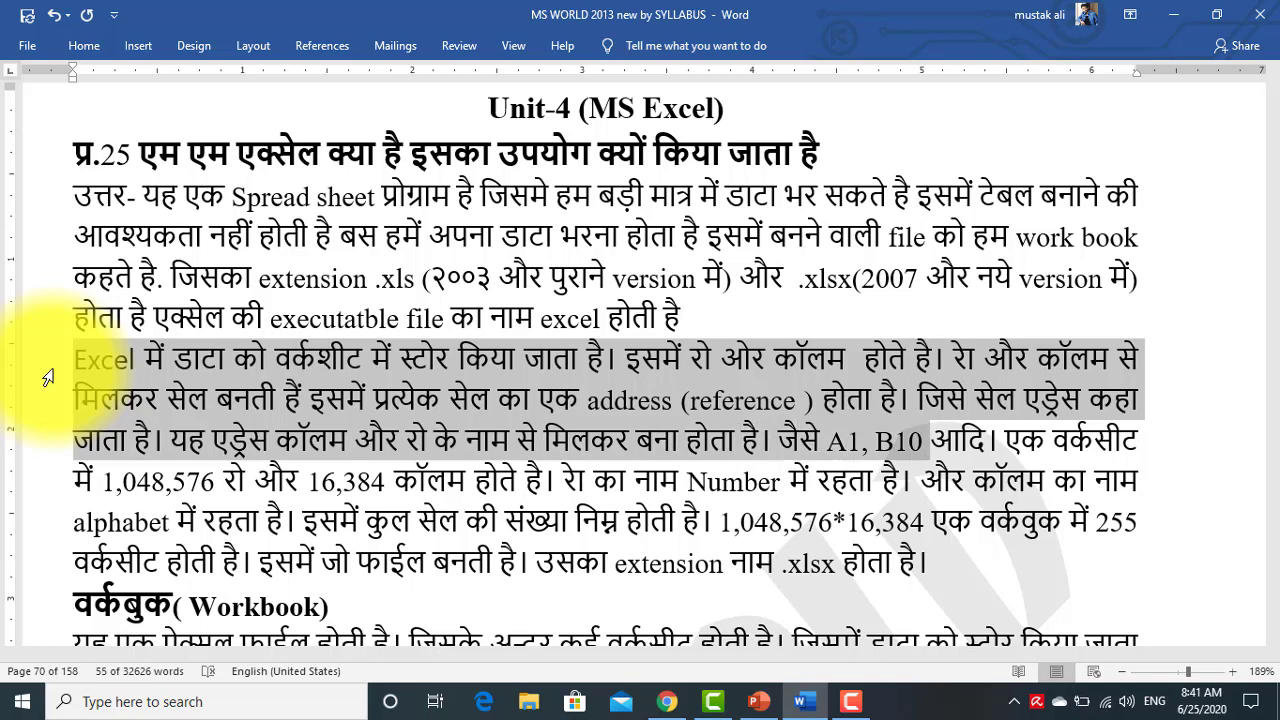
{"action": "key", "text": "shift+Right"}
{"action": "key", "text": "shift+Right"}
{"action": "key", "text": "shift+Right"}
{"action": "key", "text": "shift+Right"}
{"action": "key", "text": "shift+Right"}
{"action": "key", "text": "shift+Right"}
{"action": "key", "text": "shift+Right"}
{"action": "key", "text": "shift+Right"}
{"action": "key", "text": "shift+Right"}
{"action": "key", "text": "shift+Right"}
{"action": "key", "text": "shift+Right"}
{"action": "key", "text": "shift+Right"}
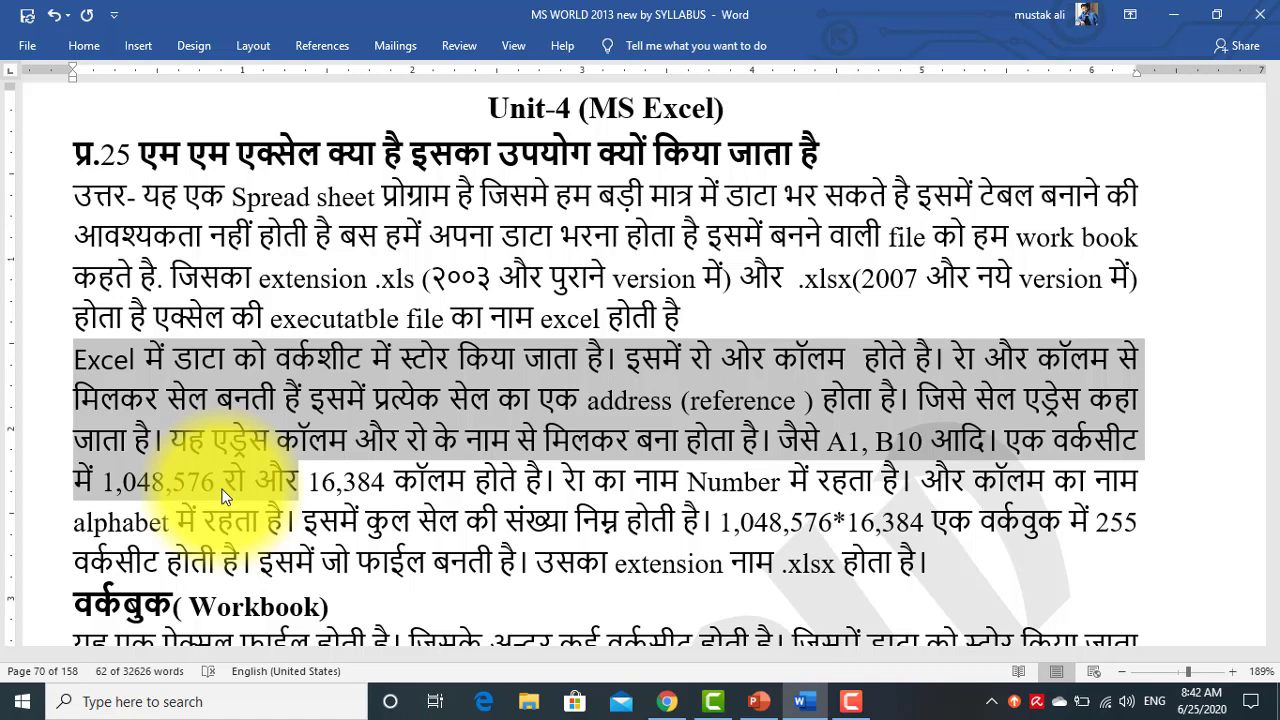
Step: Extend the highlight over the row and column numbering and the total cell count
{"action": "key", "text": "shift+Right"}
{"action": "key", "text": "shift+Right"}
{"action": "key", "text": "shift+Right"}
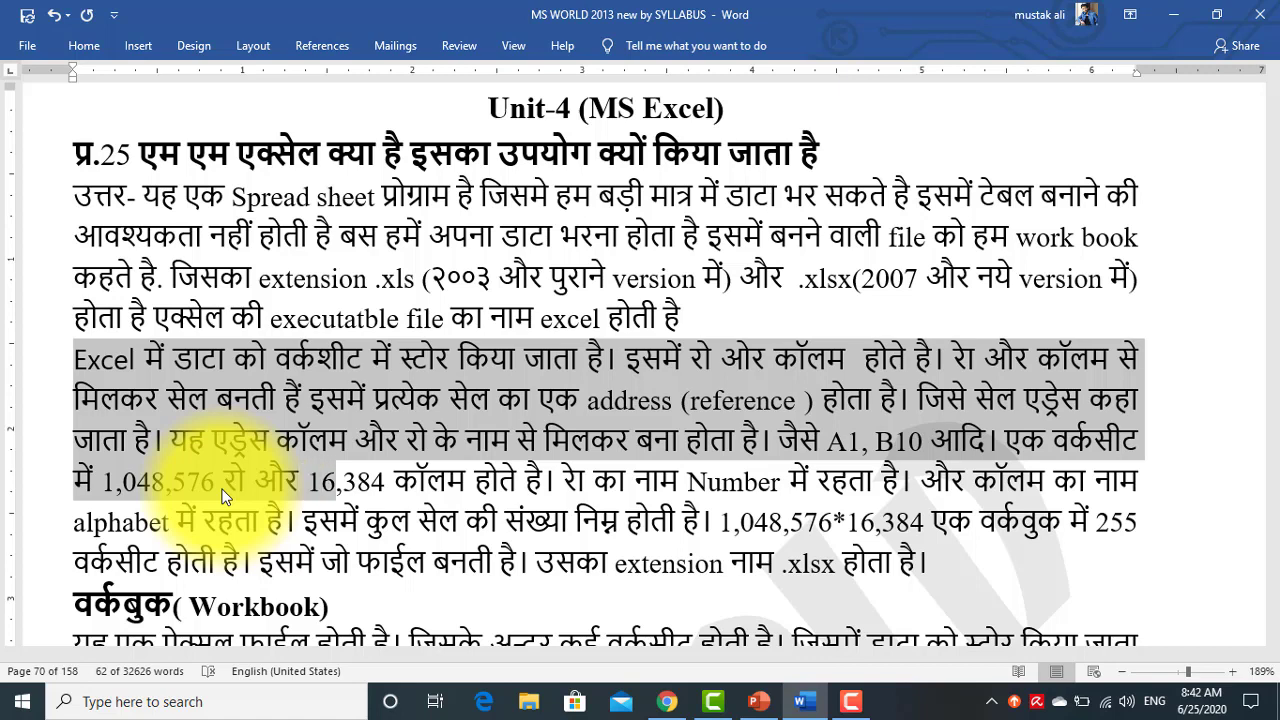
{"action": "key", "text": "shift+Right"}
{"action": "key", "text": "shift+Right"}
{"action": "key", "text": "shift+Right"}
{"action": "key", "text": "shift+Right"}
{"action": "key", "text": "shift+Right"}
{"action": "key", "text": "shift+Right"}
{"action": "key", "text": "shift+Right"}
{"action": "key", "text": "shift+Right"}
{"action": "key", "text": "shift+Right"}
{"action": "key", "text": "shift+Right"}
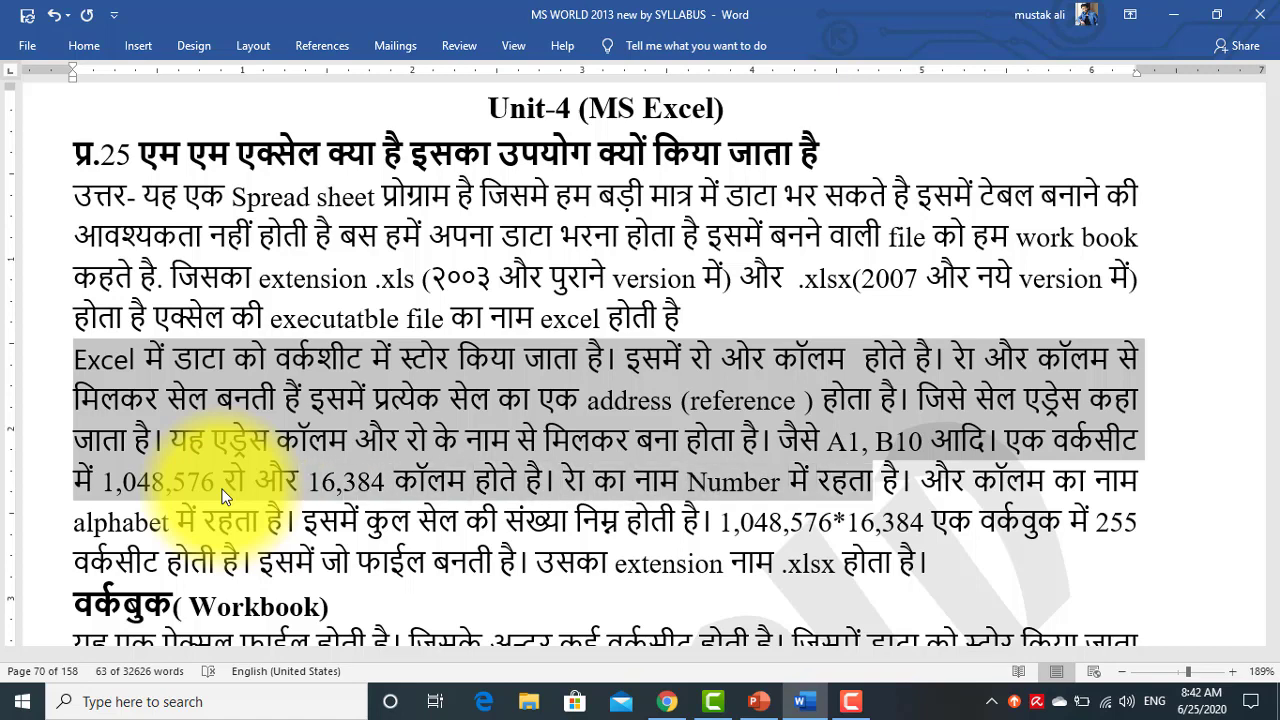
{"action": "key", "text": "shift+Right"}
{"action": "key", "text": "shift+Right"}
{"action": "key", "text": "shift+Right"}
{"action": "key", "text": "shift+Right"}
{"action": "key", "text": "shift+Right"}
{"action": "key", "text": "shift+Right"}
{"action": "key", "text": "shift+Right"}
{"action": "key", "text": "shift+Right"}
{"action": "key", "text": "shift+Right"}
{"action": "key", "text": "shift+Right"}
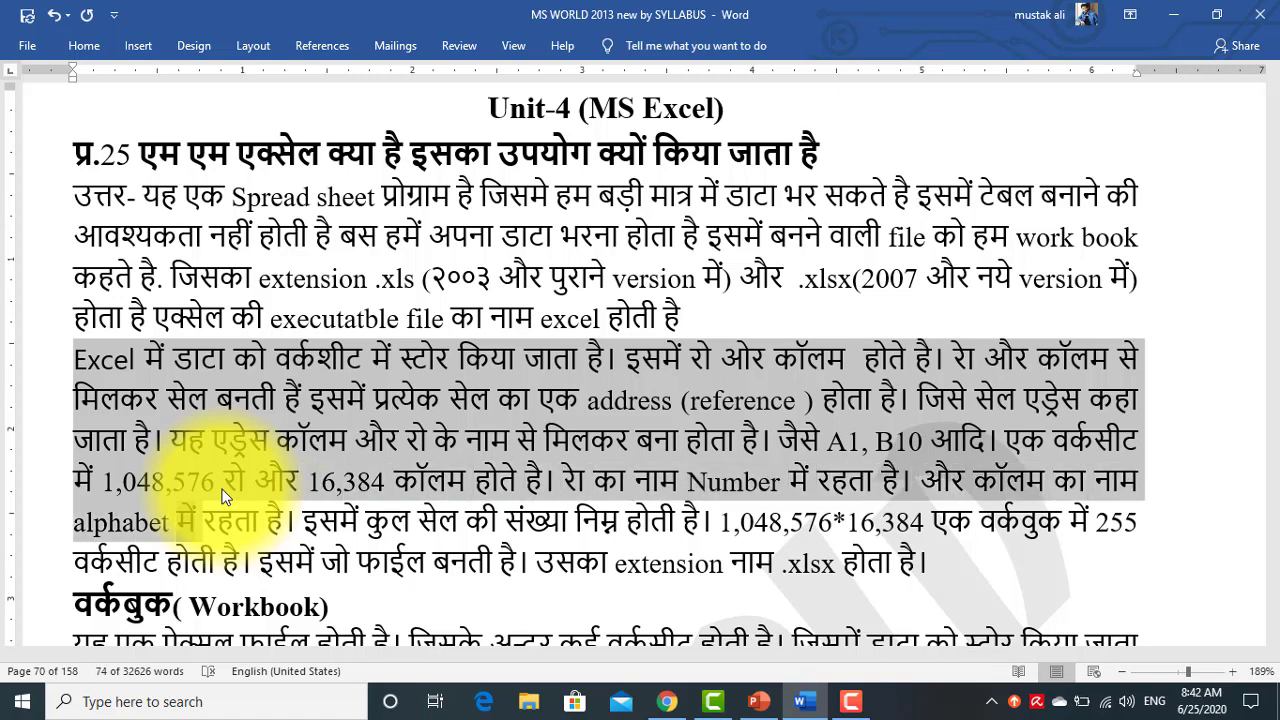
{"action": "key", "text": "shift+Right"}
{"action": "key", "text": "shift+Right"}
{"action": "key", "text": "shift+Right"}
{"action": "key", "text": "shift+Right"}
{"action": "key", "text": "shift+Right"}
{"action": "key", "text": "shift+Right"}
{"action": "key", "text": "shift+Right"}
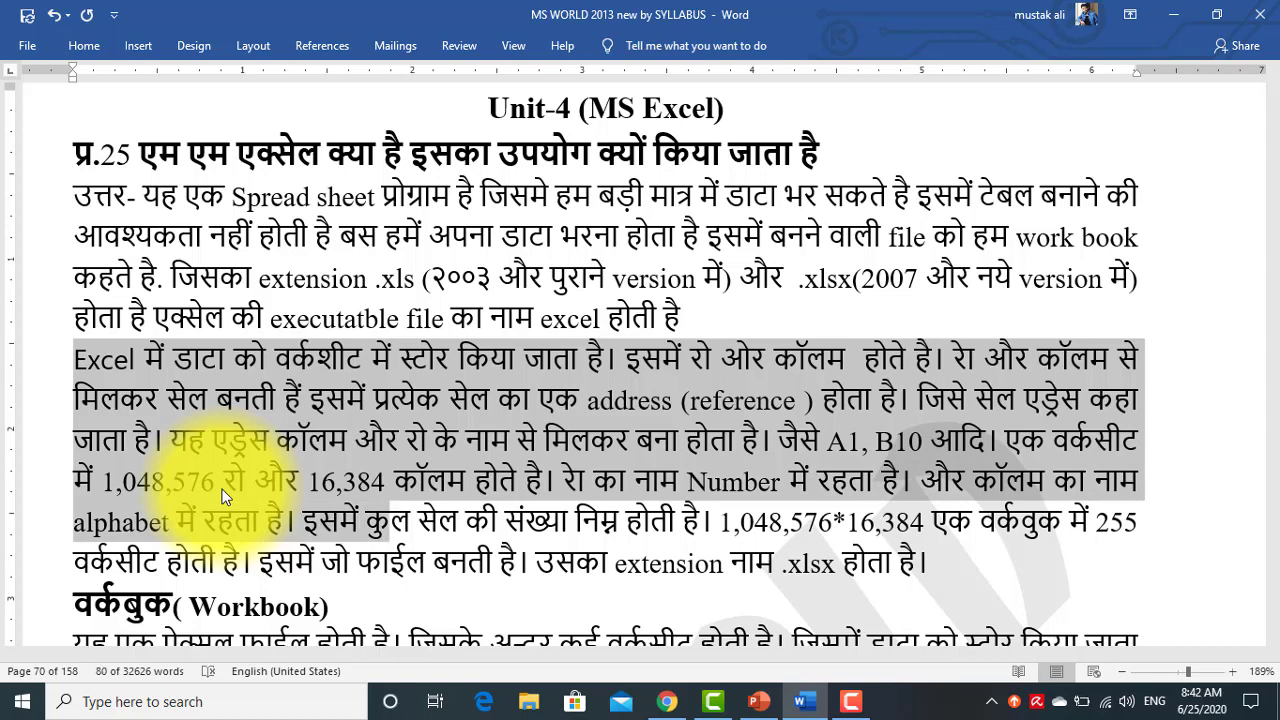
{"action": "key", "text": "shift+Right"}
{"action": "key", "text": "shift+Right"}
{"action": "key", "text": "shift+Right"}
{"action": "key", "text": "shift+Right"}
{"action": "key", "text": "shift+Right"}
{"action": "key", "text": "shift+Right"}
{"action": "key", "text": "shift+Right"}
{"action": "key", "text": "shift+Right"}
{"action": "key", "text": "shift+Right"}
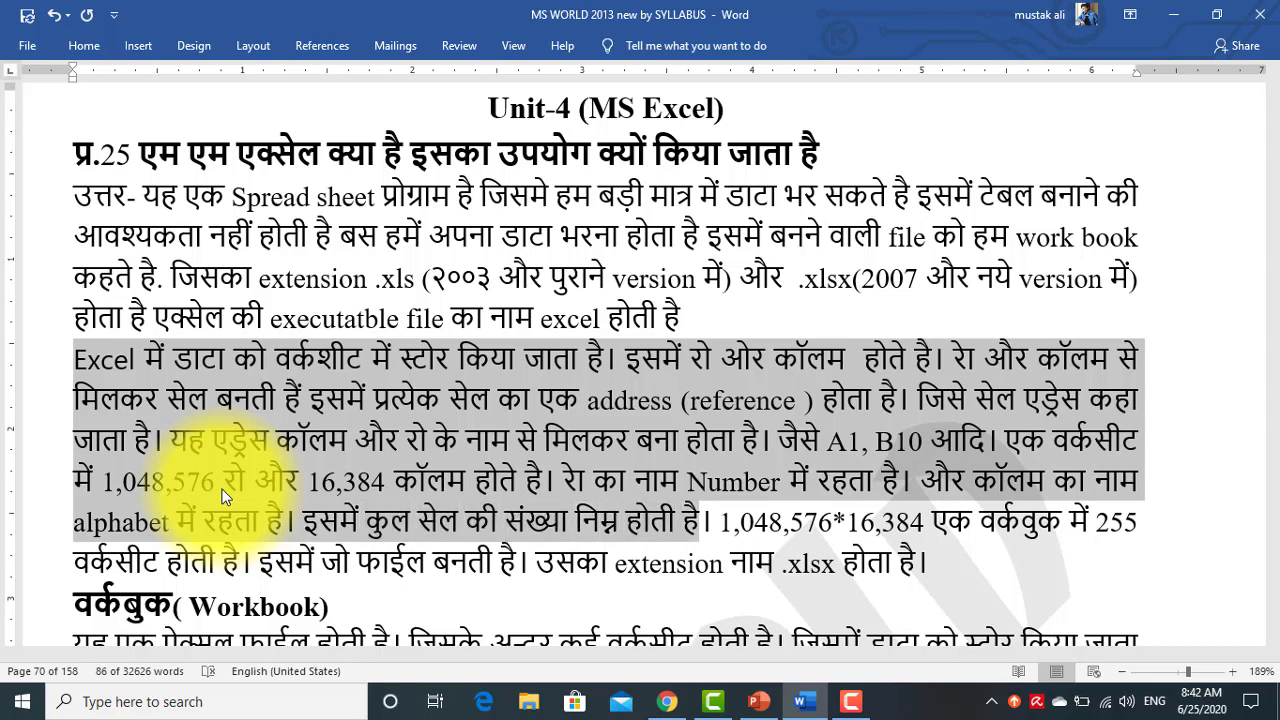
{"action": "key", "text": "shift+Right"}
{"action": "key", "text": "shift+Right"}
{"action": "key", "text": "shift+Right"}
{"action": "key", "text": "shift+Right"}
{"action": "key", "text": "shift+Right"}
{"action": "key", "text": "shift+Right"}
{"action": "key", "text": "shift+Right"}
{"action": "key", "text": "shift+Right"}
{"action": "key", "text": "shift+Right"}
{"action": "key", "text": "shift+Right"}
{"action": "key", "text": "shift+Right"}
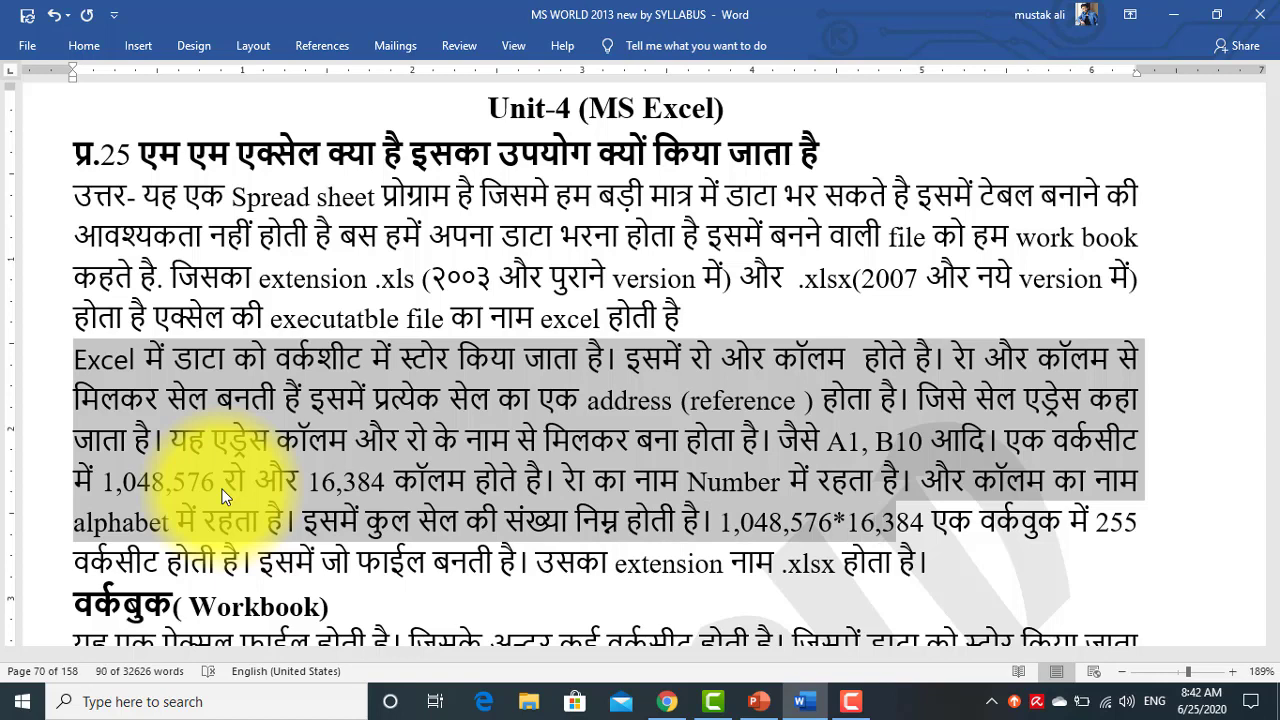
{"action": "key", "text": "shift+Right"}
{"action": "key", "text": "shift+Right"}
{"action": "key", "text": "shift+Right"}
Step: Continue the highlight through 16,384 to the sentence ending with the .xlsx extension
{"action": "key", "text": "shift+Right"}
{"action": "key", "text": "shift+Right"}
{"action": "key", "text": "shift+Right"}
{"action": "key", "text": "shift+Right"}
{"action": "key", "text": "shift+Right"}
{"action": "key", "text": "shift+Right"}
{"action": "key", "text": "shift+Right"}
{"action": "key", "text": "shift+Right"}
{"action": "key", "text": "shift+Right"}
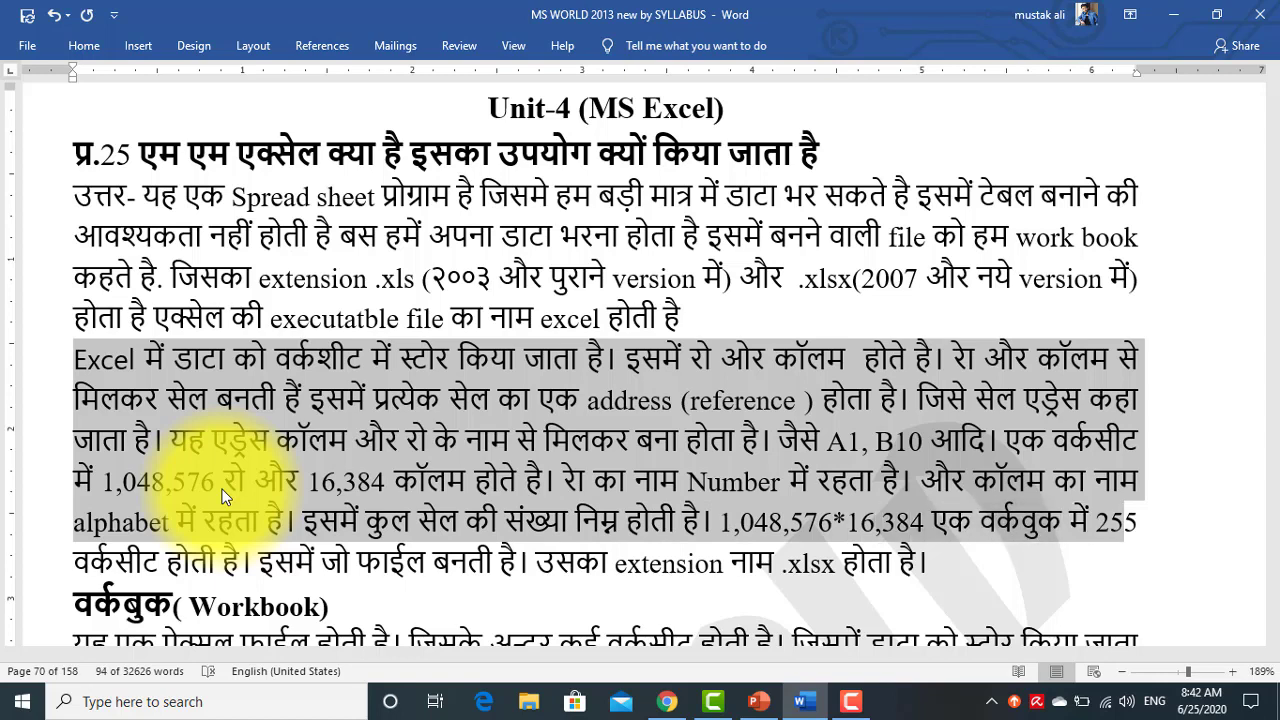
{"action": "key", "text": "shift+Right"}
{"action": "key", "text": "shift+Right"}
{"action": "key", "text": "shift+Right"}
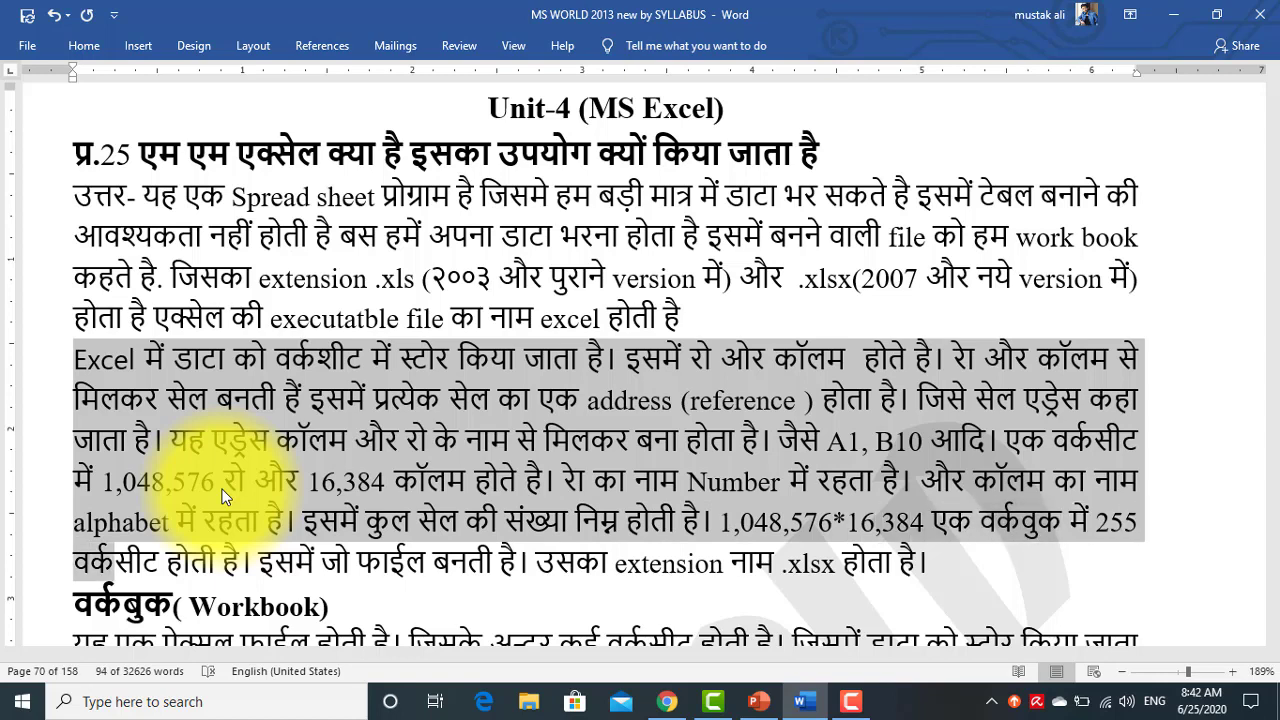
{"action": "key", "text": "shift+Right"}
{"action": "key", "text": "shift+Right"}
{"action": "key", "text": "shift+Right"}
{"action": "key", "text": "shift+Right"}
{"action": "key", "text": "shift+Right"}
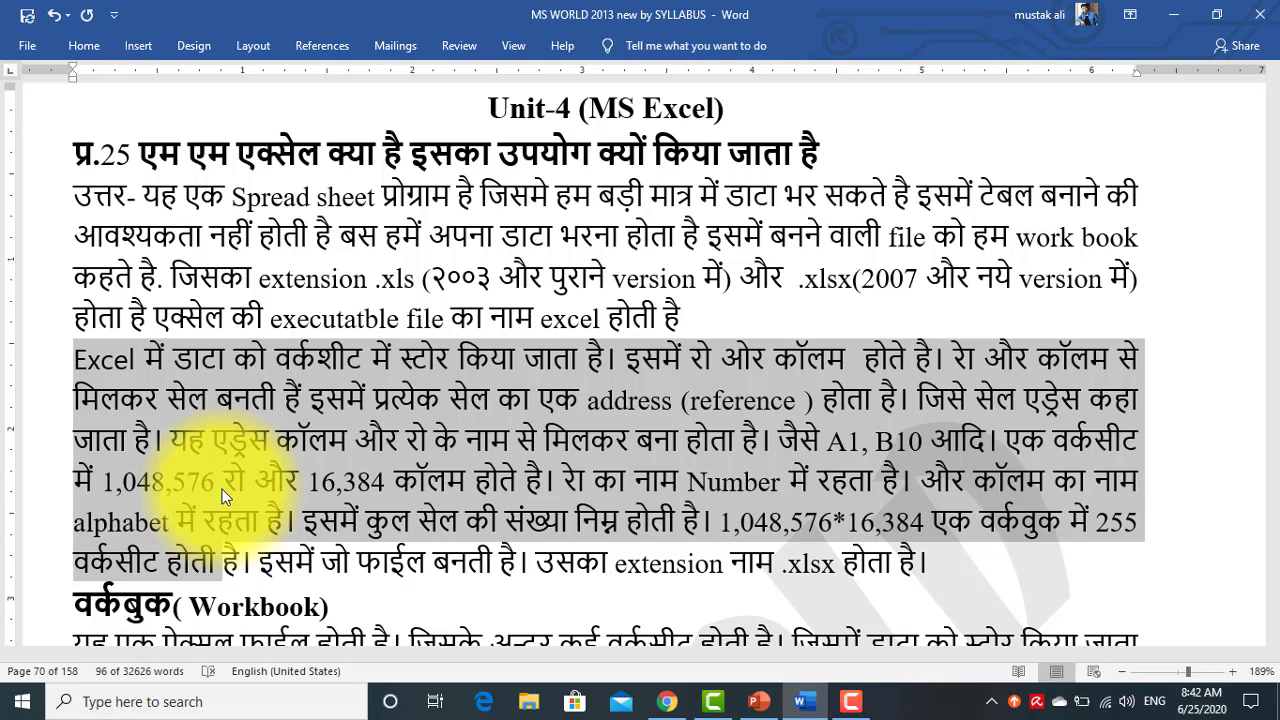
{"action": "key", "text": "shift+Right"}
{"action": "key", "text": "shift+Right"}
{"action": "key", "text": "shift+Right"}
{"action": "key", "text": "shift+Right"}
{"action": "key", "text": "shift+Right"}
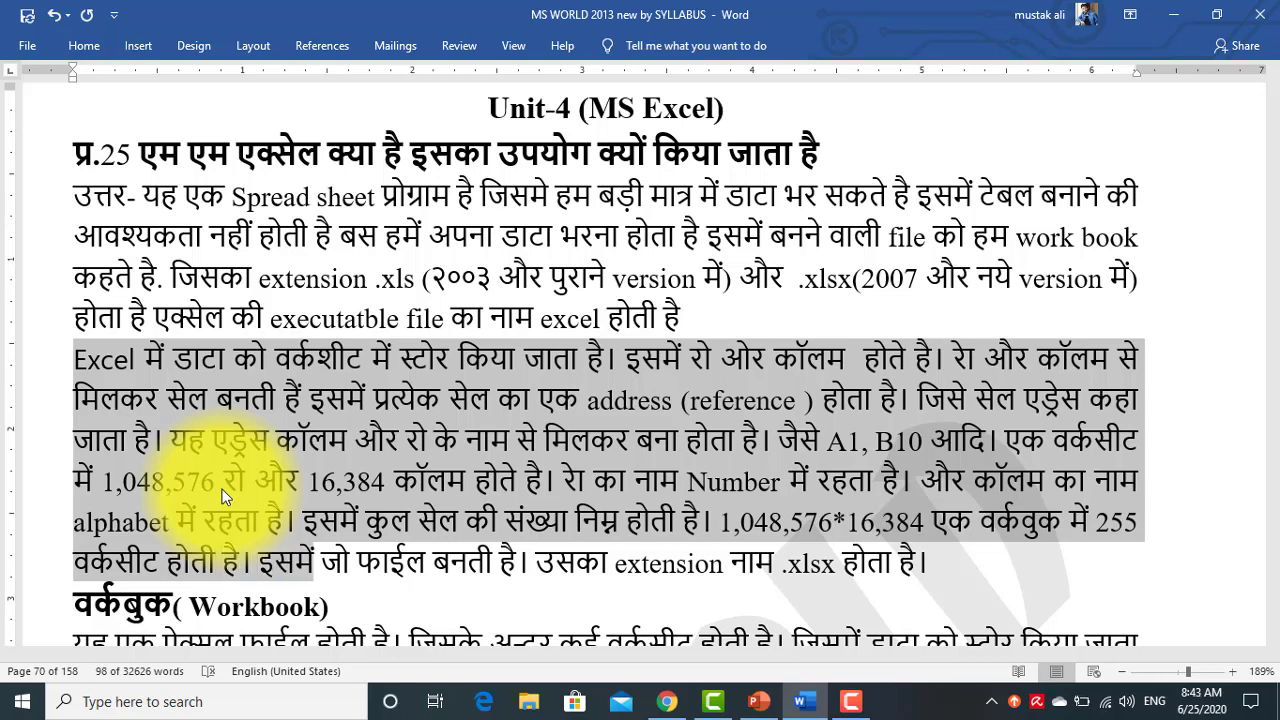
{"action": "key", "text": "shift+Right"}
{"action": "key", "text": "shift+Right"}
{"action": "key", "text": "shift+Right"}
{"action": "key", "text": "shift+Right"}
{"action": "key", "text": "shift+Right"}
{"action": "key", "text": "shift+Right"}
{"action": "key", "text": "shift+Right"}
{"action": "key", "text": "shift+Right"}
{"action": "key", "text": "shift+Right"}
{"action": "key", "text": "shift+Right"}
{"action": "key", "text": "shift+Right"}
{"action": "key", "text": "shift+Right"}
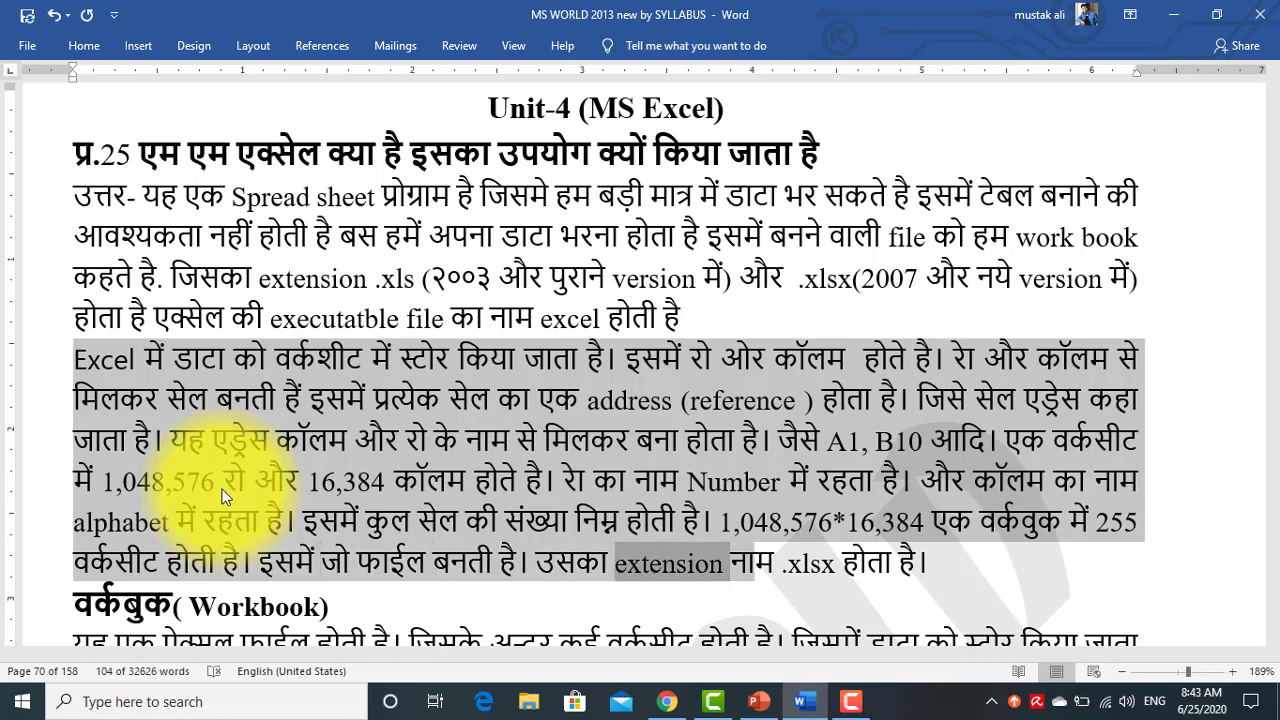
{"action": "key", "text": "shift+Right"}
{"action": "key", "text": "shift+Right"}
{"action": "key", "text": "shift+Right"}
{"action": "key", "text": "shift+Right"}
{"action": "key", "text": "shift+Right"}
{"action": "key", "text": "shift+Right"}
{"action": "key", "text": "shift+Right"}
{"action": "key", "text": "shift+Right"}
{"action": "key", "text": "shift+Right"}
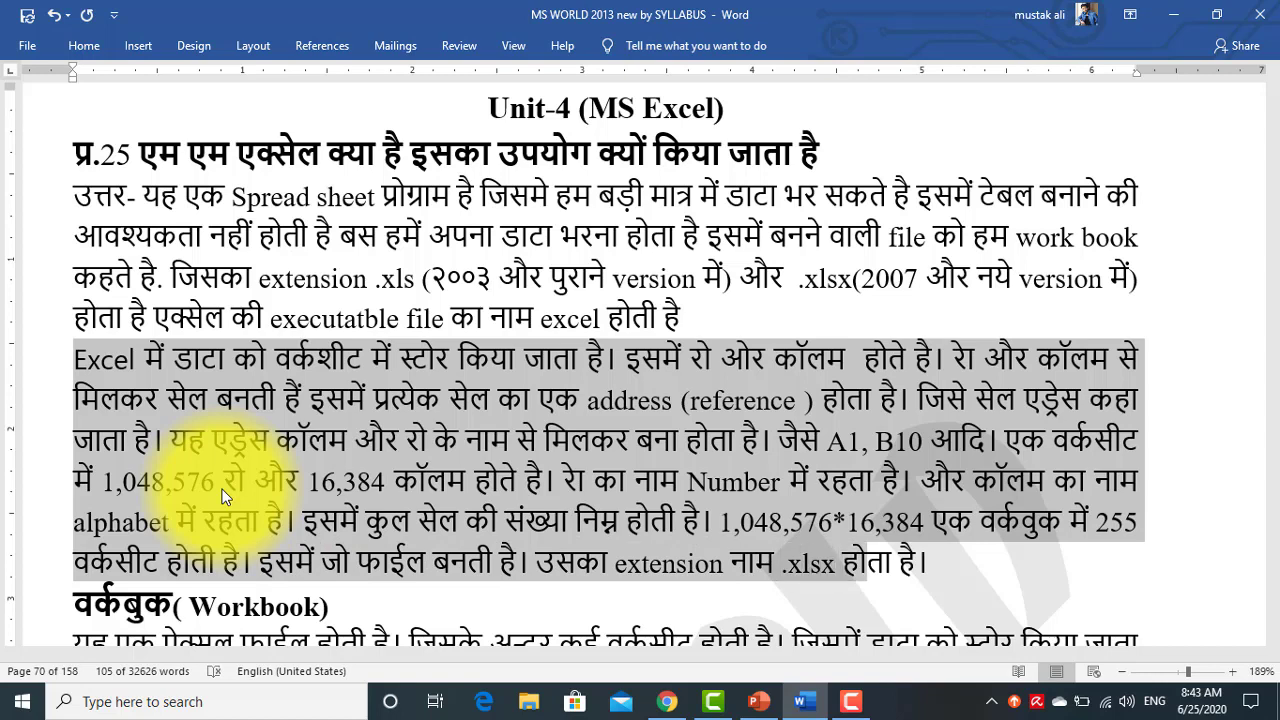
{"action": "key", "text": "shift+Right"}
{"action": "key", "text": "shift+Right"}
{"action": "key", "text": "shift+Right"}
{"action": "key", "text": "shift+Right"}
{"action": "key", "text": "shift+Right"}
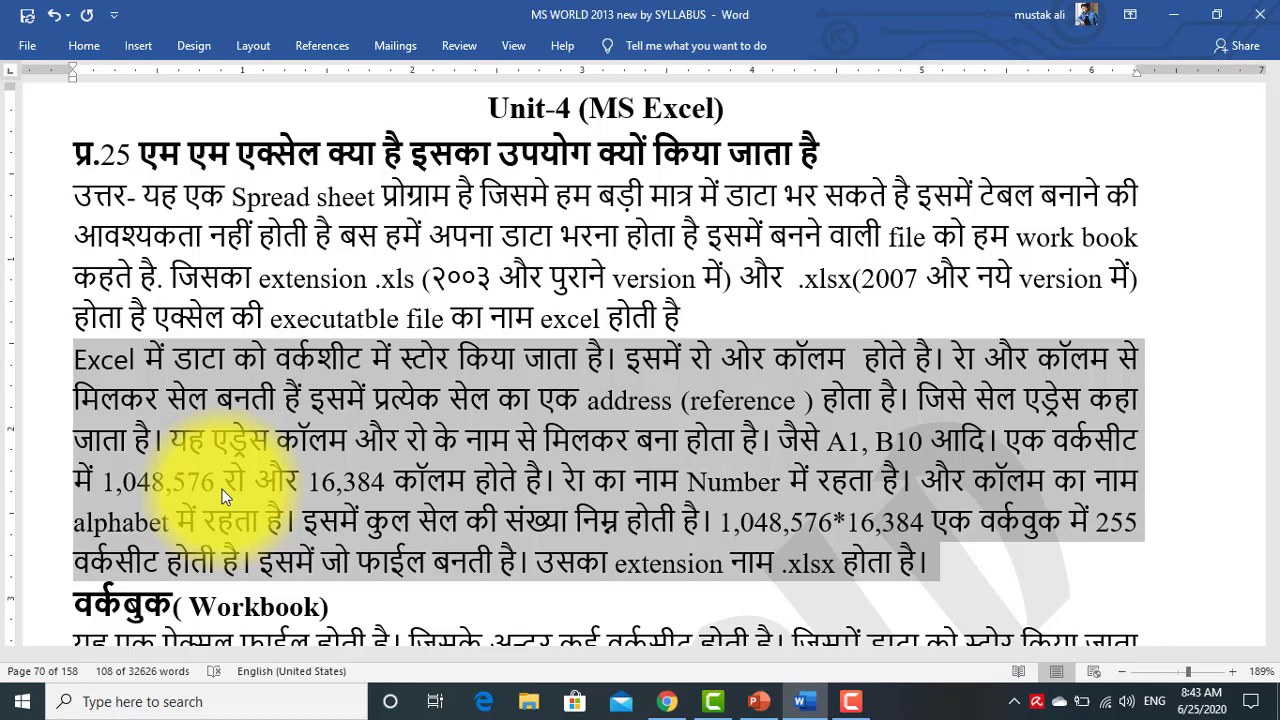
Step: Scroll down to the Workbook section and search the Start menu for excel
{"action": "scroll", "coordinate": [222, 497], "scroll_direction": "down", "scroll_amount": 1}
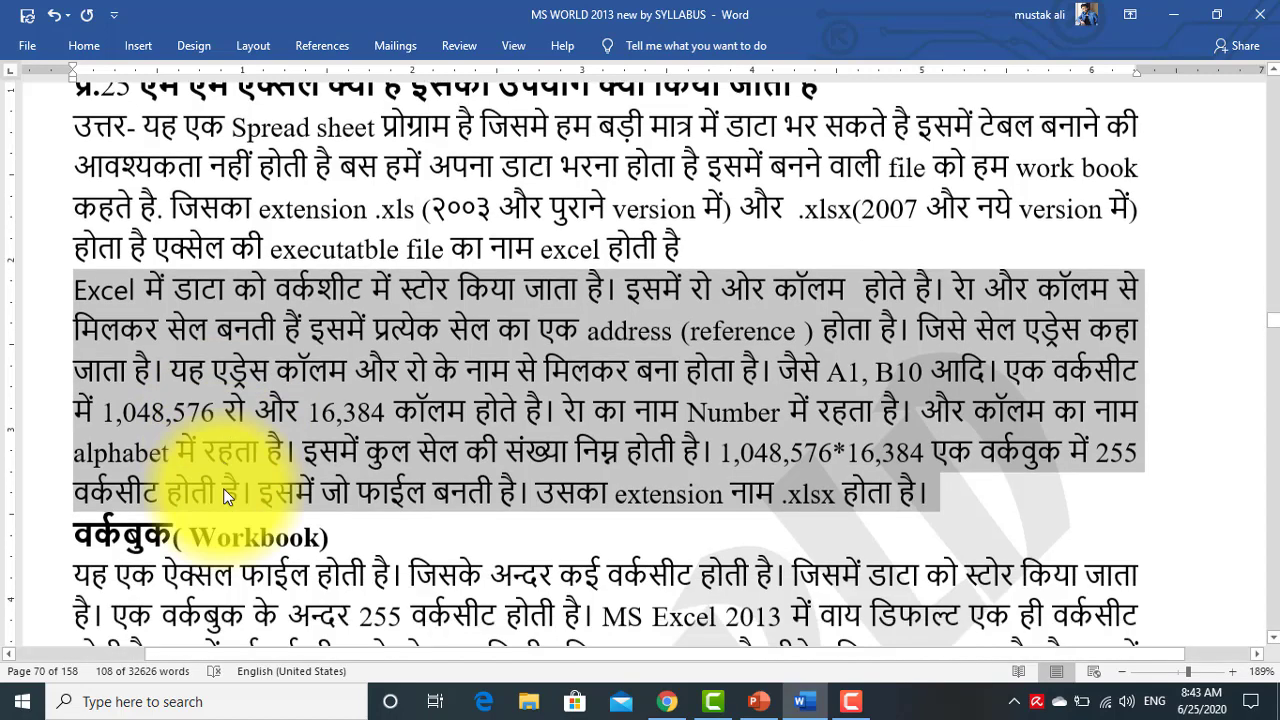
{"action": "scroll", "coordinate": [224, 493], "scroll_direction": "down", "scroll_amount": 2}
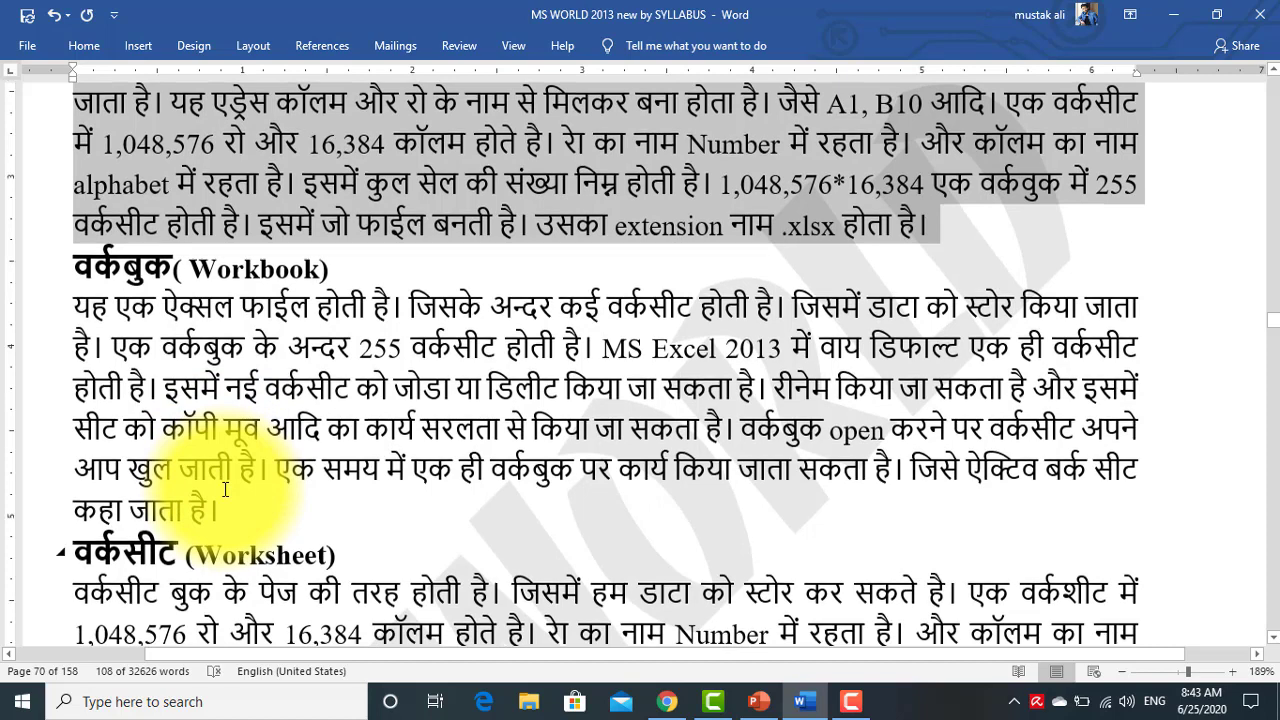
{"action": "scroll", "coordinate": [225, 490], "scroll_direction": "down", "scroll_amount": 1}
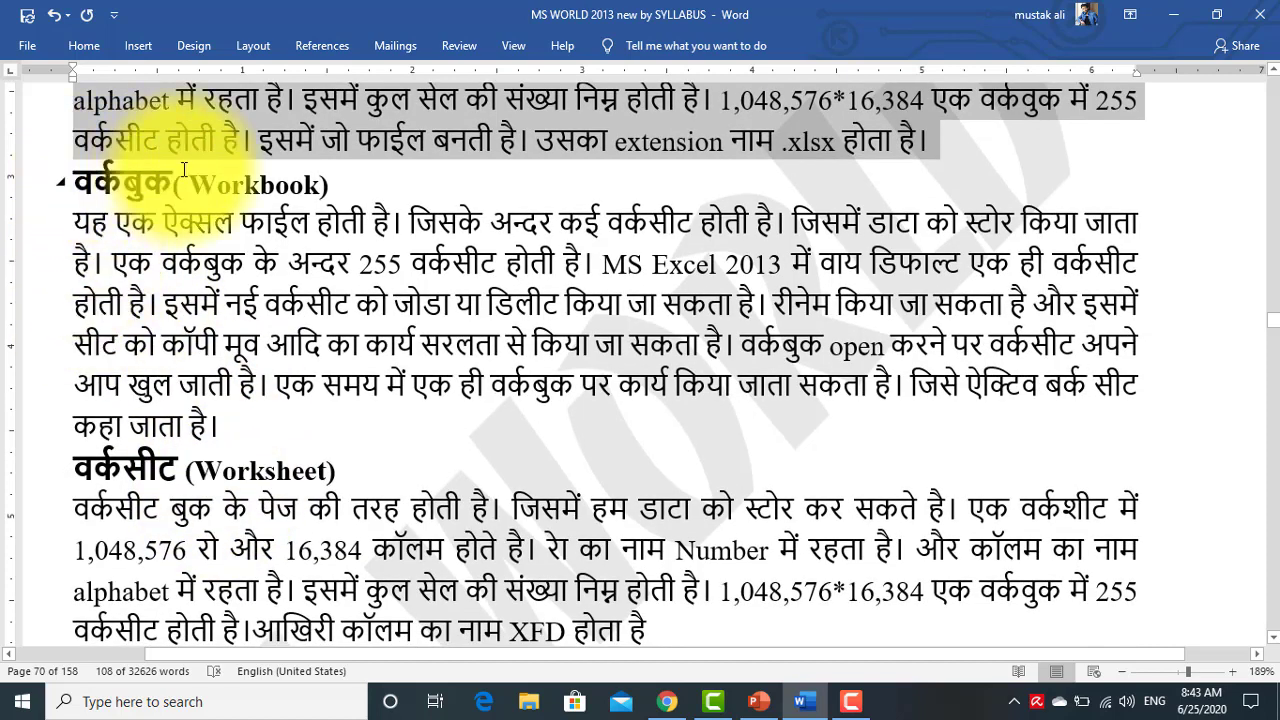
{"action": "left_click", "coordinate": [26, 706]}
{"action": "type", "text": "excel"}
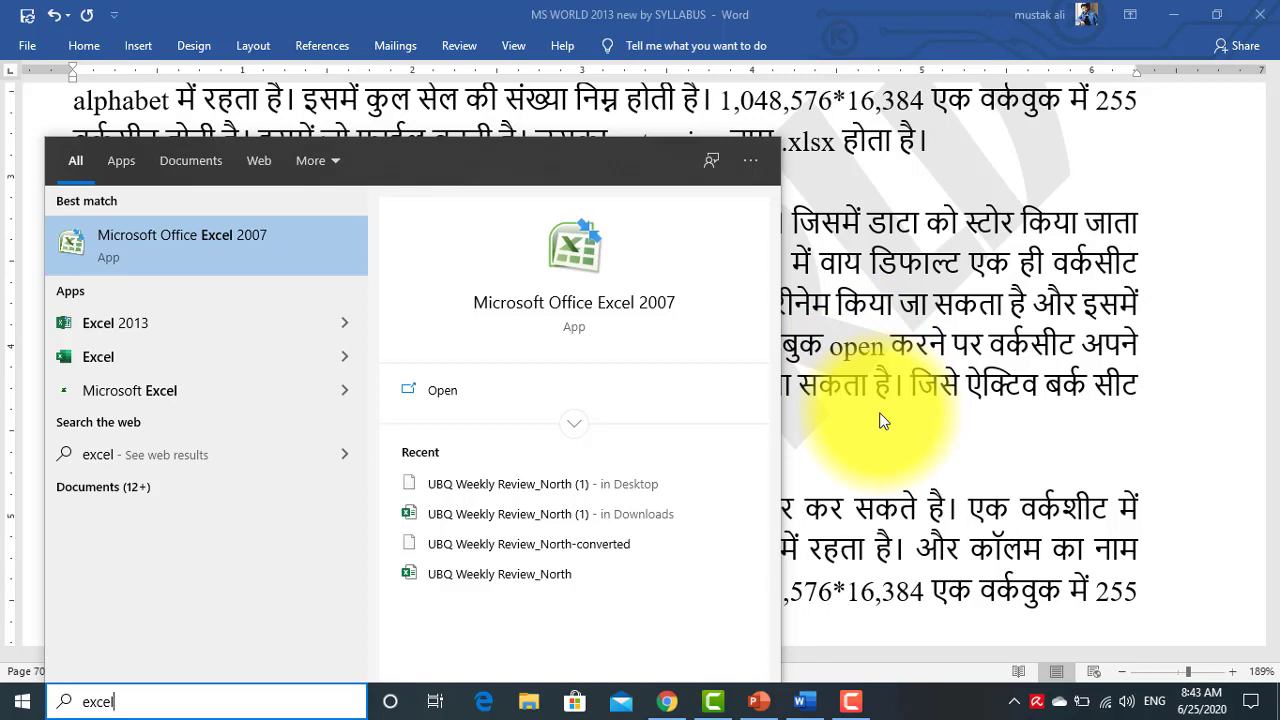
Step: Type excel into the Run box, then cancel it without launching
{"action": "key", "text": "super+r"}
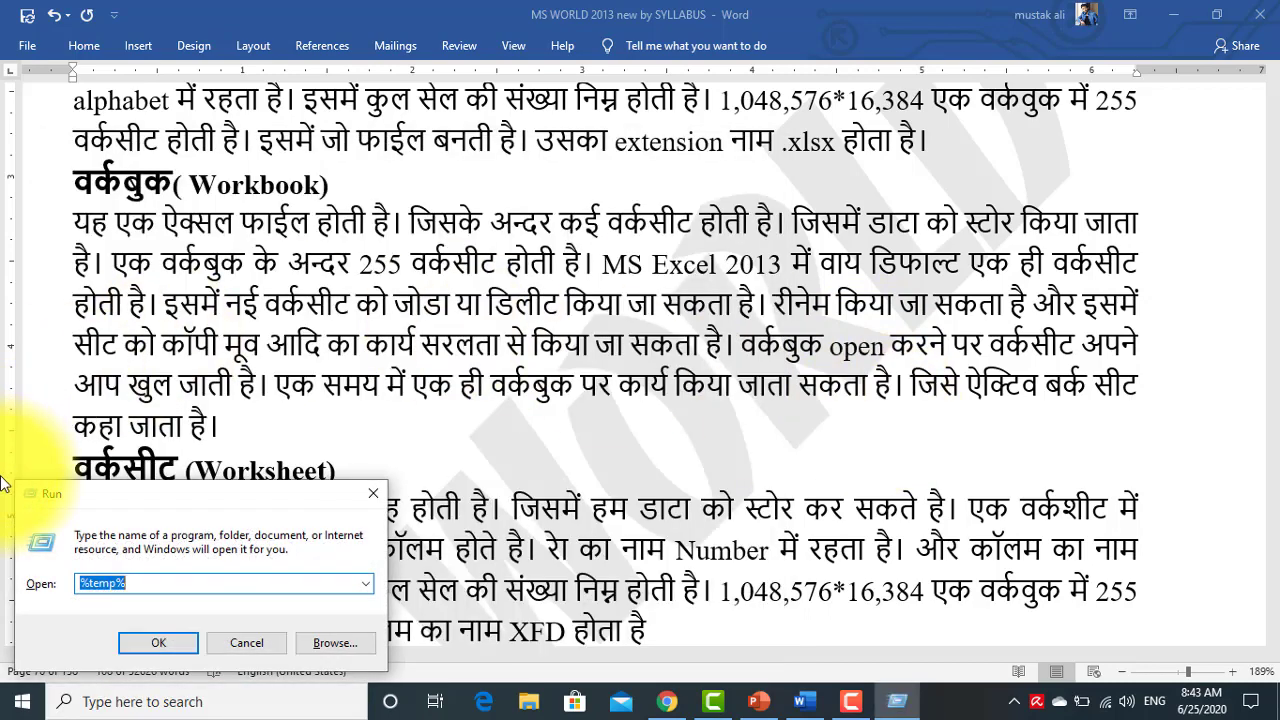
{"action": "type", "text": "exce"}
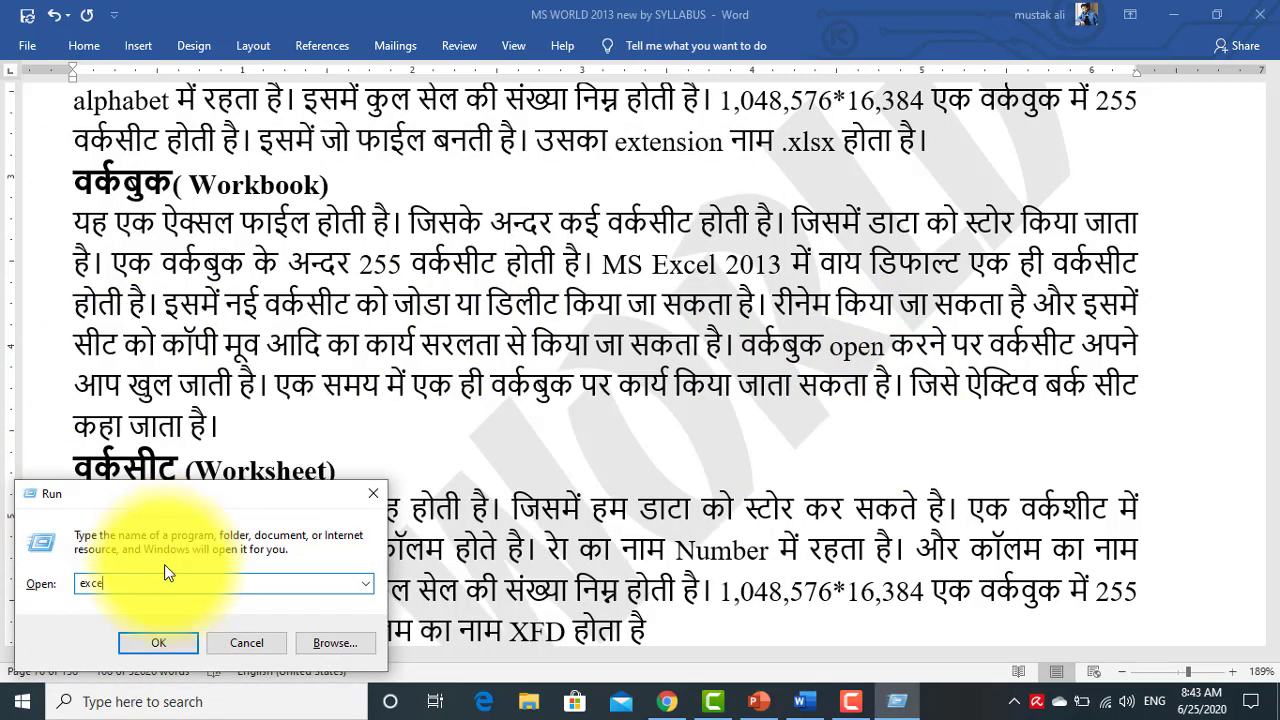
{"action": "type", "text": "l"}
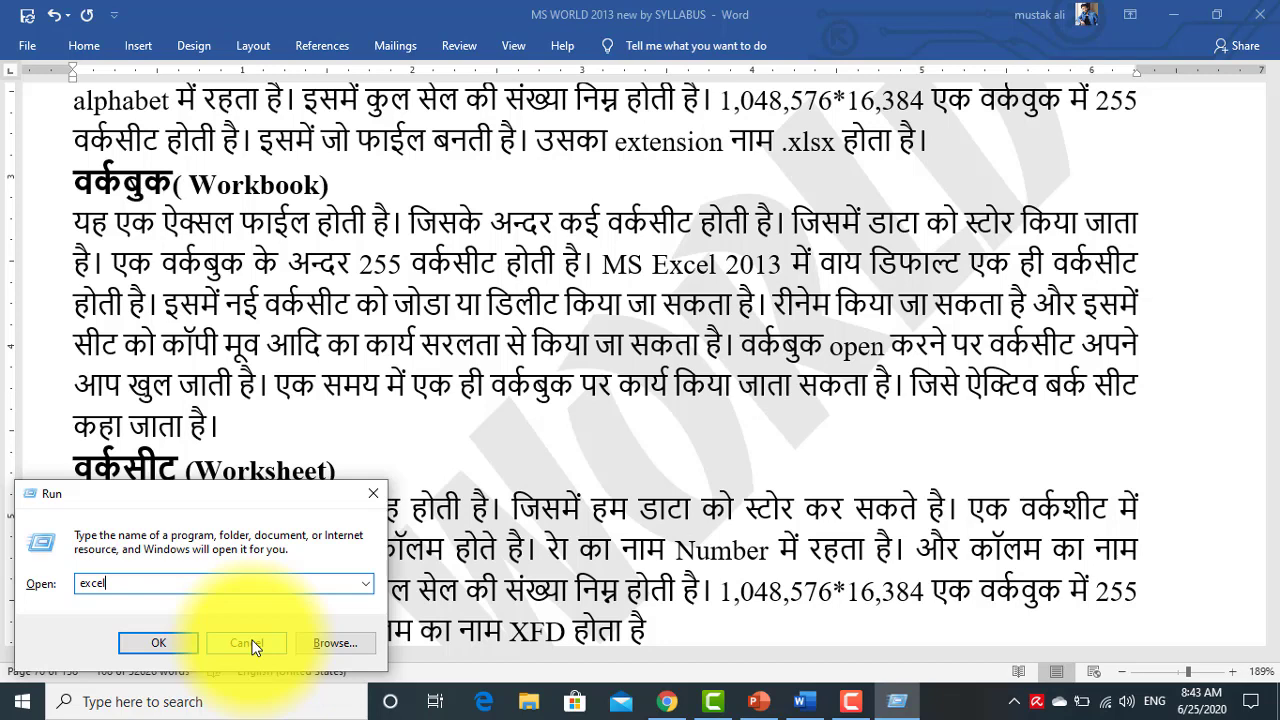
{"action": "left_click", "coordinate": [252, 645]}
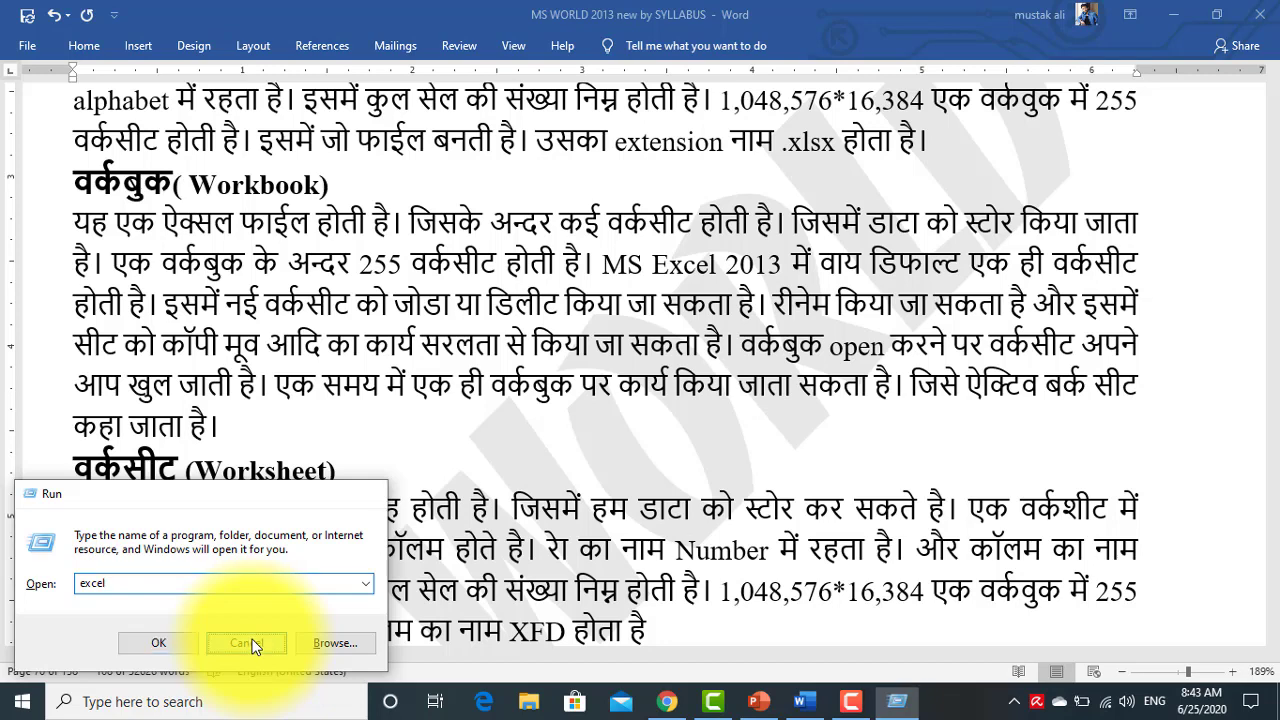
Step: Launch Microsoft Office Excel 2007 from a Start menu search for 'exe'
{"action": "left_click", "coordinate": [14, 708]}
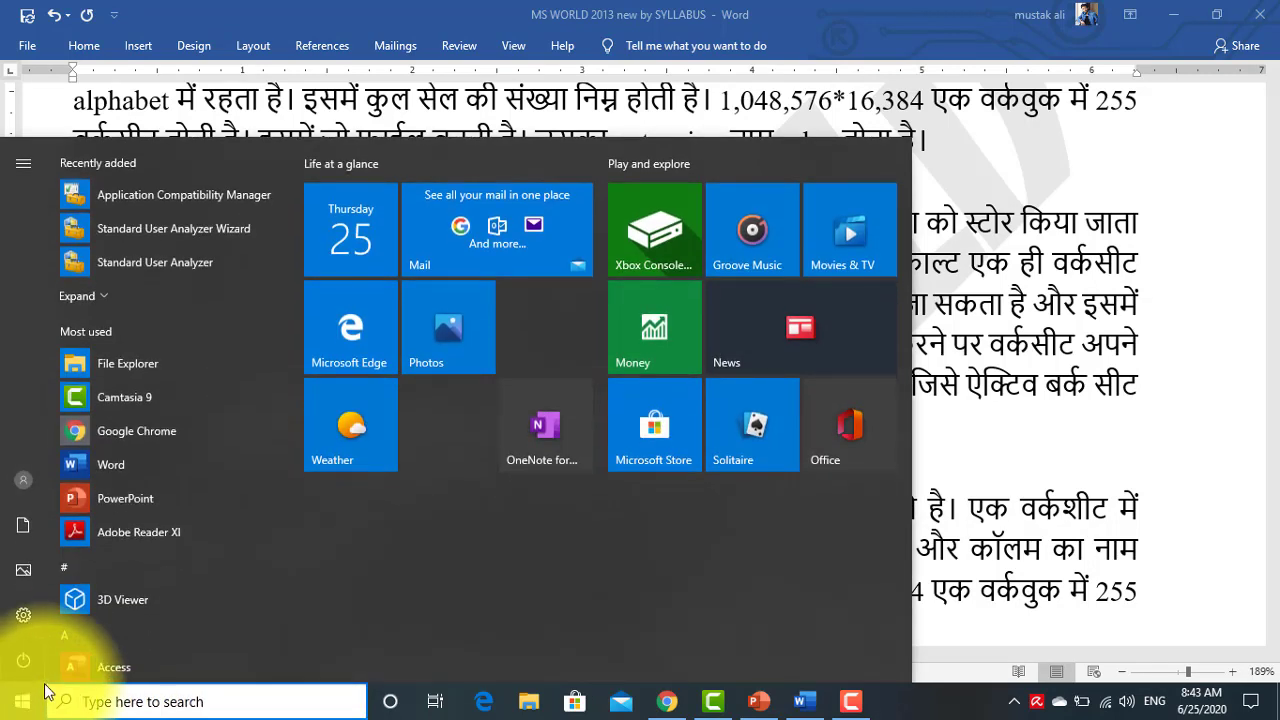
{"action": "type", "text": "exe"}
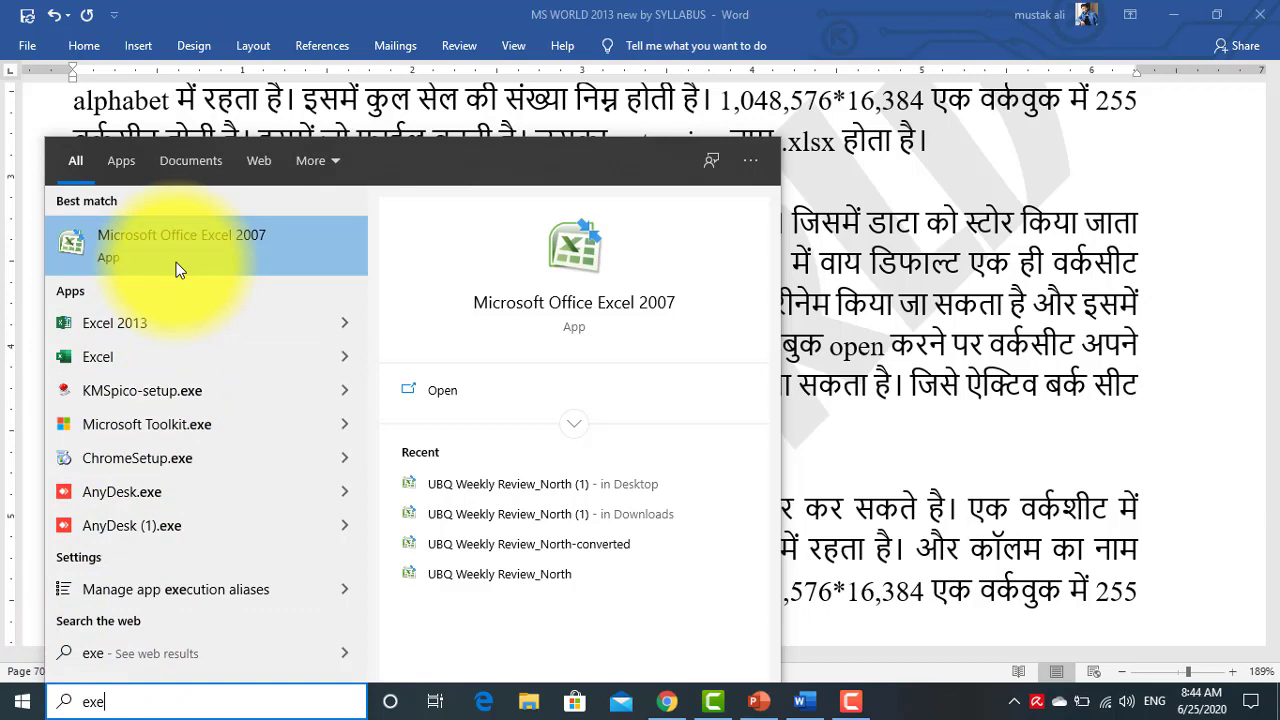
{"action": "left_click", "coordinate": [154, 319]}
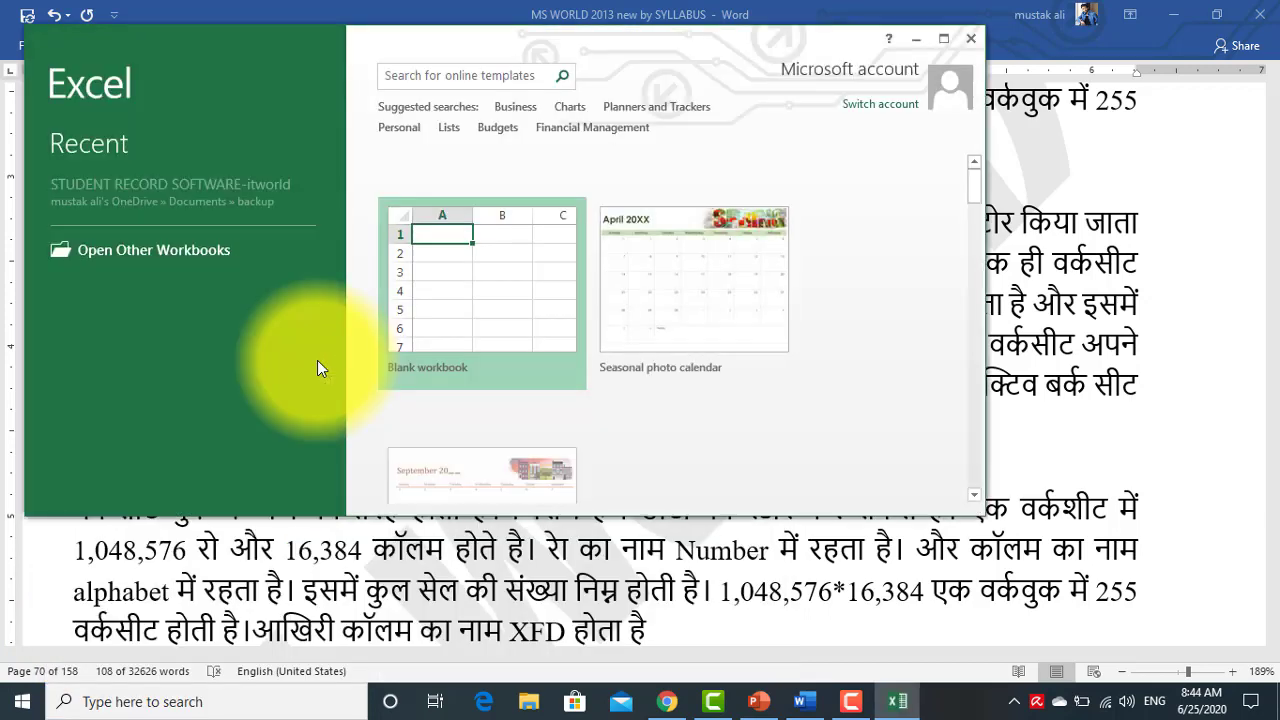
Step: Open a blank Excel workbook and select several whole columns, up to column F, to illustrate columns
{"action": "left_click", "coordinate": [945, 38]}
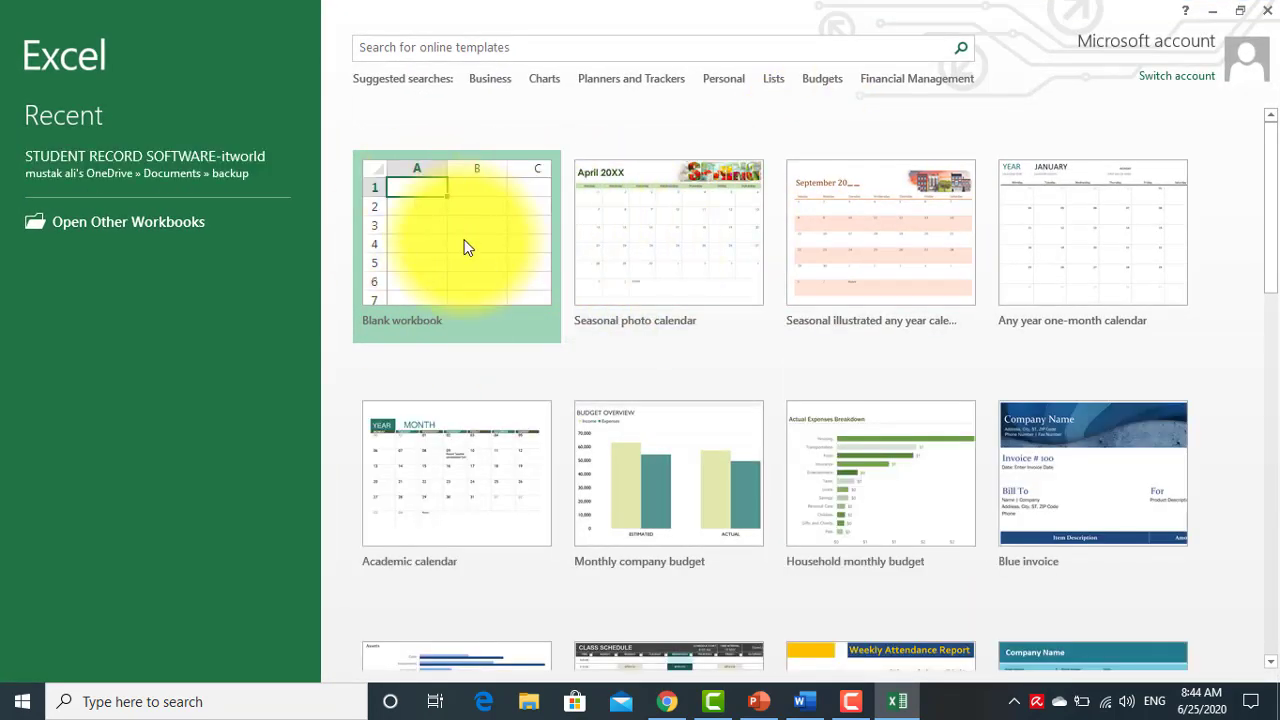
{"action": "left_click", "coordinate": [465, 247]}
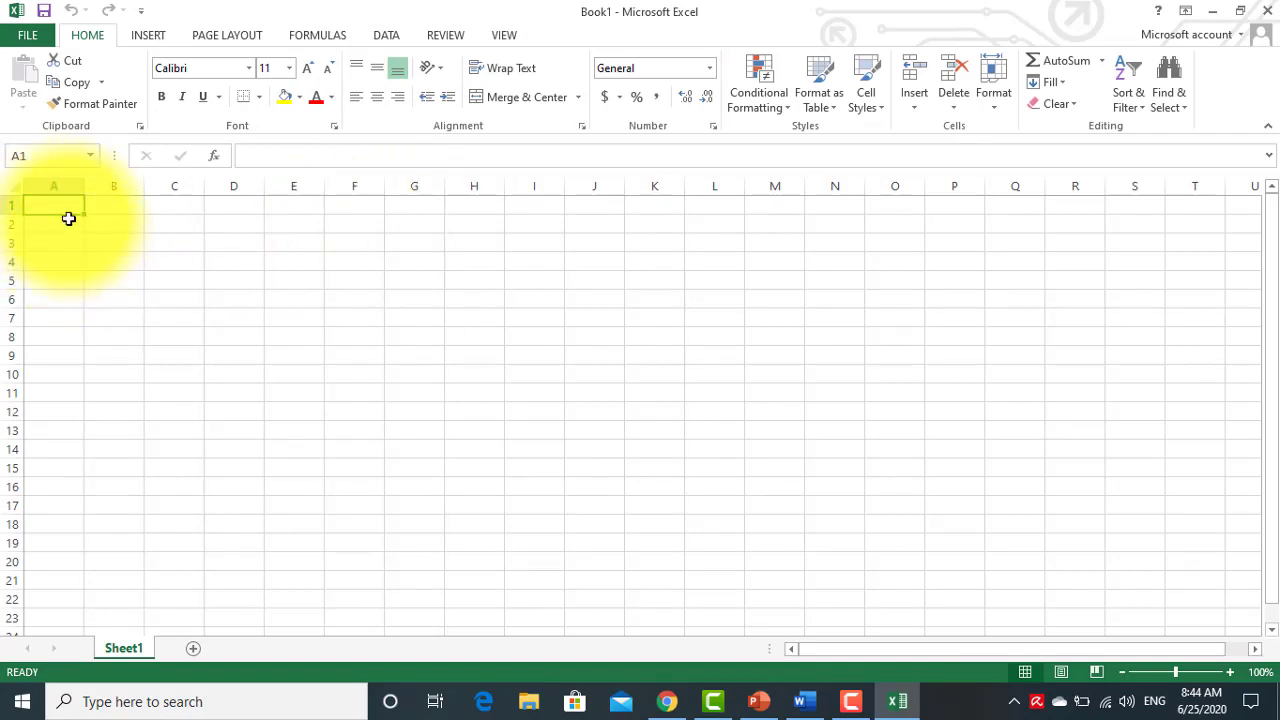
{"action": "left_click", "coordinate": [69, 185]}
{"action": "left_click_drag", "start_coordinate": [84, 186], "coordinate": [164, 186]}
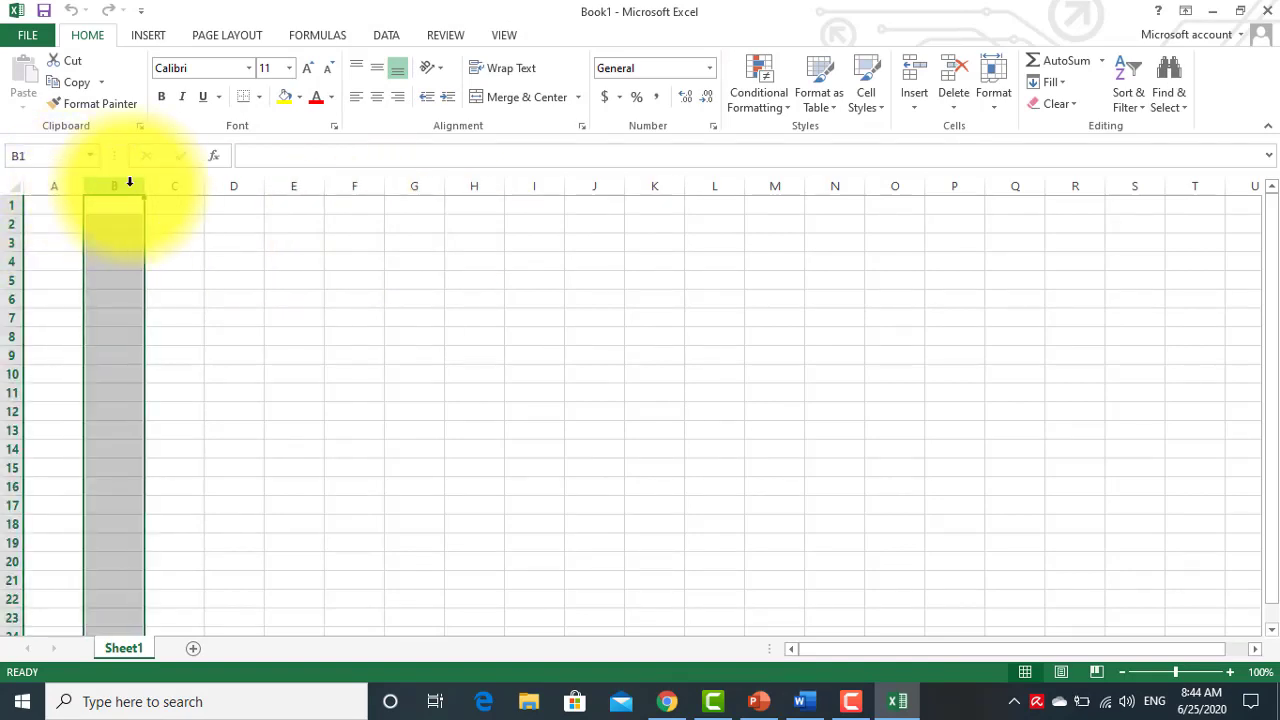
{"action": "scroll", "coordinate": [164, 186], "scroll_direction": "up", "scroll_amount": 7}
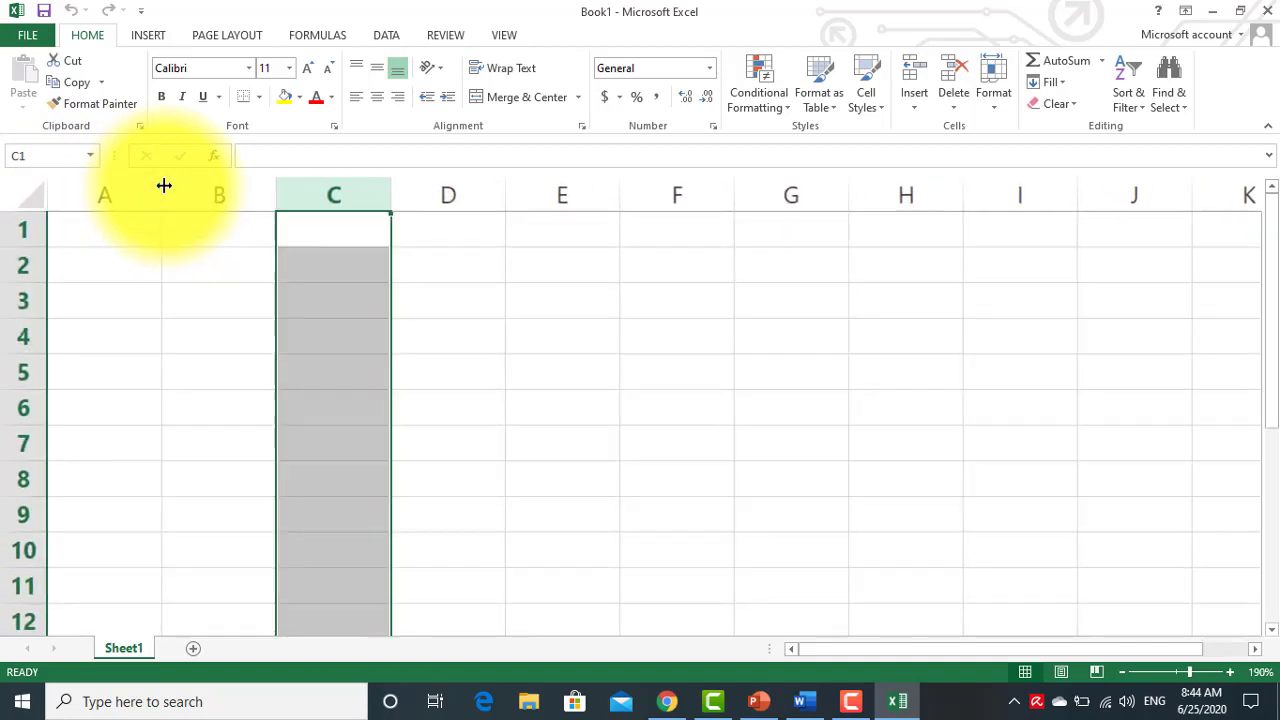
{"action": "left_click", "coordinate": [126, 197]}
{"action": "left_click_drag", "start_coordinate": [172, 197], "coordinate": [734, 197]}
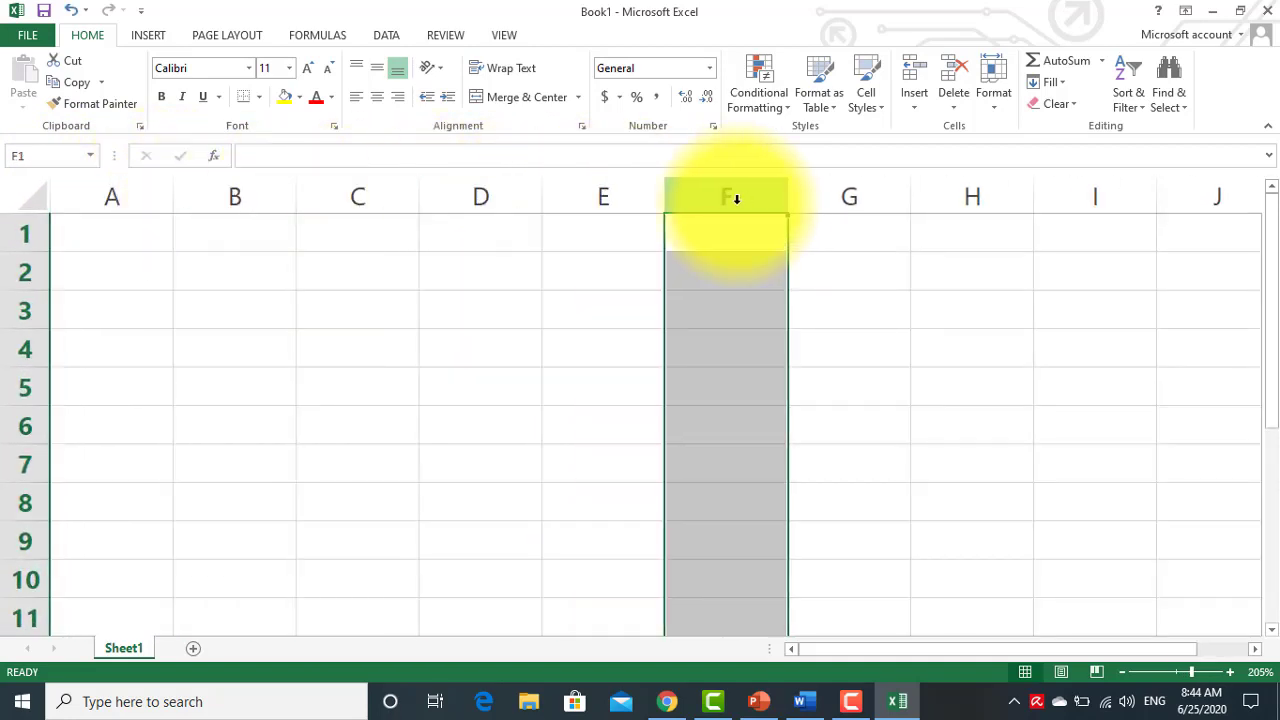
{"action": "left_click", "coordinate": [25, 233]}
{"action": "left_click_drag", "start_coordinate": [24, 262], "coordinate": [43, 405]}
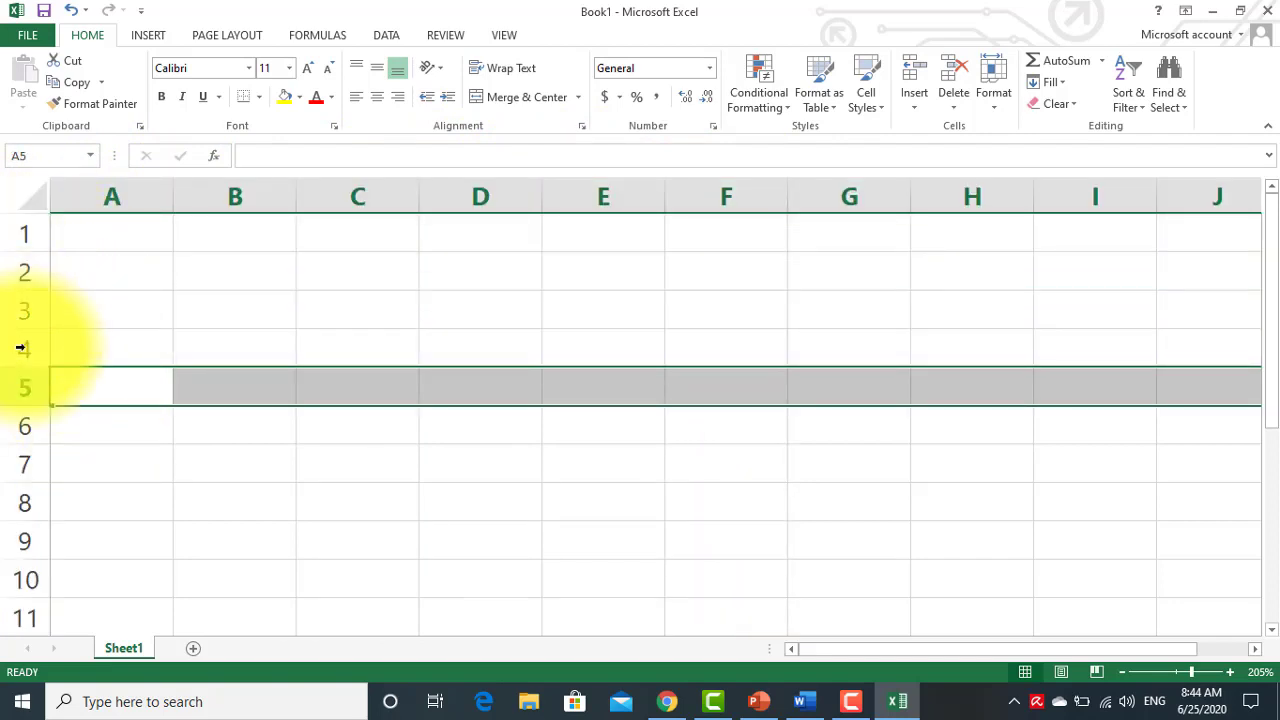
{"action": "left_click", "coordinate": [799, 701]}
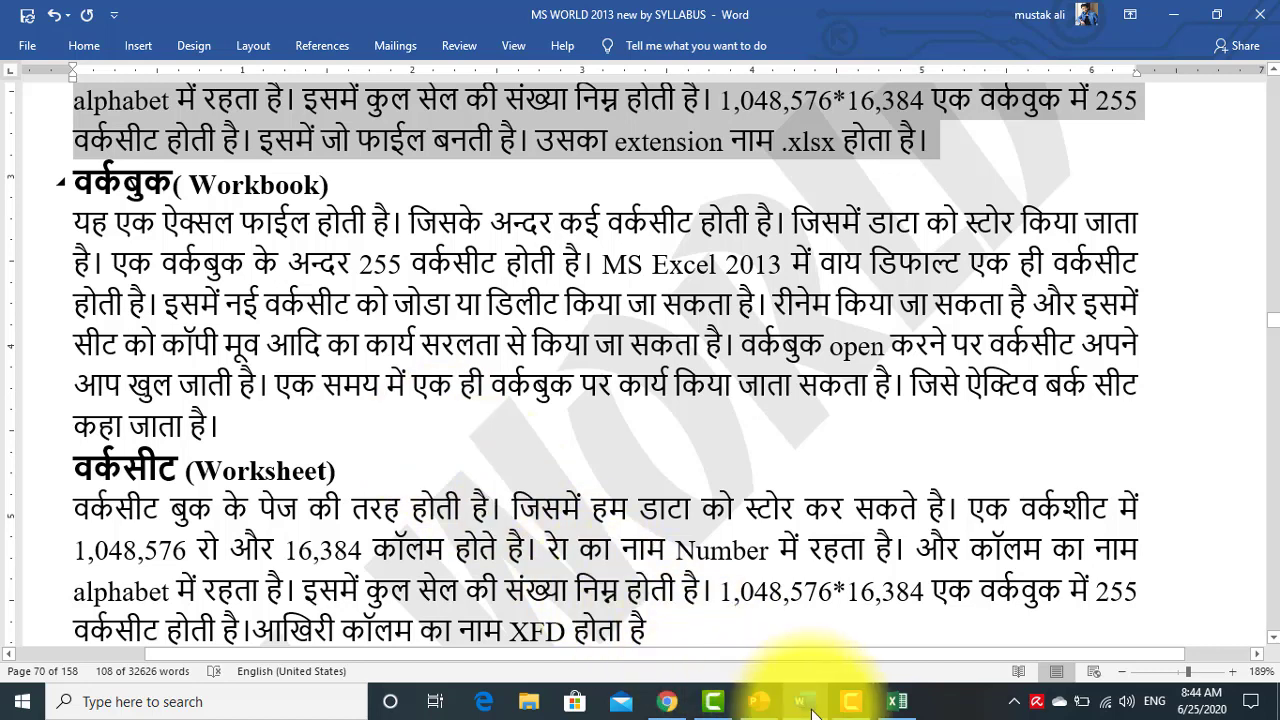
{"action": "left_click", "coordinate": [884, 705]}
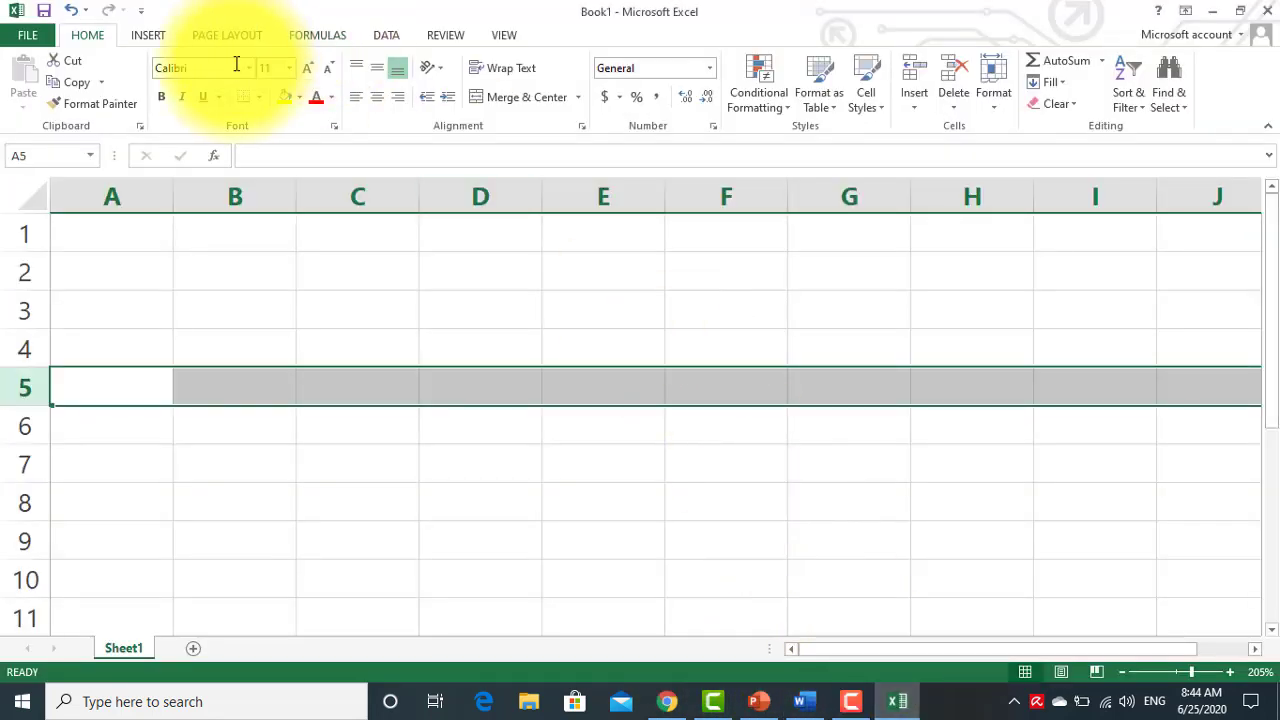
{"action": "left_click", "coordinate": [134, 393]}
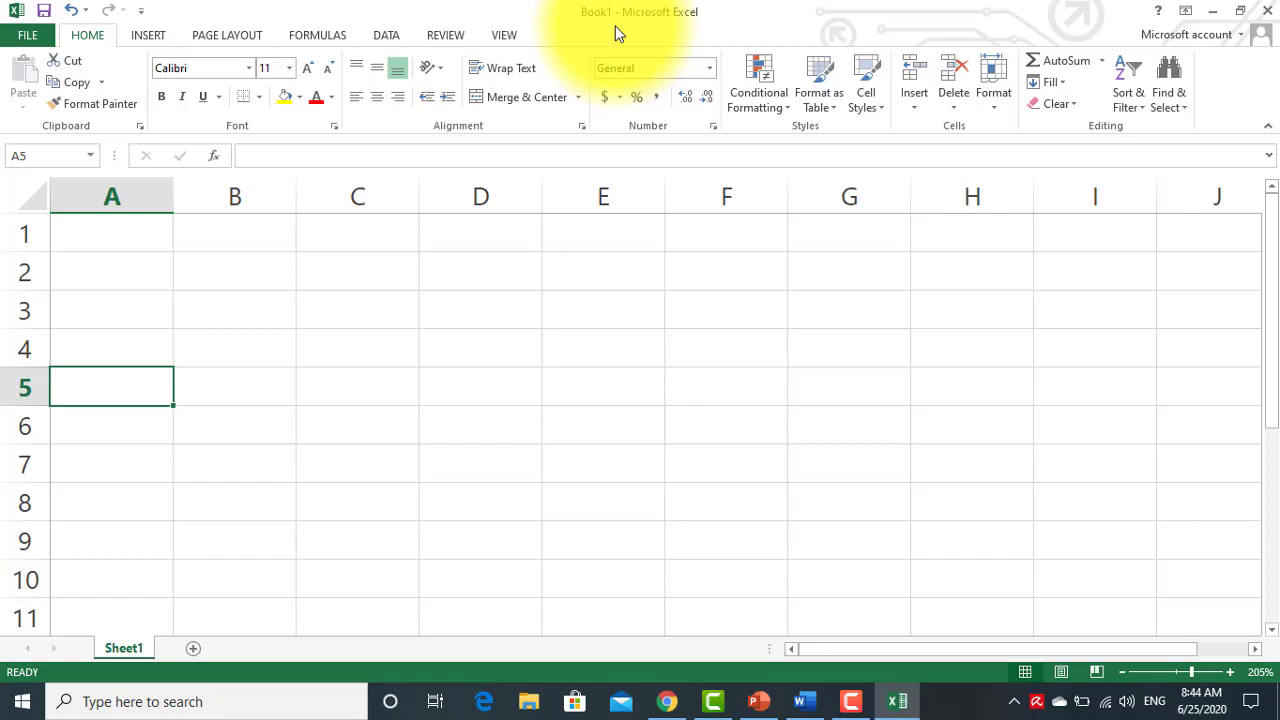
{"action": "left_click", "coordinate": [806, 700]}
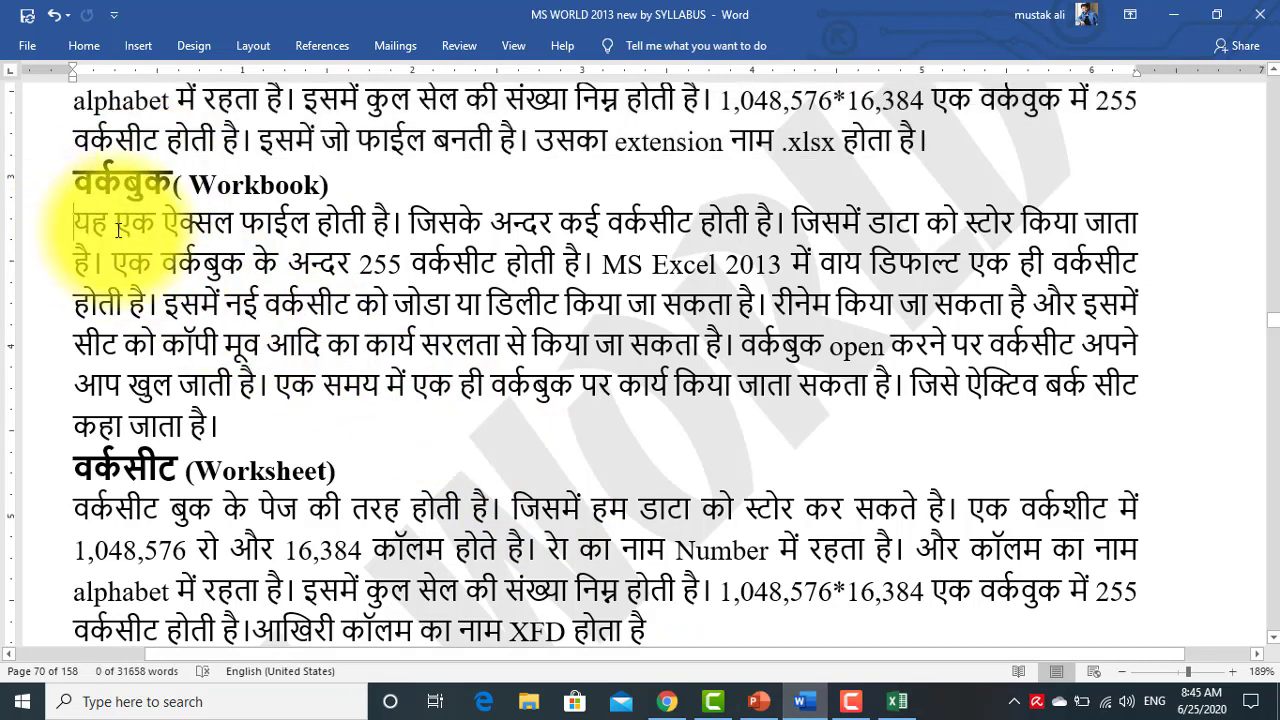
{"action": "key", "text": "ctrl+shift+Right"}
{"action": "key", "text": "ctrl+shift+Right"}
{"action": "key", "text": "ctrl+shift+Right"}
{"action": "key", "text": "ctrl+shift+Right"}
{"action": "key", "text": "ctrl+shift+Right"}
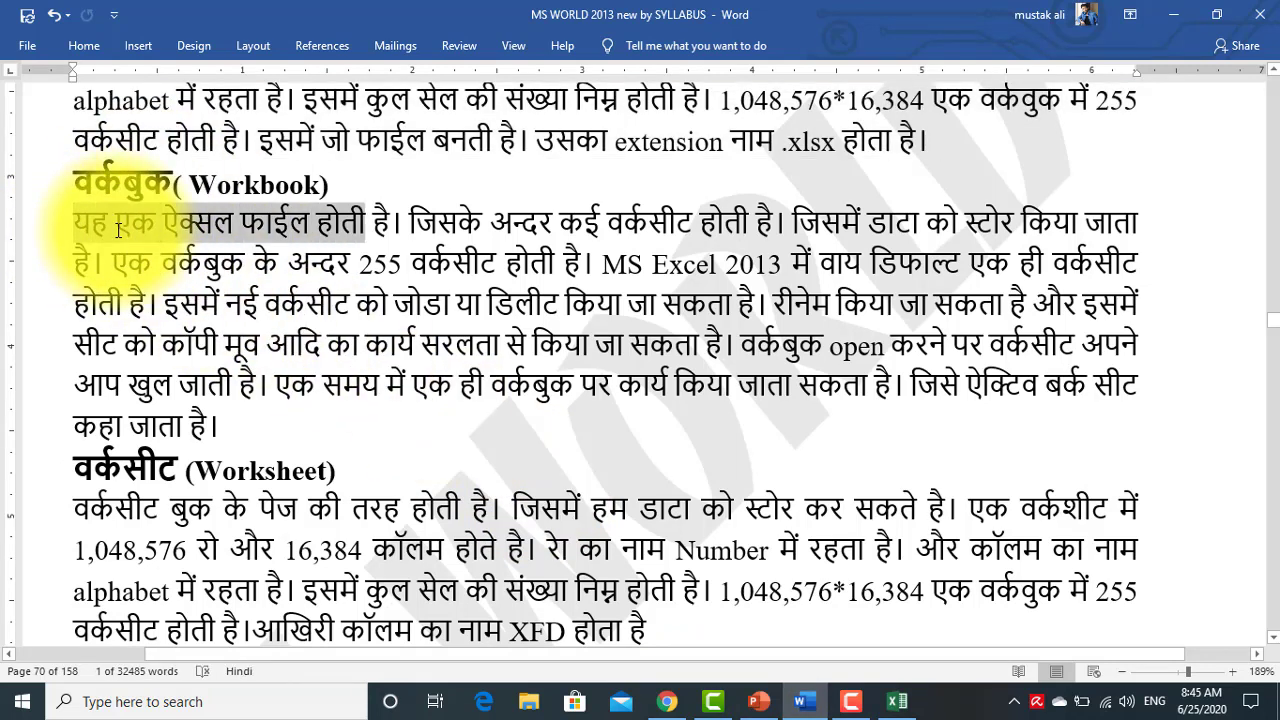
{"action": "key", "text": "ctrl+shift+Right"}
{"action": "key", "text": "ctrl+shift+Right"}
{"action": "key", "text": "ctrl+shift+Right"}
{"action": "key", "text": "ctrl+shift+Right"}
{"action": "key", "text": "ctrl+shift+Right"}
{"action": "key", "text": "ctrl+shift+Right"}
{"action": "key", "text": "ctrl+shift+Right"}
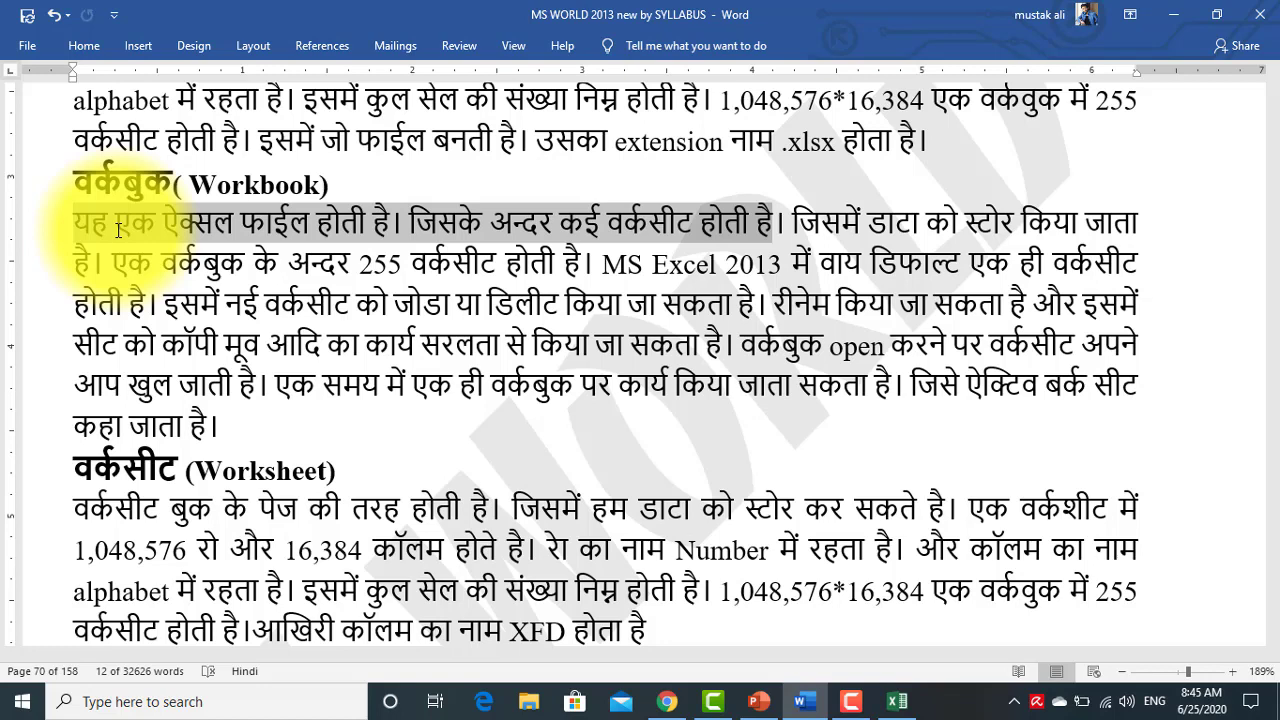
{"action": "key", "text": "shift+Right"}
{"action": "key", "text": "shift+Right"}
{"action": "key", "text": "shift+Right"}
{"action": "key", "text": "shift+Right"}
{"action": "key", "text": "shift+Right"}
{"action": "key", "text": "shift+Right"}
{"action": "key", "text": "shift+Right"}
{"action": "key", "text": "shift+Right"}
{"action": "key", "text": "shift+Right"}
{"action": "key", "text": "shift+Right"}
{"action": "key", "text": "shift+Right"}
{"action": "key", "text": "shift+Right"}
{"action": "key", "text": "shift+Right"}
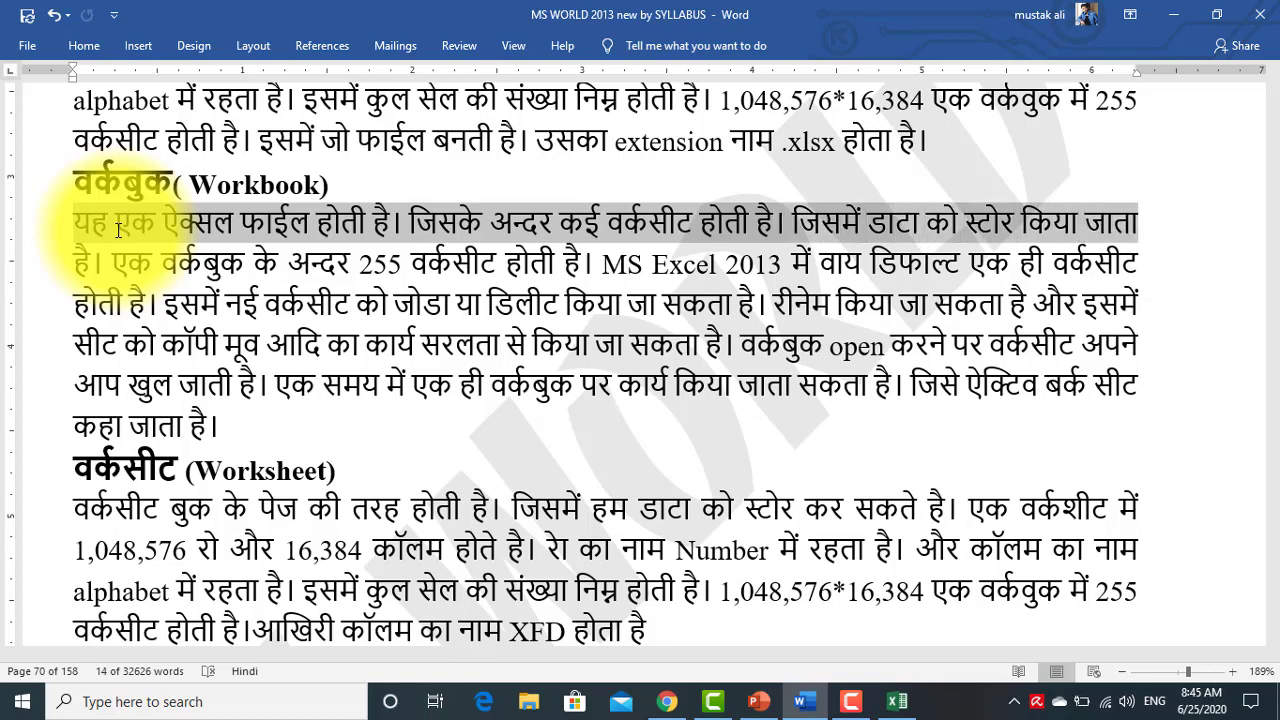
{"action": "key", "text": "shift+Right"}
{"action": "key", "text": "shift+Right"}
{"action": "key", "text": "shift+Right"}
{"action": "key", "text": "shift+Right"}
{"action": "key", "text": "shift+Right"}
{"action": "key", "text": "shift+Right"}
{"action": "key", "text": "shift+Right"}
{"action": "key", "text": "shift+Right"}
{"action": "key", "text": "shift+Right"}
{"action": "key", "text": "shift+Right"}
{"action": "key", "text": "shift+Right"}
{"action": "key", "text": "shift+Right"}
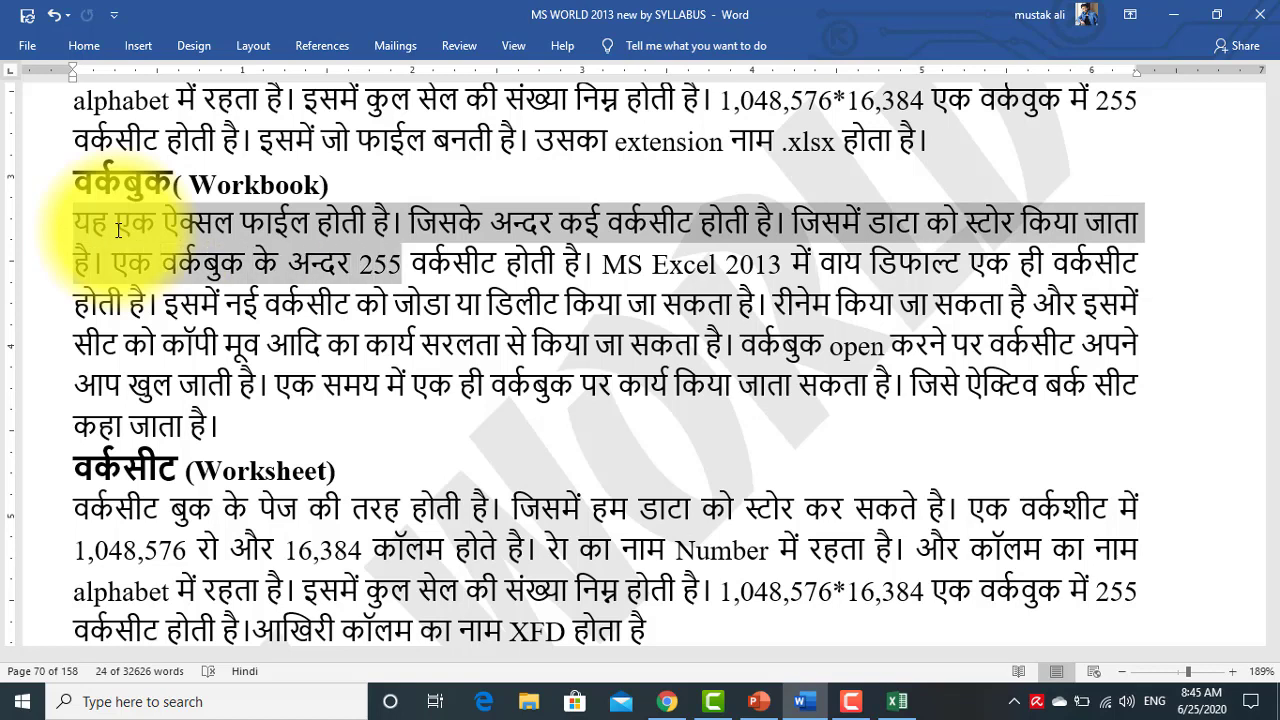
{"action": "key", "text": "shift+Right"}
{"action": "key", "text": "shift+Right"}
{"action": "key", "text": "shift+Right"}
{"action": "key", "text": "shift+Right"}
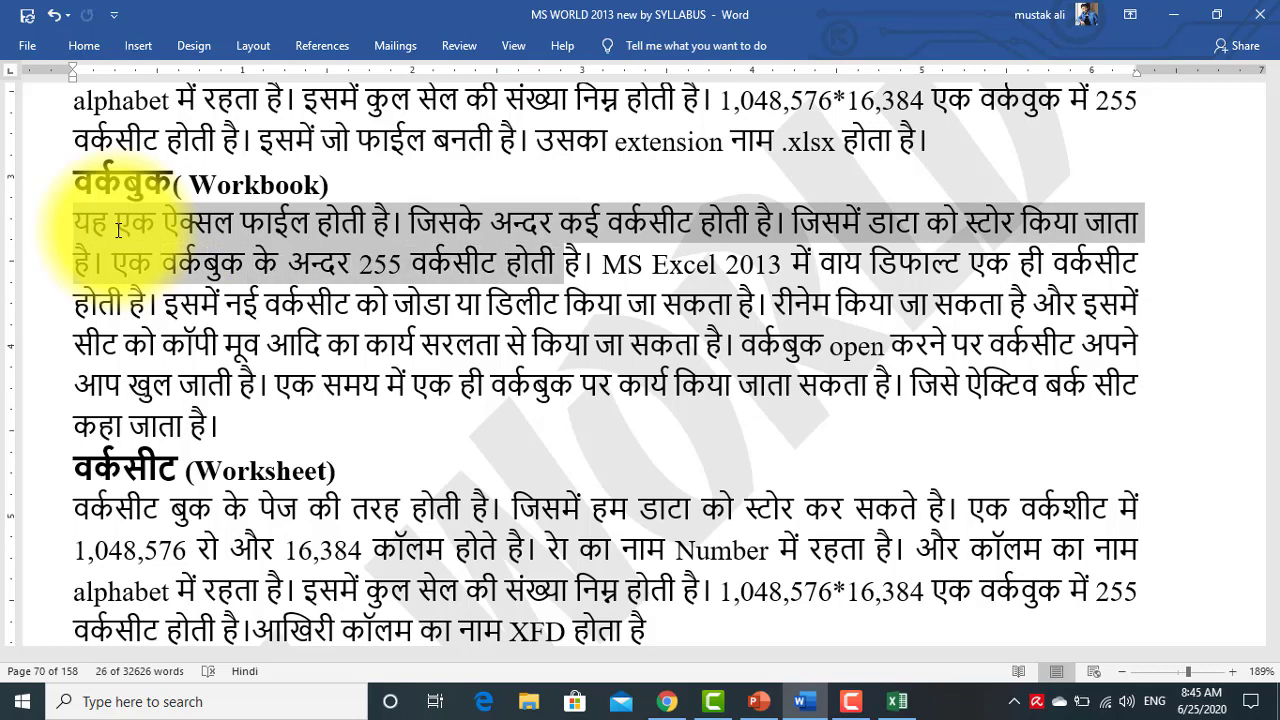
{"action": "key", "text": "shift+Right"}
{"action": "key", "text": "shift+Right"}
{"action": "key", "text": "shift+Right"}
{"action": "key", "text": "shift+Right"}
{"action": "key", "text": "shift+Right"}
{"action": "key", "text": "shift+Right"}
{"action": "key", "text": "shift+Right"}
{"action": "key", "text": "shift+Right"}
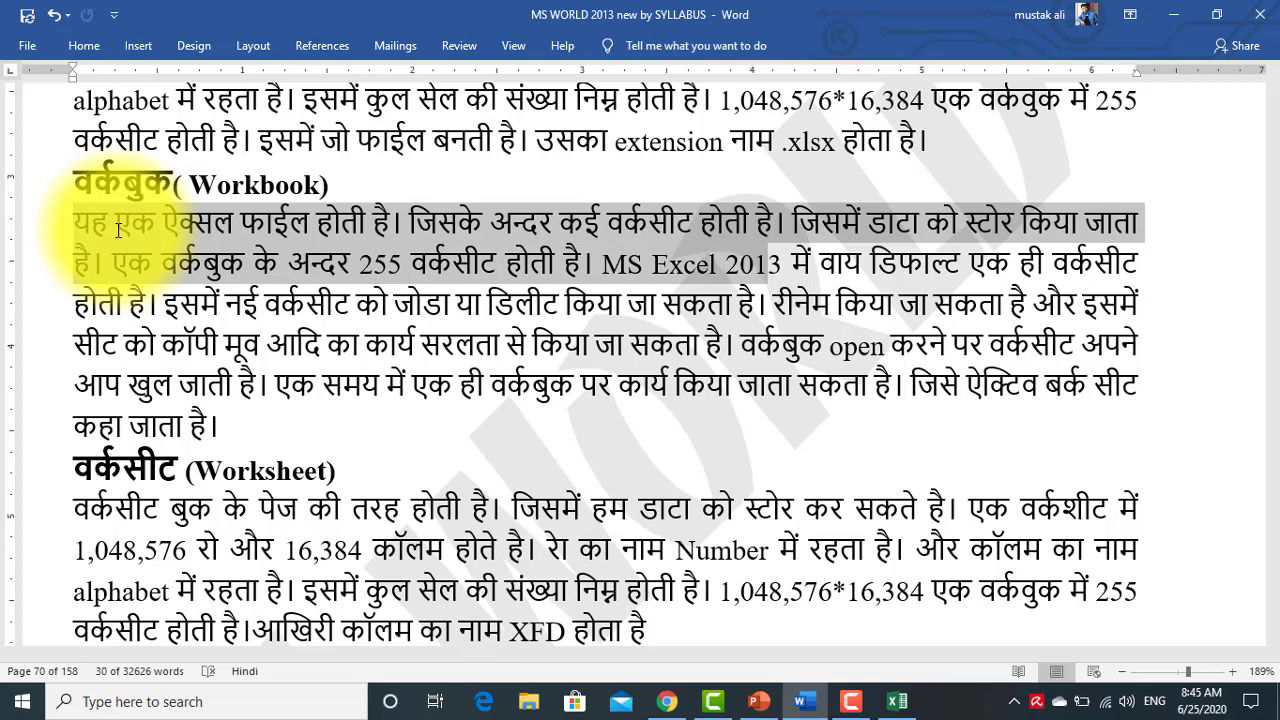
{"action": "key", "text": "shift+Right"}
{"action": "key", "text": "shift+Right"}
{"action": "key", "text": "shift+Right"}
{"action": "key", "text": "shift+Right"}
{"action": "key", "text": "shift+Right"}
{"action": "key", "text": "shift+Right"}
{"action": "key", "text": "shift+Right"}
{"action": "key", "text": "shift+Right"}
{"action": "key", "text": "shift+Right"}
{"action": "key", "text": "shift+Right"}
{"action": "key", "text": "shift+Right"}
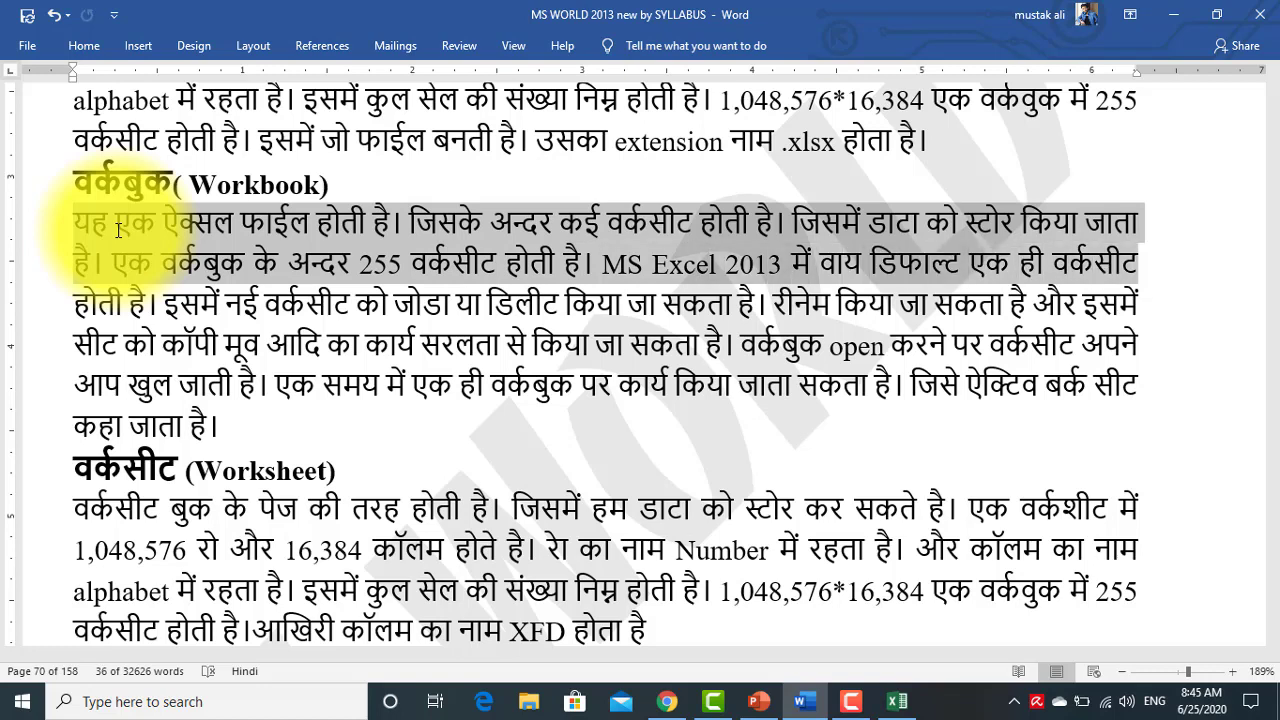
{"action": "key", "text": "shift+Right"}
{"action": "key", "text": "shift+Right"}
{"action": "key", "text": "shift+Right"}
{"action": "key", "text": "Right"}
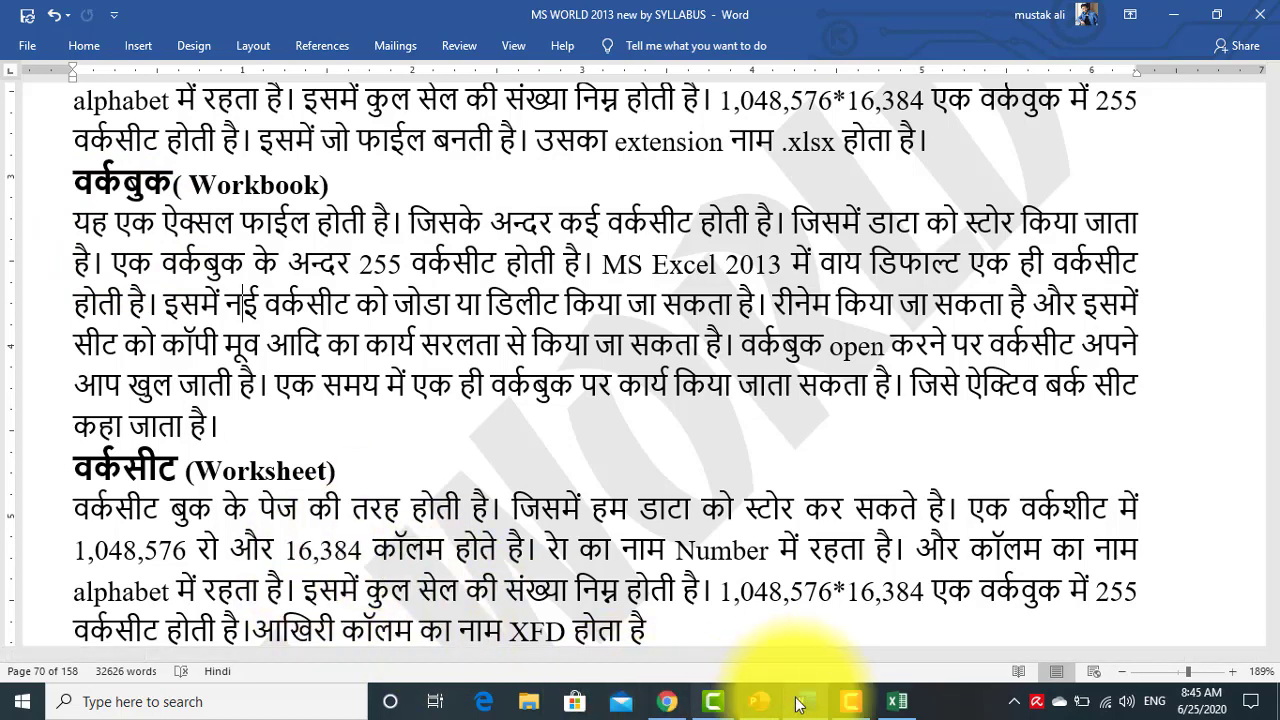
Step: Bring up Book1, then launch Excel 2007 from a Start search for 'excel' and close it again
{"action": "left_click", "coordinate": [897, 701]}
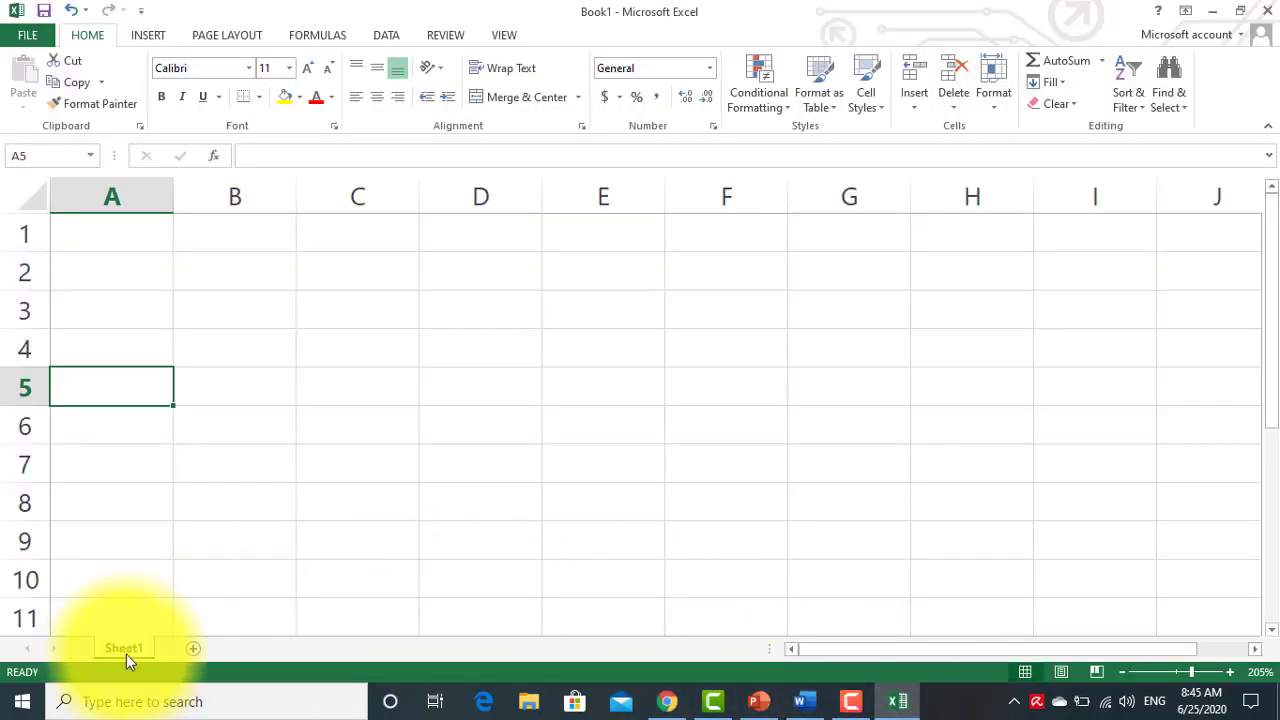
{"action": "left_click", "coordinate": [22, 708]}
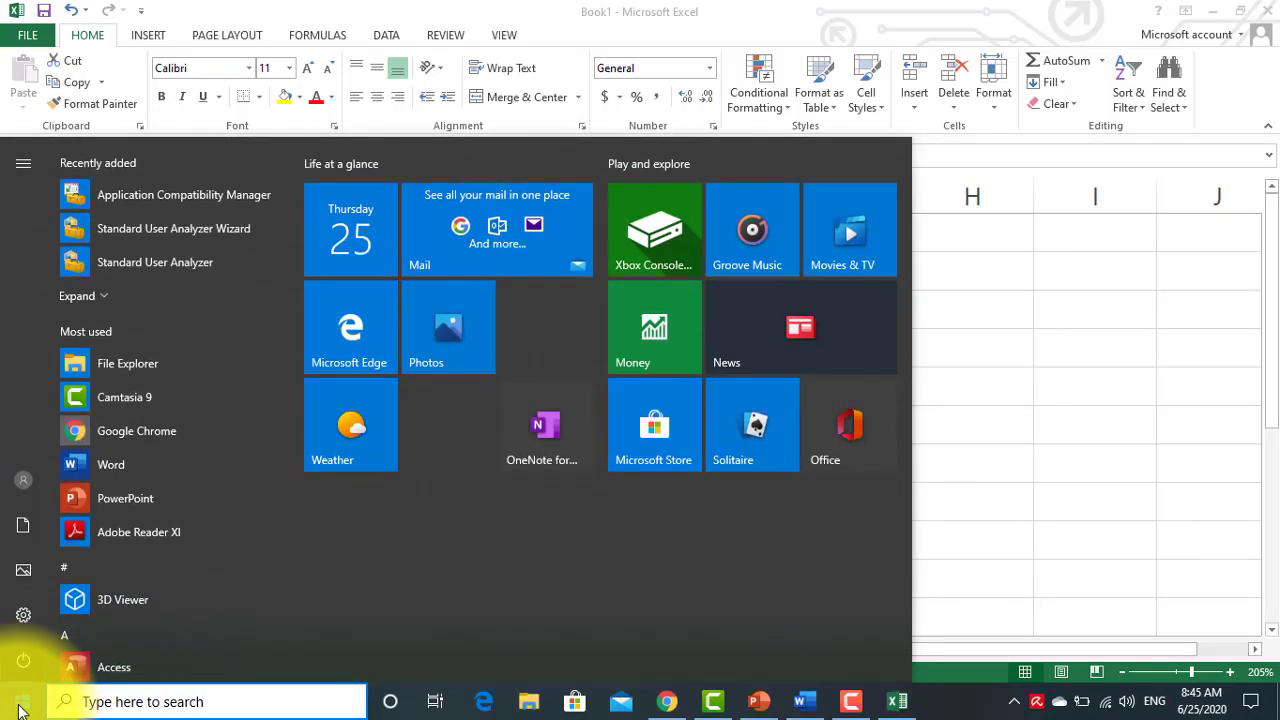
{"action": "type", "text": "exce"}
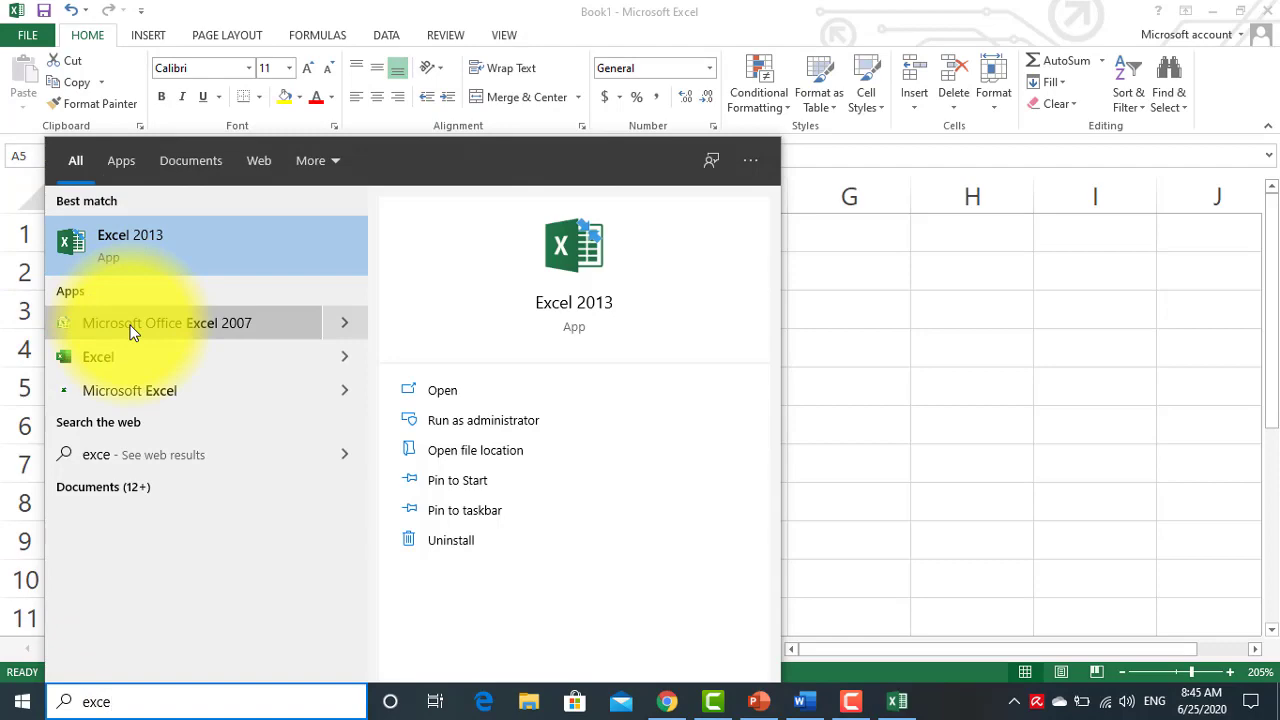
{"action": "type", "text": "l"}
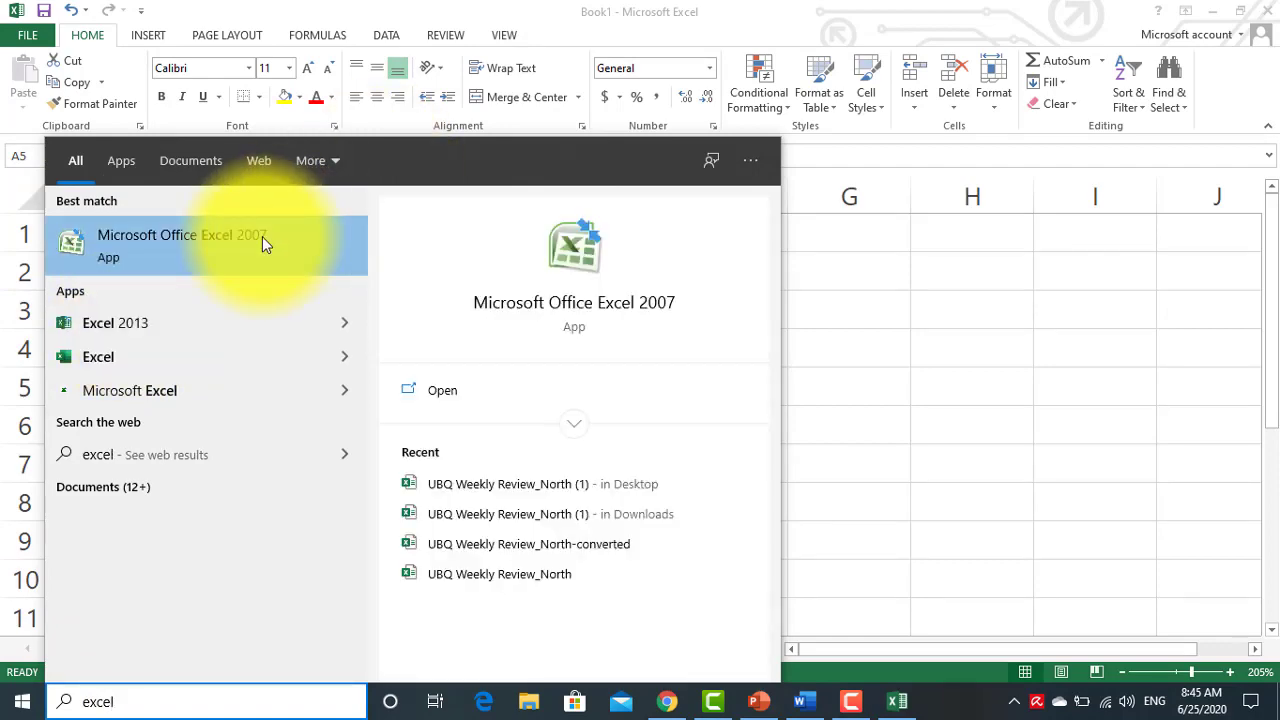
{"action": "left_click", "coordinate": [262, 238]}
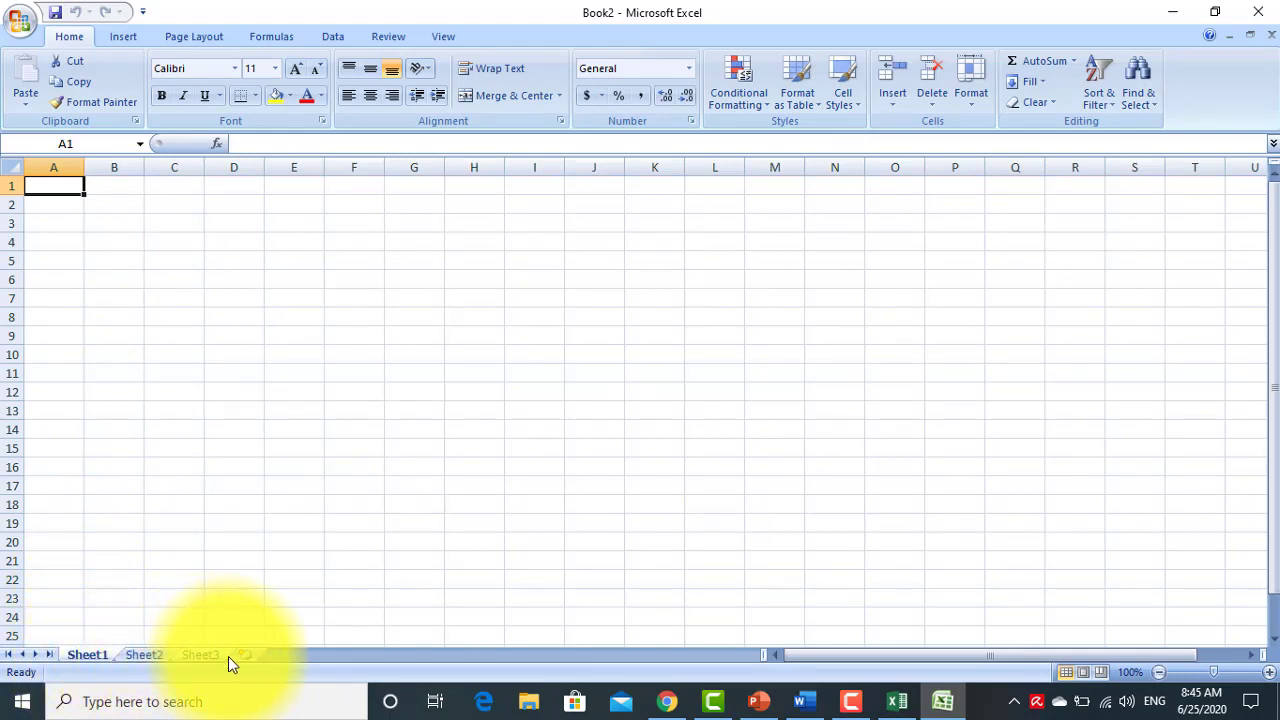
{"action": "left_click", "coordinate": [1258, 12]}
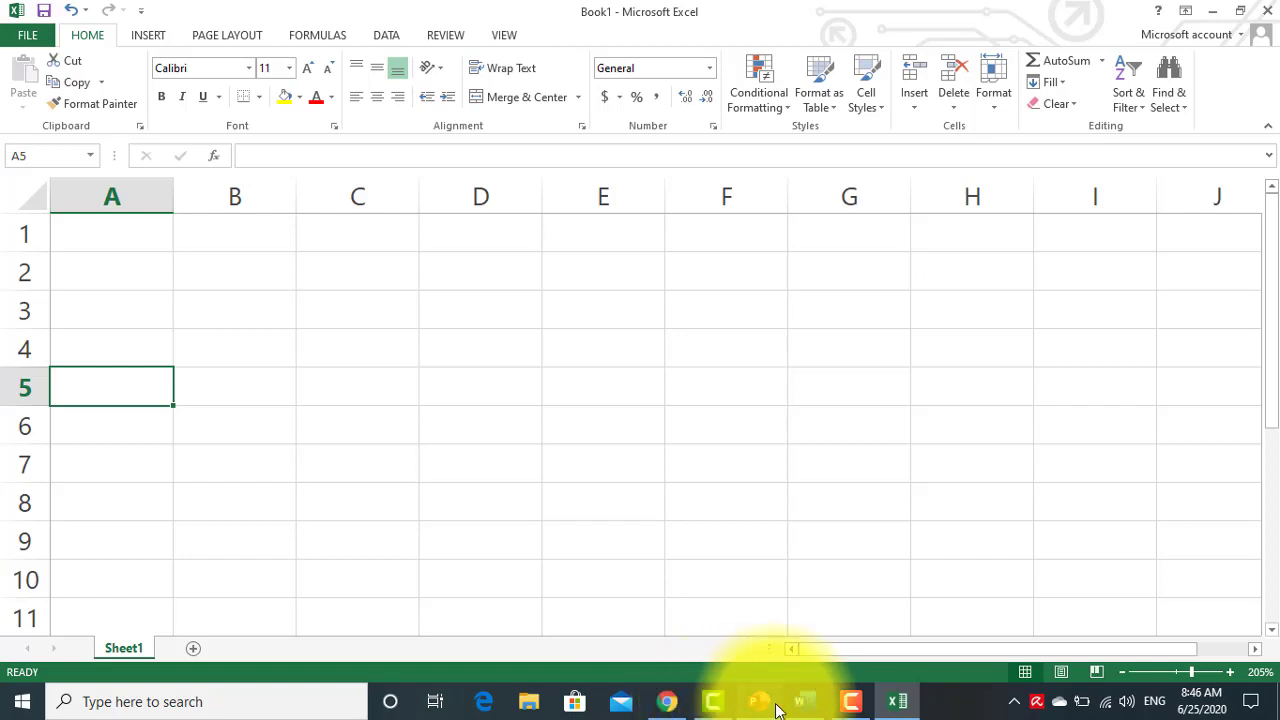
Step: In Word, select from 'इसमें' through the sentences on adding, deleting, renaming, copying and moving worksheets
{"action": "left_click", "coordinate": [806, 704]}
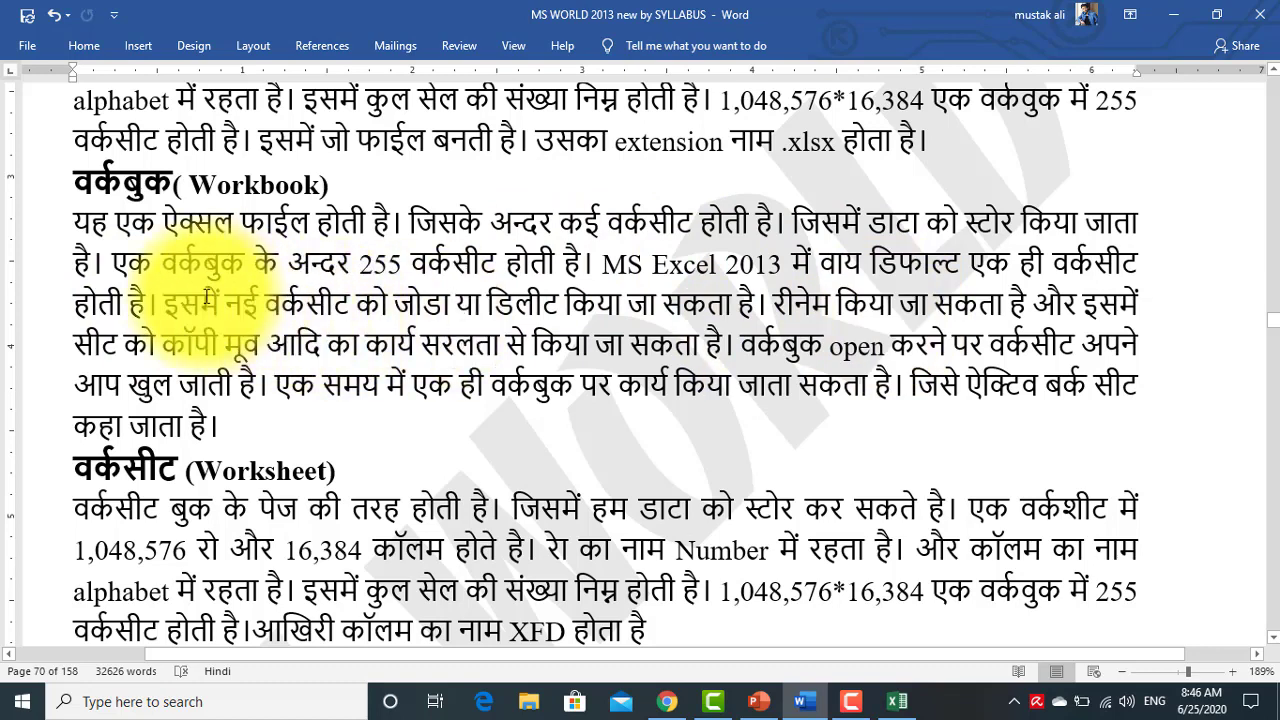
{"action": "left_click", "coordinate": [168, 302]}
{"action": "key", "text": "shift+Right"}
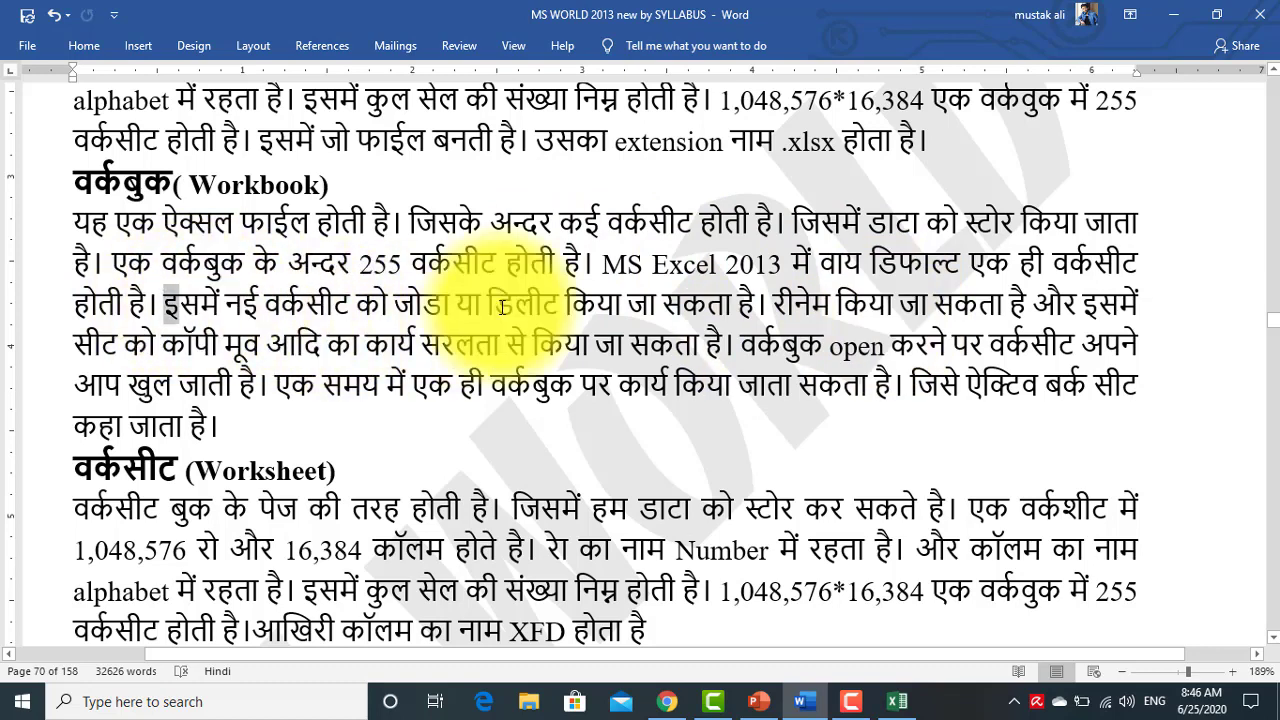
{"action": "key", "text": "shift+Right"}
{"action": "key", "text": "shift+Right"}
{"action": "key", "text": "shift+Right"}
{"action": "key", "text": "shift+Right"}
{"action": "key", "text": "shift+Right"}
{"action": "key", "text": "shift+Right"}
{"action": "key", "text": "shift+Right"}
{"action": "key", "text": "shift+Right"}
{"action": "key", "text": "shift+Right"}
{"action": "key", "text": "shift+Right"}
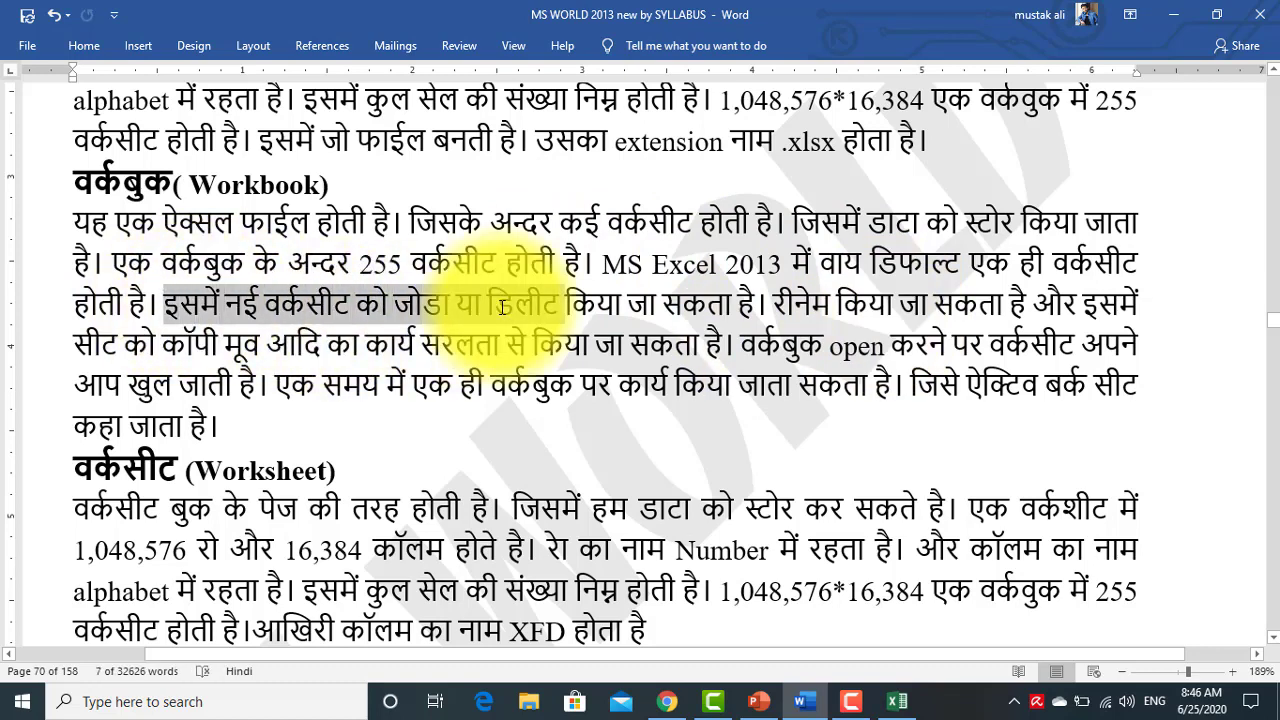
{"action": "key", "text": "shift+Right"}
{"action": "key", "text": "shift+Right"}
{"action": "key", "text": "shift+Right"}
{"action": "key", "text": "shift+Right"}
{"action": "key", "text": "shift+Right"}
{"action": "key", "text": "shift+Right"}
{"action": "key", "text": "shift+Right"}
{"action": "key", "text": "shift+Right"}
{"action": "key", "text": "shift+Right"}
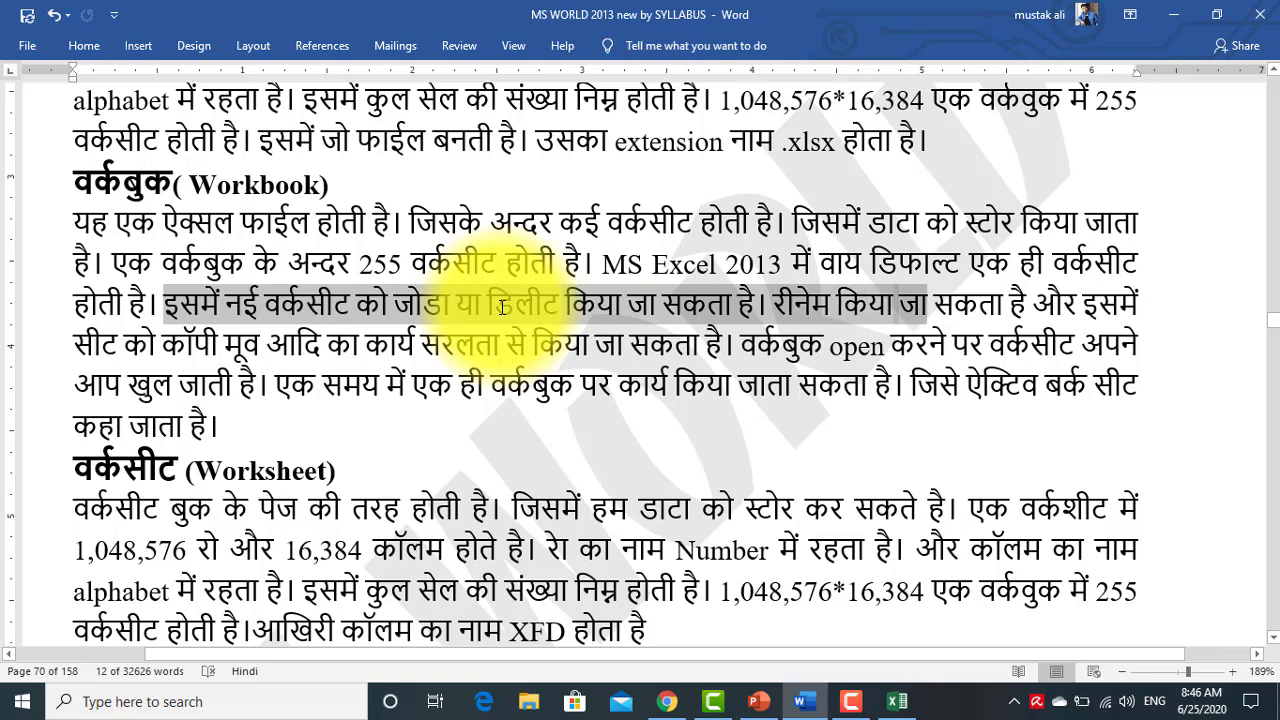
{"action": "key", "text": "shift+Right"}
{"action": "key", "text": "shift+Right"}
{"action": "key", "text": "shift+Right"}
{"action": "key", "text": "shift+Right"}
{"action": "key", "text": "shift+Right"}
{"action": "key", "text": "shift+Right"}
{"action": "key", "text": "shift+Right"}
{"action": "key", "text": "shift+Right"}
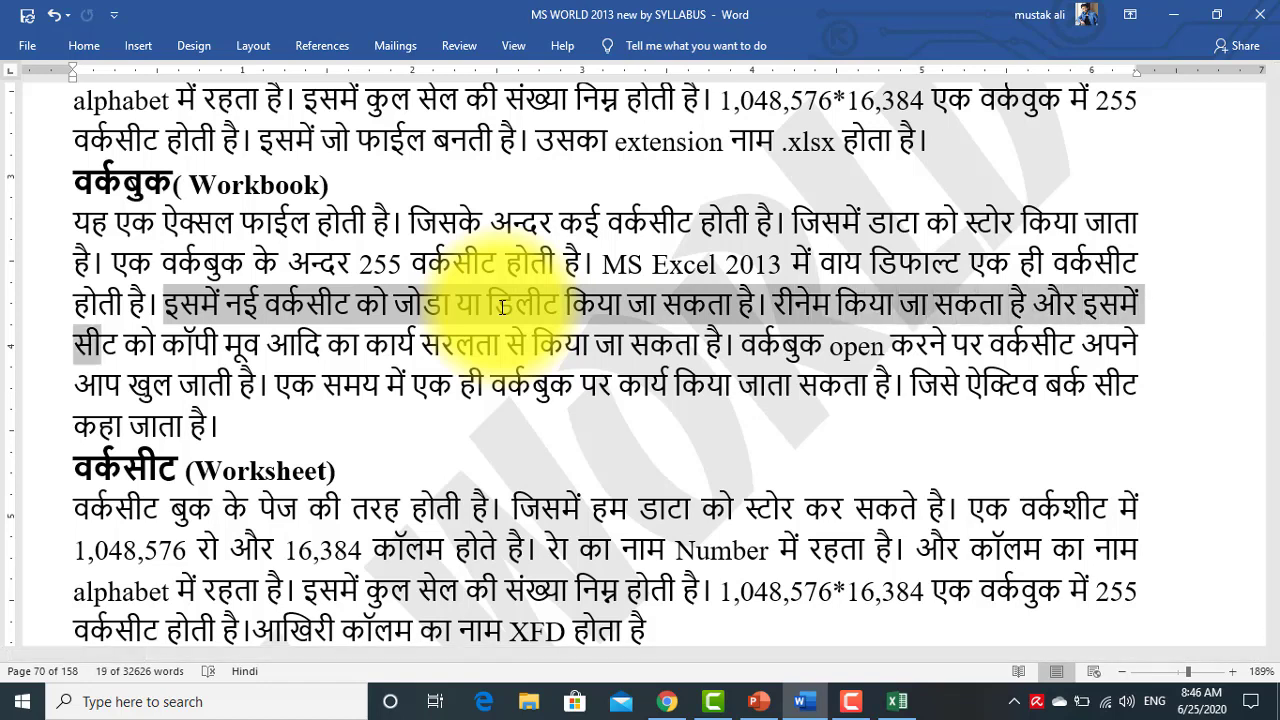
{"action": "key", "text": "shift+Right"}
{"action": "key", "text": "shift+Right"}
{"action": "key", "text": "shift+Right"}
{"action": "key", "text": "shift+Right"}
{"action": "key", "text": "shift+Right"}
{"action": "key", "text": "shift+Right"}
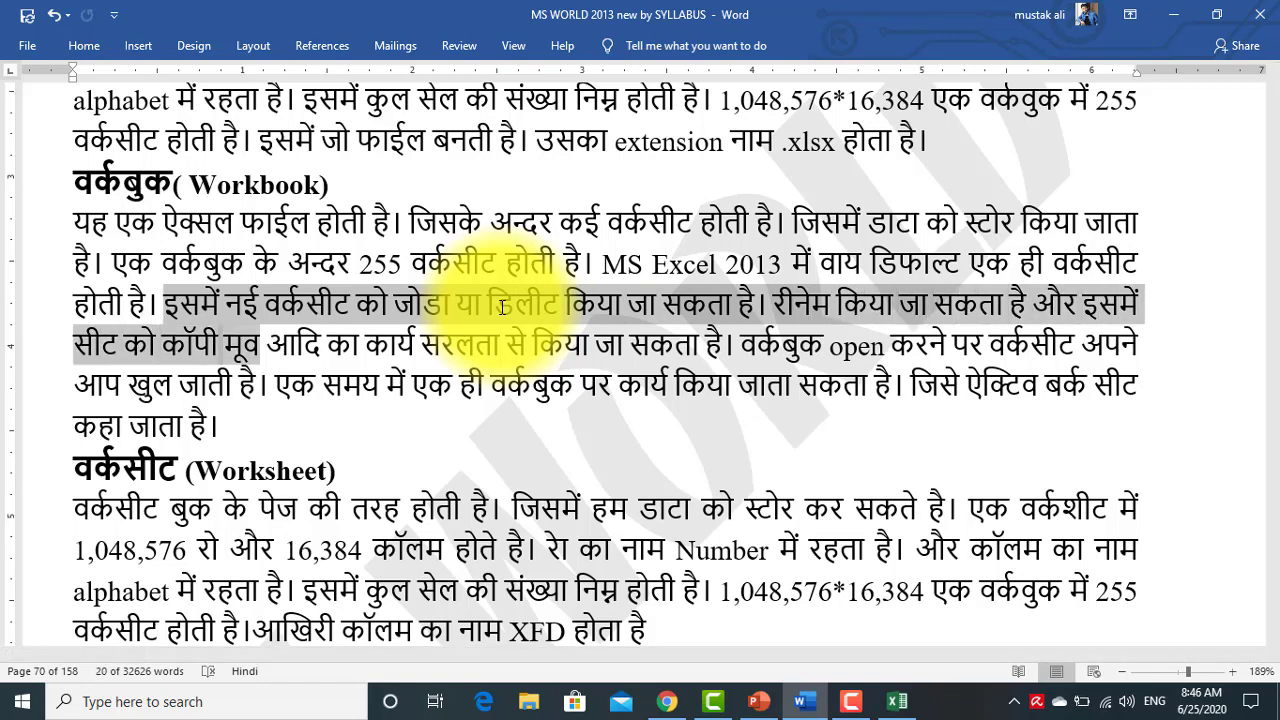
{"action": "key", "text": "shift+Right"}
{"action": "key", "text": "shift+Right"}
{"action": "key", "text": "shift+Right"}
{"action": "key", "text": "shift+Right"}
{"action": "key", "text": "shift+Right"}
{"action": "key", "text": "shift+Right"}
{"action": "key", "text": "shift+Right"}
{"action": "key", "text": "shift+Right"}
{"action": "key", "text": "shift+Right"}
{"action": "key", "text": "shift+Right"}
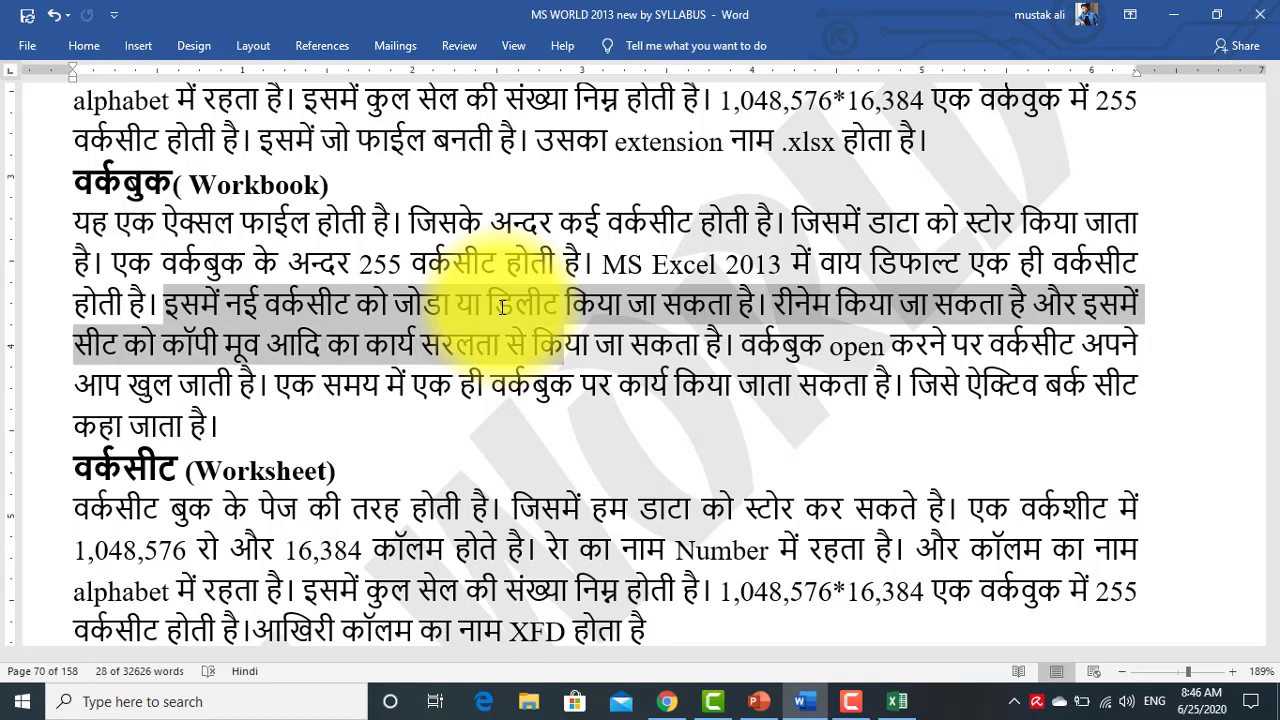
{"action": "key", "text": "shift+Right"}
{"action": "key", "text": "shift+Right"}
{"action": "key", "text": "shift+Right"}
{"action": "key", "text": "shift+Right"}
{"action": "key", "text": "shift+Right"}
{"action": "key", "text": "shift+Right"}
{"action": "key", "text": "shift+Right"}
{"action": "key", "text": "shift+Right"}
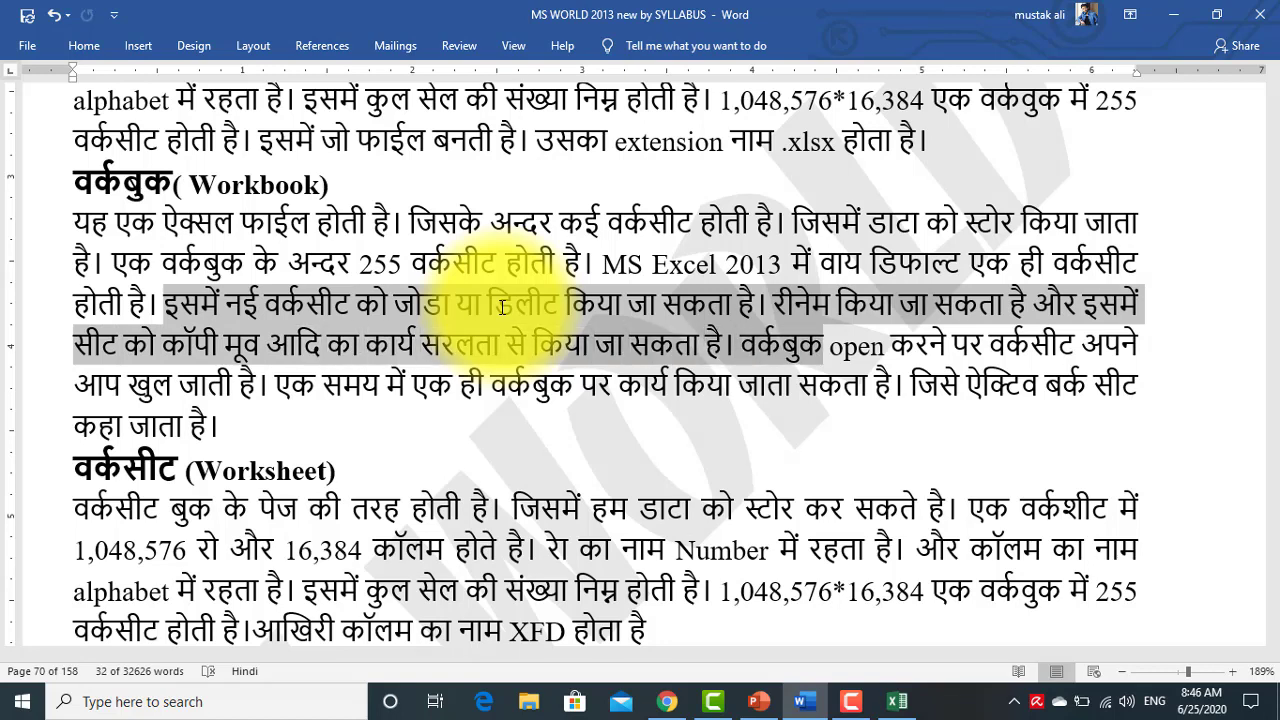
{"action": "key", "text": "shift+Right"}
{"action": "key", "text": "shift+Right"}
{"action": "key", "text": "shift+Right"}
{"action": "key", "text": "shift+Right"}
{"action": "key", "text": "shift+Right"}
{"action": "key", "text": "shift+Right"}
{"action": "key", "text": "shift+Right"}
{"action": "key", "text": "shift+Right"}
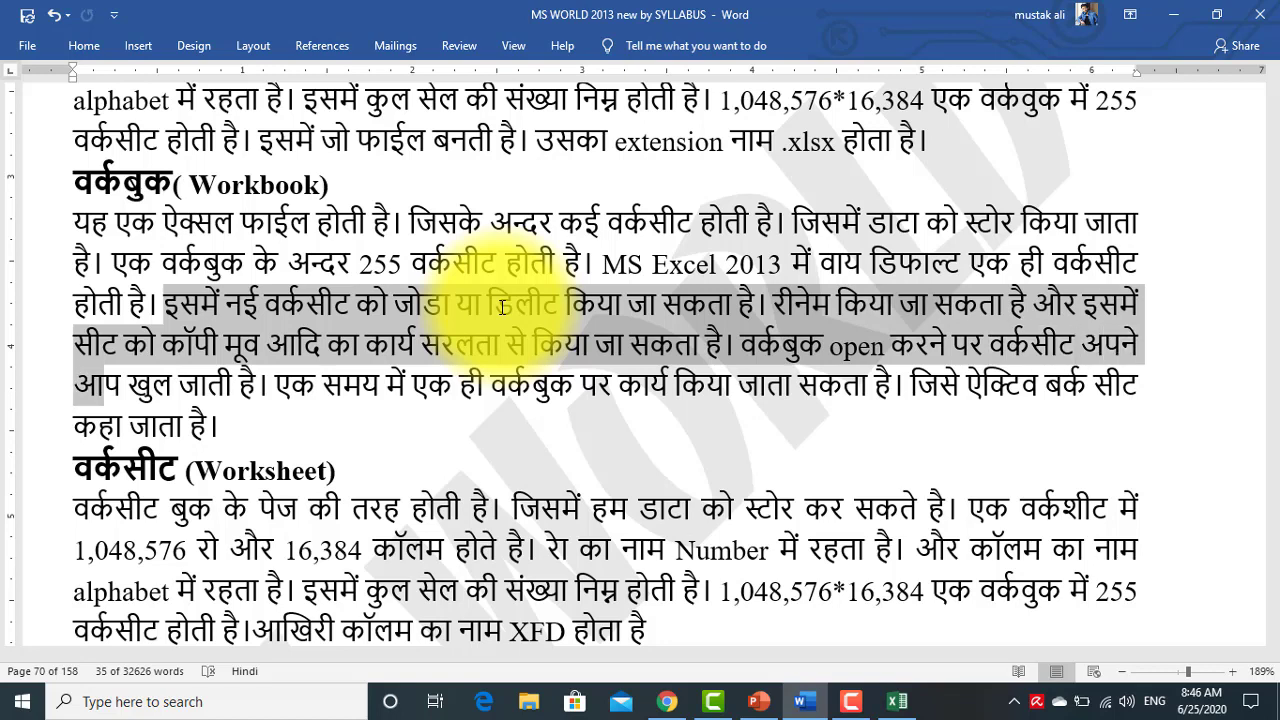
{"action": "key", "text": "shift+Right"}
{"action": "key", "text": "shift+Right"}
{"action": "key", "text": "shift+Right"}
{"action": "key", "text": "shift+Right"}
{"action": "key", "text": "shift+Right"}
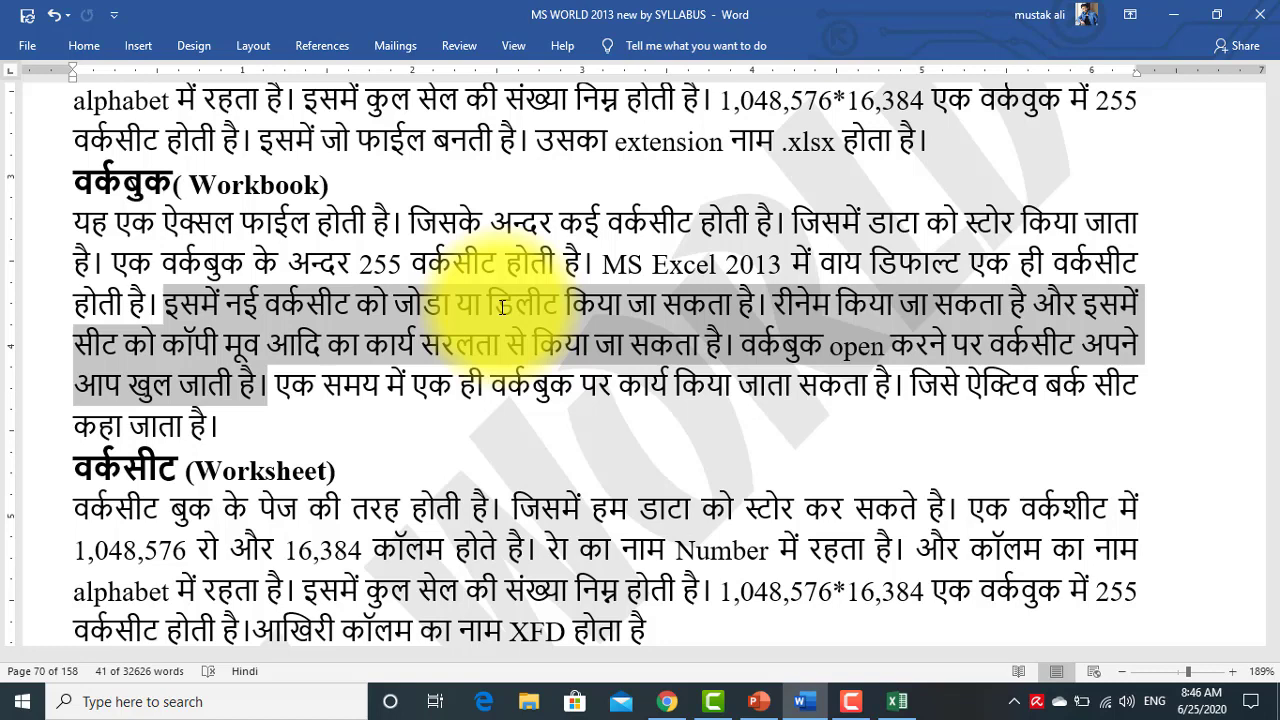
Step: In Excel, add Sheet2 to Book1, return to Sheet1, then go back to the Word notes
{"action": "left_click", "coordinate": [897, 701]}
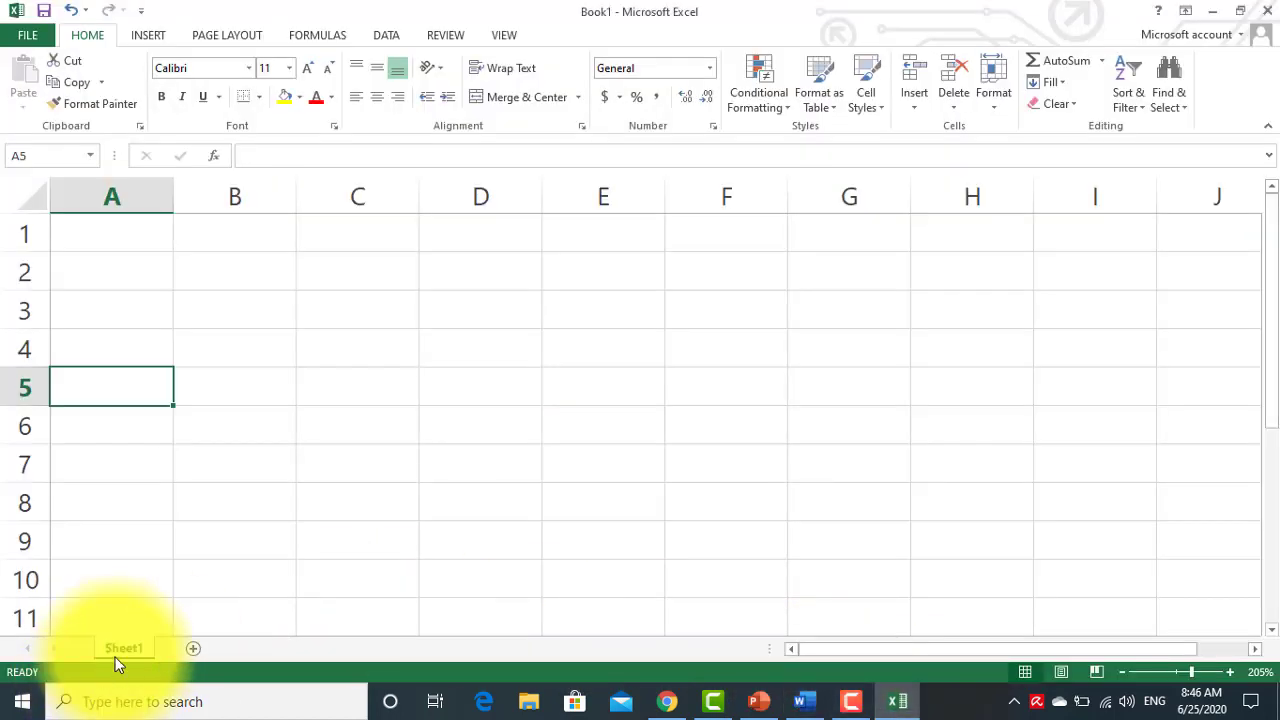
{"action": "left_click", "coordinate": [194, 649]}
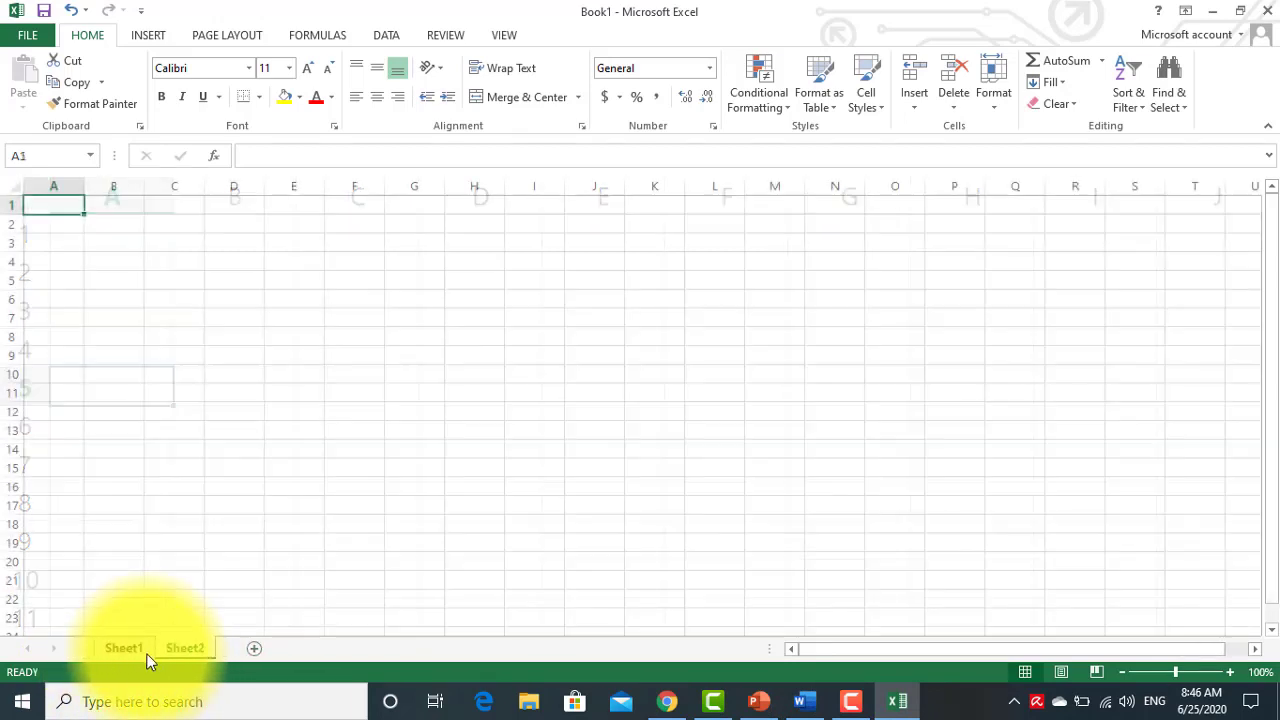
{"action": "left_click", "coordinate": [124, 650]}
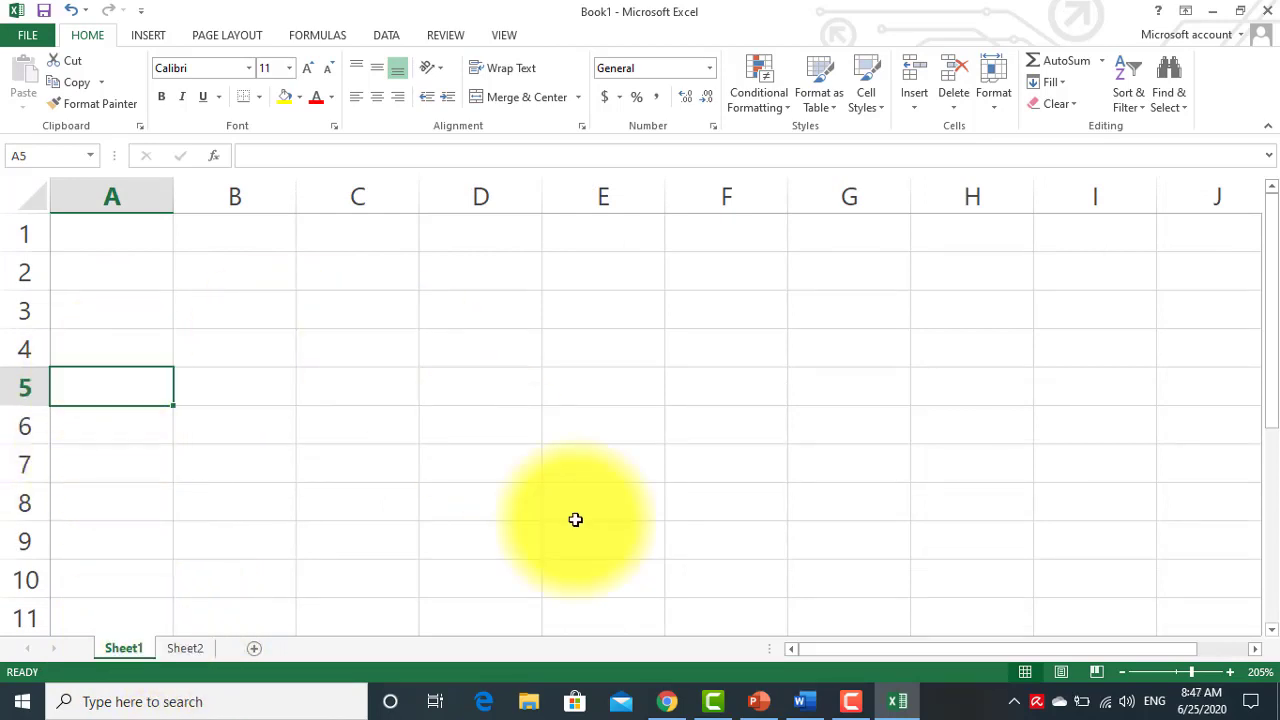
{"action": "left_click", "coordinate": [800, 701]}
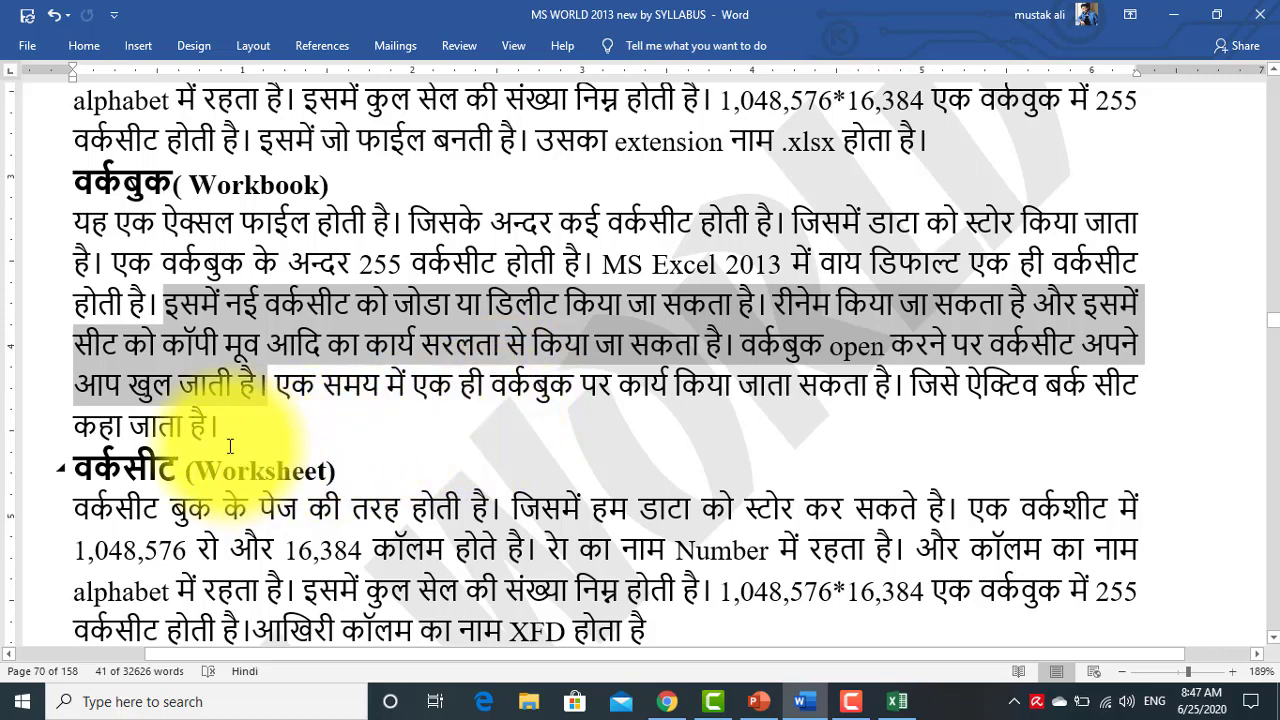
Step: Scroll down the notes, clear the selection and highlight the 'वर्कसीट' (Worksheet) heading
{"action": "scroll", "coordinate": [228, 446], "scroll_direction": "down", "scroll_amount": 2}
{"action": "scroll", "coordinate": [228, 446], "scroll_direction": "down", "scroll_amount": 1}
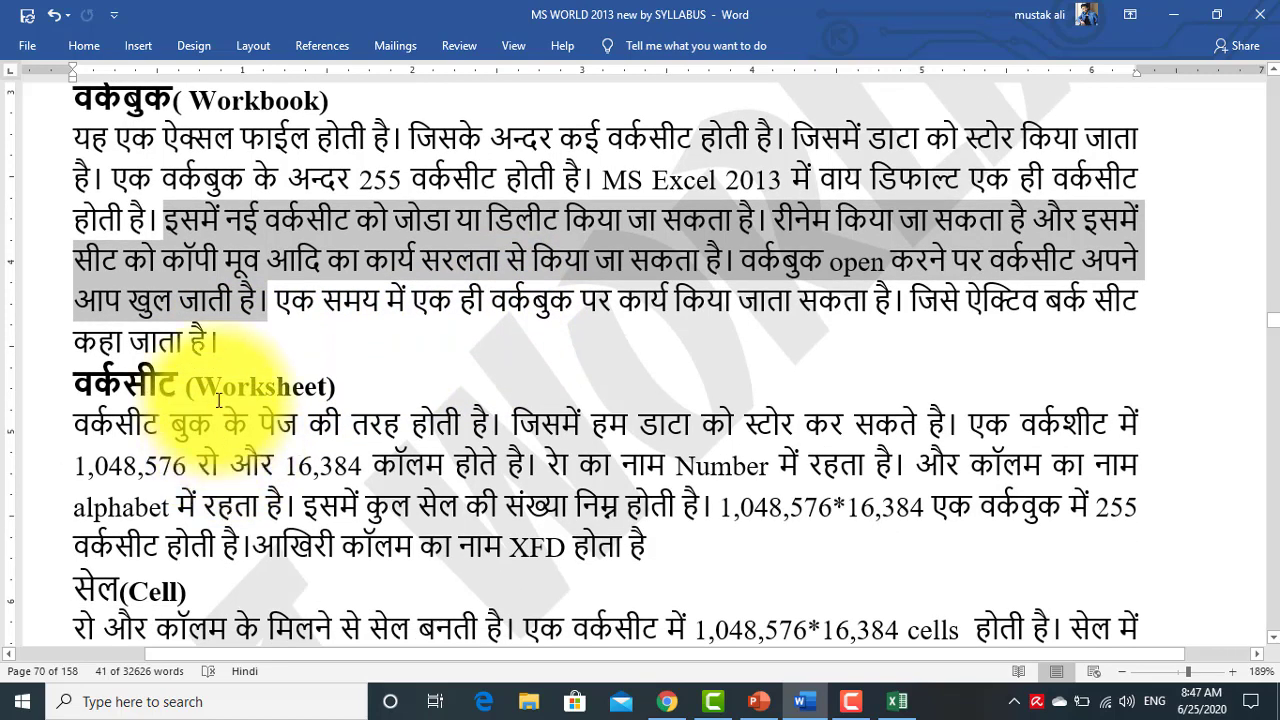
{"action": "scroll", "coordinate": [237, 380], "scroll_direction": "down", "scroll_amount": 3}
{"action": "scroll", "coordinate": [237, 380], "scroll_direction": "down", "scroll_amount": 1}
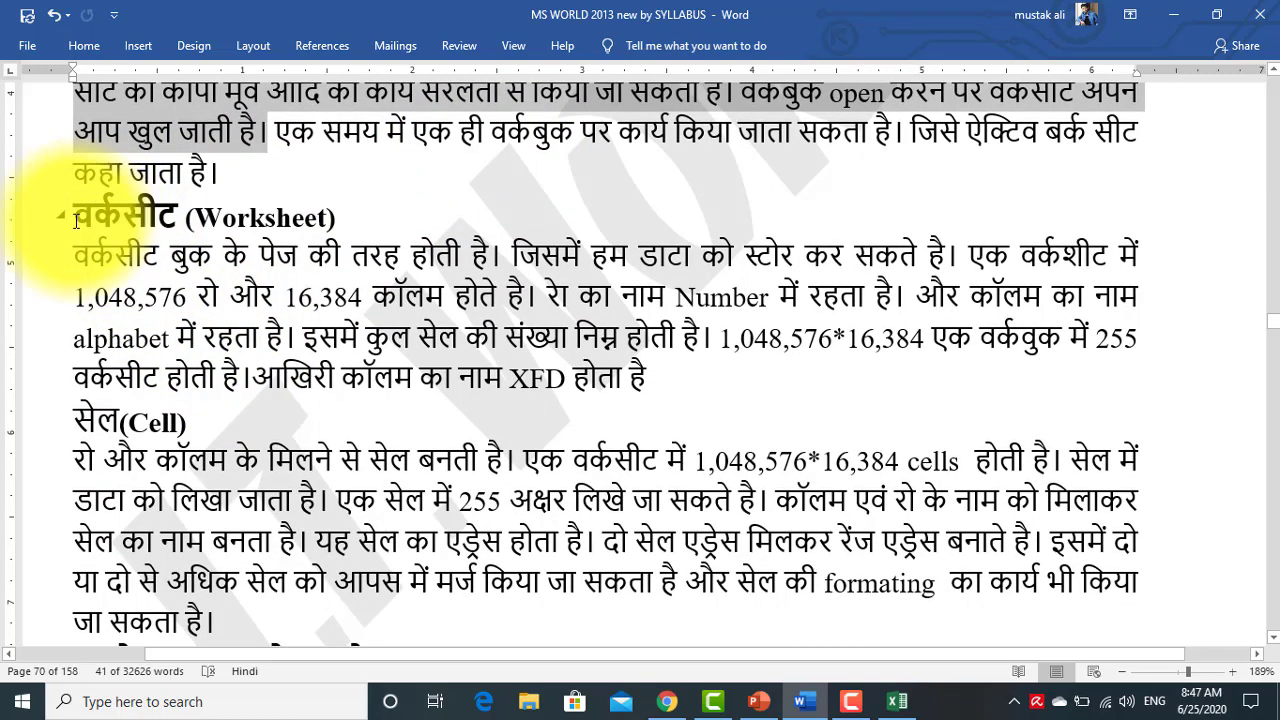
{"action": "left_click", "coordinate": [110, 180]}
{"action": "left_click_drag", "start_coordinate": [337, 217], "coordinate": [74, 217]}
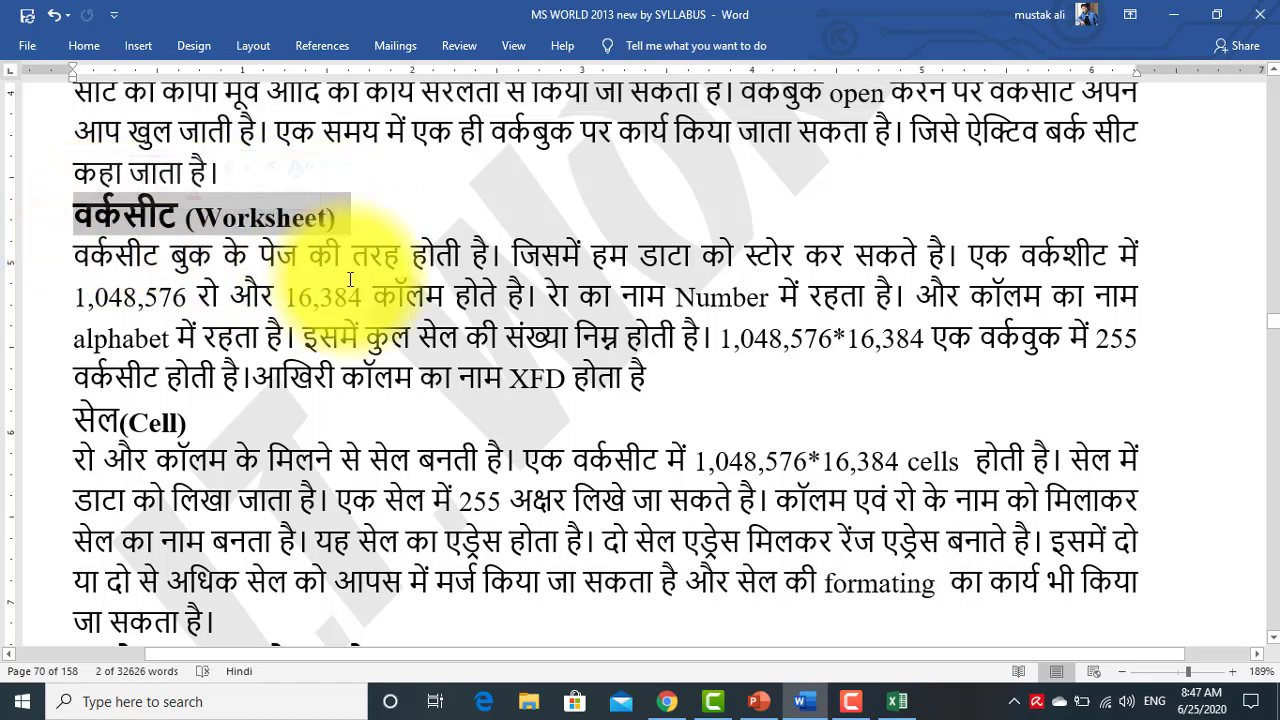
Step: Select the Worksheet paragraph's opening sentences through 1,048,576 rows and 16,384 columns, then switch to Excel
{"action": "left_click", "coordinate": [75, 253]}
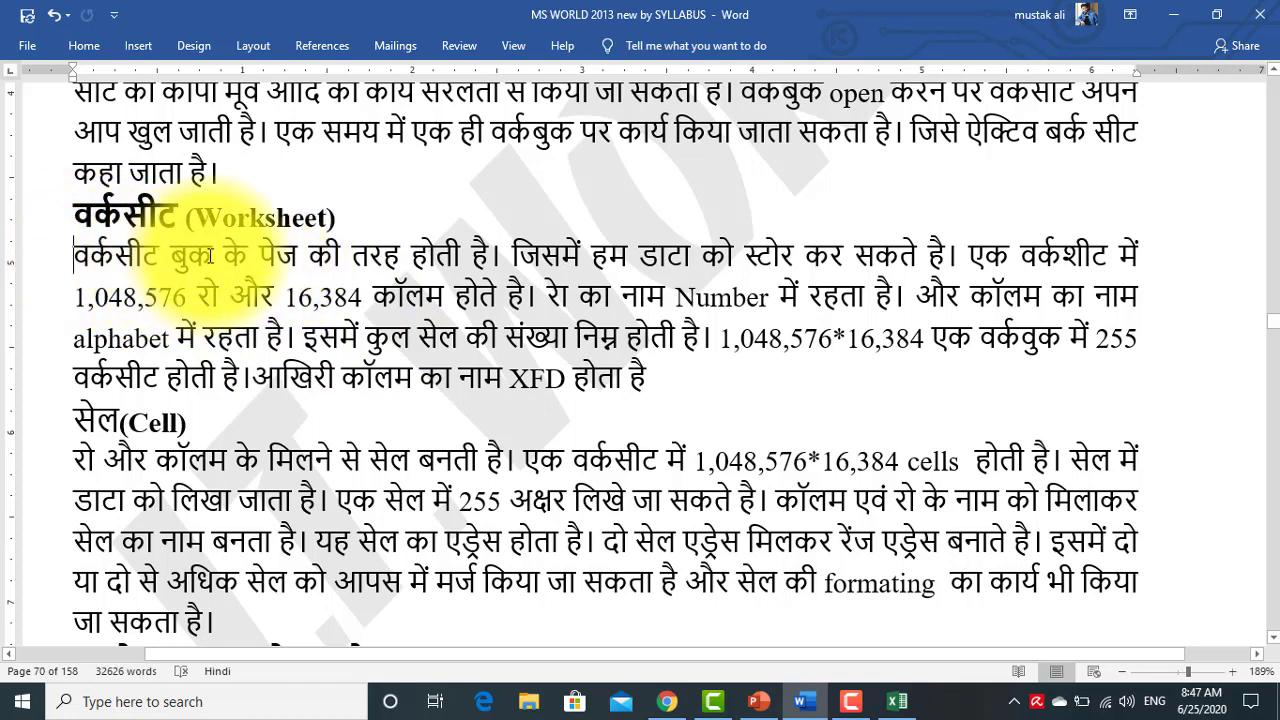
{"action": "key", "text": "shift+Right"}
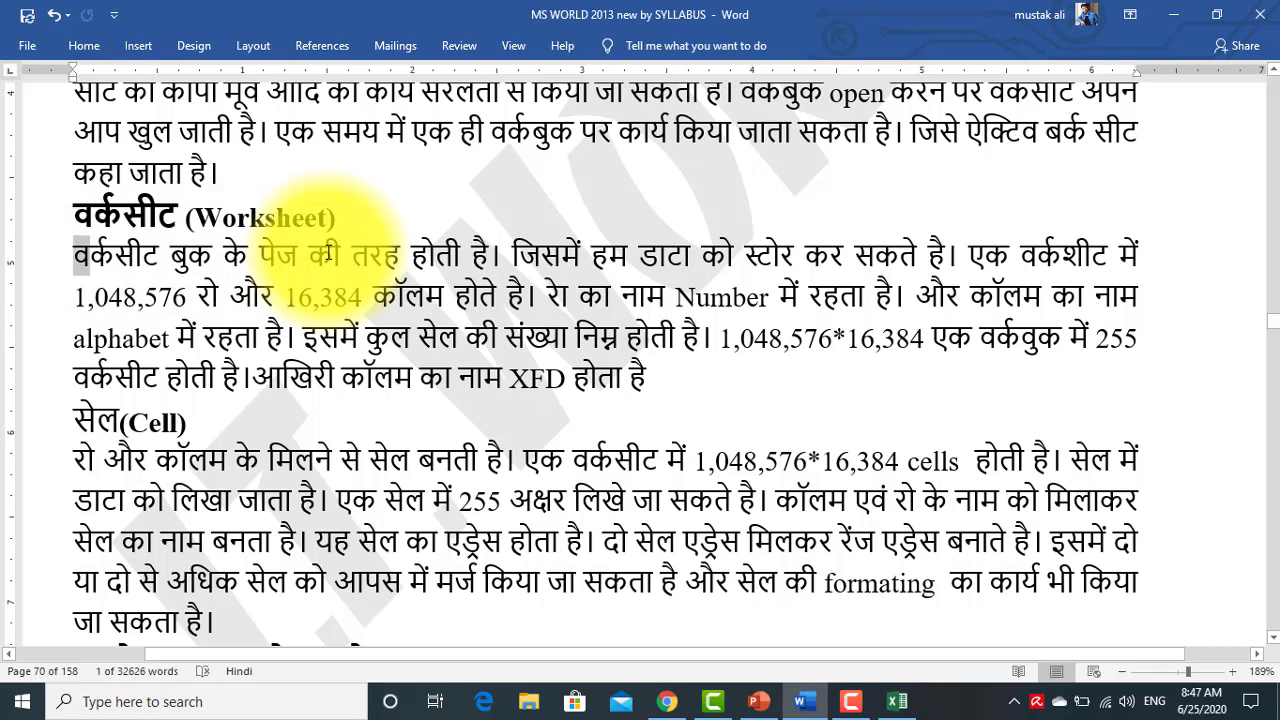
{"action": "key", "text": "shift+Right"}
{"action": "key", "text": "shift+Right"}
{"action": "key", "text": "shift+Right"}
{"action": "key", "text": "shift+Right"}
{"action": "key", "text": "shift+Right"}
{"action": "key", "text": "shift+Right"}
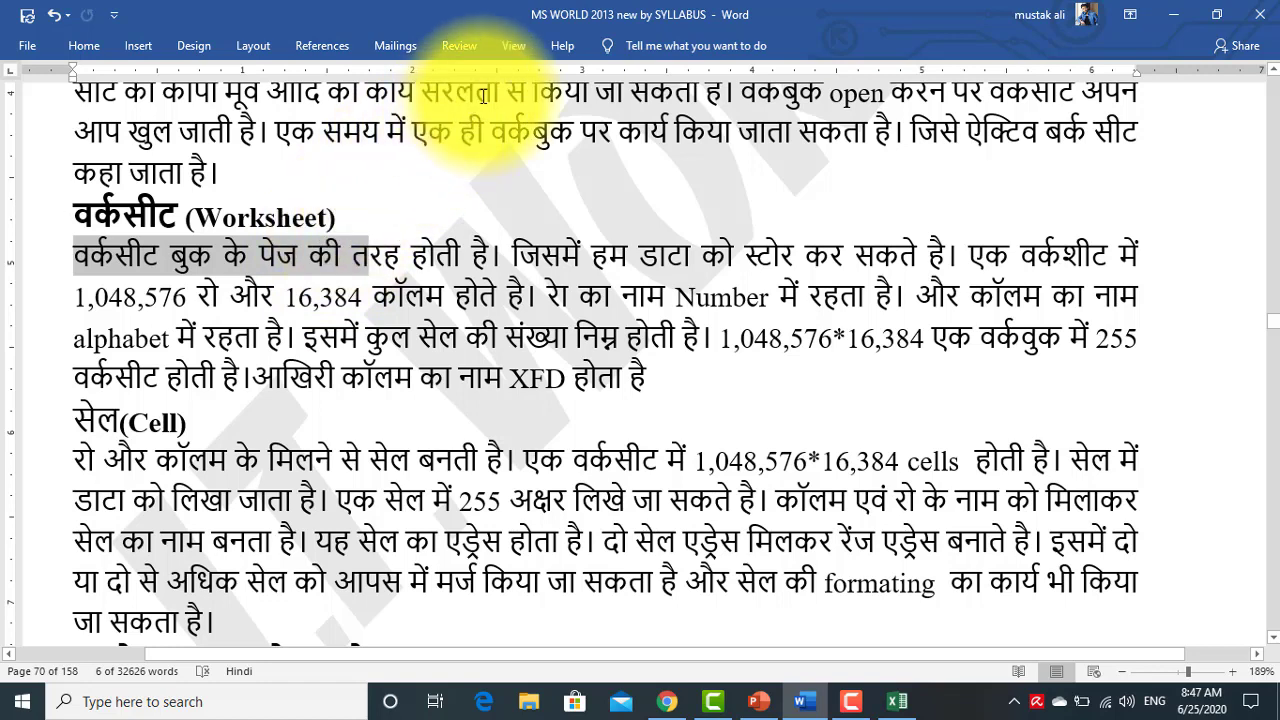
{"action": "key", "text": "shift+Right"}
{"action": "key", "text": "shift+Right"}
{"action": "key", "text": "shift+Right"}
{"action": "key", "text": "shift+Right"}
{"action": "key", "text": "shift+Right"}
{"action": "key", "text": "shift+Right"}
{"action": "key", "text": "shift+Right"}
{"action": "key", "text": "shift+Right"}
{"action": "key", "text": "shift+Right"}
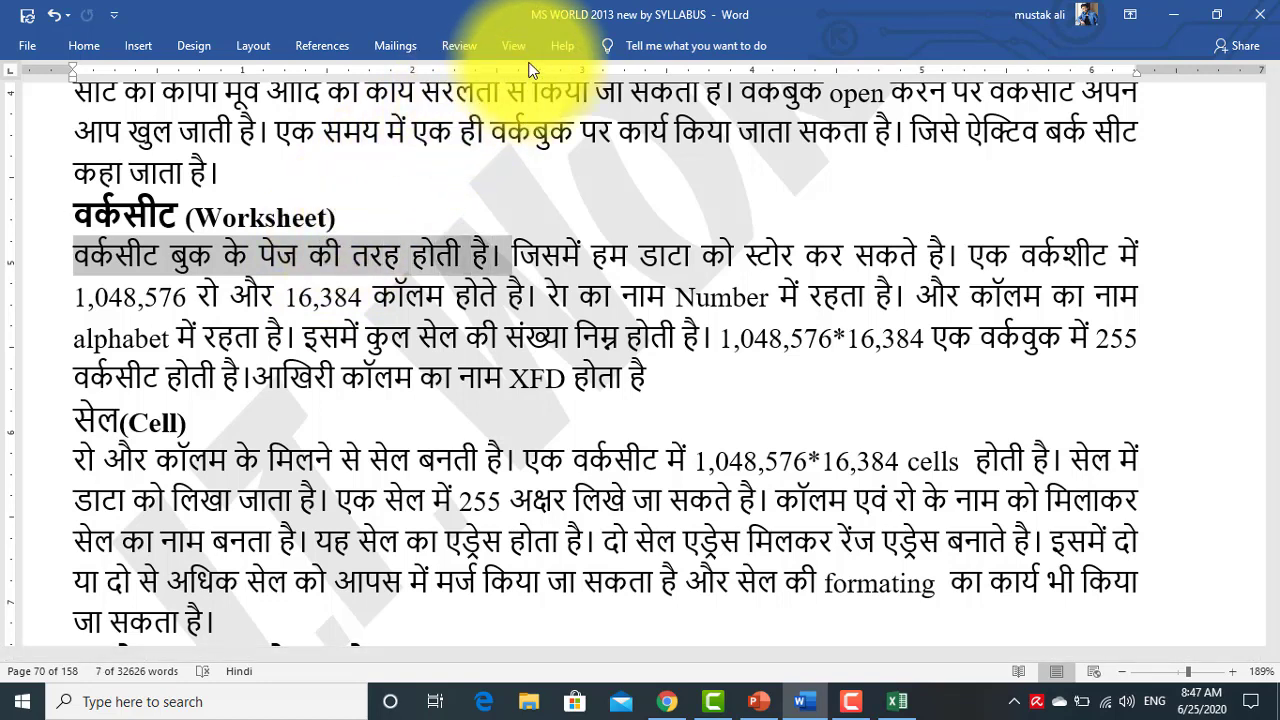
{"action": "key", "text": "shift+Right"}
{"action": "key", "text": "shift+Right"}
{"action": "key", "text": "shift+Right"}
{"action": "key", "text": "shift+Right"}
{"action": "key", "text": "shift+Right"}
{"action": "key", "text": "shift+Right"}
{"action": "key", "text": "shift+Right"}
{"action": "key", "text": "shift+Right"}
{"action": "key", "text": "shift+Right"}
{"action": "key", "text": "shift+Right"}
{"action": "key", "text": "shift+Right"}
{"action": "key", "text": "shift+Right"}
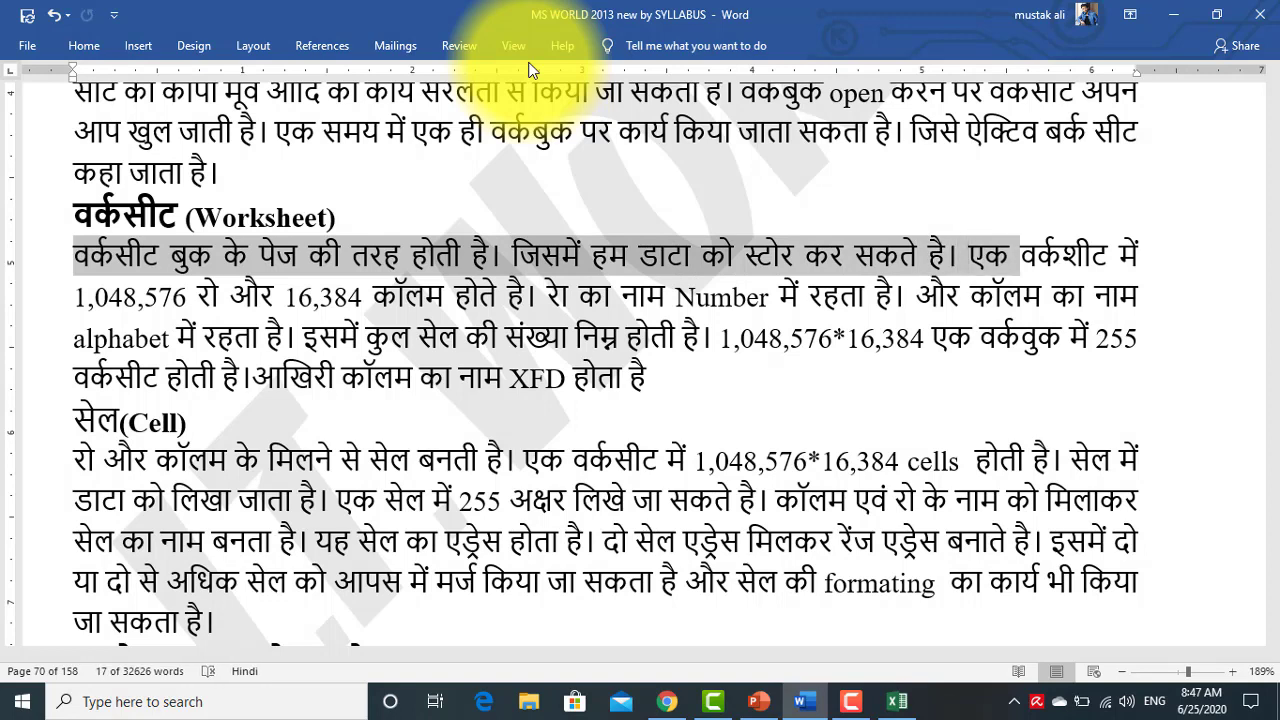
{"action": "key", "text": "shift+Right"}
{"action": "key", "text": "shift+Right"}
{"action": "key", "text": "shift+Right"}
{"action": "key", "text": "shift+Right"}
{"action": "key", "text": "shift+Right"}
{"action": "key", "text": "shift+Right"}
{"action": "key", "text": "shift+Right"}
{"action": "key", "text": "shift+Right"}
{"action": "key", "text": "shift+Right"}
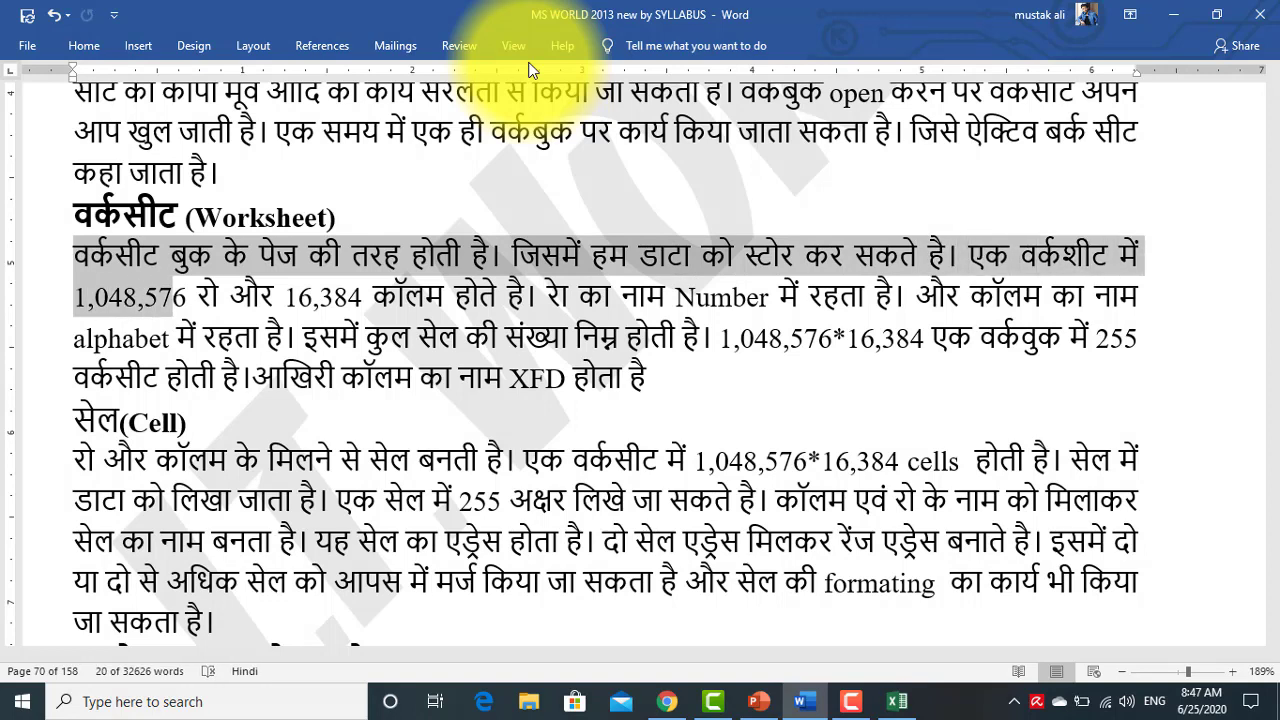
{"action": "key", "text": "shift+Right"}
{"action": "key", "text": "shift+Right"}
{"action": "key", "text": "shift+Right"}
{"action": "key", "text": "shift+Right"}
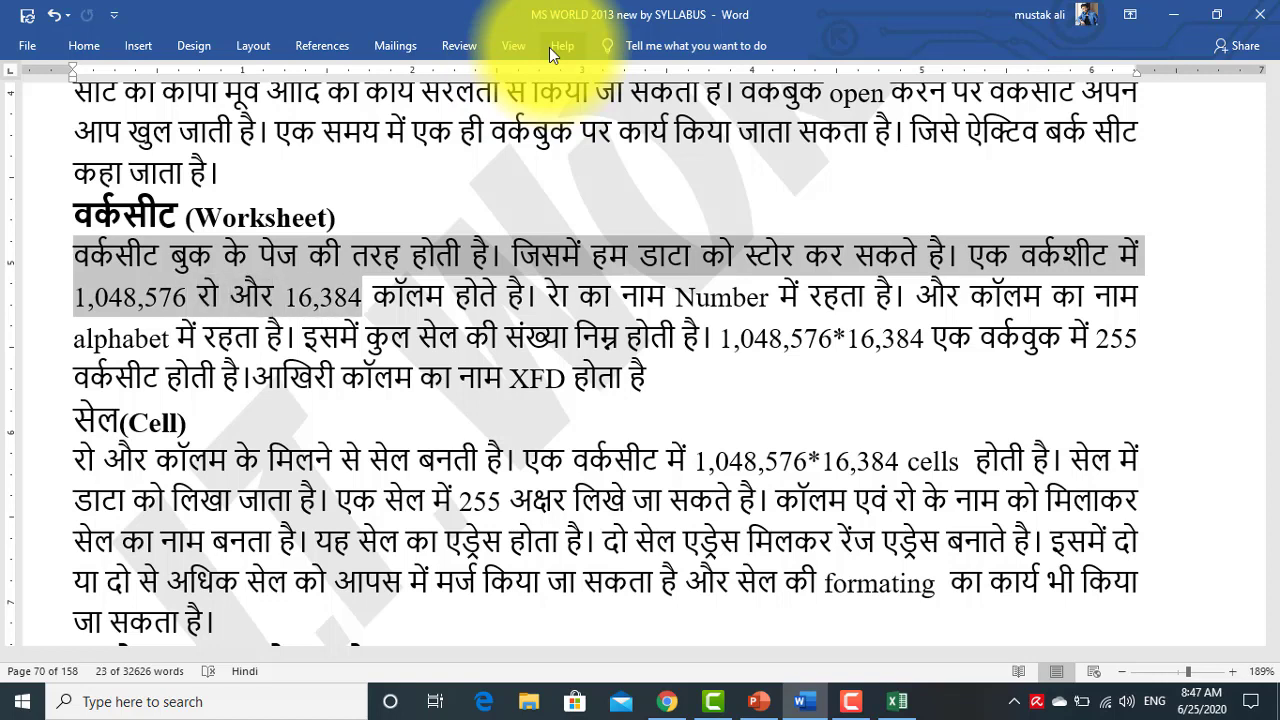
{"action": "key", "text": "shift+Right"}
{"action": "key", "text": "shift+Right"}
{"action": "key", "text": "shift+Right"}
{"action": "key", "text": "shift+Right"}
{"action": "key", "text": "shift+Right"}
{"action": "key", "text": "shift+Right"}
{"action": "key", "text": "shift+Right"}
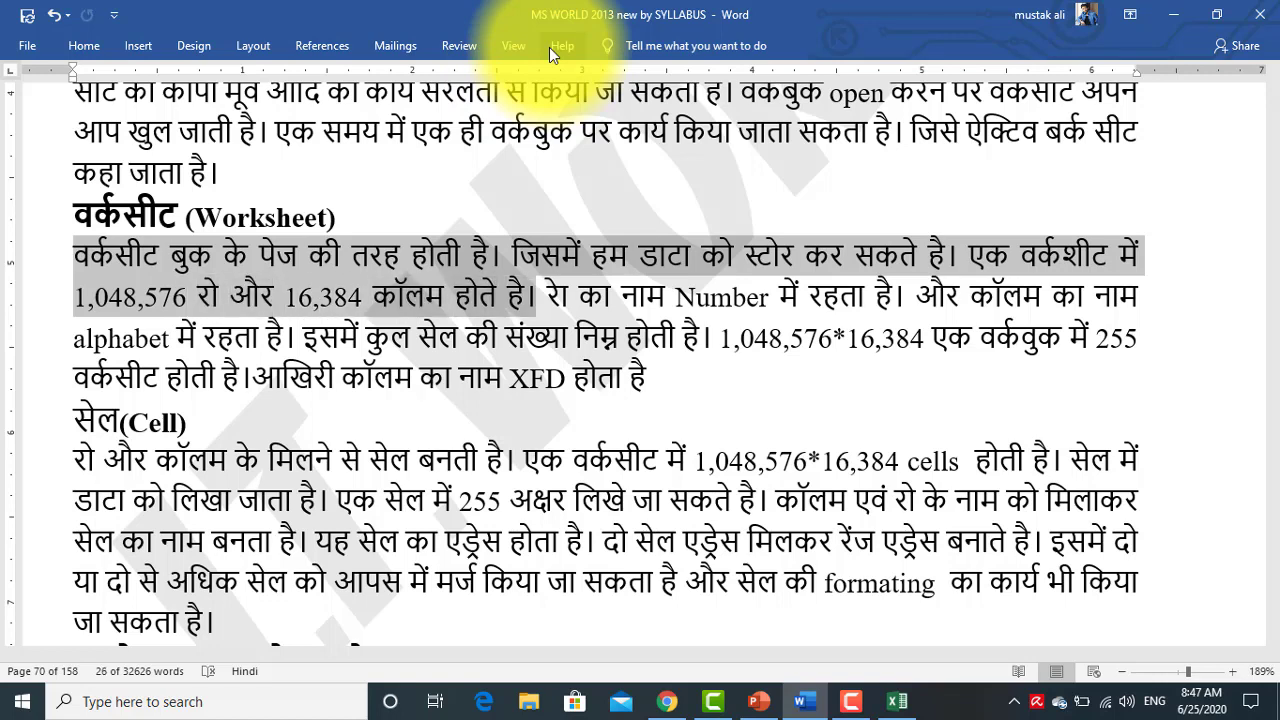
{"action": "left_click", "coordinate": [897, 701]}
Step: From A1, jump to the last row 1048576 and the last column XFD, returning to A1 each time
{"action": "left_click", "coordinate": [83, 240]}
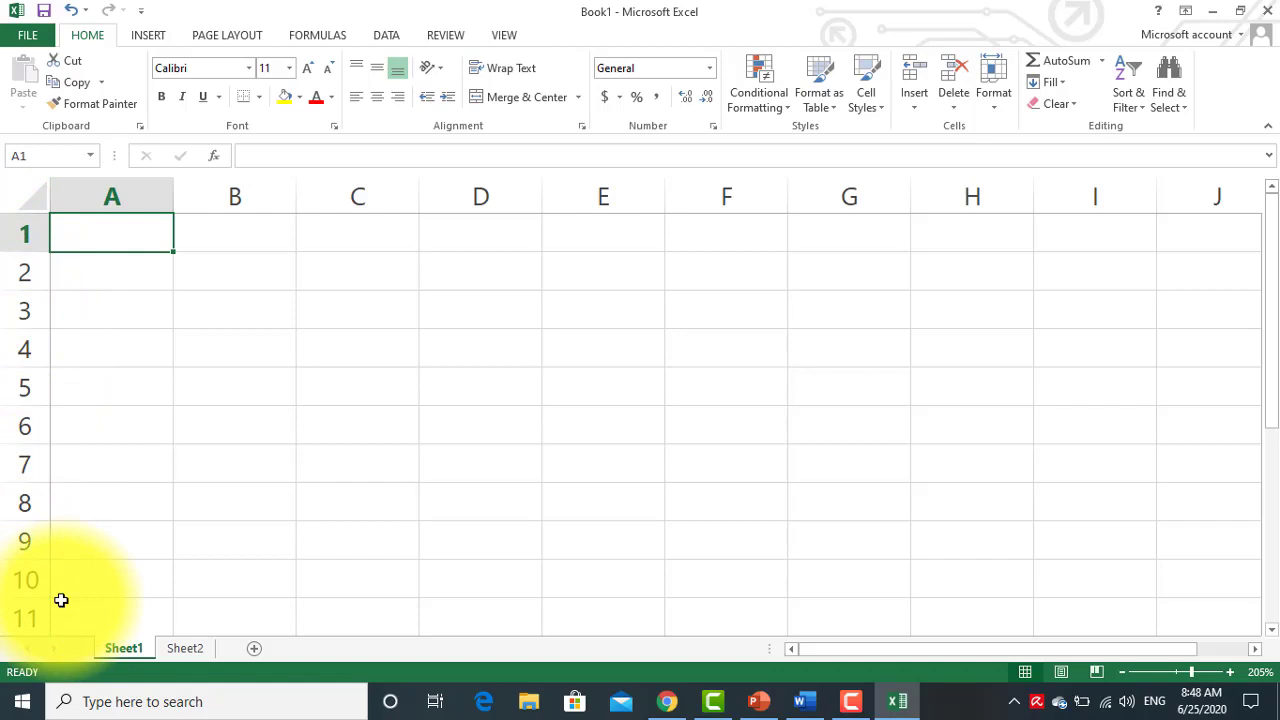
{"action": "key", "text": "ctrl+Down"}
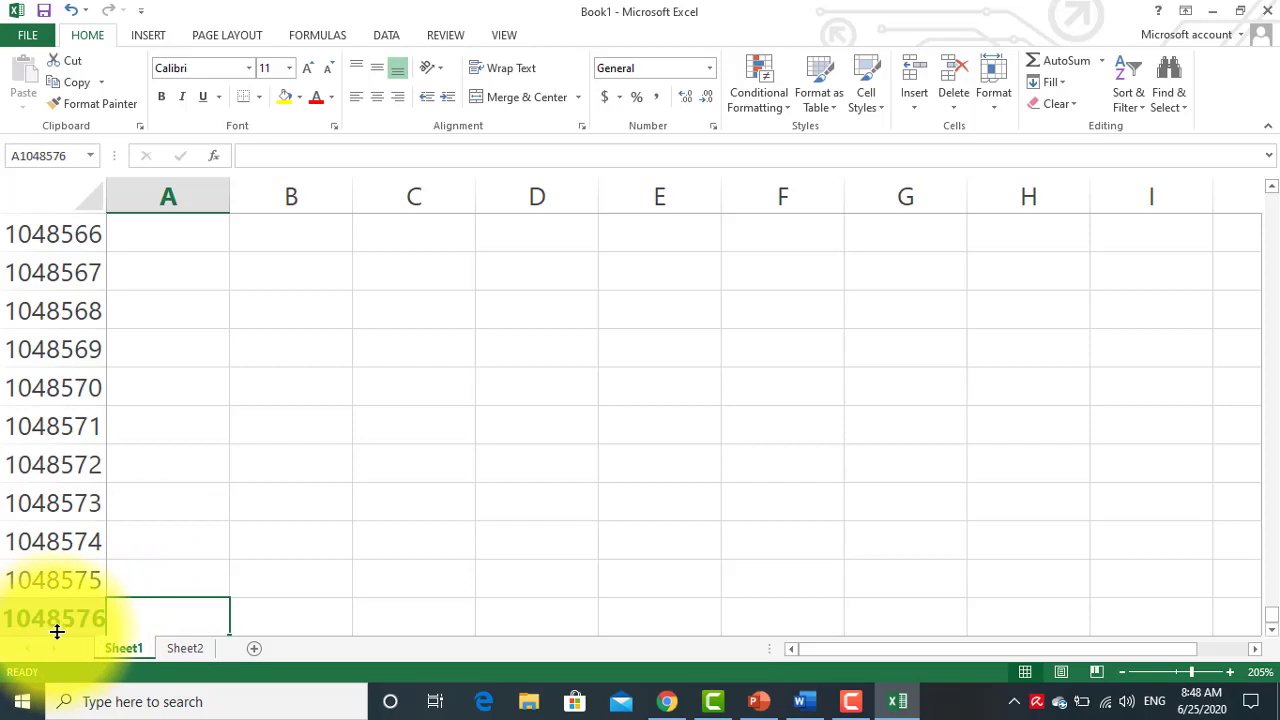
{"action": "key", "text": "ctrl+Up"}
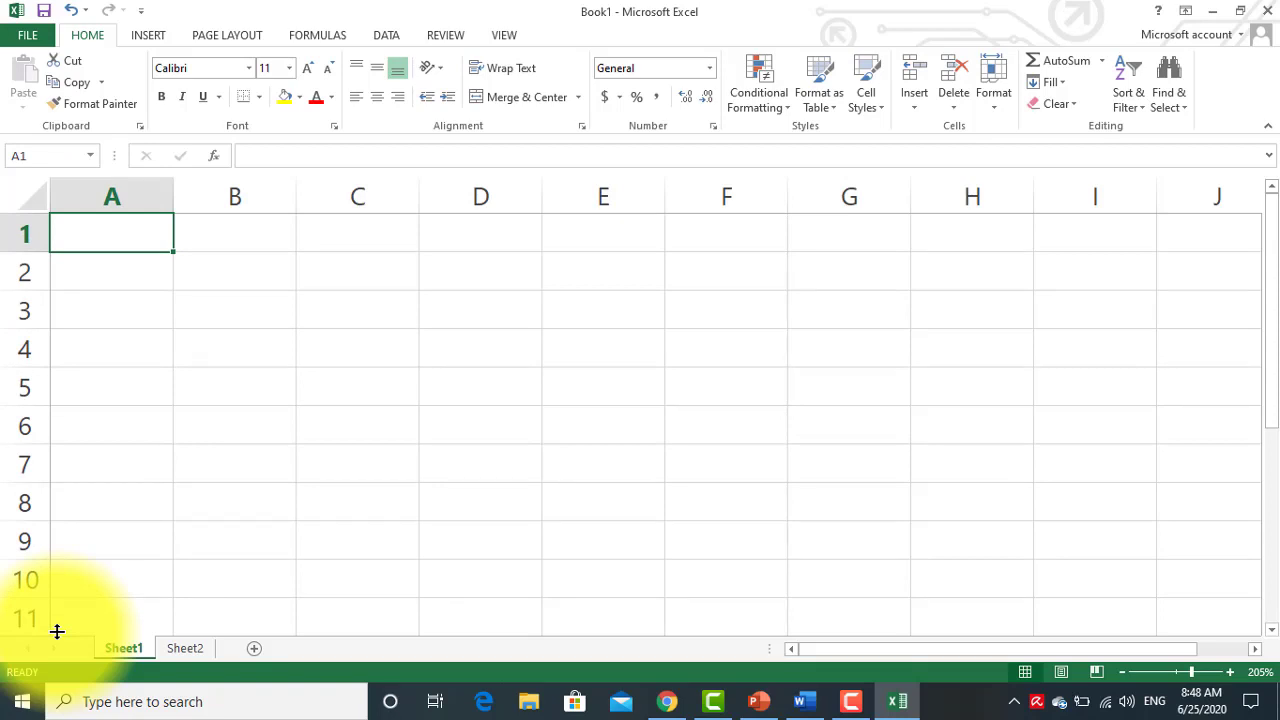
{"action": "key", "text": "ctrl+Down"}
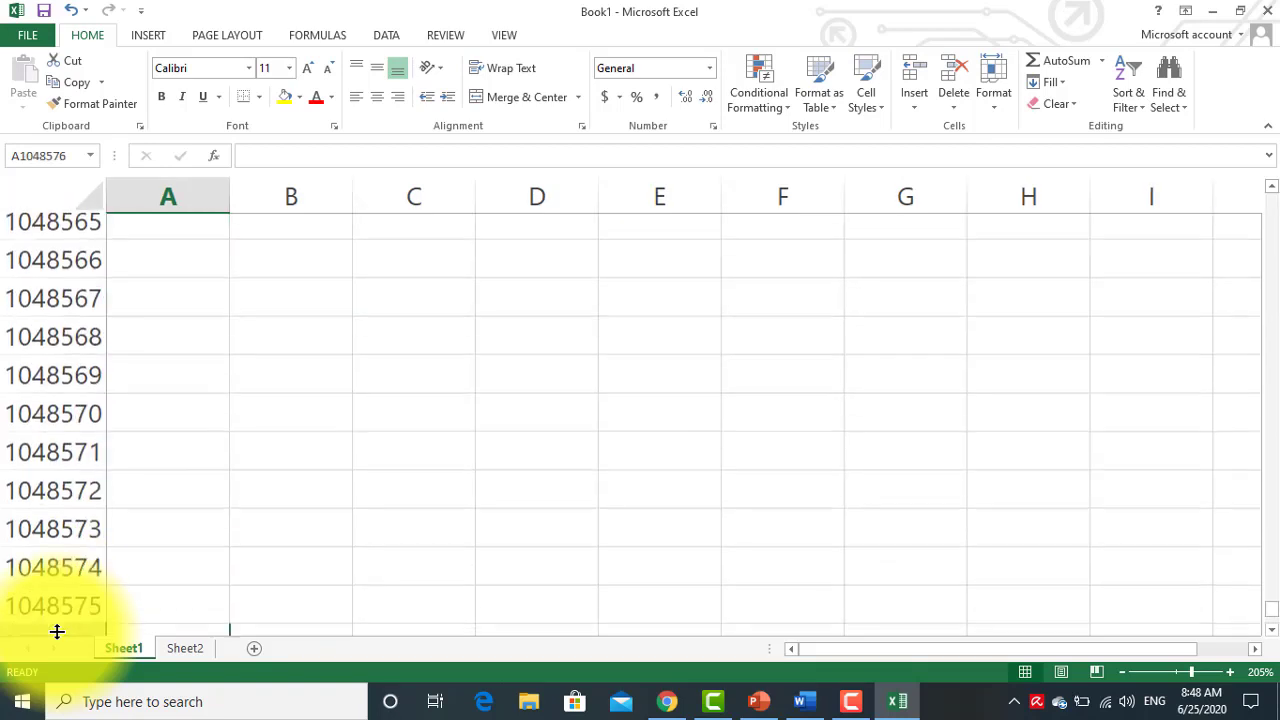
{"action": "key", "text": "ctrl+Up"}
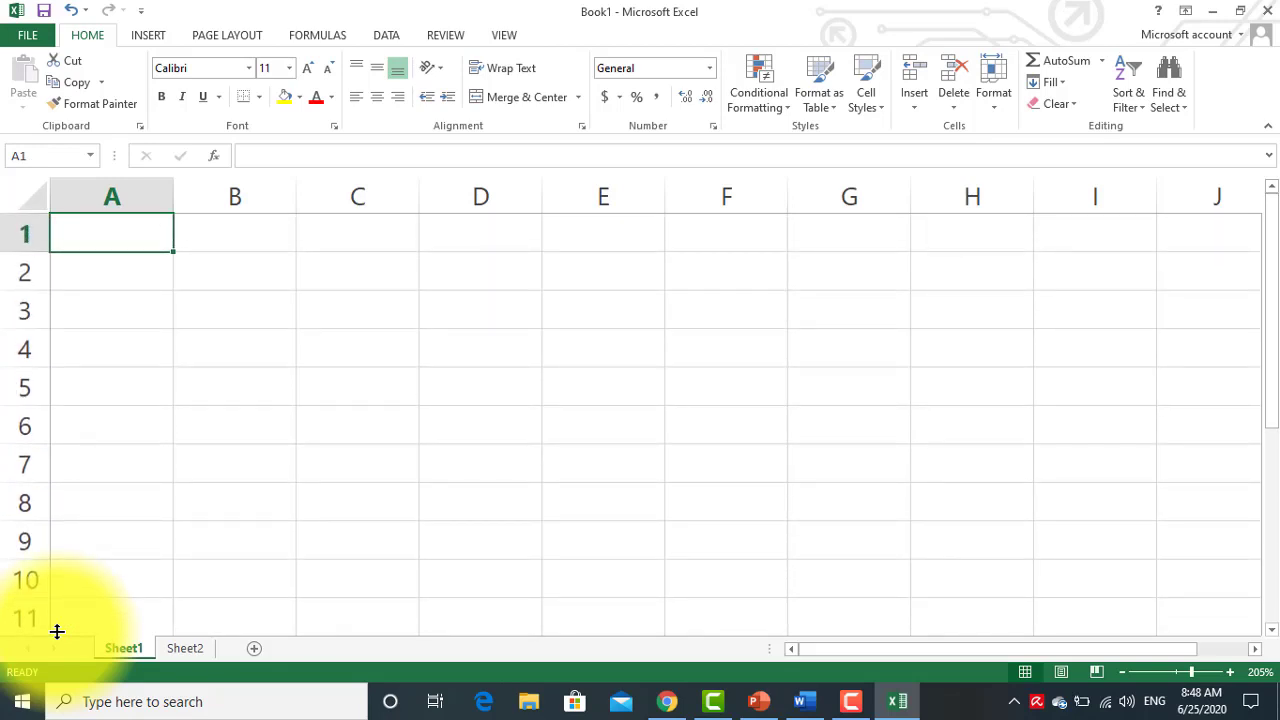
{"action": "key", "text": "ctrl+Right"}
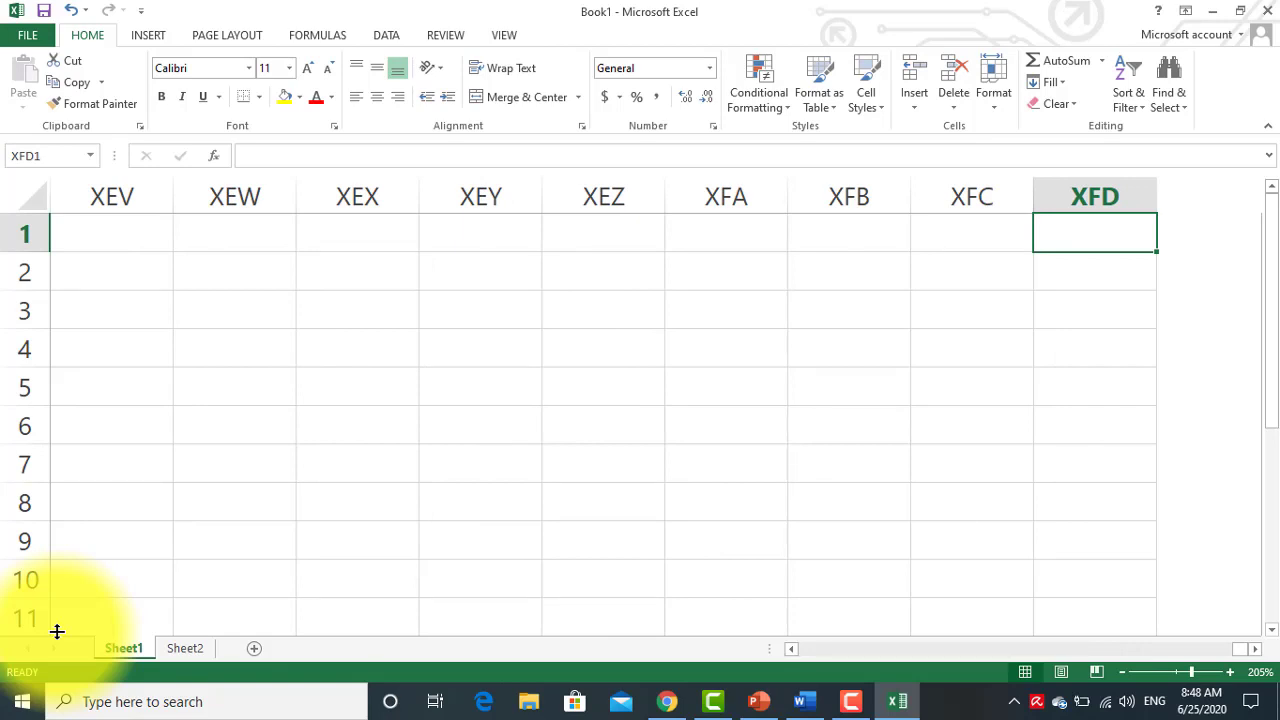
{"action": "key", "text": "ctrl+Left"}
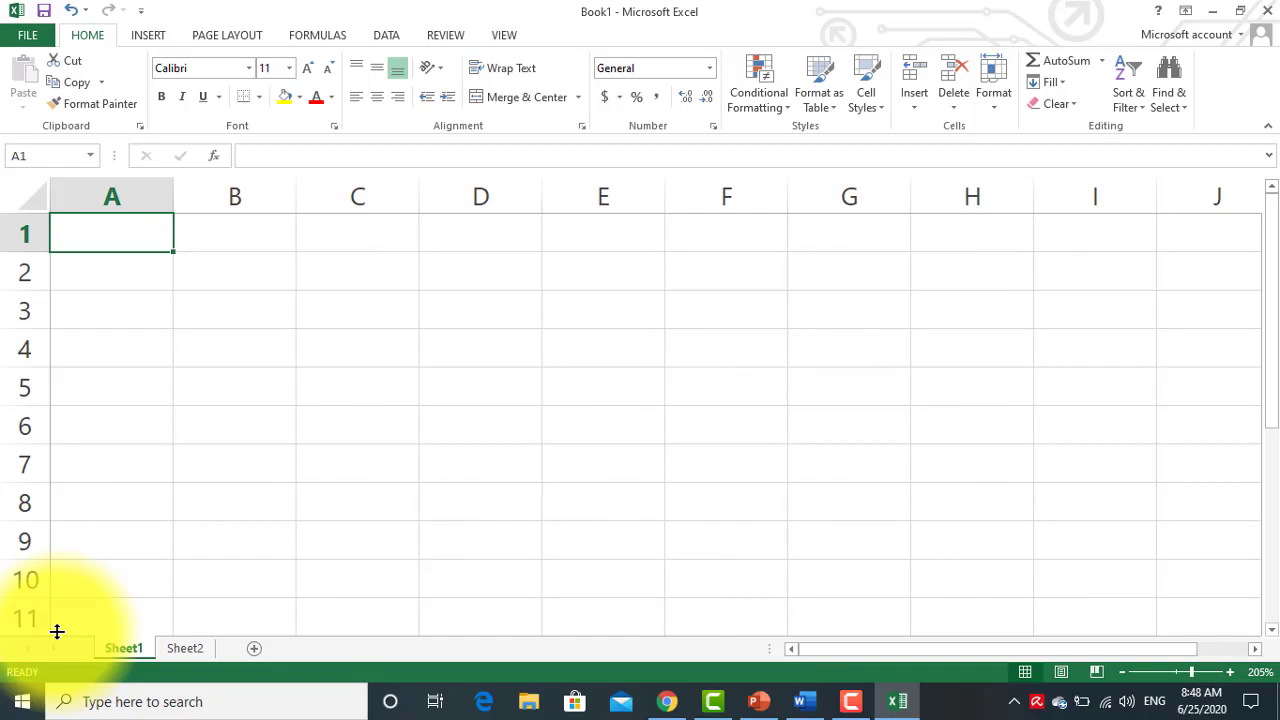
Step: Step right across several columns, jump to XFD and back to A1, then return to Word
{"action": "key", "text": "Right"}
{"action": "key", "text": "Right"}
{"action": "key", "text": "Right"}
{"action": "key", "text": "Right"}
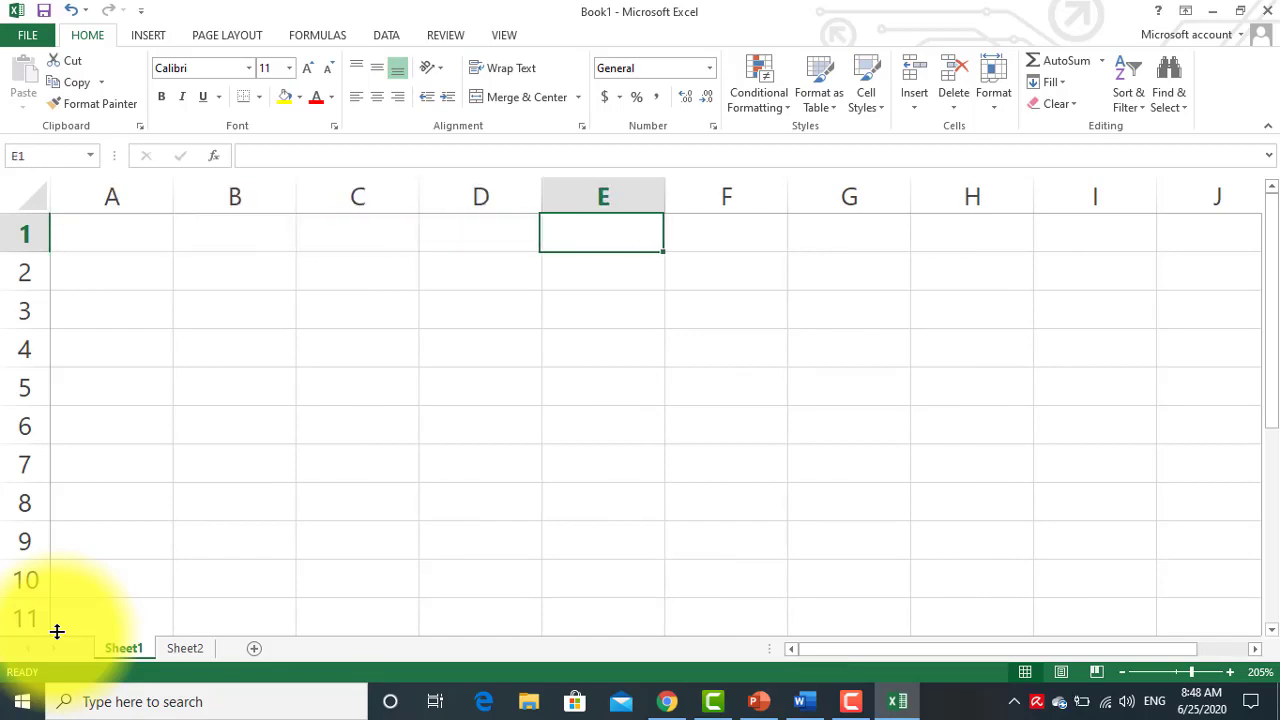
{"action": "key", "text": "Right"}
{"action": "key", "text": "Right"}
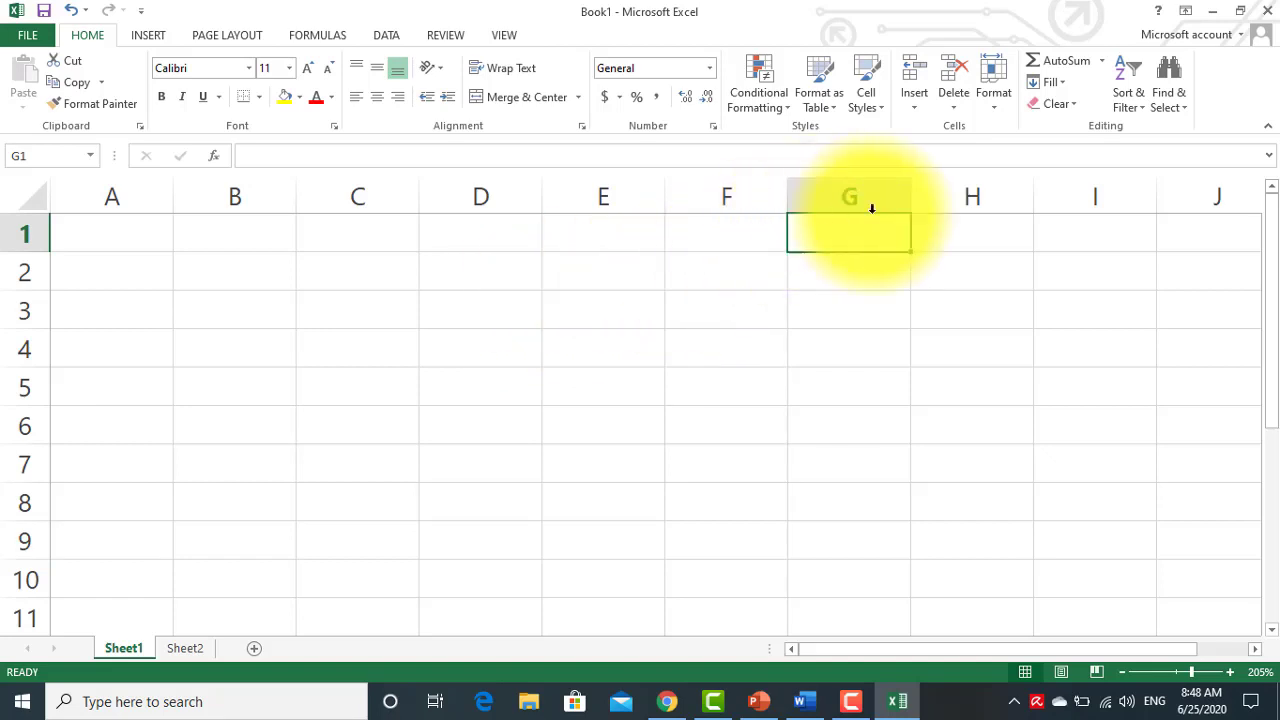
{"action": "key", "text": "Right"}
{"action": "key", "text": "Right"}
{"action": "key", "text": "Right"}
{"action": "key", "text": "Right"}
{"action": "key", "text": "Right"}
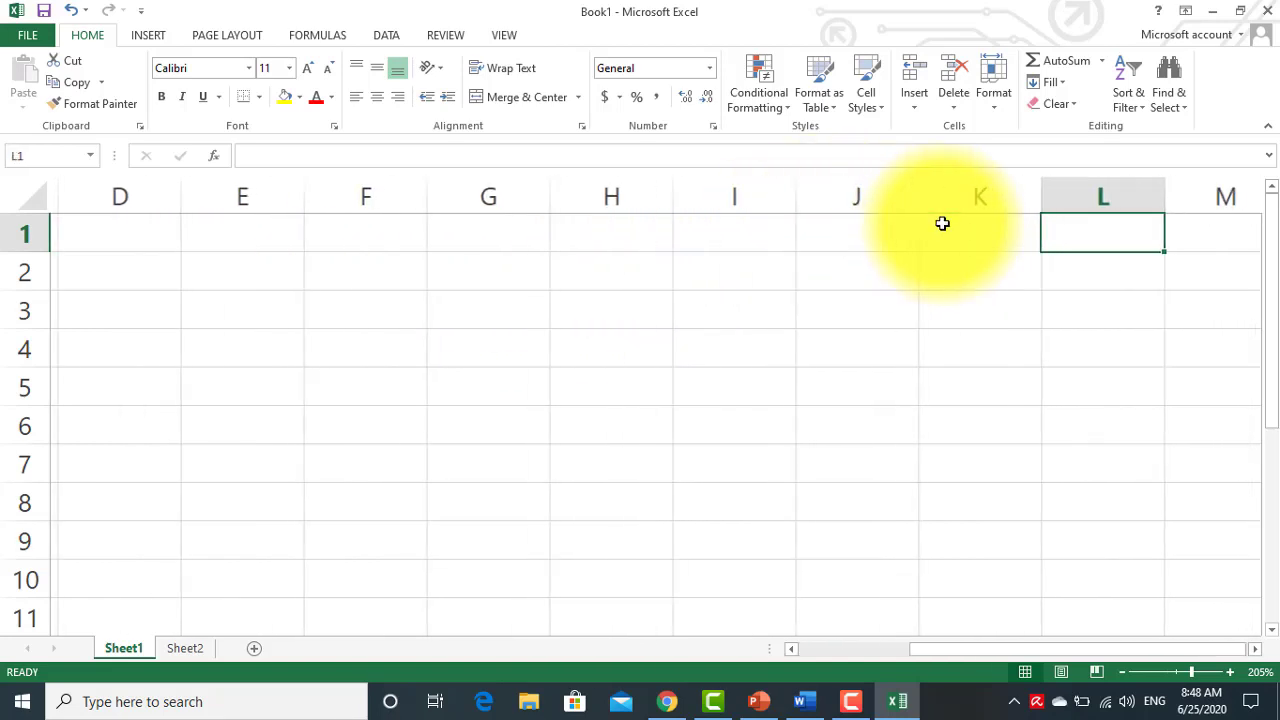
{"action": "key", "text": "Right"}
{"action": "key", "text": "Right"}
{"action": "key", "text": "Right"}
{"action": "key", "text": "Right"}
{"action": "key", "text": "Right"}
{"action": "key", "text": "Right"}
{"action": "key", "text": "Right"}
{"action": "key", "text": "Right"}
{"action": "key", "text": "Right"}
{"action": "key", "text": "Right"}
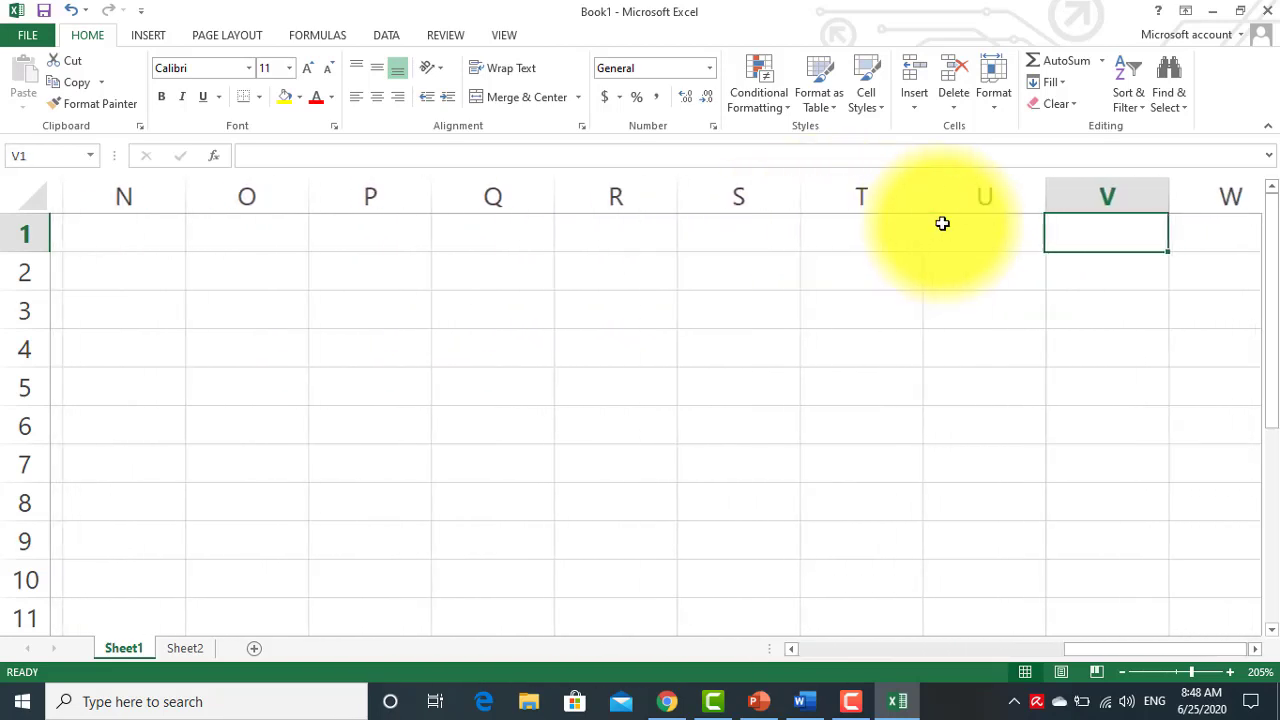
{"action": "key", "text": "Right"}
{"action": "key", "text": "Right"}
{"action": "key", "text": "Right"}
{"action": "key", "text": "Right"}
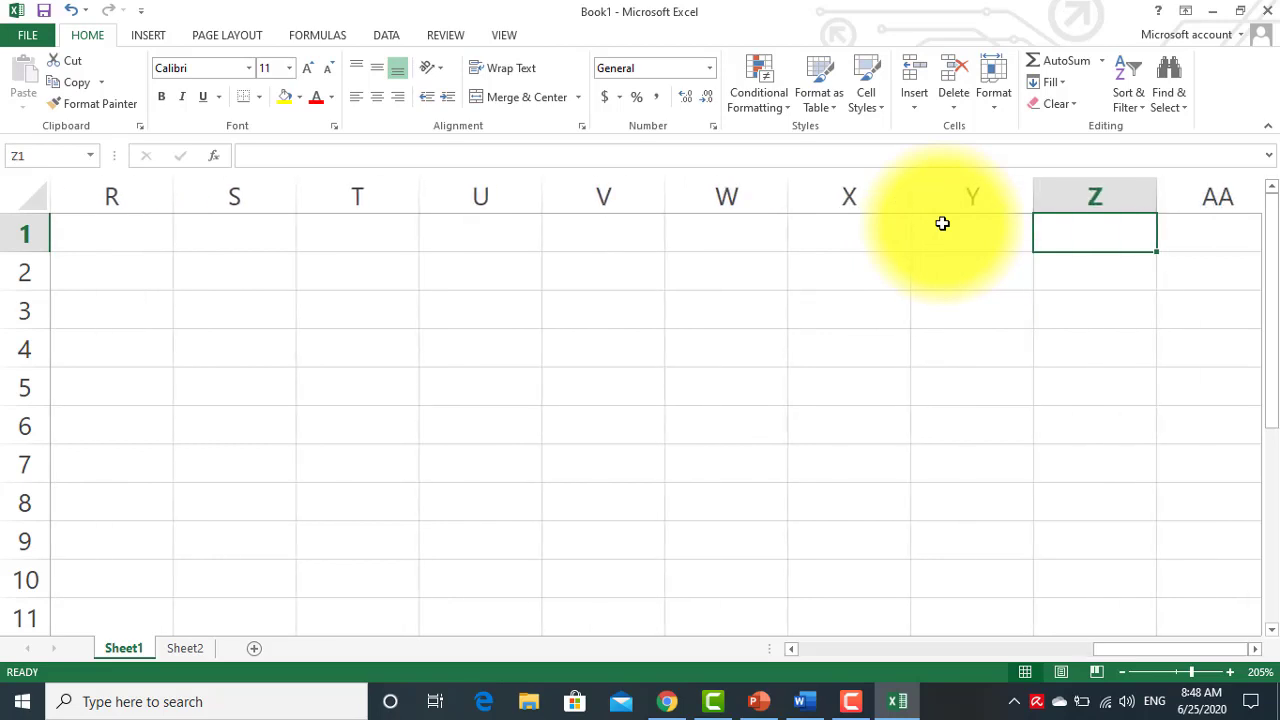
{"action": "key", "text": "Right"}
{"action": "key", "text": "Right"}
{"action": "key", "text": "Right"}
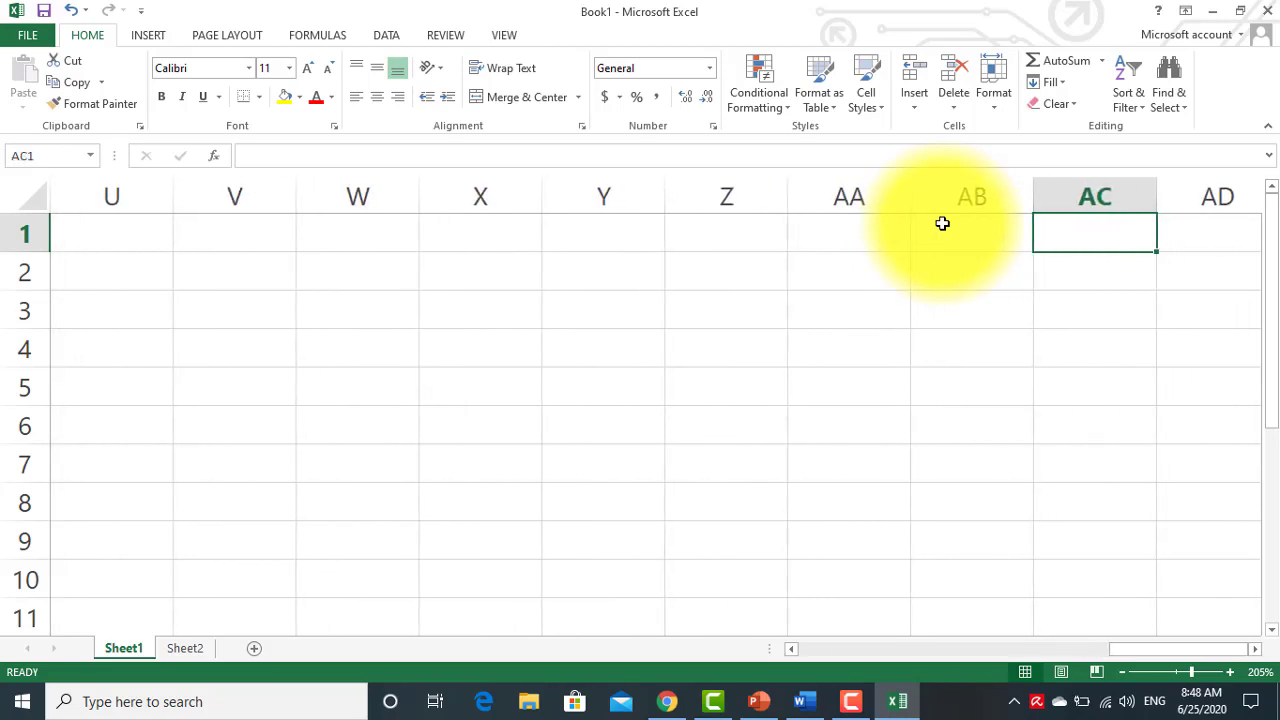
{"action": "key", "text": "Right"}
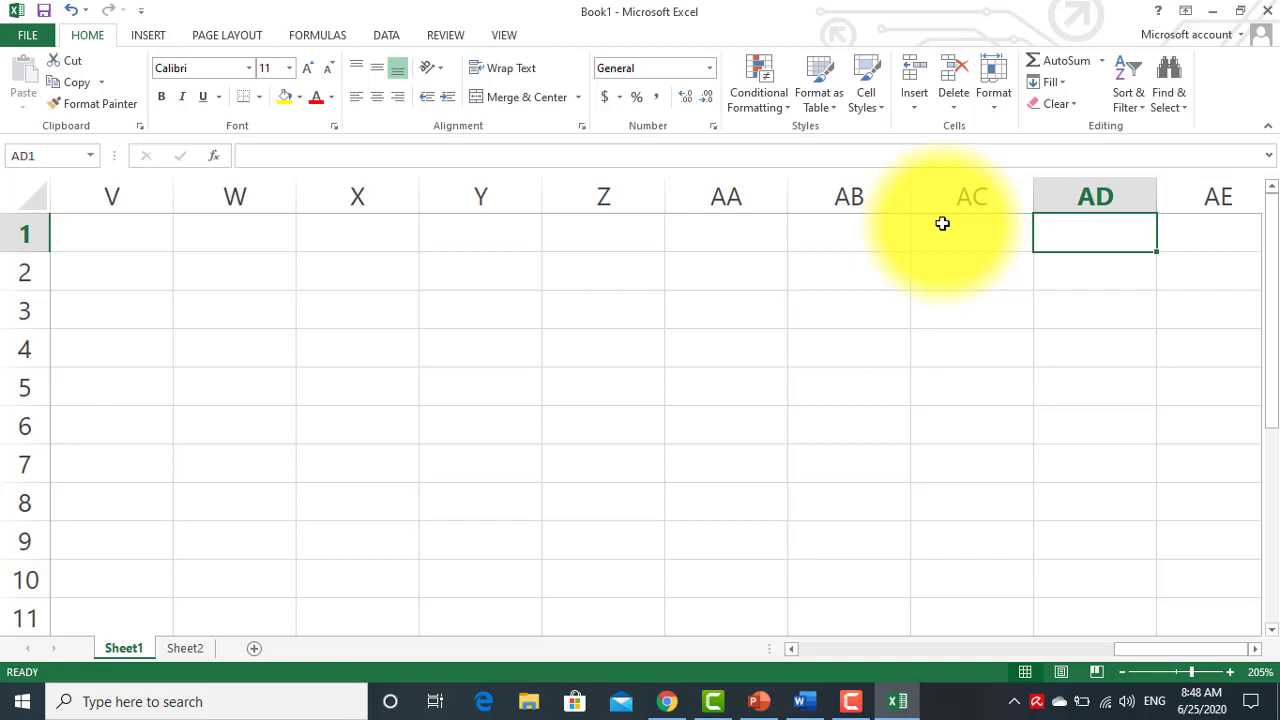
{"action": "key", "text": "ctrl+Right"}
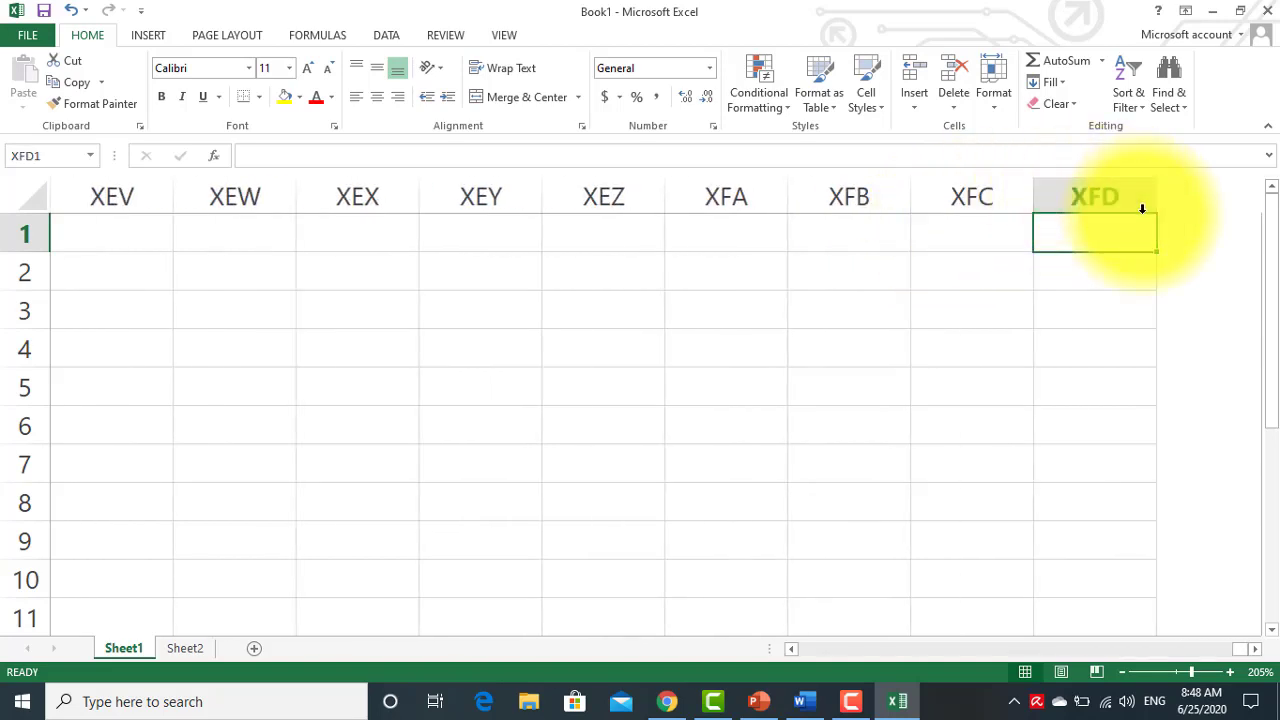
{"action": "key", "text": "ctrl+Left"}
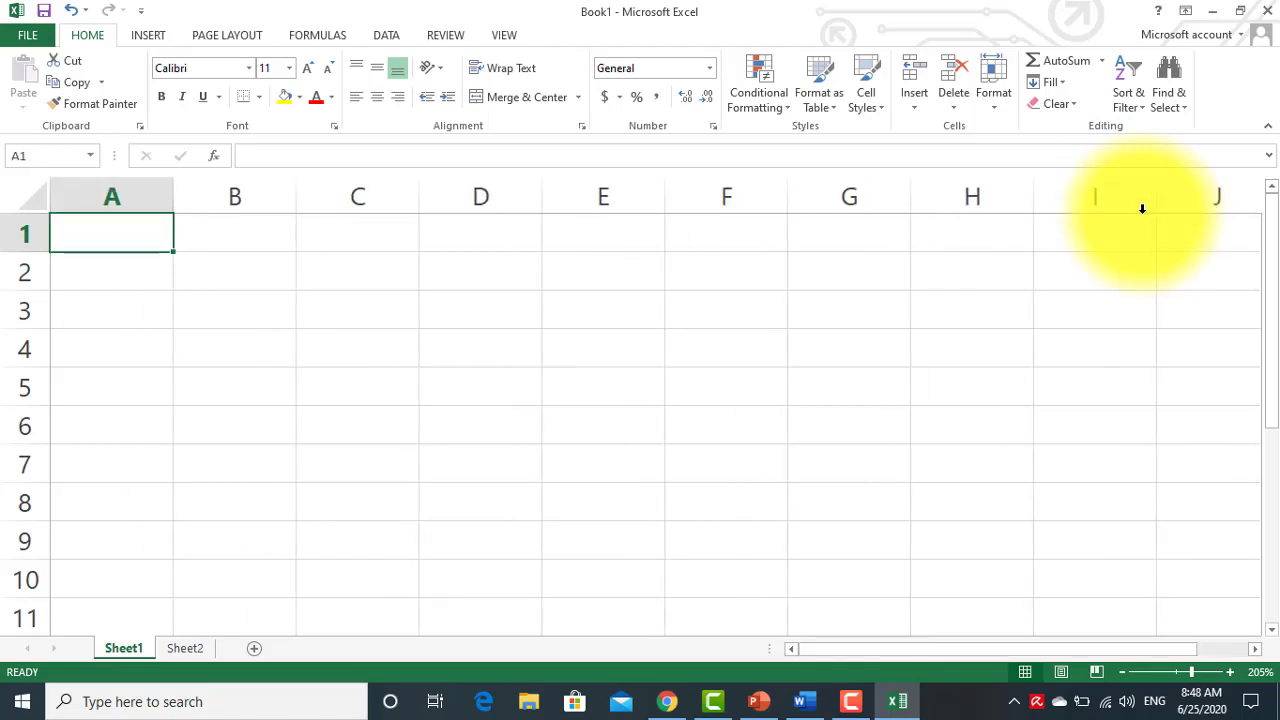
{"action": "left_click", "coordinate": [799, 701]}
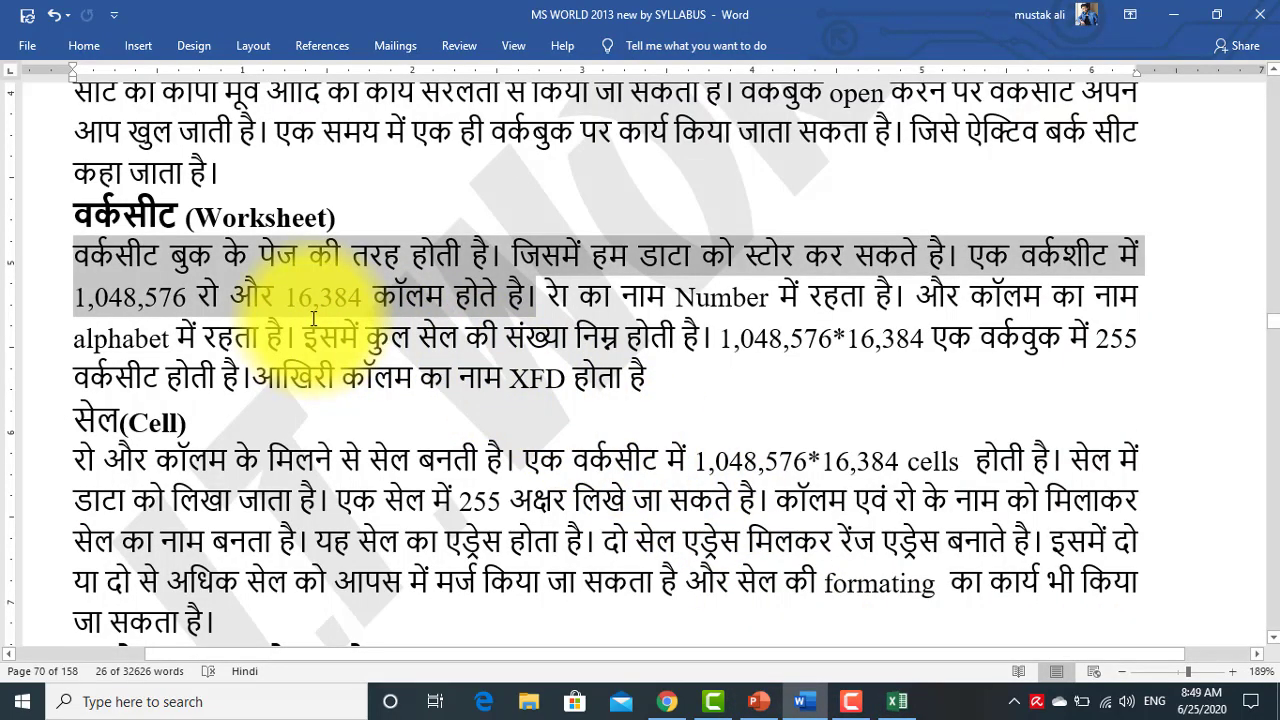
Step: Highlight the sentences saying rows are named by numbers and columns by letters, then switch to Excel
{"action": "key", "text": "ctrl+Right"}
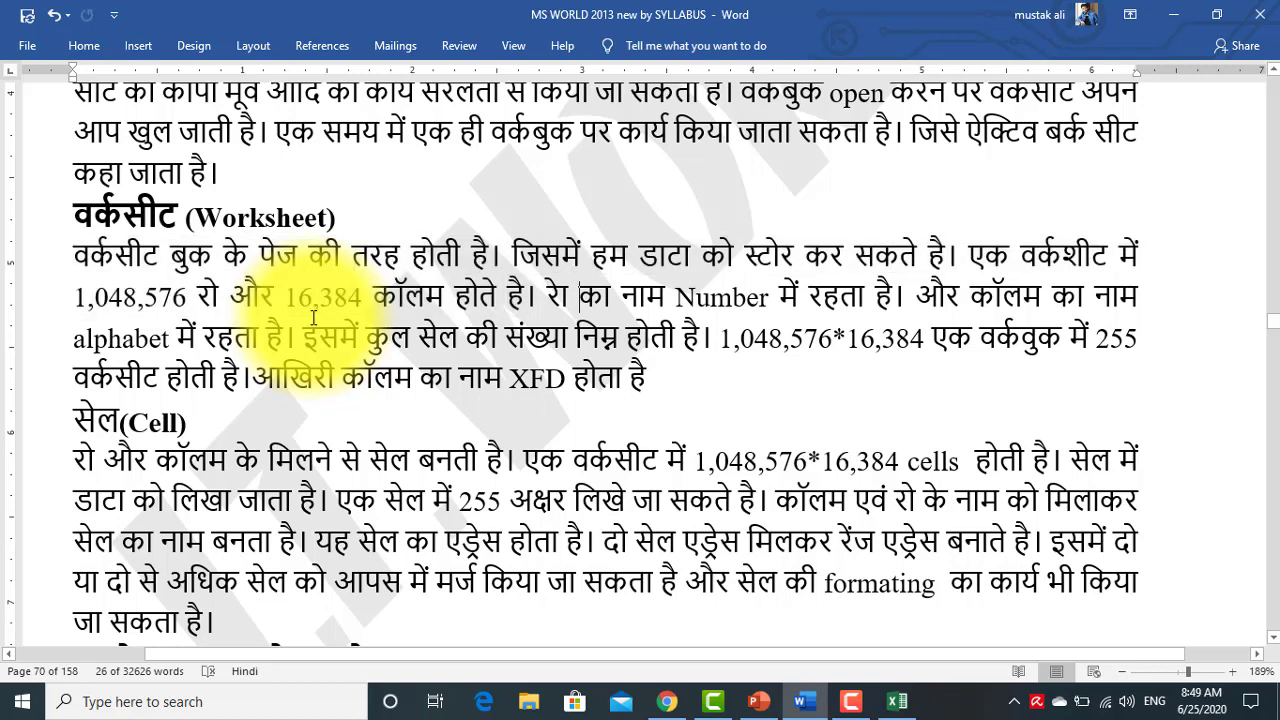
{"action": "key", "text": "ctrl+Right"}
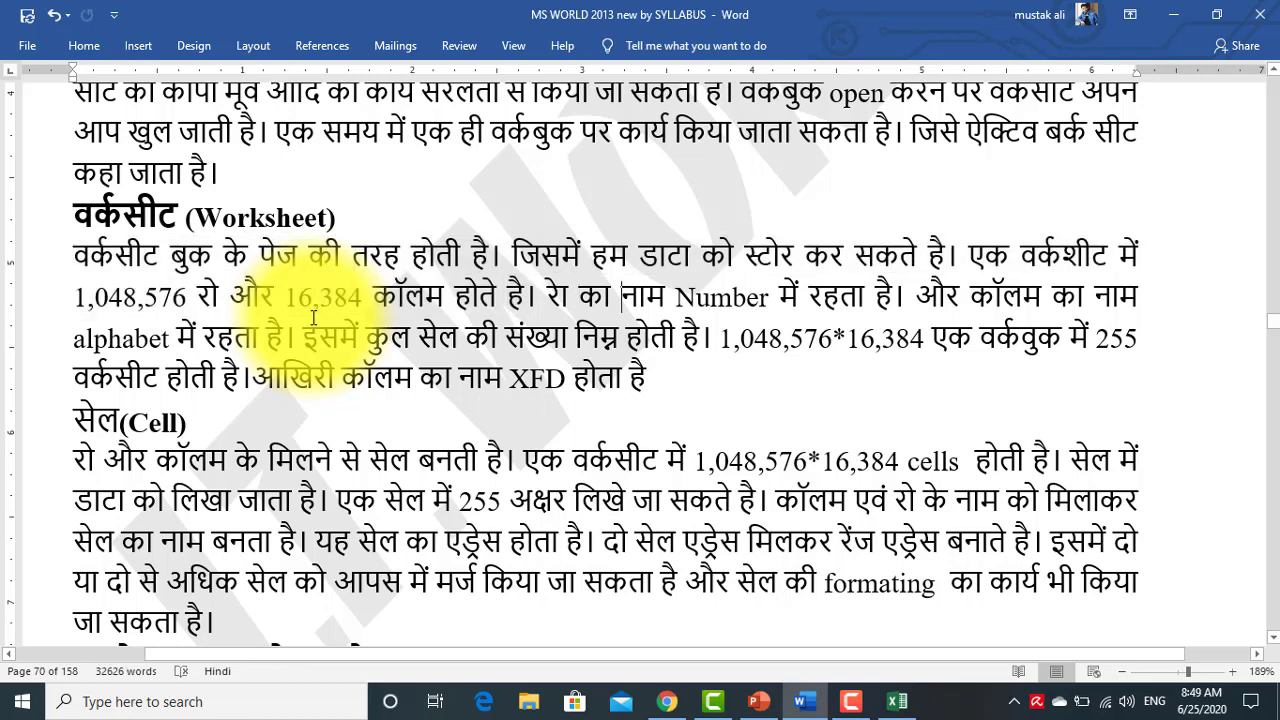
{"action": "key", "text": "ctrl+shift+Right"}
{"action": "key", "text": "ctrl+shift+Right"}
{"action": "key", "text": "ctrl+shift+Right"}
{"action": "key", "text": "ctrl+shift+Right"}
{"action": "key", "text": "ctrl+shift+Right"}
{"action": "key", "text": "ctrl+shift+Right"}
{"action": "key", "text": "ctrl+shift+Right"}
{"action": "key", "text": "ctrl+shift+Right"}
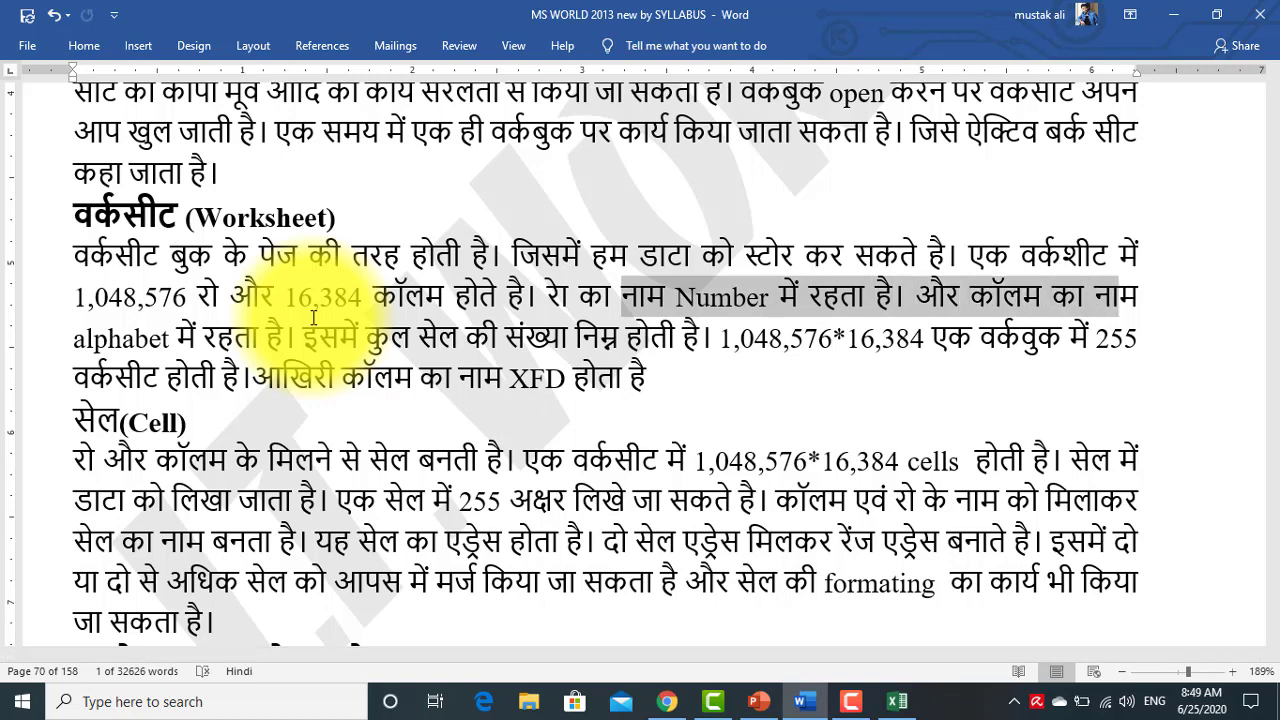
{"action": "key", "text": "ctrl+shift+Right"}
{"action": "key", "text": "ctrl+shift+Right"}
{"action": "key", "text": "ctrl+shift+Right"}
{"action": "key", "text": "ctrl+shift+Right"}
{"action": "key", "text": "ctrl+shift+Right"}
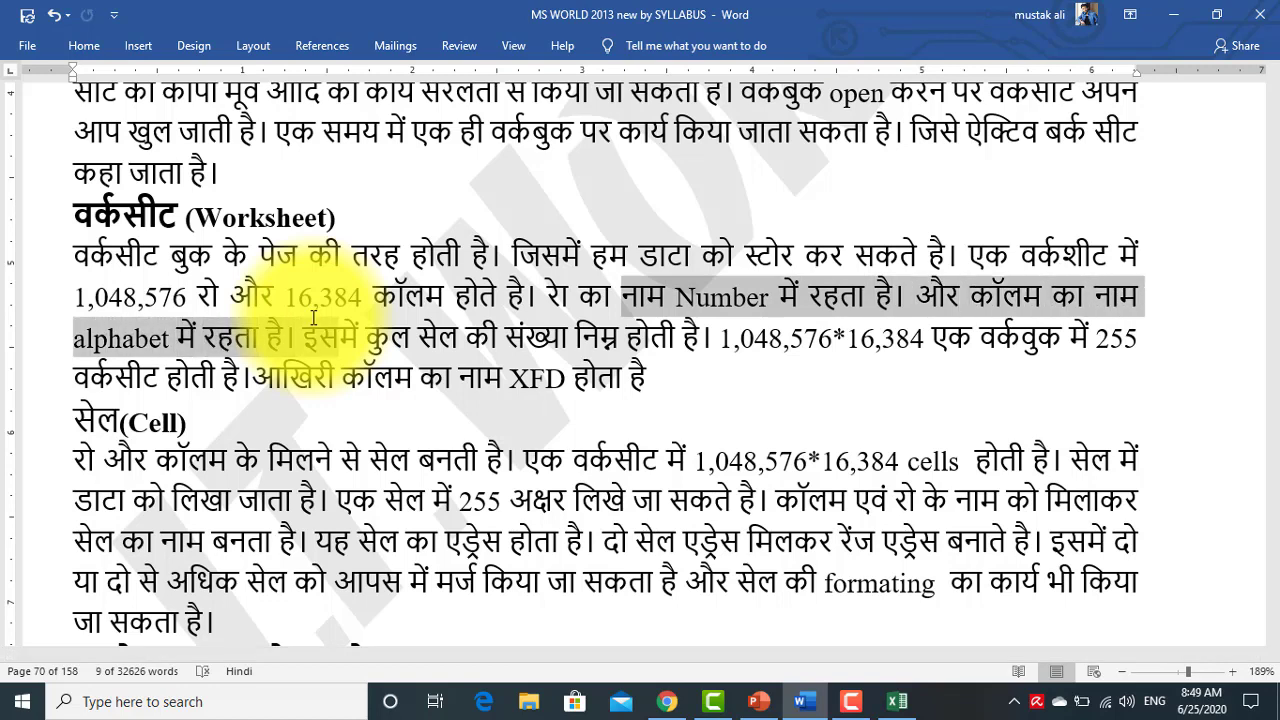
{"action": "key", "text": "ctrl+shift+Right"}
{"action": "key", "text": "ctrl+shift+Right"}
{"action": "key", "text": "ctrl+shift+Right"}
{"action": "left_click", "coordinate": [313, 318]}
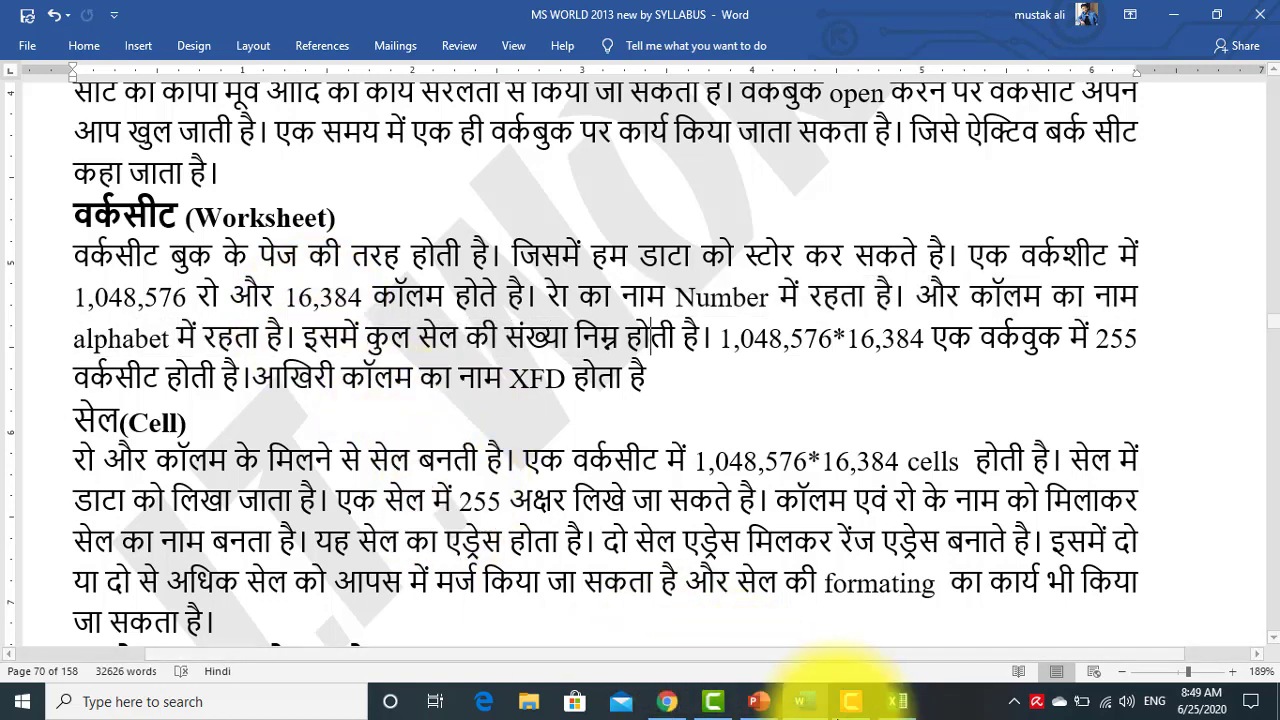
{"action": "left_click", "coordinate": [897, 701]}
Step: Select column B, row 4, cell B4, range B3:D8, cell F3 and a block from B2, then return to Word
{"action": "left_click", "coordinate": [266, 196]}
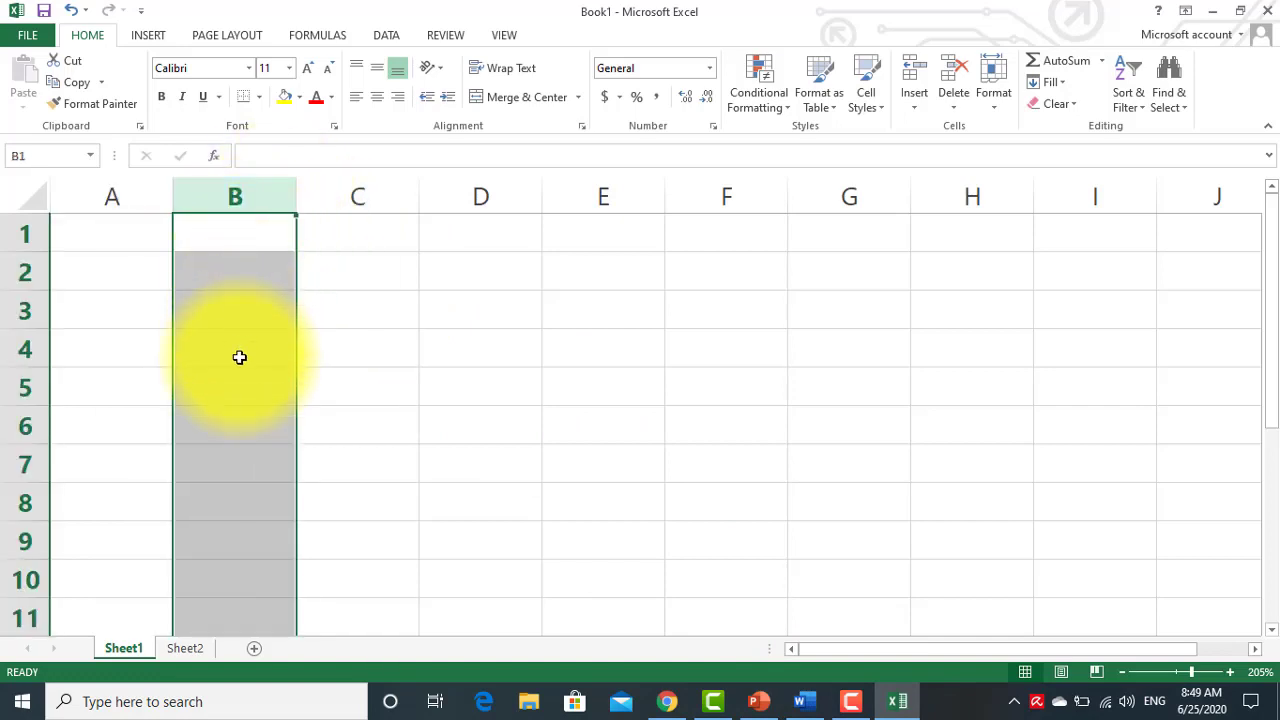
{"action": "left_click", "coordinate": [33, 343]}
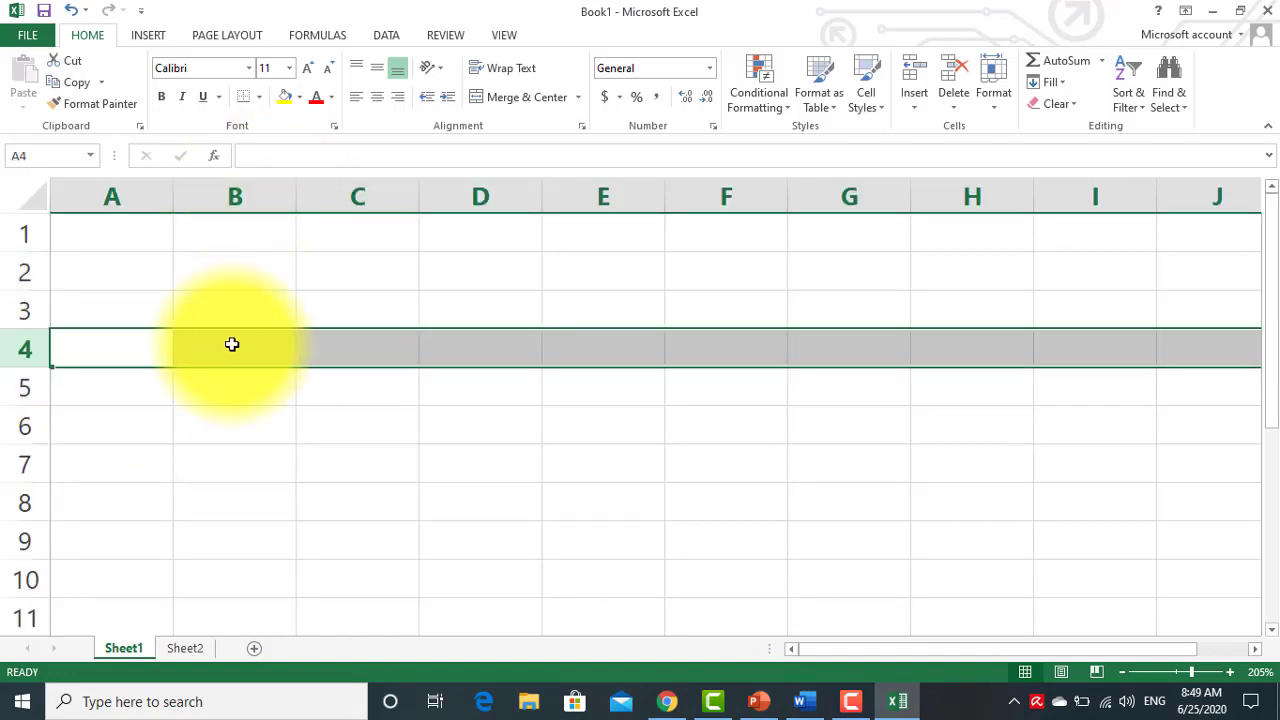
{"action": "left_click", "coordinate": [196, 339]}
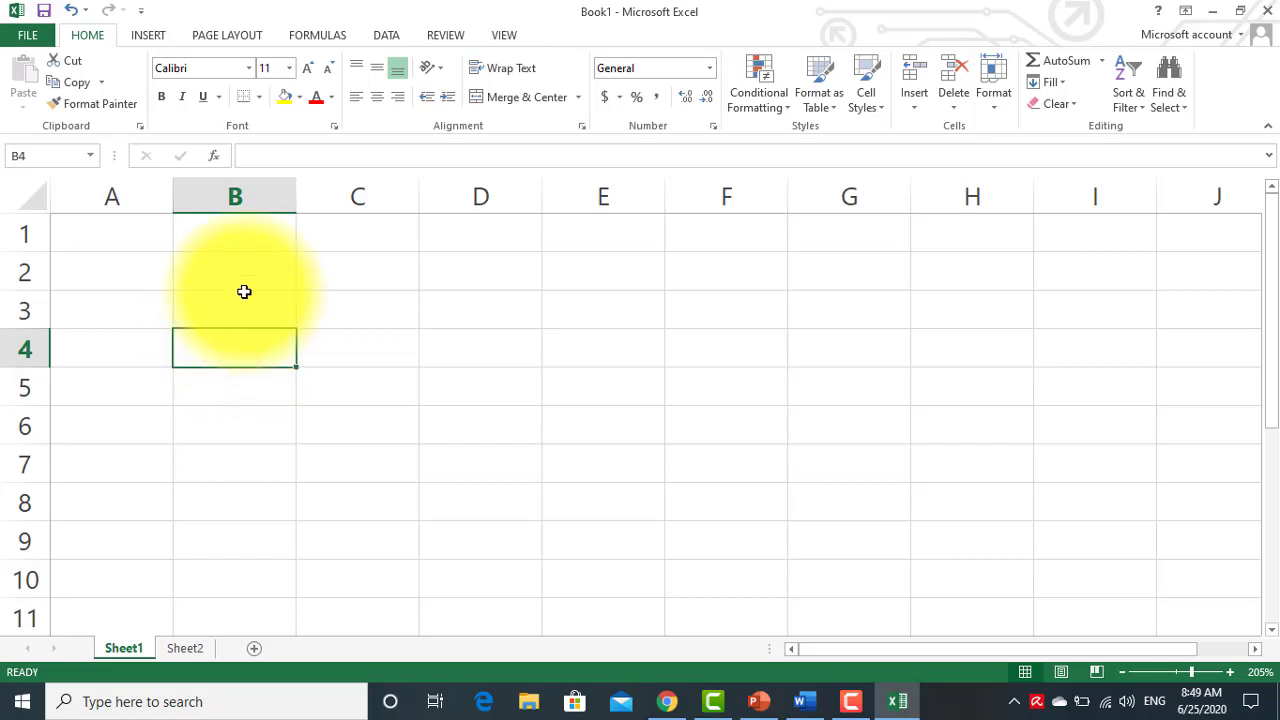
{"action": "left_click_drag", "start_coordinate": [243, 305], "coordinate": [526, 477]}
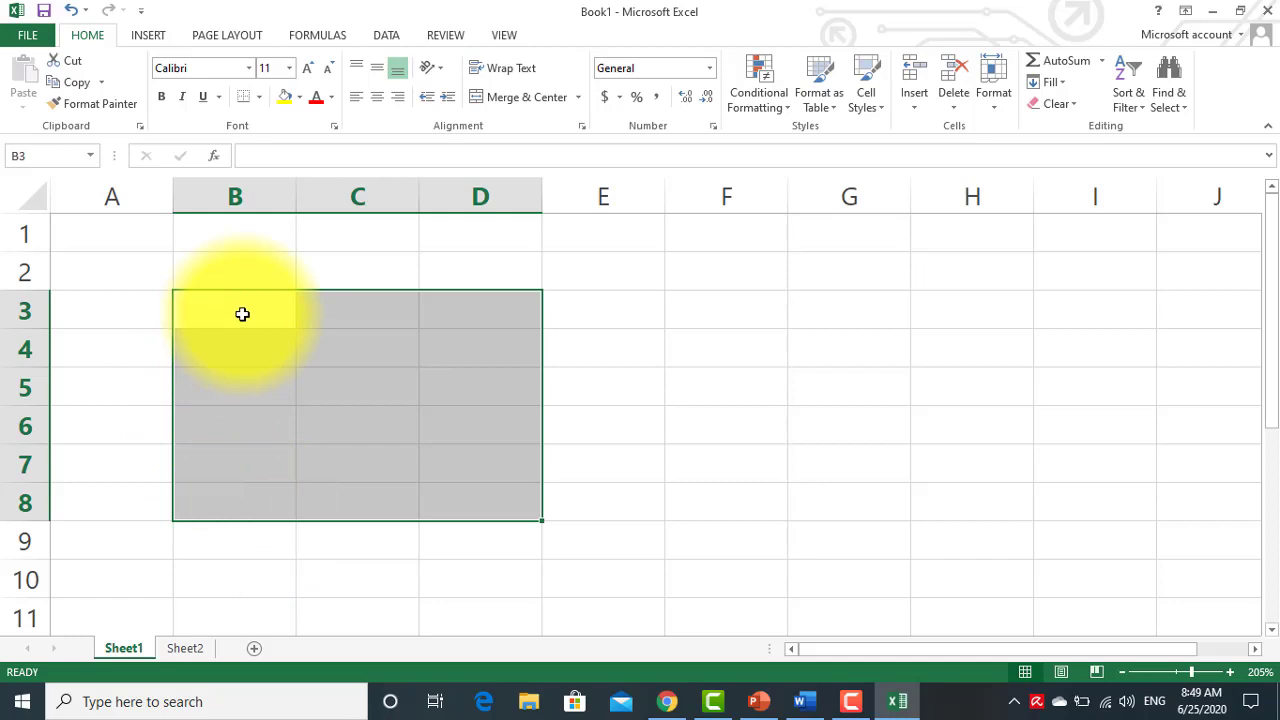
{"action": "left_click", "coordinate": [670, 303]}
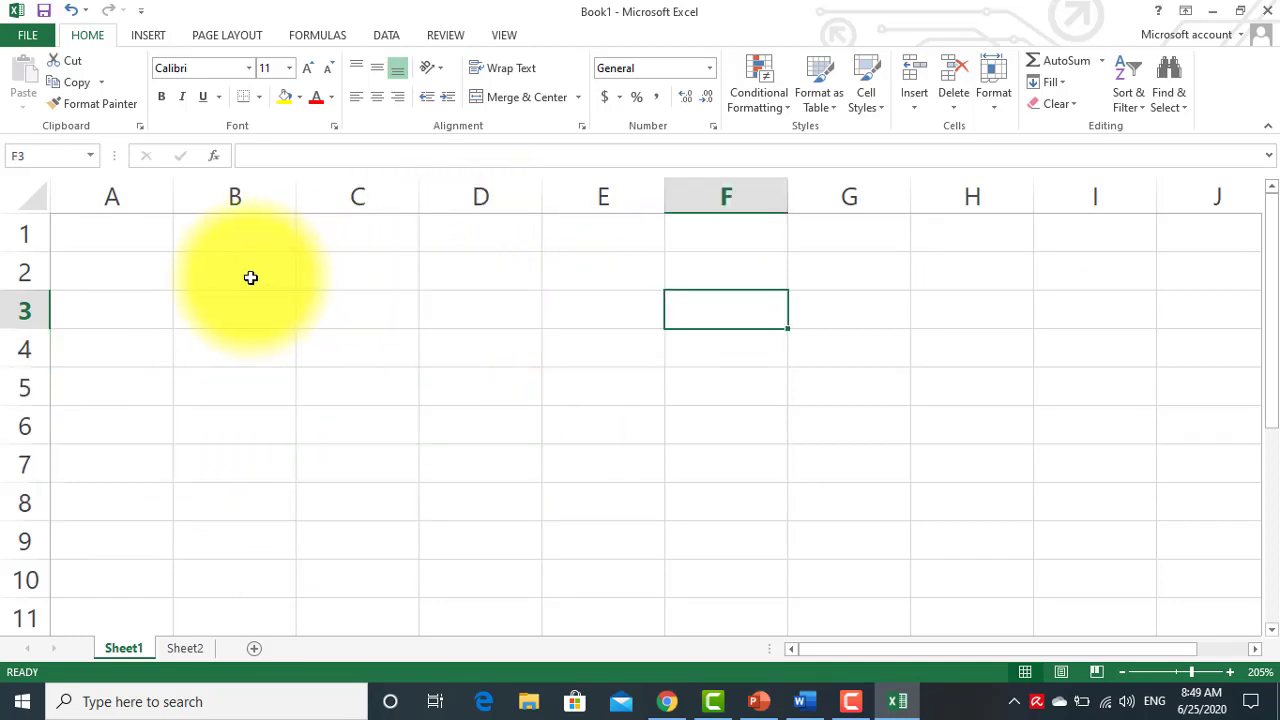
{"action": "mouse_move", "coordinate": [249, 276]}
{"action": "left_mouse_down"}
{"action": "mouse_move", "coordinate": [375, 370]}
{"action": "mouse_move", "coordinate": [374, 358]}
{"action": "left_mouse_up"}
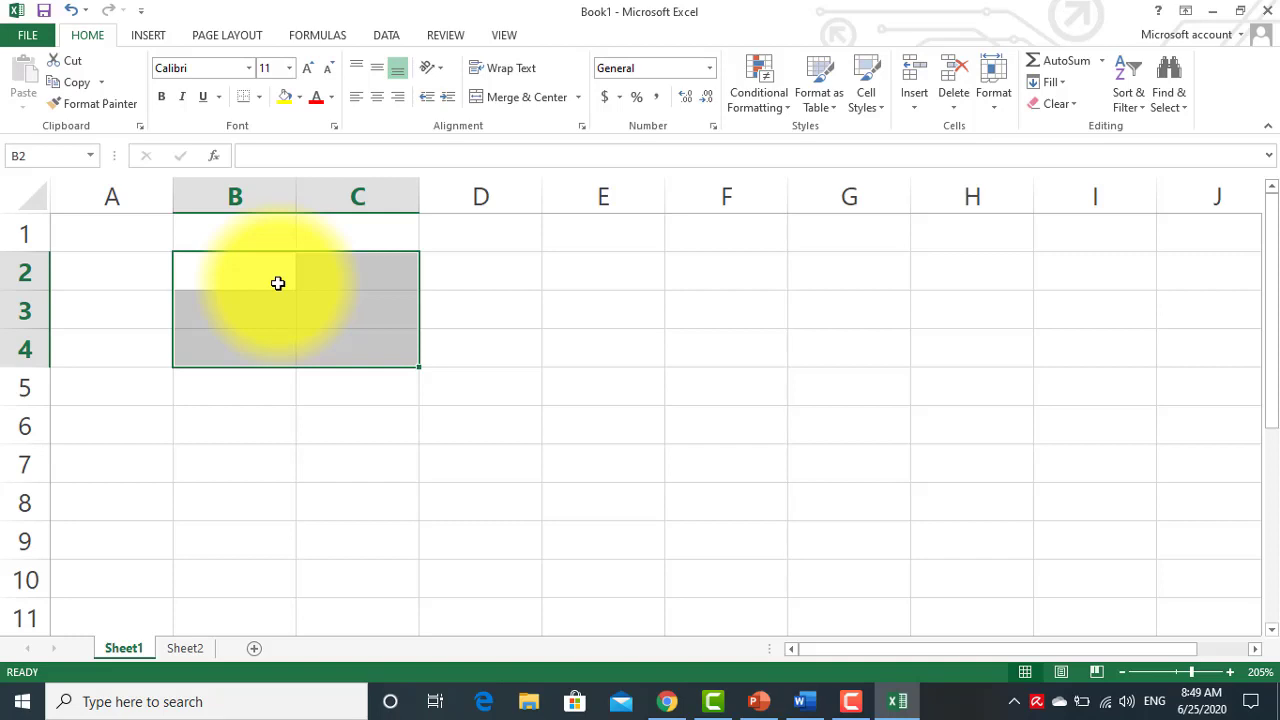
{"action": "left_click", "coordinate": [800, 701]}
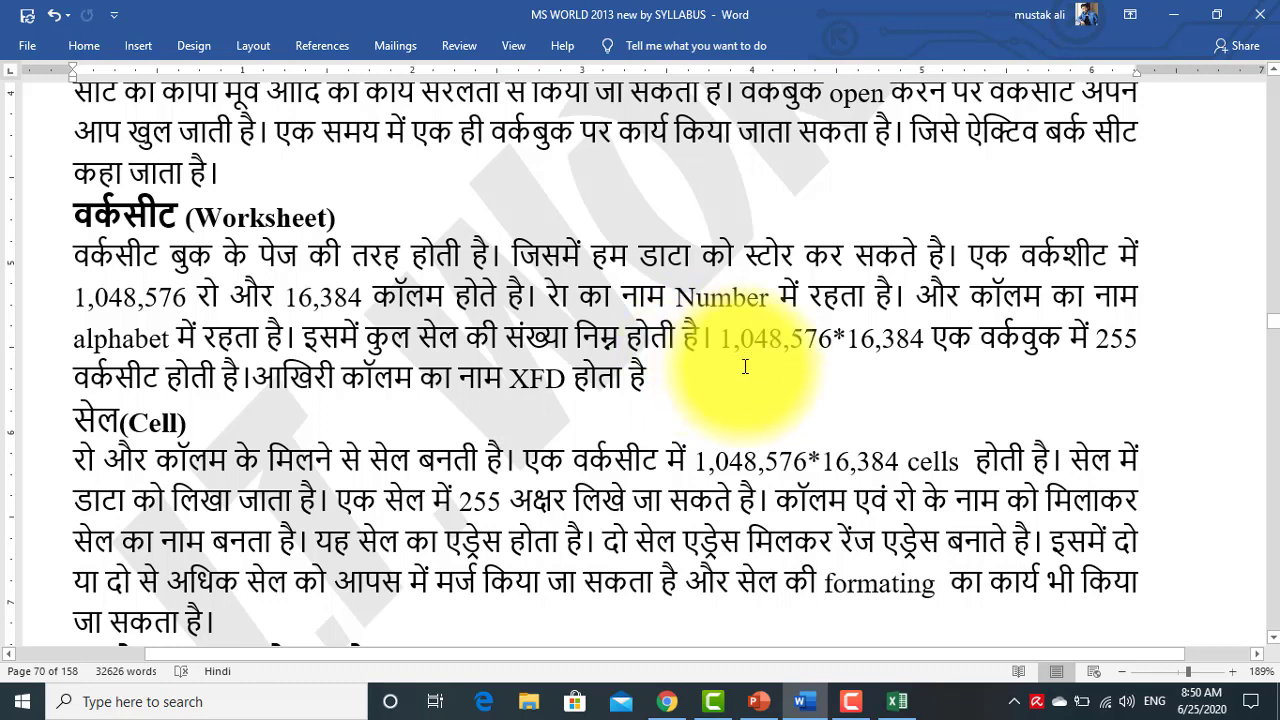
Step: Highlight 255 and XFD in the notes, click after 255 in the Cell note, then select C4 in Excel
{"action": "double_click", "coordinate": [1101, 342]}
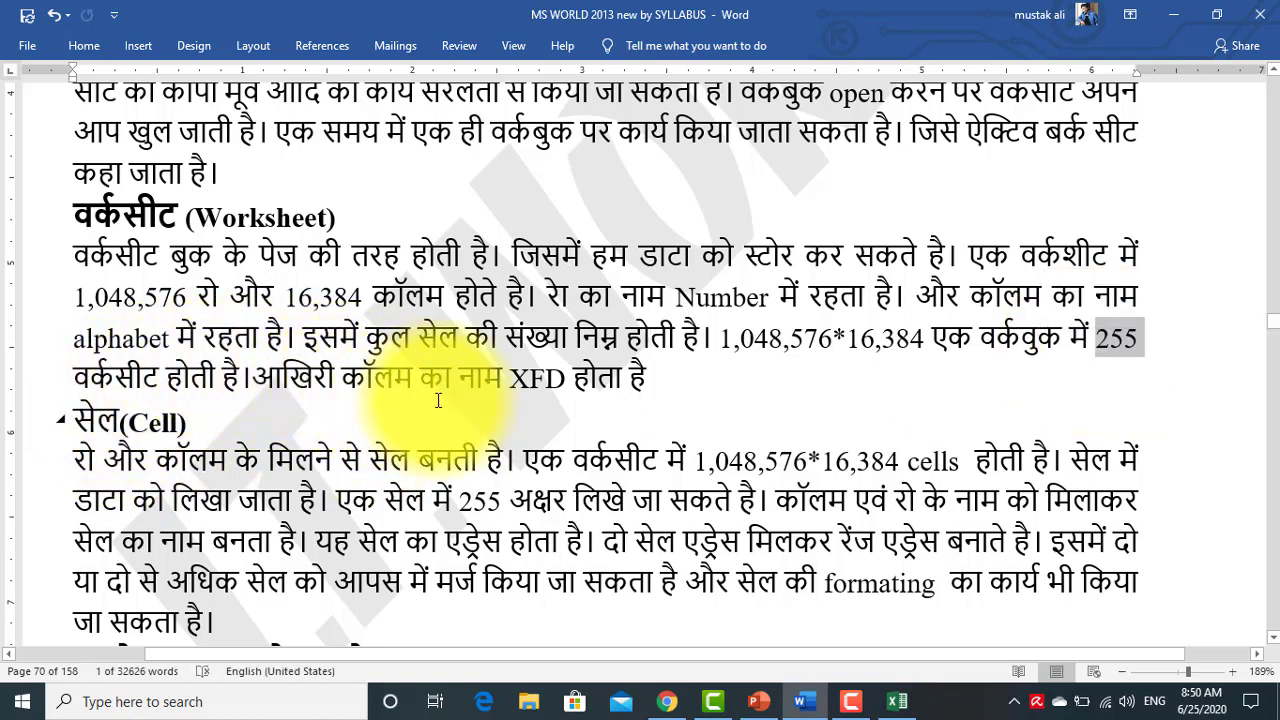
{"action": "double_click", "coordinate": [539, 378]}
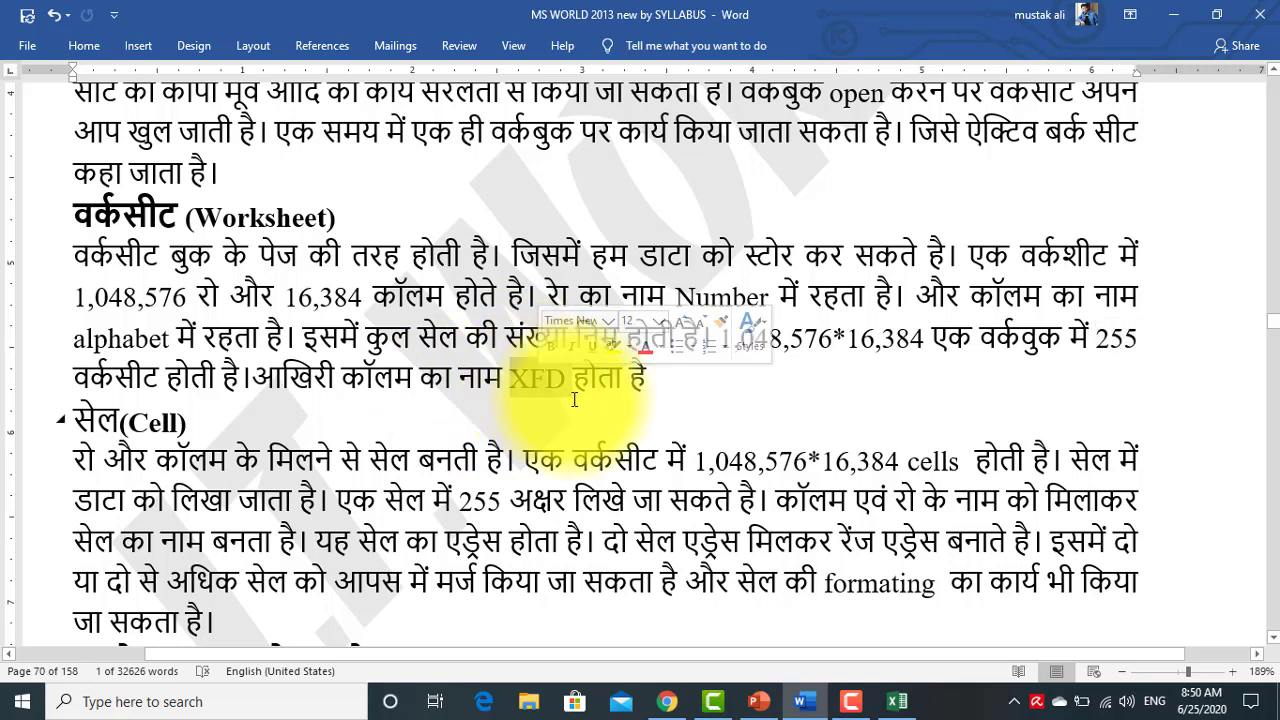
{"action": "scroll", "coordinate": [574, 399], "scroll_direction": "down", "scroll_amount": 2}
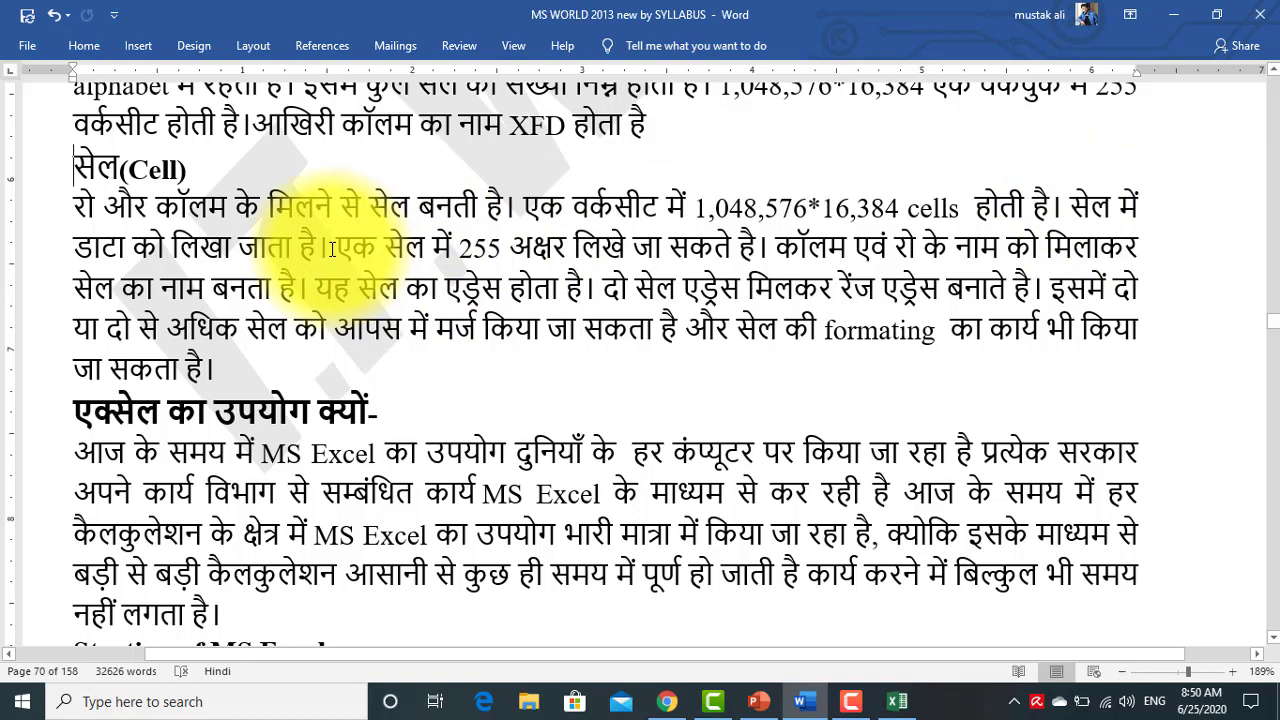
{"action": "left_click", "coordinate": [511, 253]}
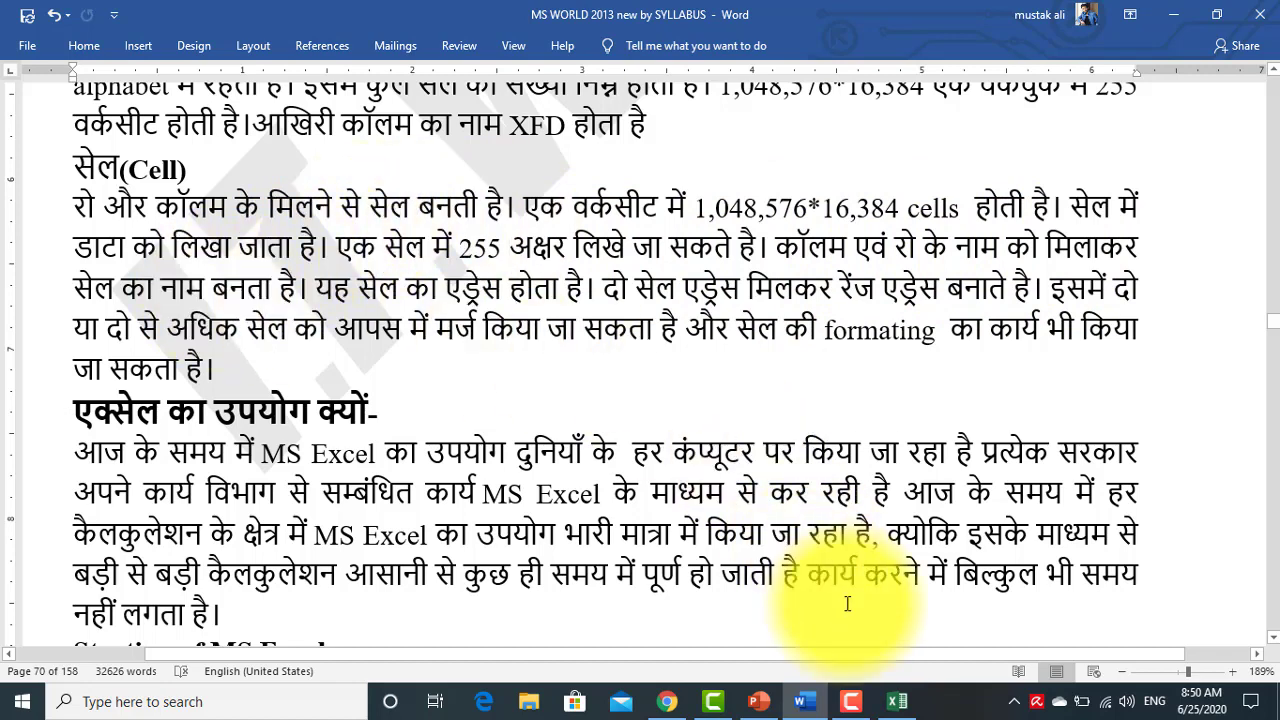
{"action": "left_click", "coordinate": [897, 701]}
{"action": "left_click", "coordinate": [364, 344]}
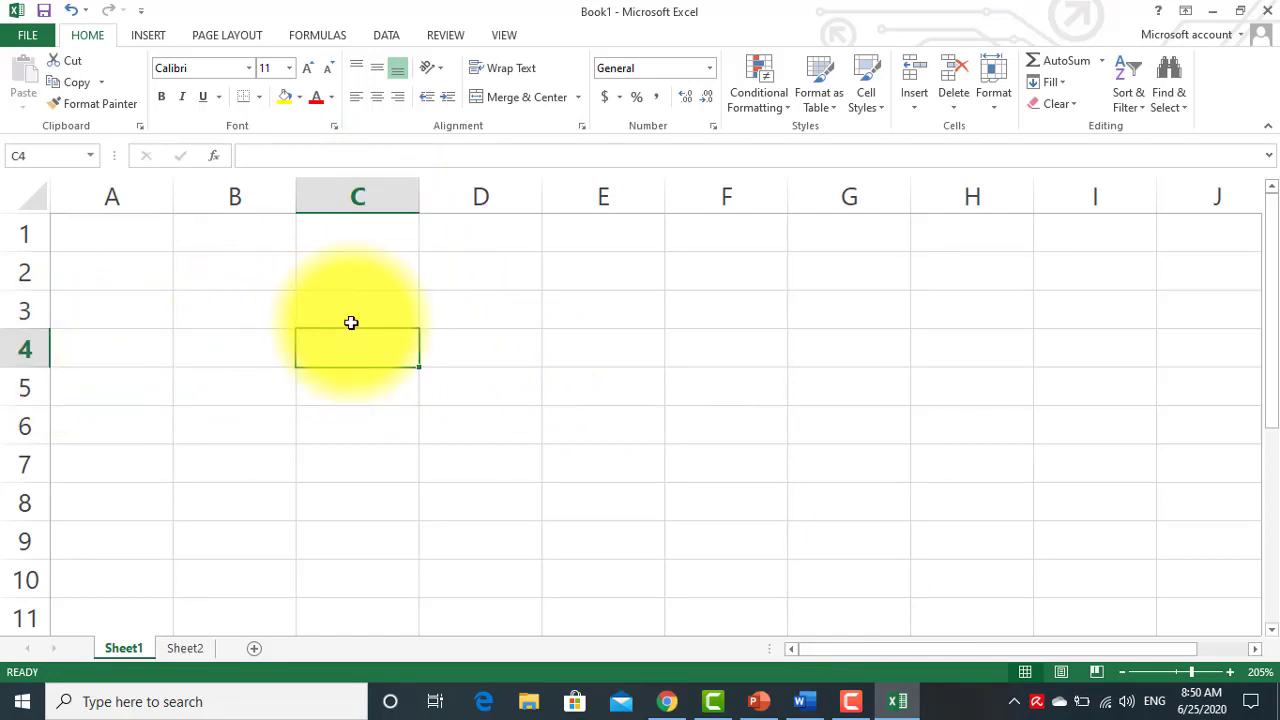
Step: Select cells B3, B6 and D2, then switch through PowerPoint and Excel back to Word
{"action": "left_click", "coordinate": [244, 312]}
{"action": "left_click", "coordinate": [268, 428]}
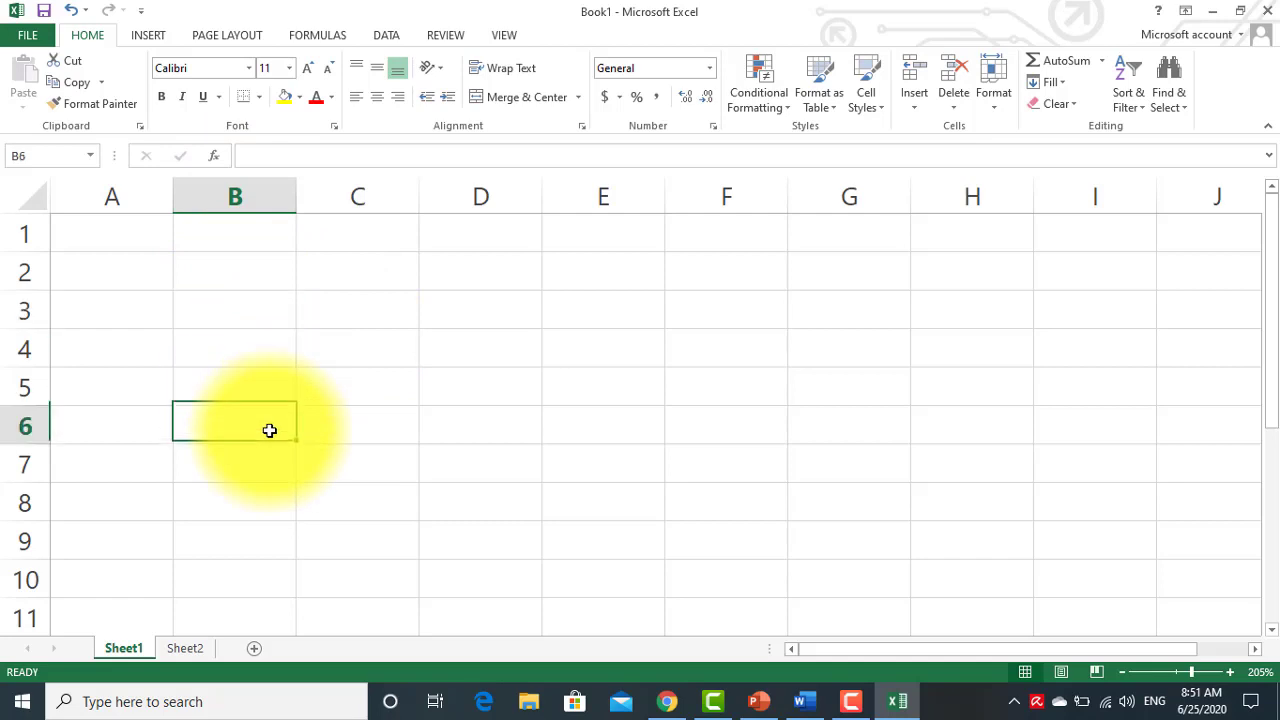
{"action": "left_click", "coordinate": [483, 266]}
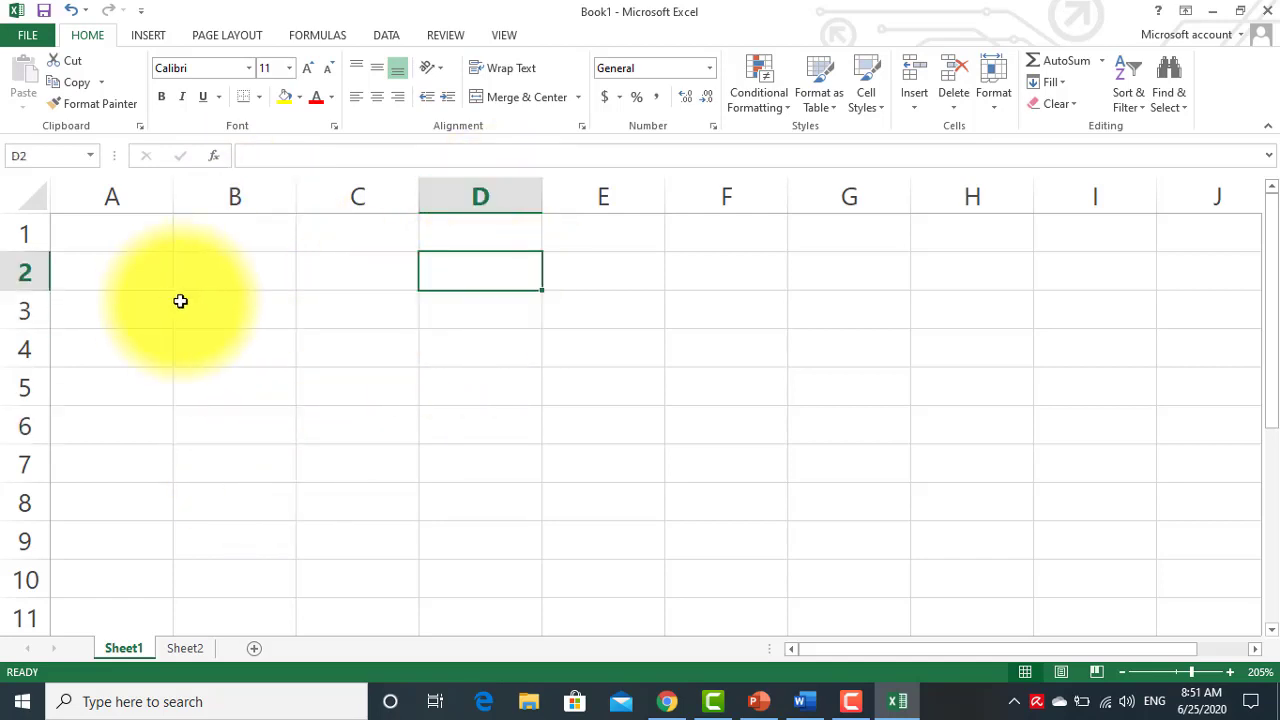
{"action": "left_click", "coordinate": [758, 700]}
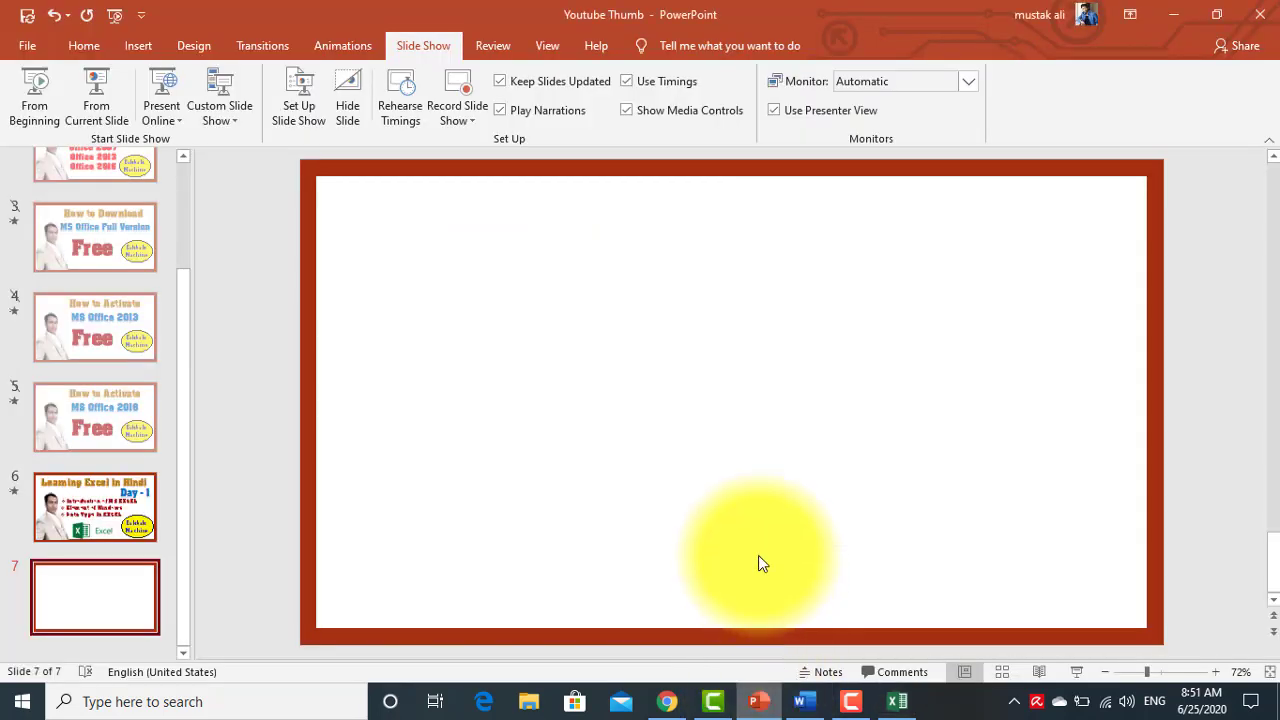
{"action": "left_click", "coordinate": [897, 701]}
{"action": "left_click", "coordinate": [805, 700]}
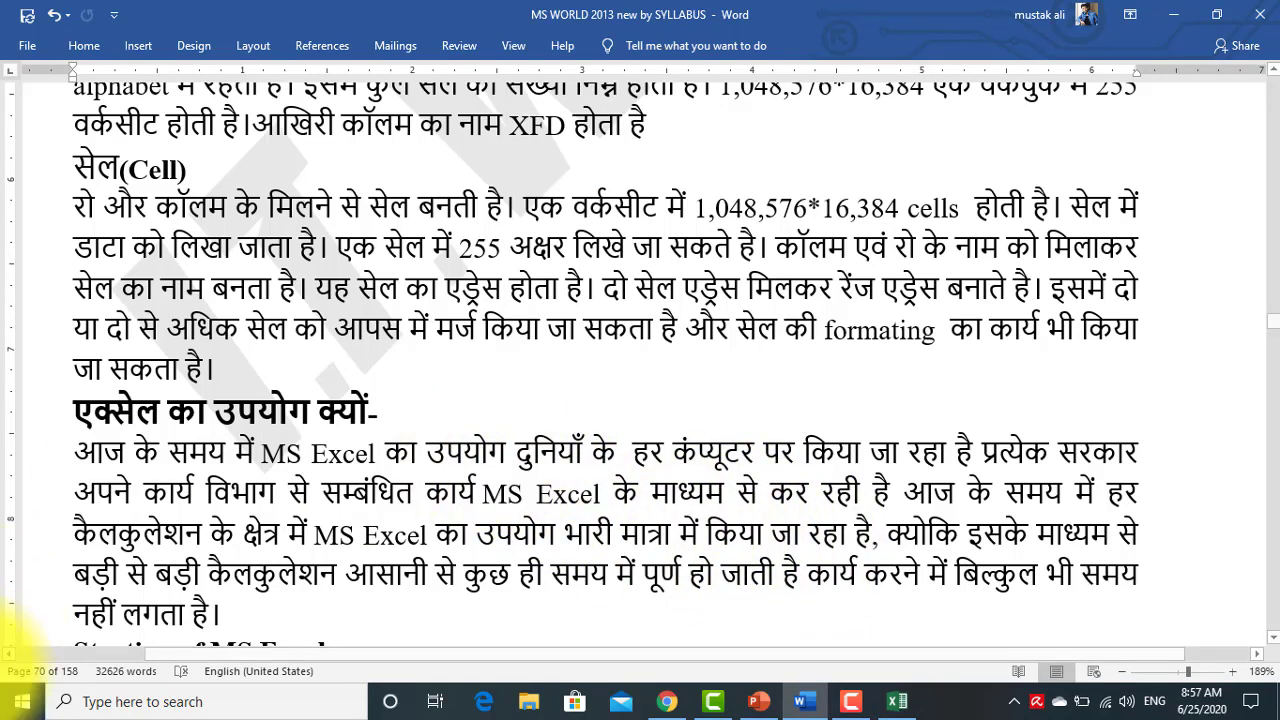
Step: Scroll down to the 'Starting of MS Excel' section and its विधि 1 search instructions
{"action": "scroll", "coordinate": [140, 456], "scroll_direction": "down", "scroll_amount": 3}
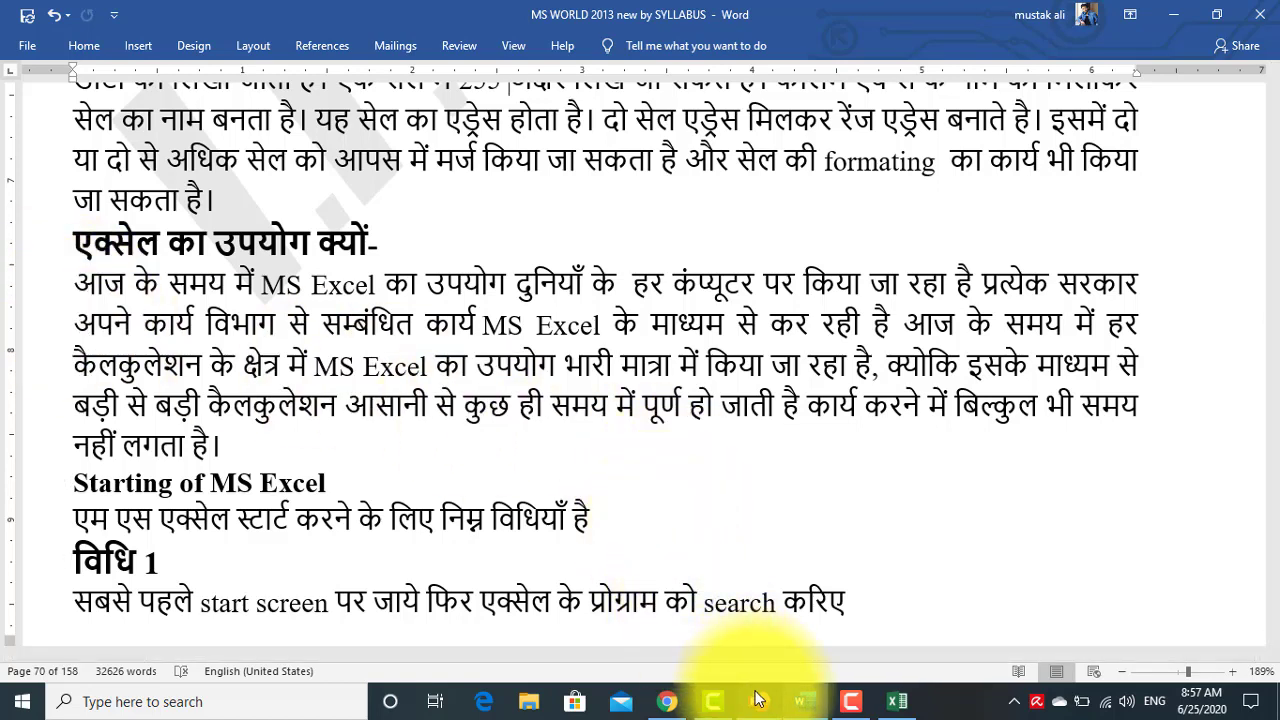
Step: Select the 'एक्सेल का उपयोग क्यों' paragraph word by word through its fourth line
{"action": "mouse_move", "coordinate": [846, 705]}
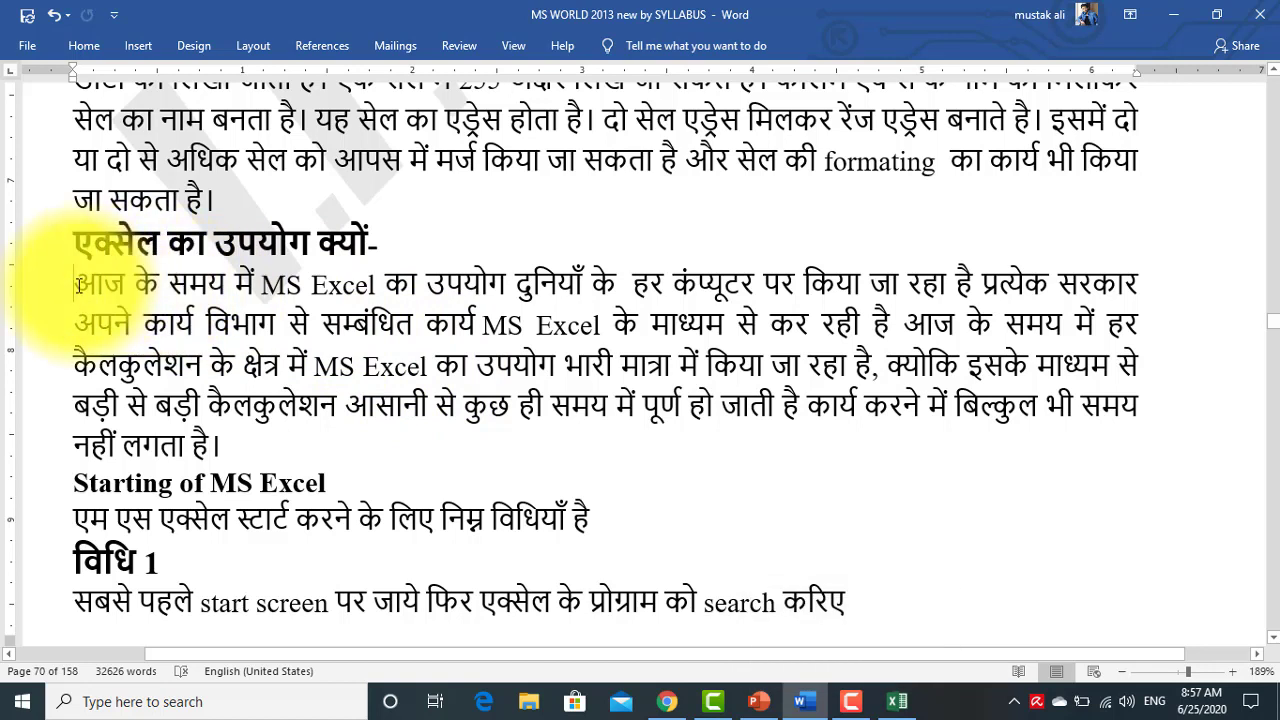
{"action": "key", "text": "ctrl+shift+Right"}
{"action": "key", "text": "ctrl+shift+Right"}
{"action": "key", "text": "ctrl+shift+Right"}
{"action": "key", "text": "ctrl+shift+Right"}
{"action": "key", "text": "ctrl+shift+Right"}
{"action": "key", "text": "ctrl+shift+Right"}
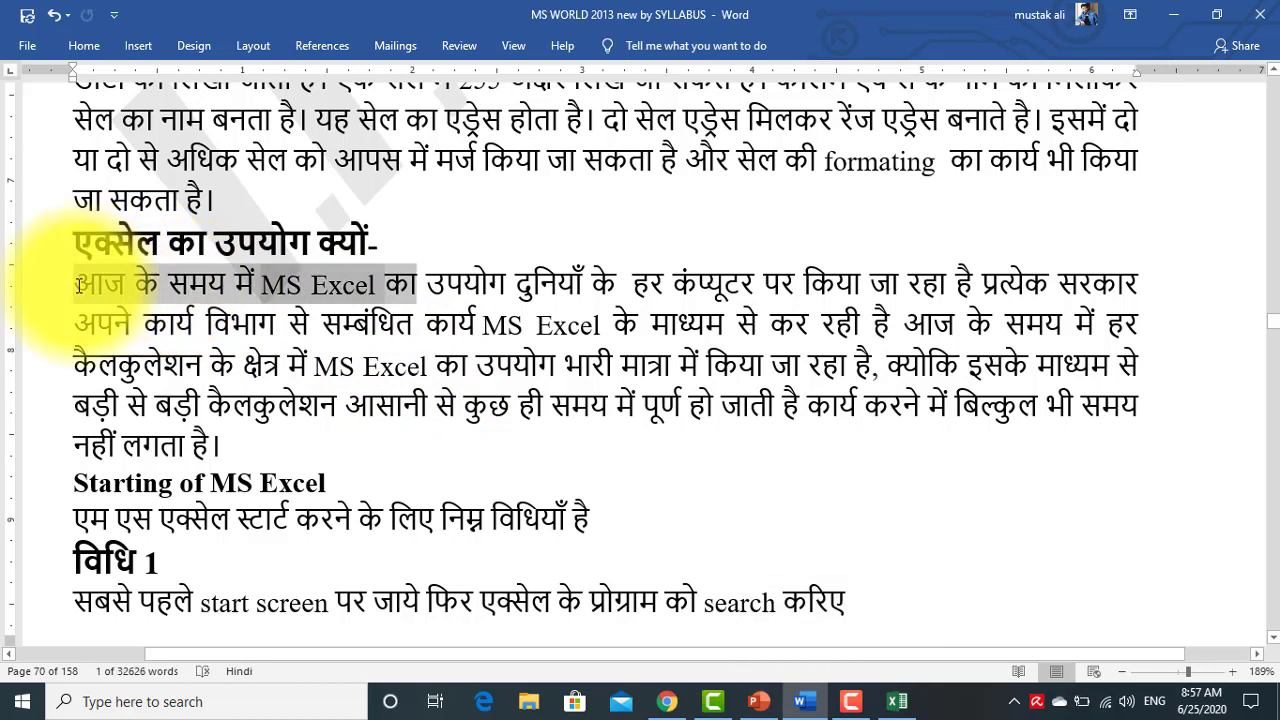
{"action": "key", "text": "ctrl+shift+Right"}
{"action": "key", "text": "ctrl+shift+Right"}
{"action": "key", "text": "ctrl+shift+Right"}
{"action": "key", "text": "ctrl+shift+Right"}
{"action": "key", "text": "ctrl+shift+Right"}
{"action": "key", "text": "ctrl+shift+Right"}
{"action": "key", "text": "ctrl+shift+Right"}
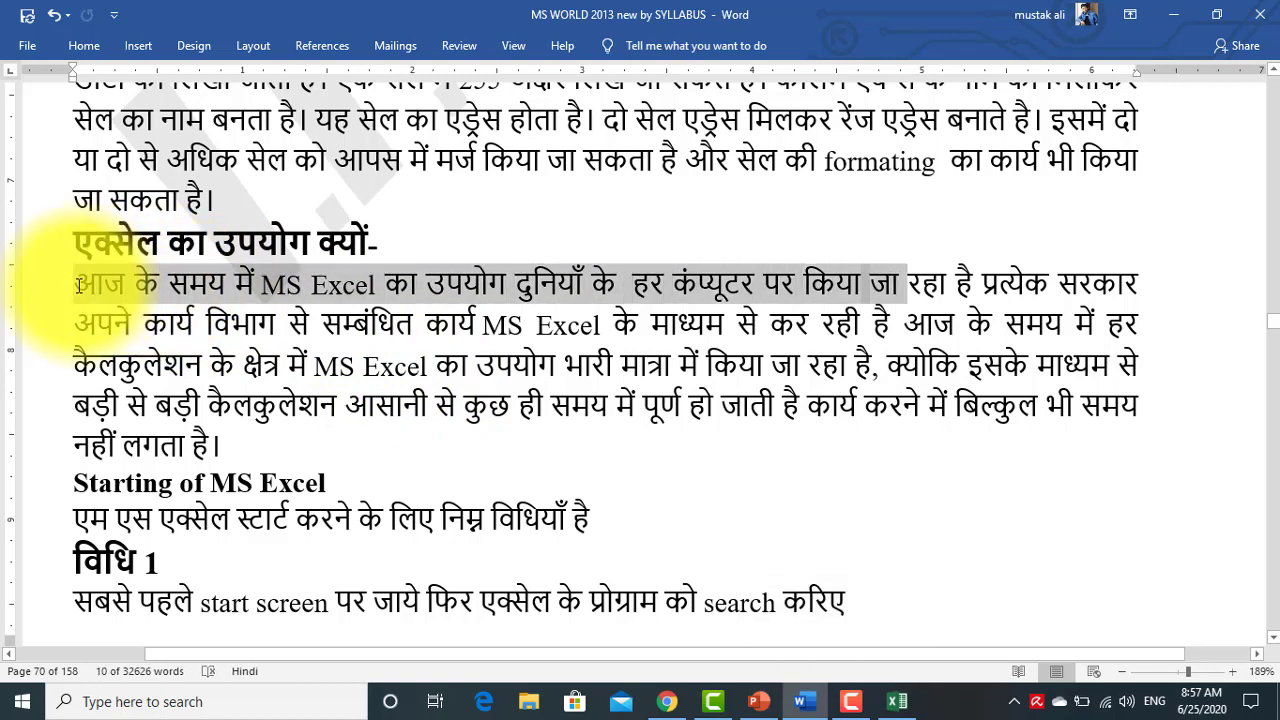
{"action": "key", "text": "ctrl+shift+Right"}
{"action": "key", "text": "ctrl+shift+Right"}
{"action": "key", "text": "ctrl+shift+Right"}
{"action": "key", "text": "ctrl+shift+Right"}
{"action": "key", "text": "ctrl+shift+Right"}
{"action": "key", "text": "ctrl+shift+Right"}
{"action": "key", "text": "ctrl+shift+Right"}
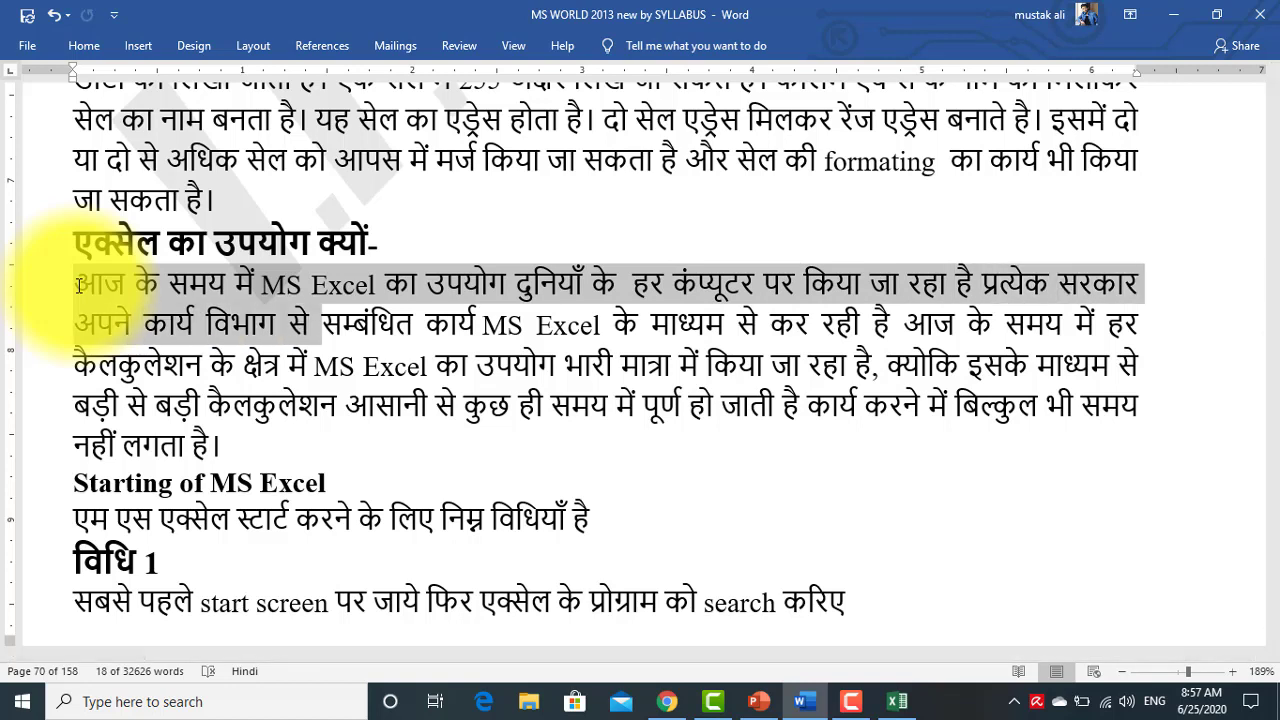
{"action": "key", "text": "ctrl+shift+Right"}
{"action": "key", "text": "ctrl+shift+Right"}
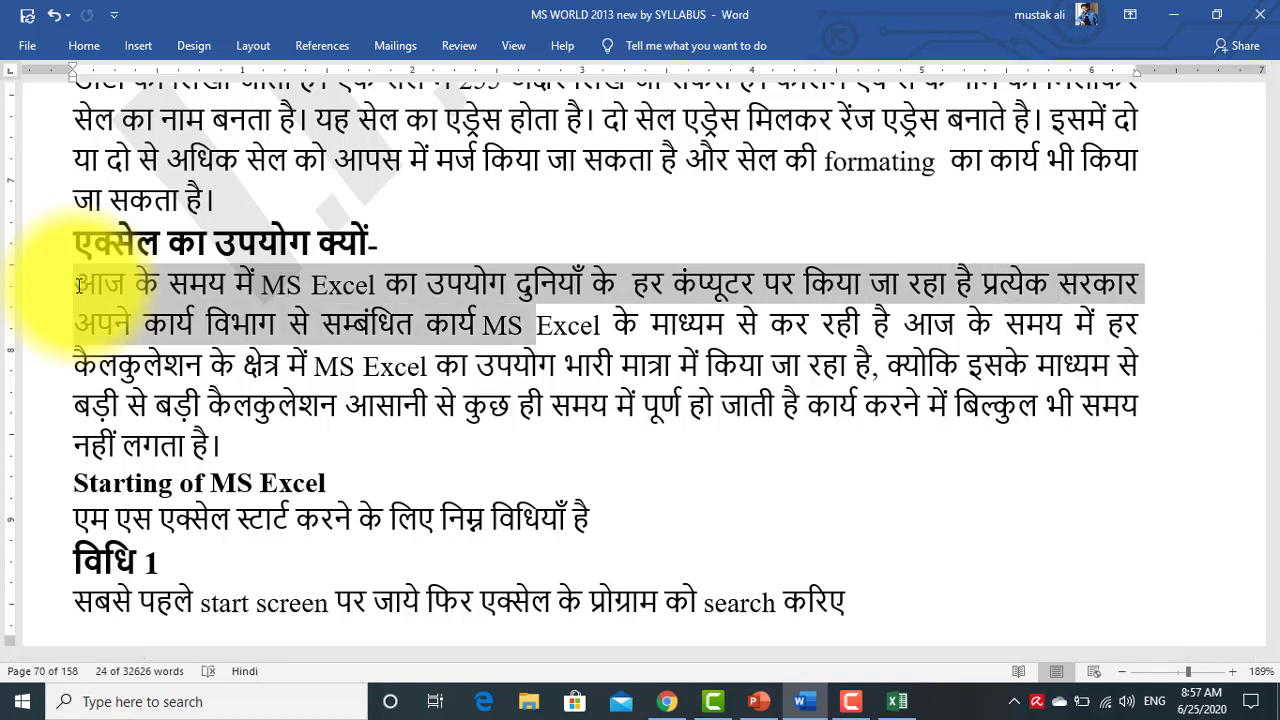
{"action": "key", "text": "ctrl+shift+Right"}
{"action": "key", "text": "ctrl+shift+Right"}
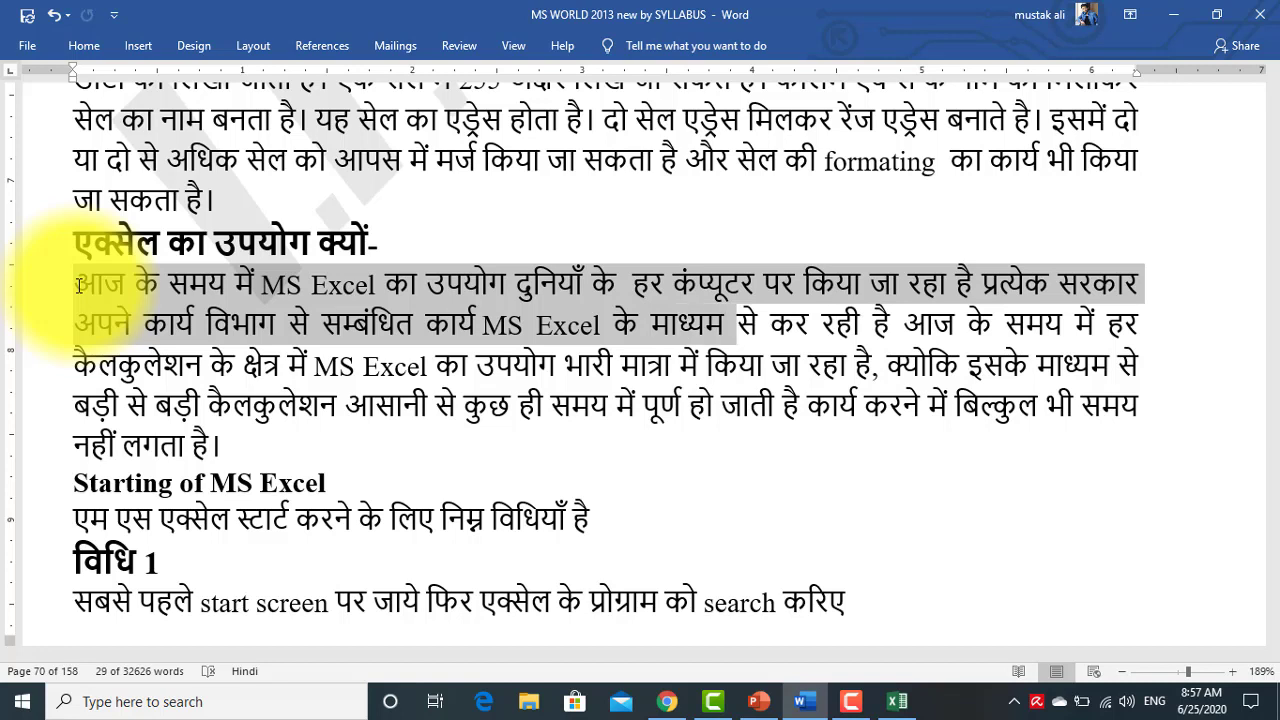
{"action": "key", "text": "ctrl+shift+Right"}
{"action": "key", "text": "ctrl+shift+Right"}
{"action": "key", "text": "ctrl+shift+Right"}
{"action": "key", "text": "ctrl+shift+Right"}
{"action": "key", "text": "ctrl+shift+Right"}
{"action": "key", "text": "ctrl+shift+Right"}
{"action": "key", "text": "ctrl+shift+Right"}
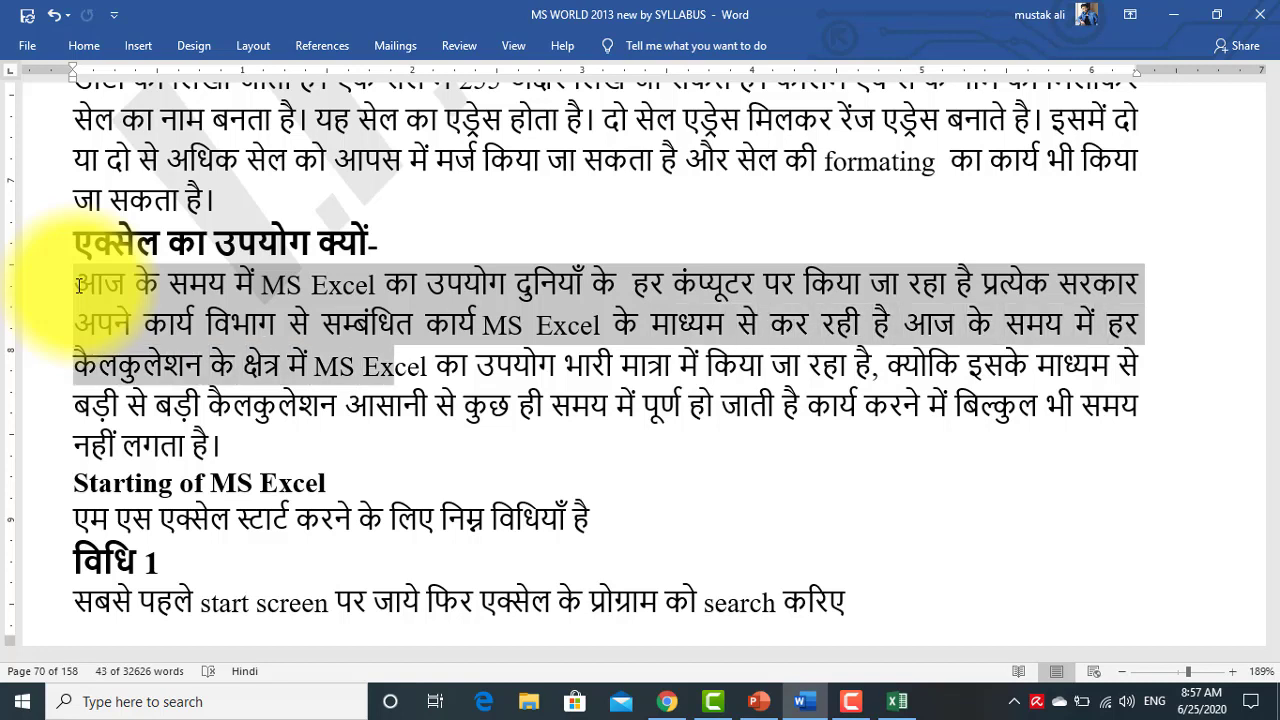
{"action": "key", "text": "ctrl+shift+Right"}
{"action": "key", "text": "ctrl+shift+Right"}
{"action": "key", "text": "ctrl+shift+Right"}
{"action": "key", "text": "ctrl+shift+Right"}
{"action": "key", "text": "ctrl+shift+Right"}
{"action": "key", "text": "ctrl+shift+Right"}
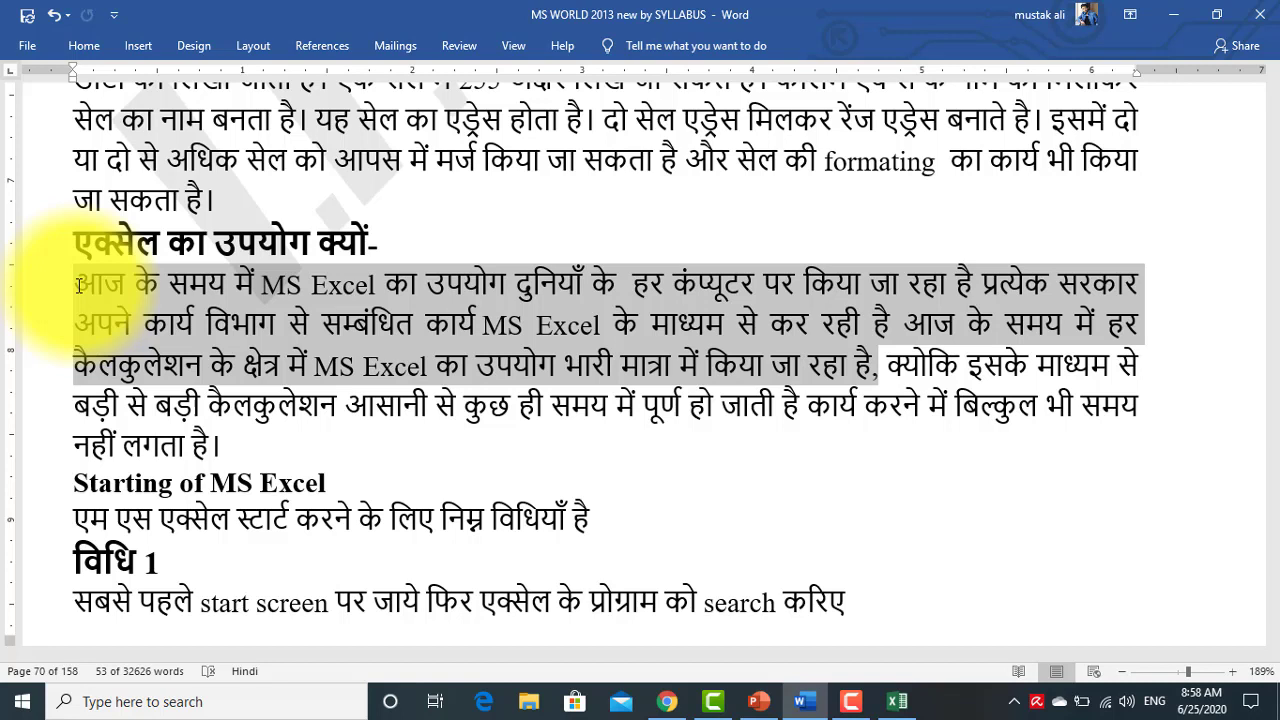
{"action": "key", "text": "ctrl+shift+Right"}
{"action": "key", "text": "ctrl+shift+Right"}
{"action": "key", "text": "ctrl+shift+Right"}
{"action": "key", "text": "ctrl+shift+Right"}
{"action": "key", "text": "ctrl+shift+Right"}
{"action": "key", "text": "ctrl+shift+Right"}
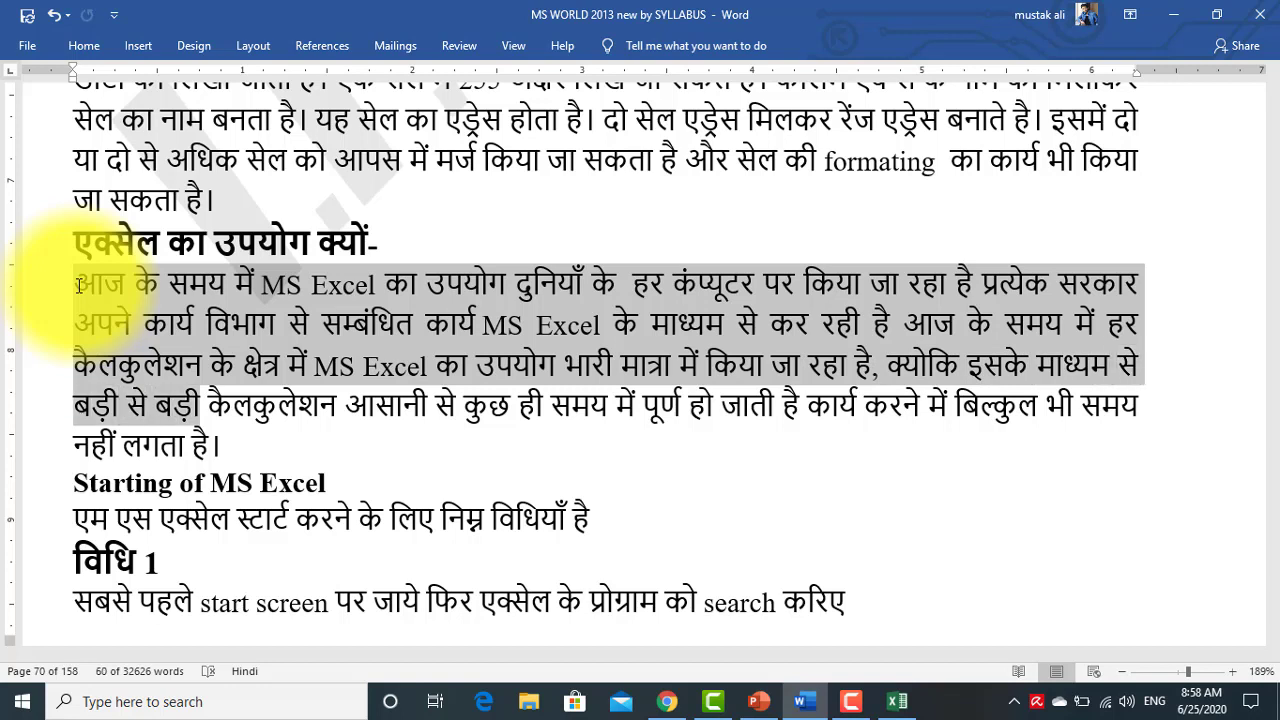
{"action": "key", "text": "ctrl+shift+Right"}
{"action": "key", "text": "ctrl+shift+Right"}
{"action": "key", "text": "ctrl+shift+Right"}
{"action": "key", "text": "ctrl+shift+Right"}
{"action": "key", "text": "ctrl+shift+Right"}
{"action": "key", "text": "ctrl+shift+Right"}
{"action": "key", "text": "ctrl+shift+Right"}
{"action": "key", "text": "ctrl+shift+Right"}
{"action": "key", "text": "ctrl+shift+Right"}
{"action": "key", "text": "ctrl+shift+Right"}
{"action": "key", "text": "ctrl+shift+Right"}
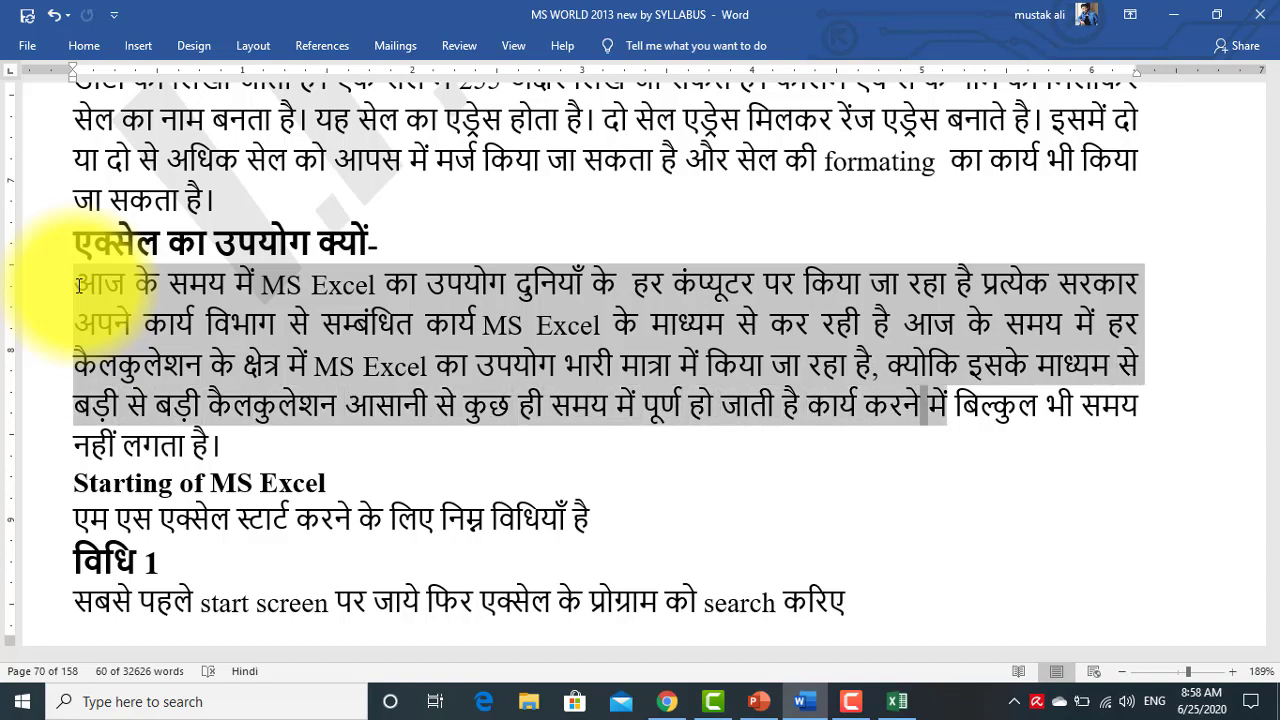
{"action": "key", "text": "ctrl+shift+Right"}
{"action": "key", "text": "ctrl+shift+Right"}
{"action": "key", "text": "ctrl+shift+Right"}
{"action": "key", "text": "ctrl+shift+Right"}
{"action": "key", "text": "ctrl+shift+Right"}
{"action": "key", "text": "ctrl+shift+Right"}
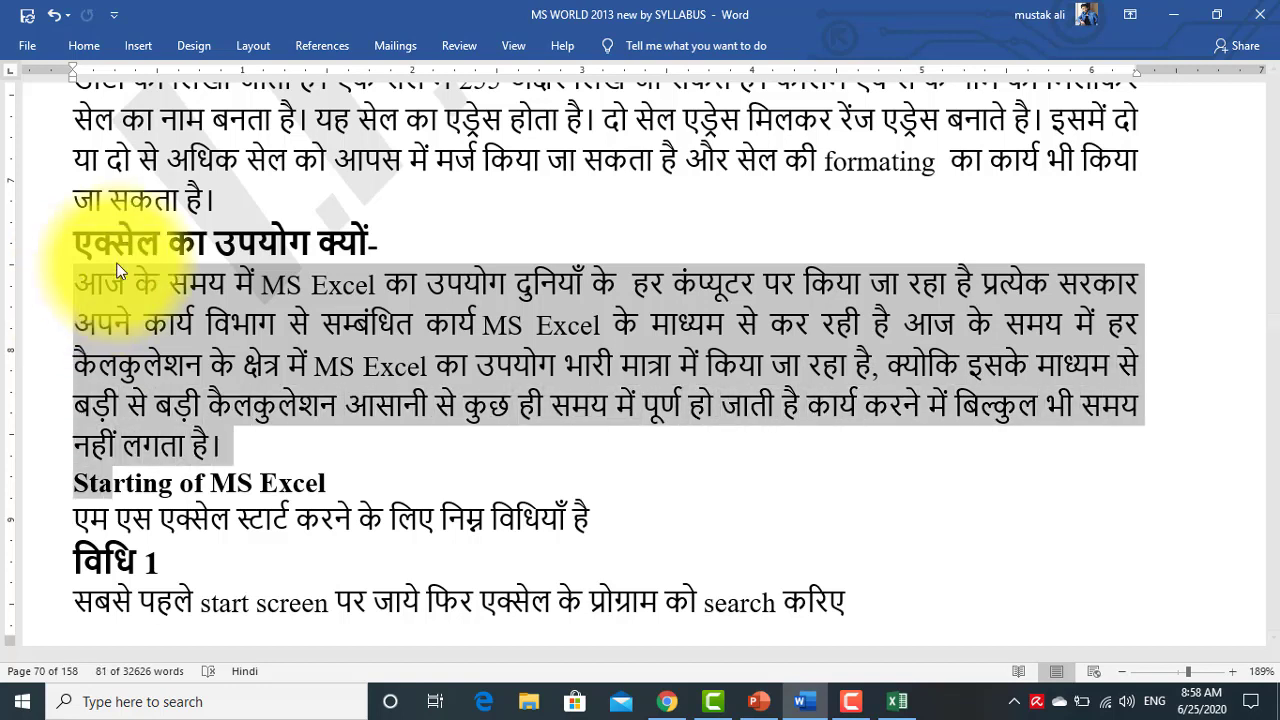
{"action": "scroll", "coordinate": [171, 400], "scroll_direction": "down", "scroll_amount": 3}
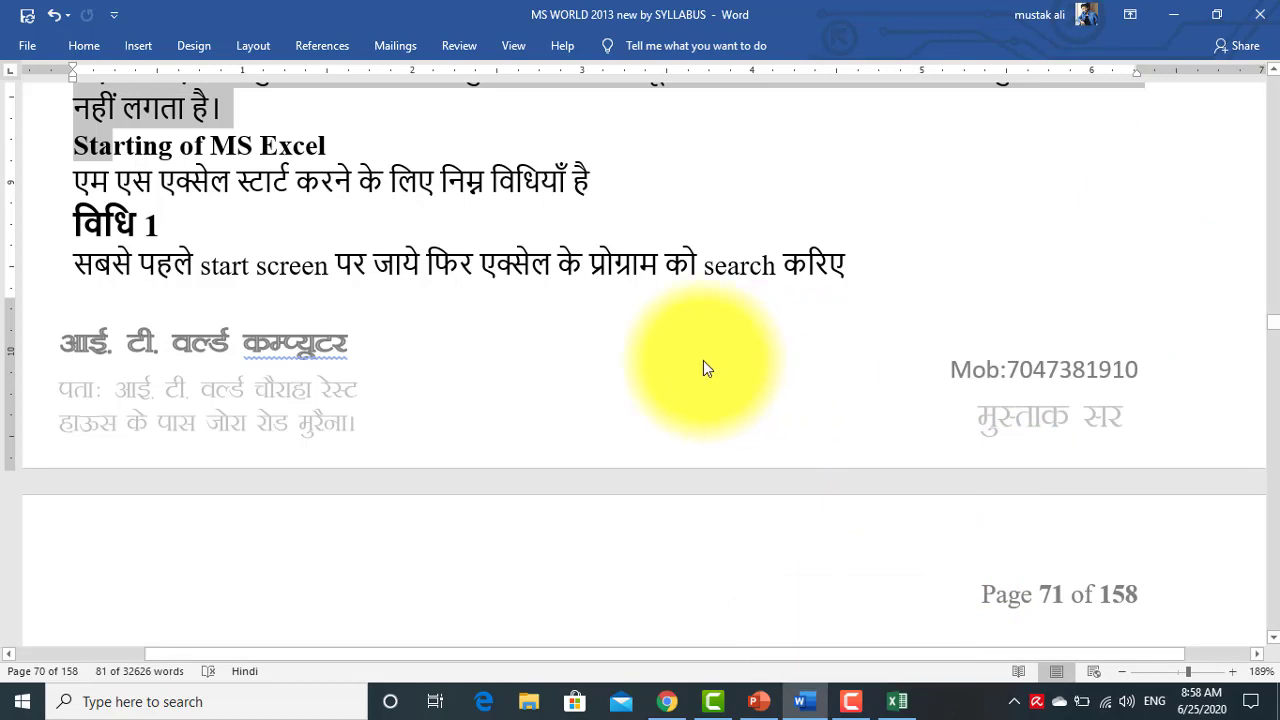
{"action": "key", "text": "super+r"}
{"action": "type", "text": "e"}
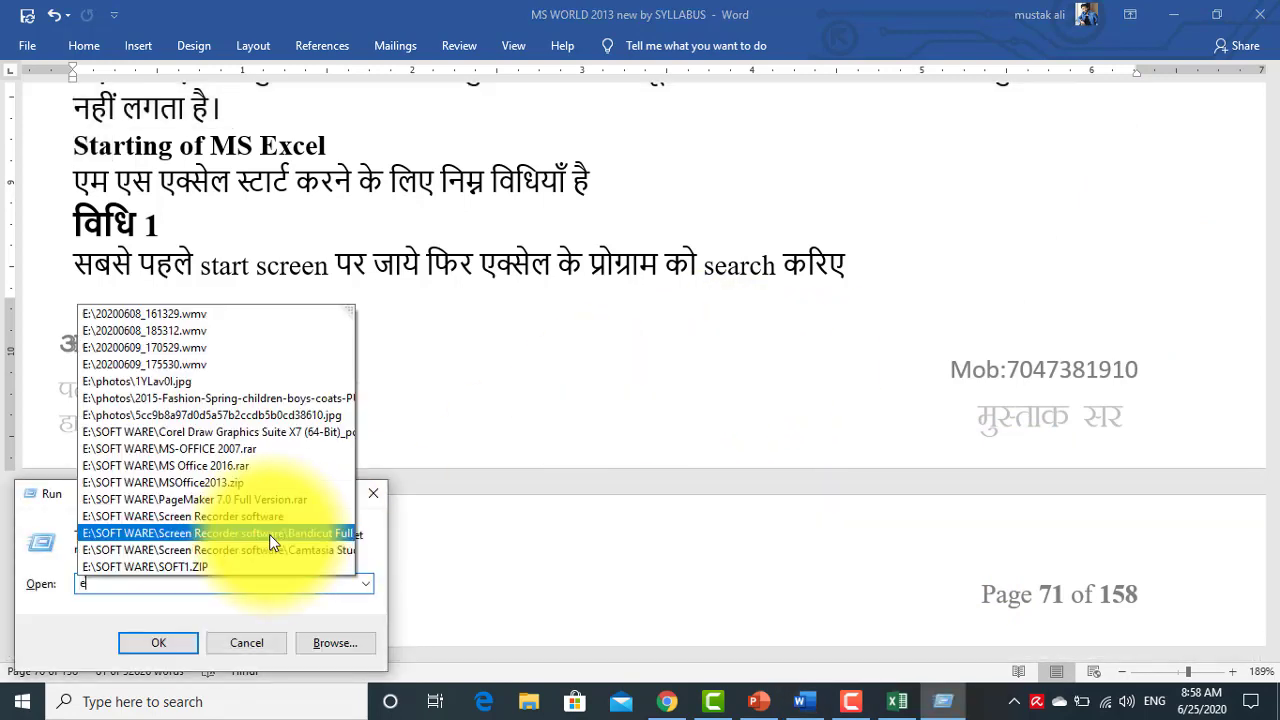
{"action": "type", "text": "xcel"}
{"action": "left_click", "coordinate": [181, 645]}
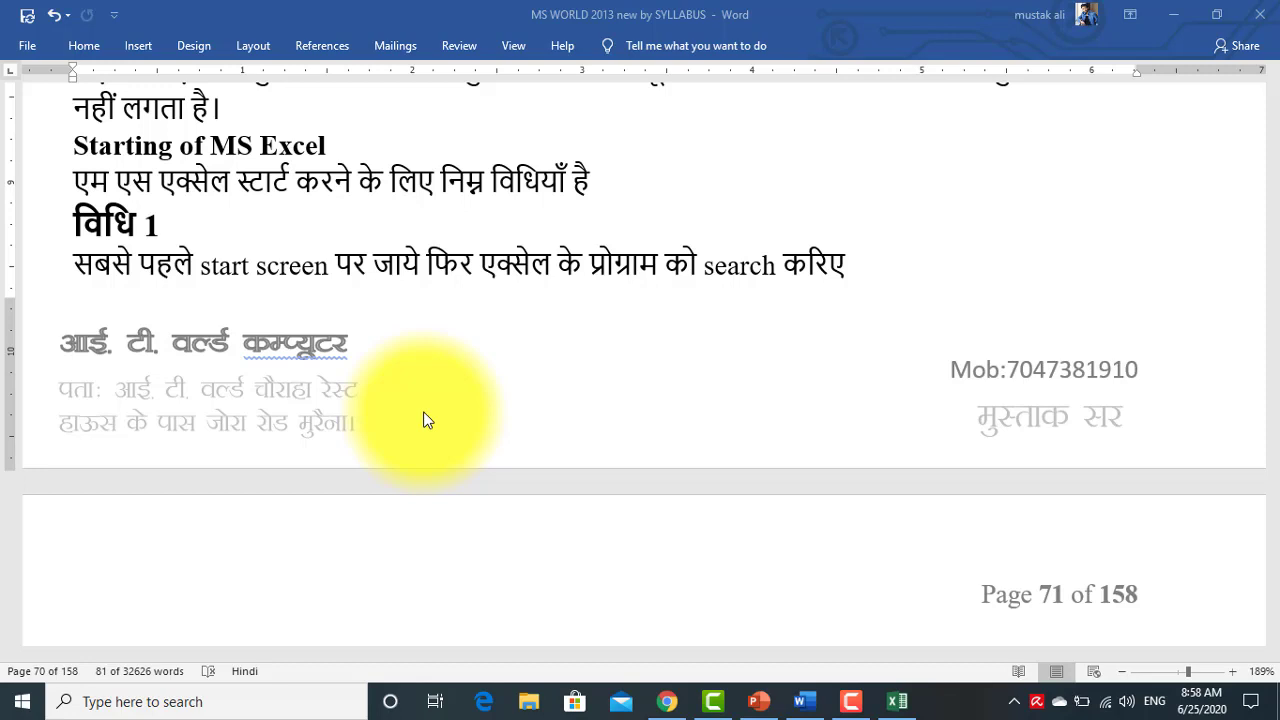
{"action": "left_click", "coordinate": [10, 708]}
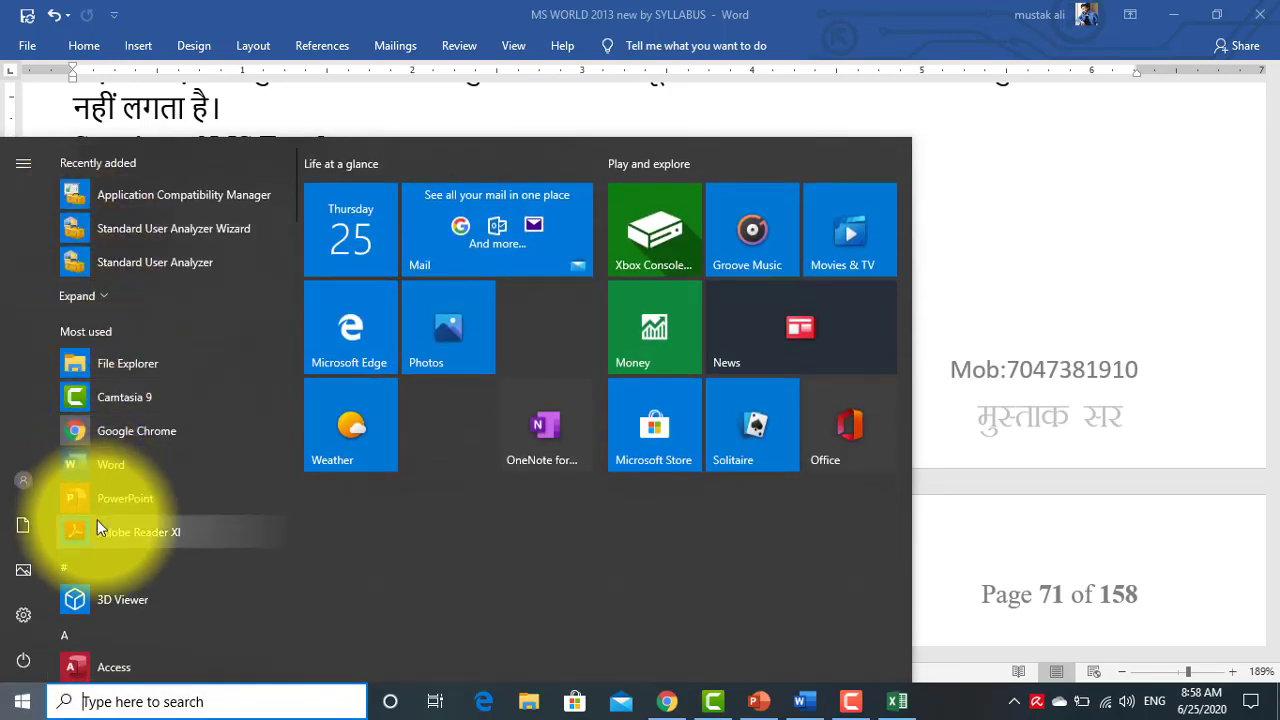
{"action": "scroll", "coordinate": [97, 520], "scroll_direction": "down", "scroll_amount": 3}
{"action": "scroll", "coordinate": [97, 521], "scroll_direction": "up", "scroll_amount": 3}
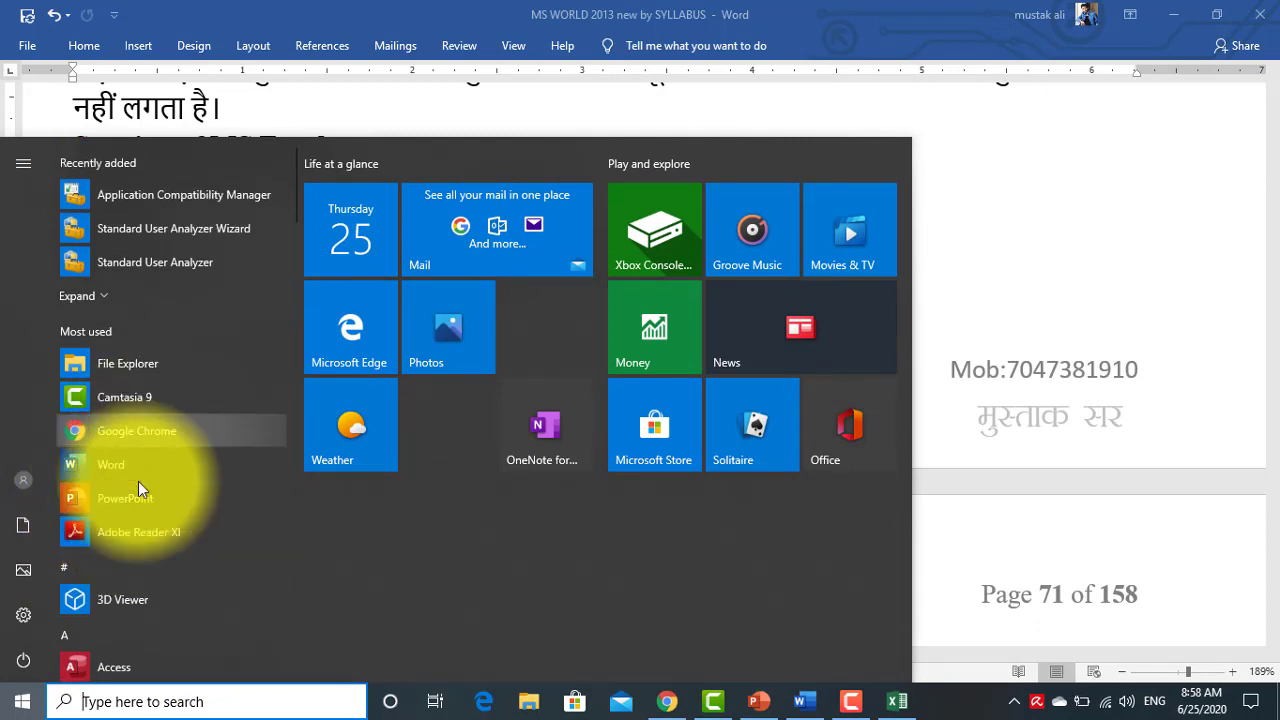
{"action": "scroll", "coordinate": [110, 490], "scroll_direction": "down", "scroll_amount": 3}
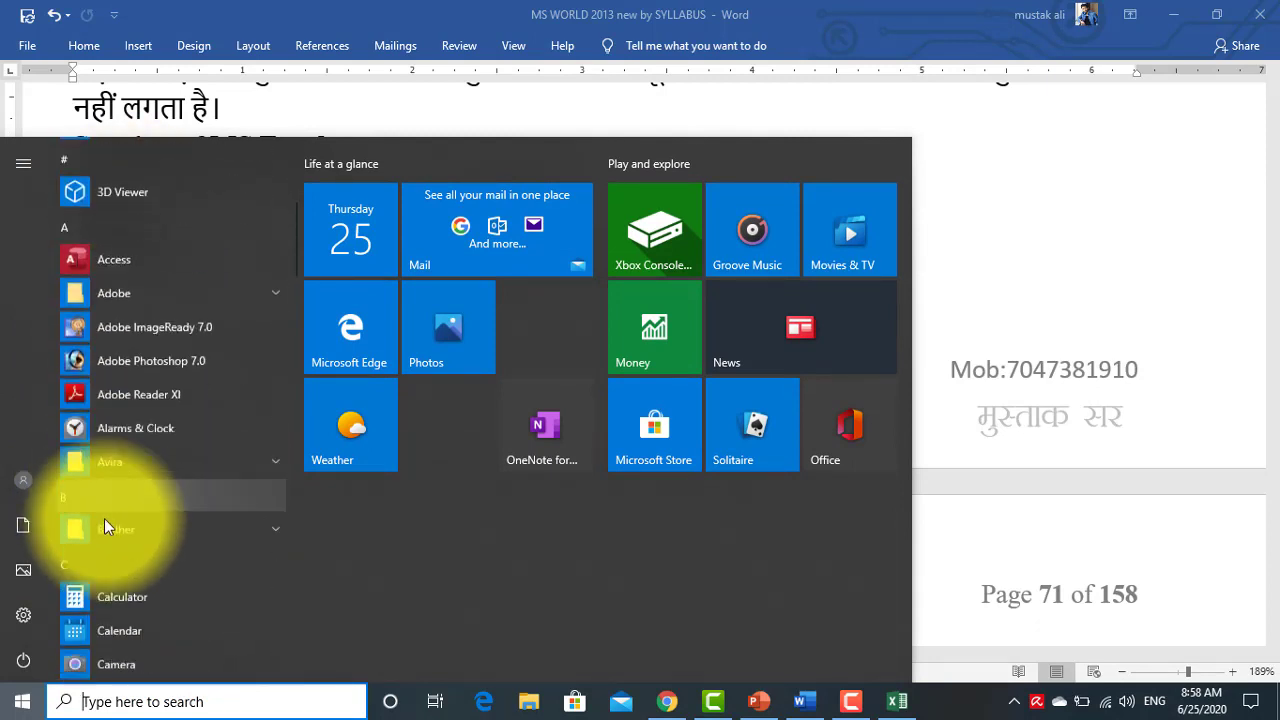
{"action": "scroll", "coordinate": [140, 630], "scroll_direction": "down", "scroll_amount": 3}
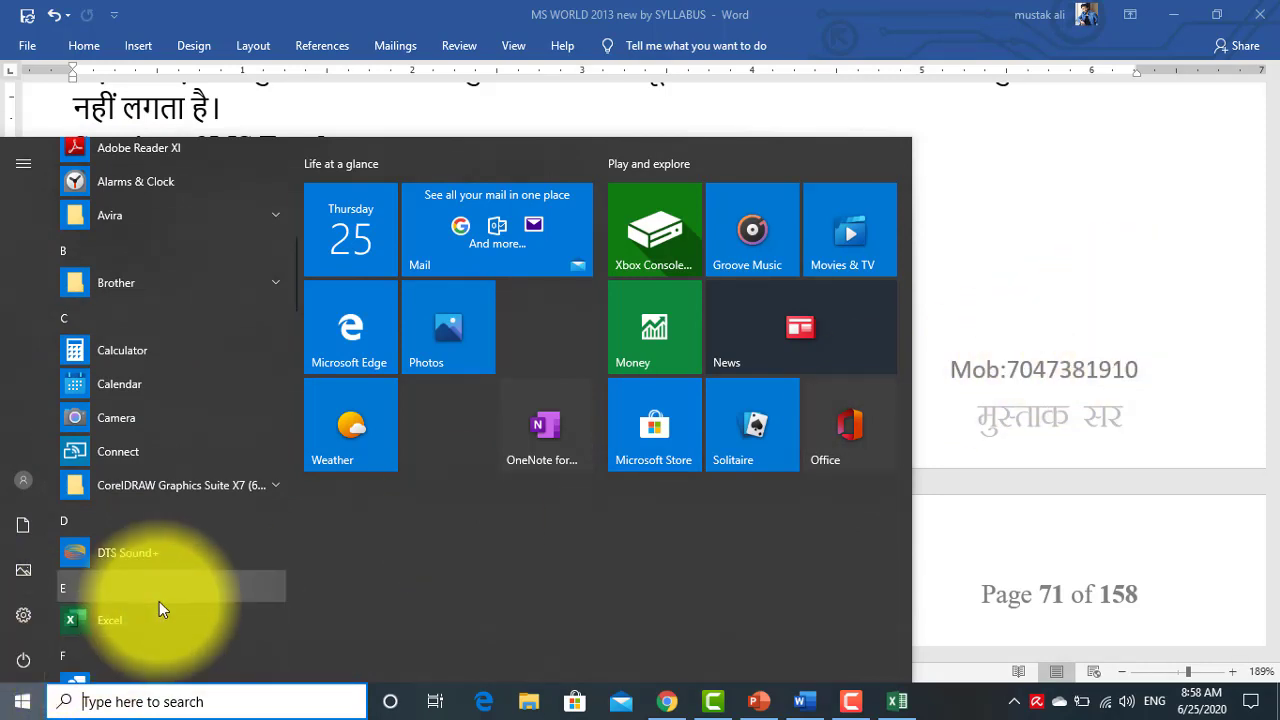
{"action": "left_click", "coordinate": [960, 312]}
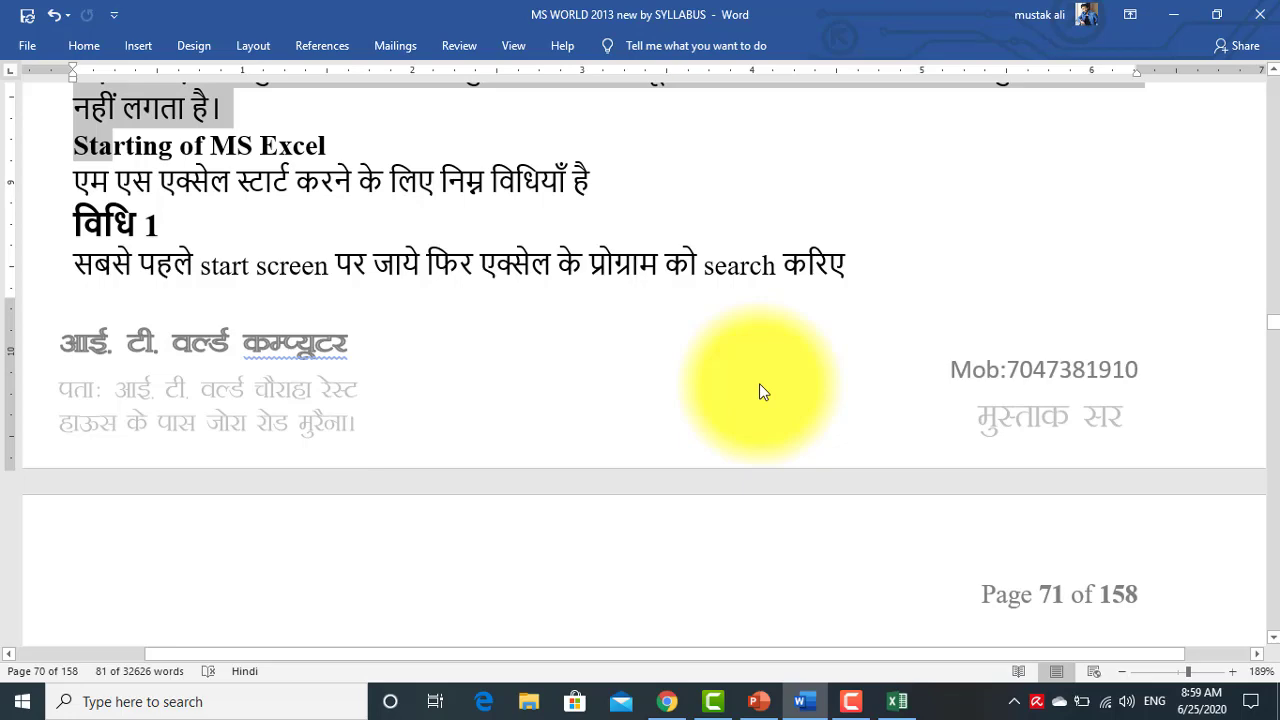
Step: Scroll down to page 71's labelled diagram of the Excel window elements
{"action": "scroll", "coordinate": [712, 410], "scroll_direction": "down", "scroll_amount": 2}
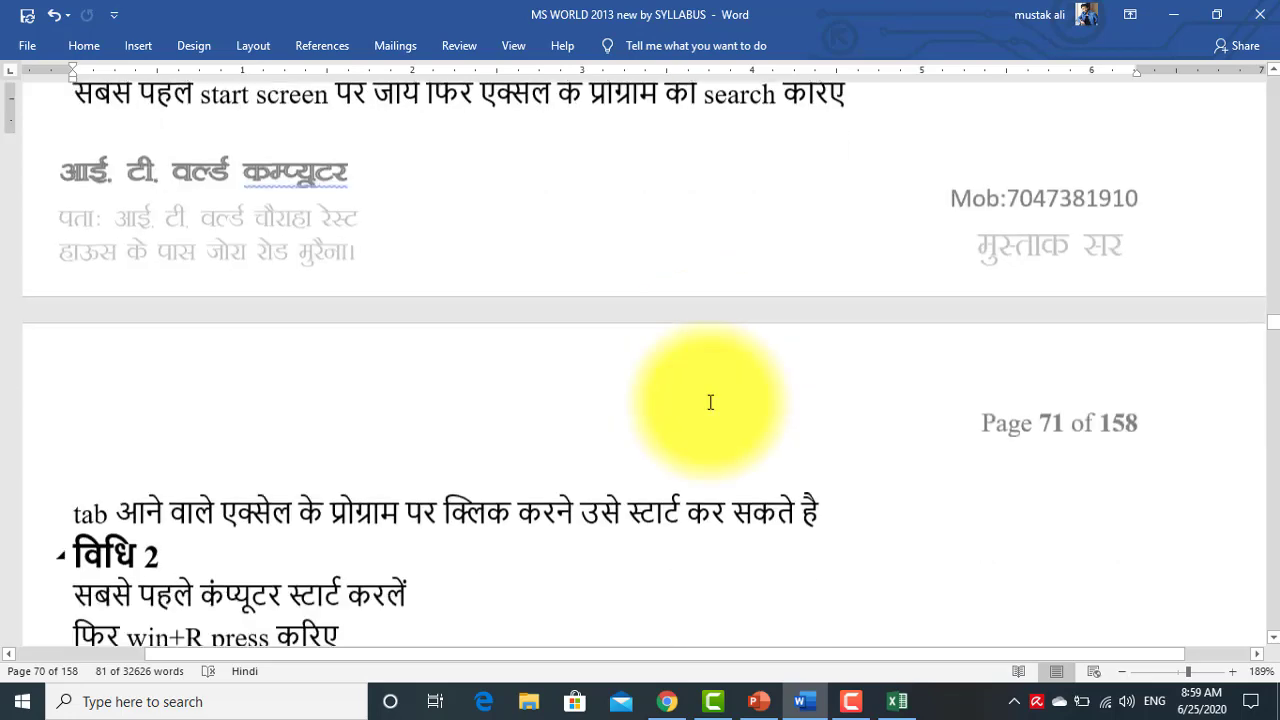
{"action": "scroll", "coordinate": [709, 400], "scroll_direction": "down", "scroll_amount": 3}
{"action": "scroll", "coordinate": [709, 400], "scroll_direction": "down", "scroll_amount": 3}
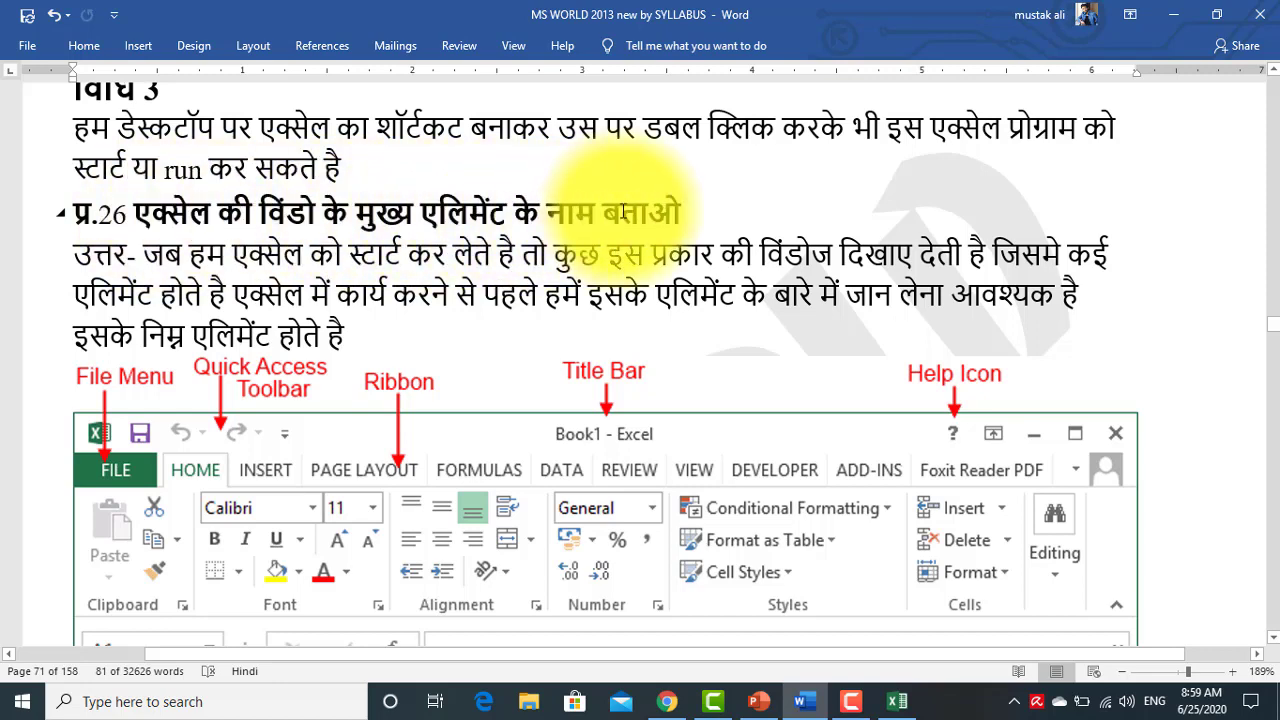
{"action": "scroll", "coordinate": [655, 213], "scroll_direction": "down", "scroll_amount": 2}
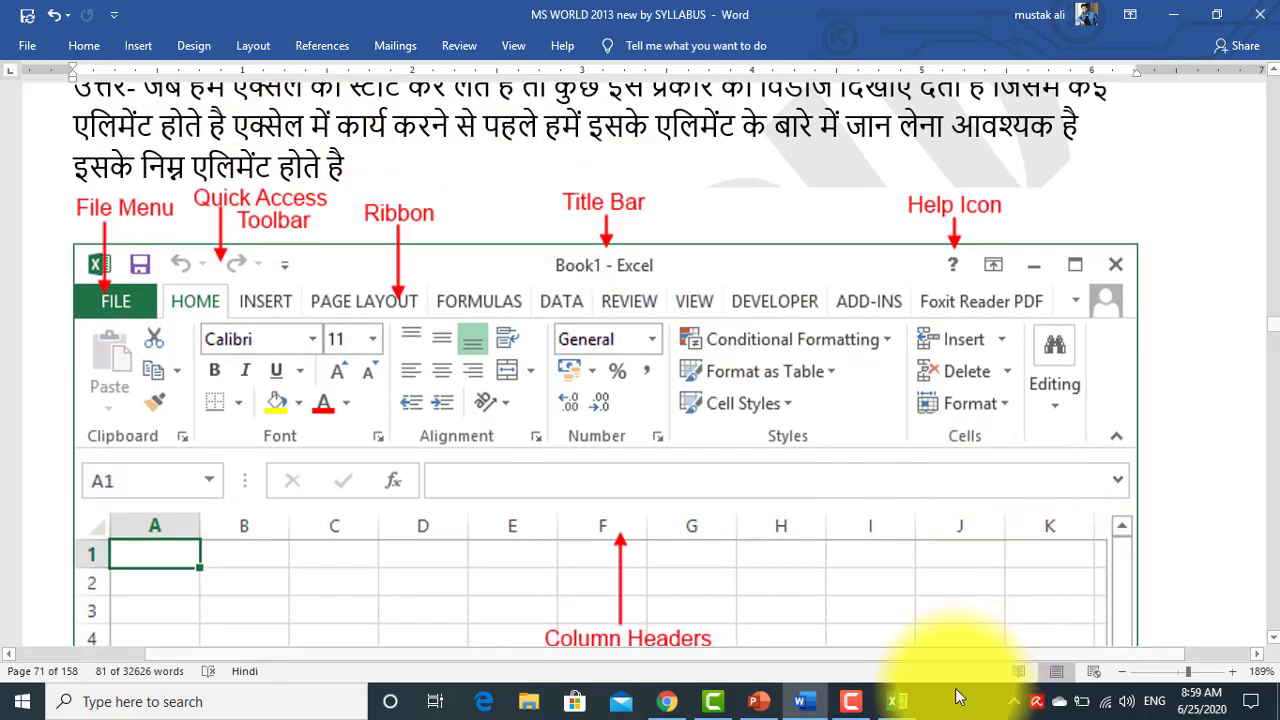
Step: Show Excel's Book1, flipping between the Insert and Home ribbon tabs, and return to Word
{"action": "left_click", "coordinate": [897, 701]}
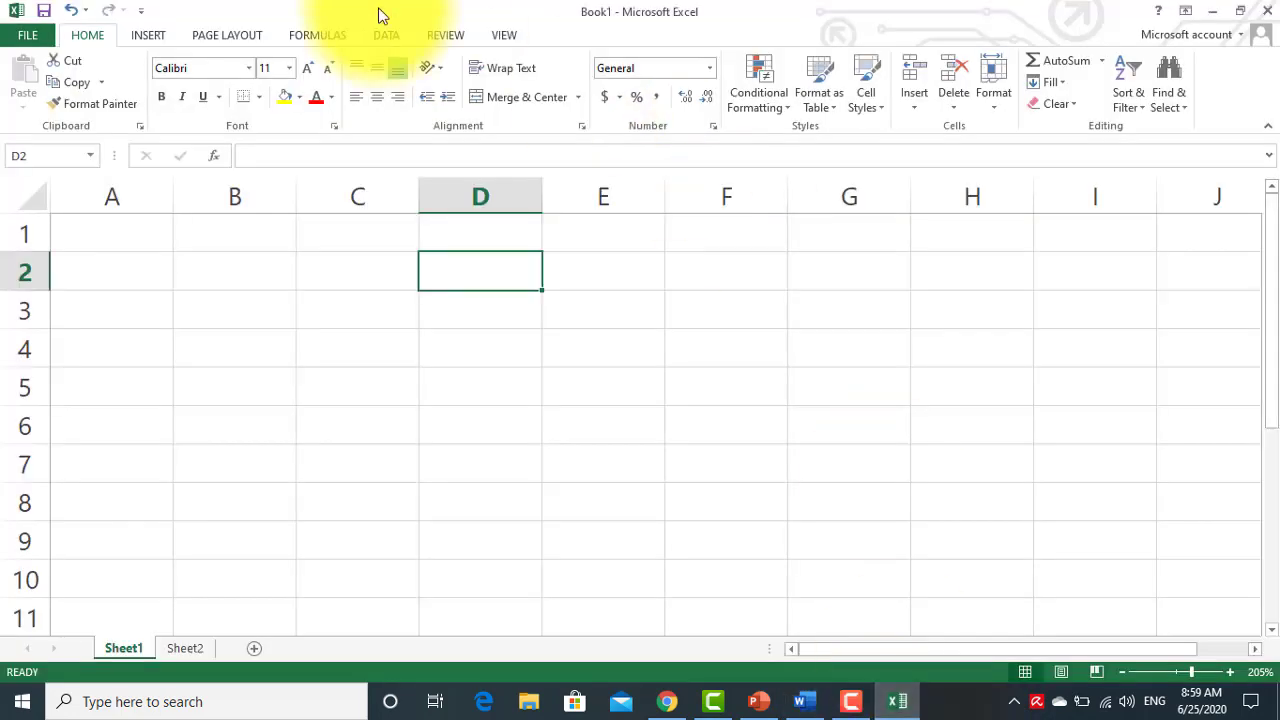
{"action": "left_click", "coordinate": [897, 701]}
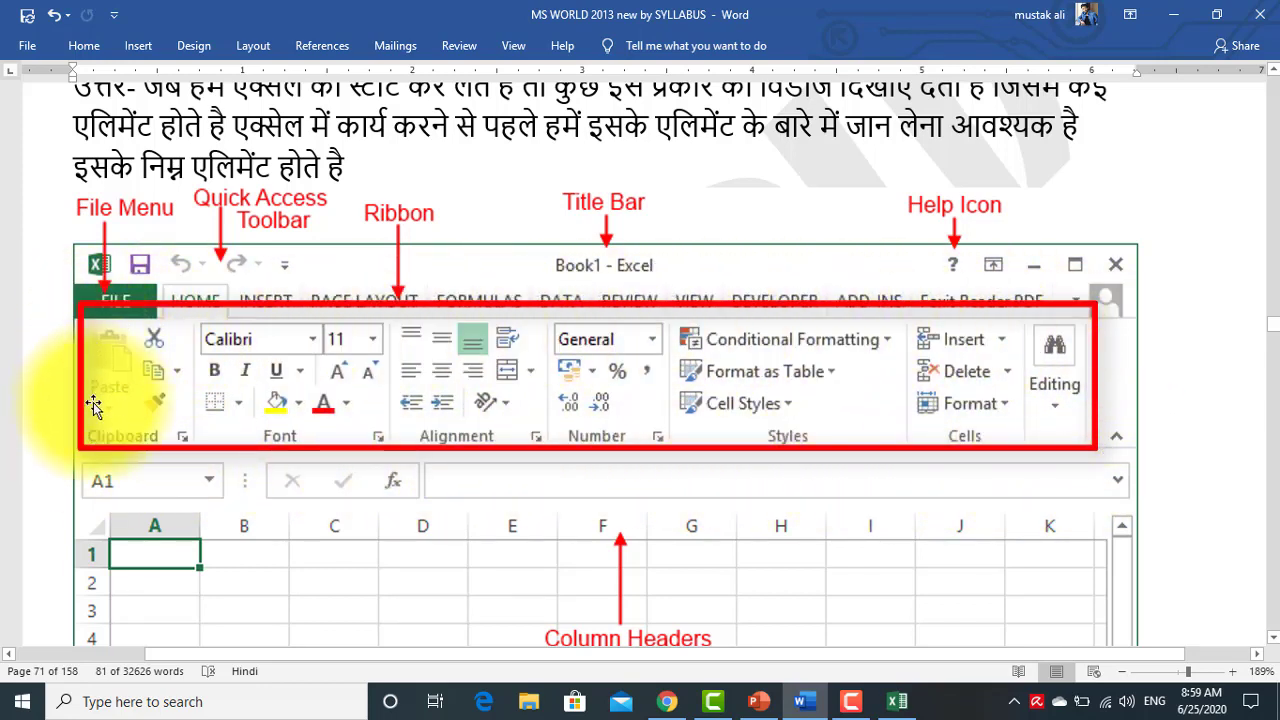
{"action": "left_click", "coordinate": [897, 701]}
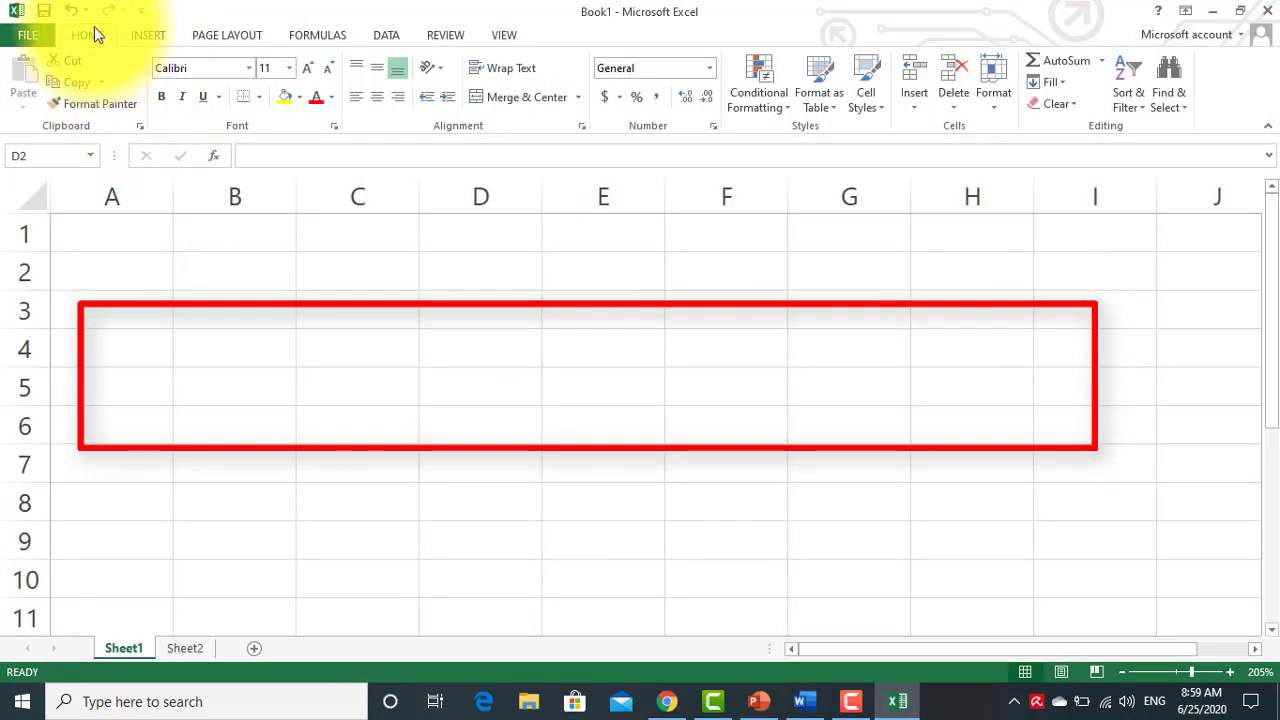
{"action": "left_click", "coordinate": [145, 36]}
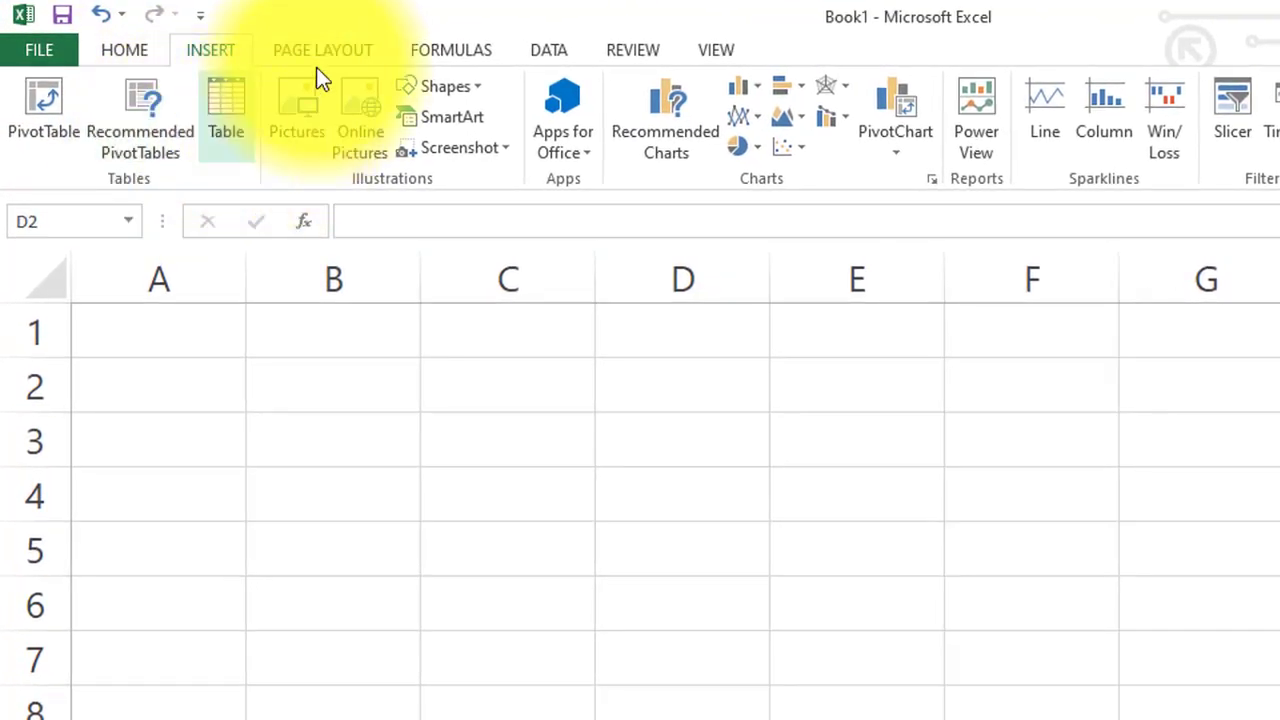
{"action": "scroll", "coordinate": [245, 118], "scroll_direction": "down", "scroll_amount": 1}
{"action": "left_click", "coordinate": [146, 53]}
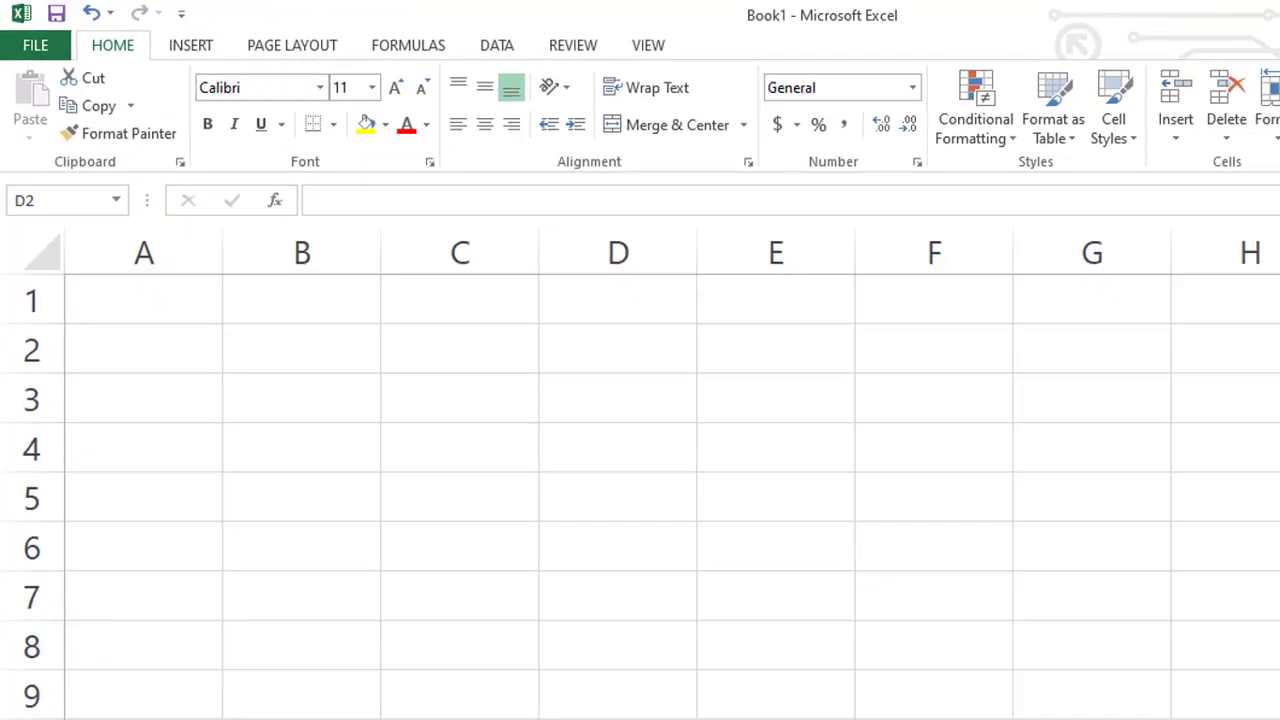
{"action": "key", "text": "alt+Tab"}
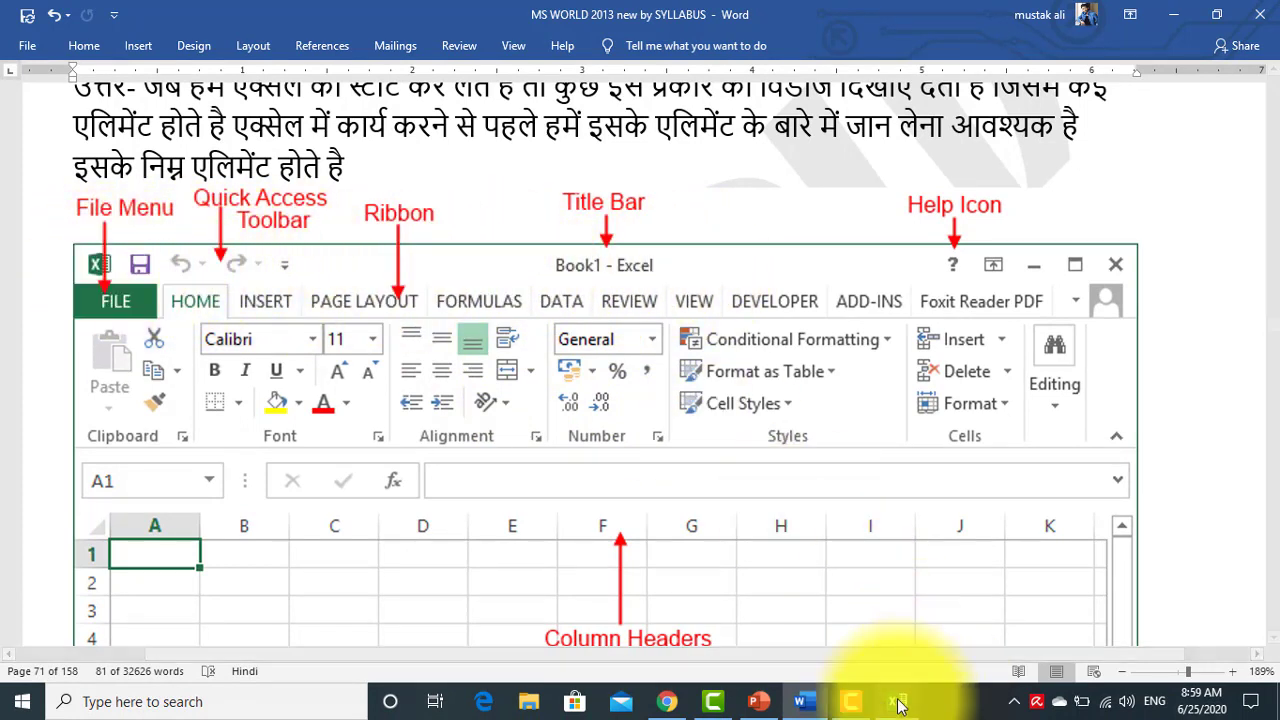
{"action": "key", "text": "alt+Tab"}
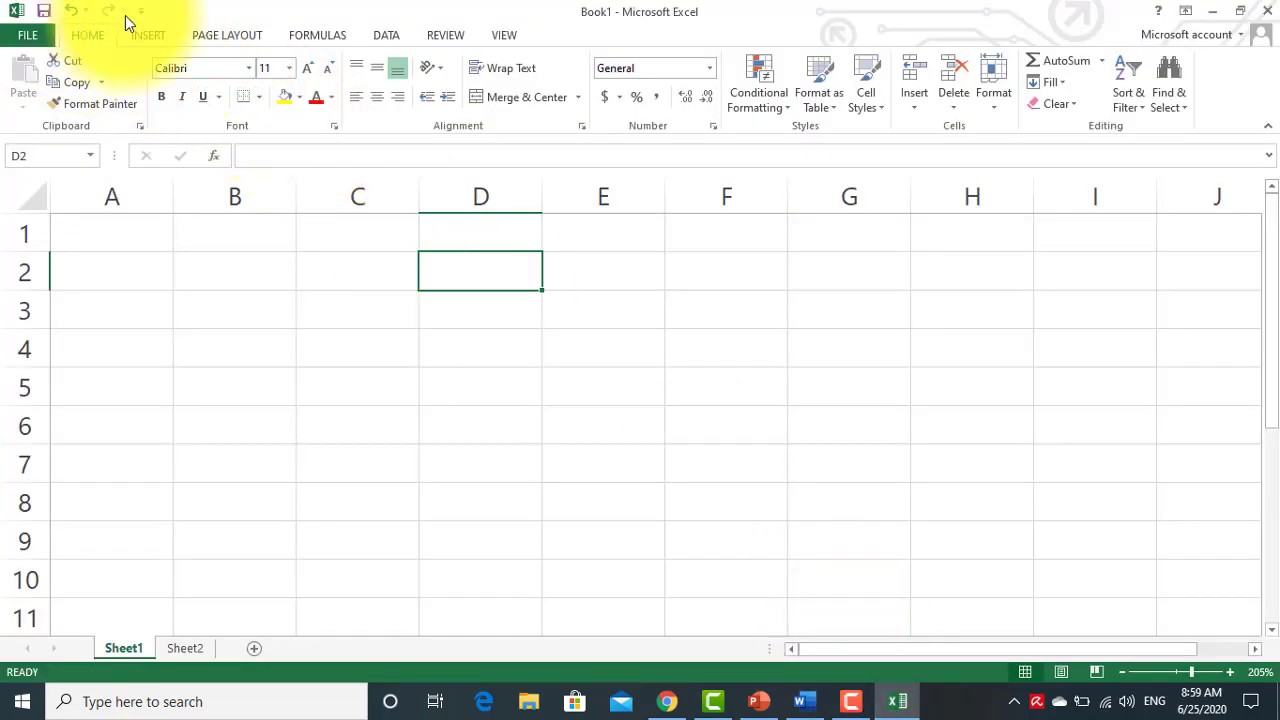
{"action": "left_click", "coordinate": [900, 705]}
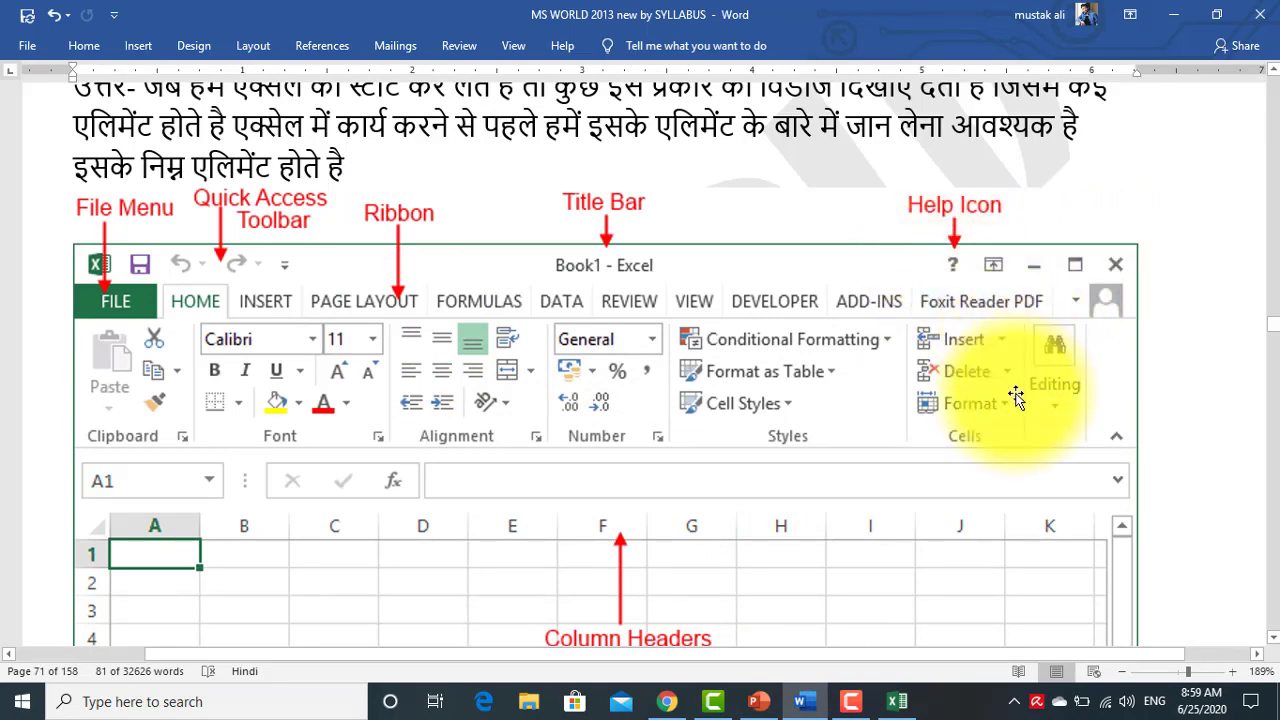
Step: Scroll through the annotated Excel screenshot to the Title, Ribbon, Status and Scroll bar descriptions
{"action": "scroll", "coordinate": [817, 451], "scroll_direction": "down", "scroll_amount": 3}
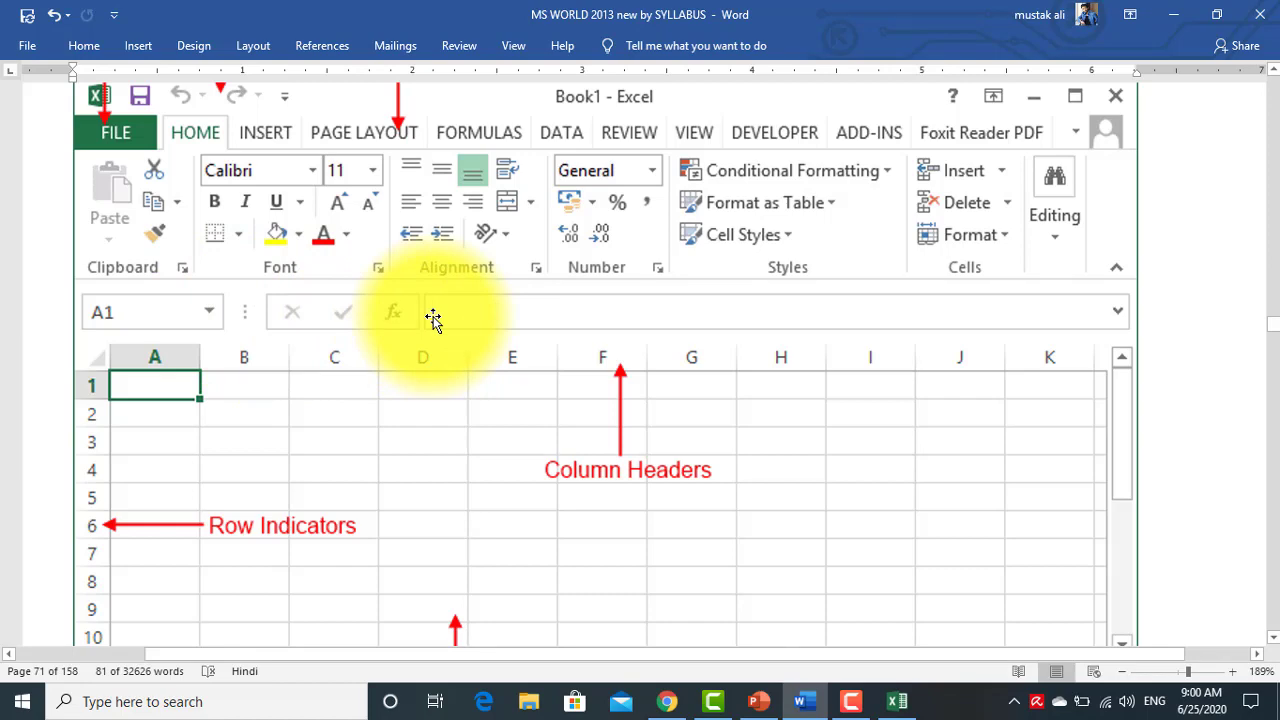
{"action": "scroll", "coordinate": [432, 318], "scroll_direction": "down", "scroll_amount": 3}
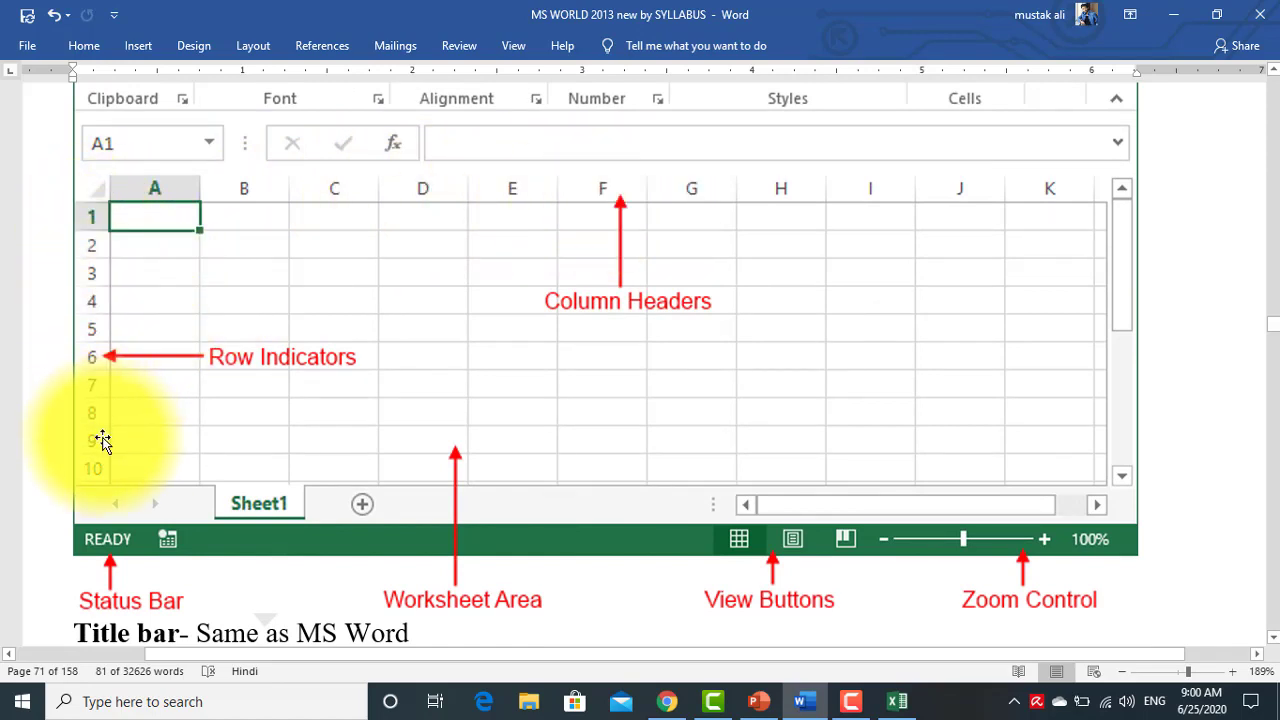
{"action": "scroll", "coordinate": [100, 443], "scroll_direction": "down", "scroll_amount": 2}
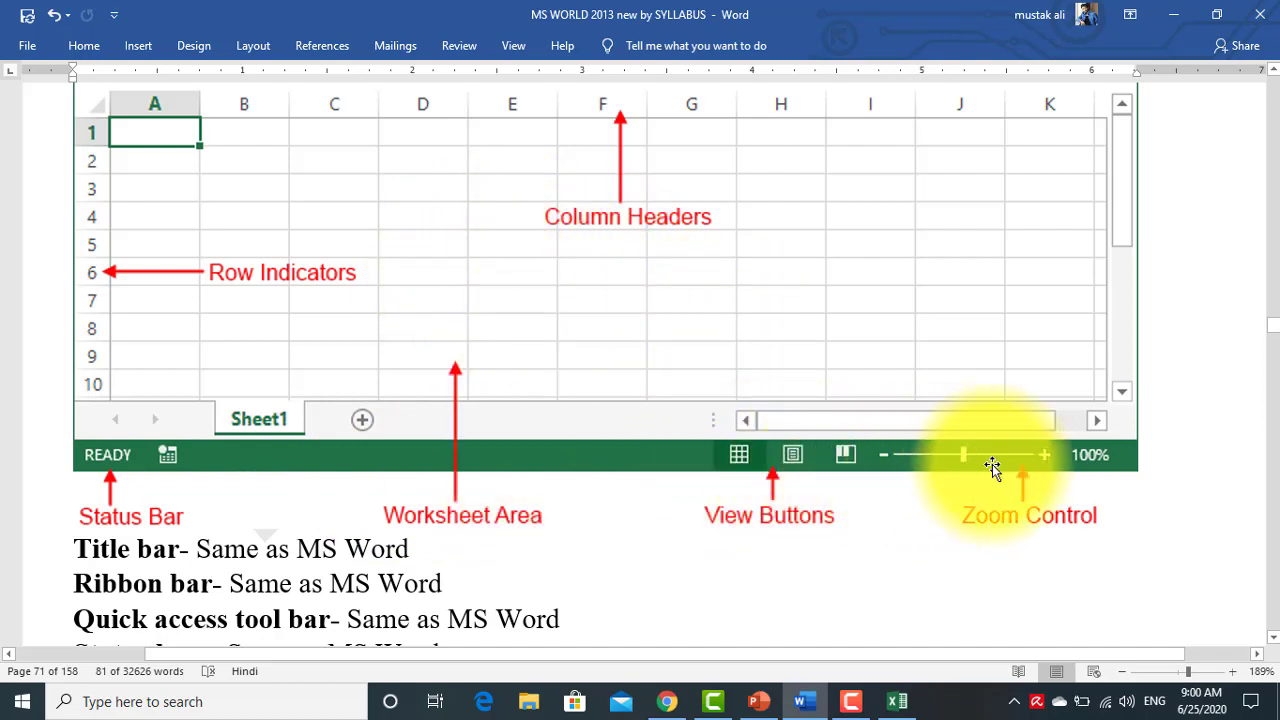
{"action": "scroll", "coordinate": [1117, 420], "scroll_direction": "up", "scroll_amount": 3}
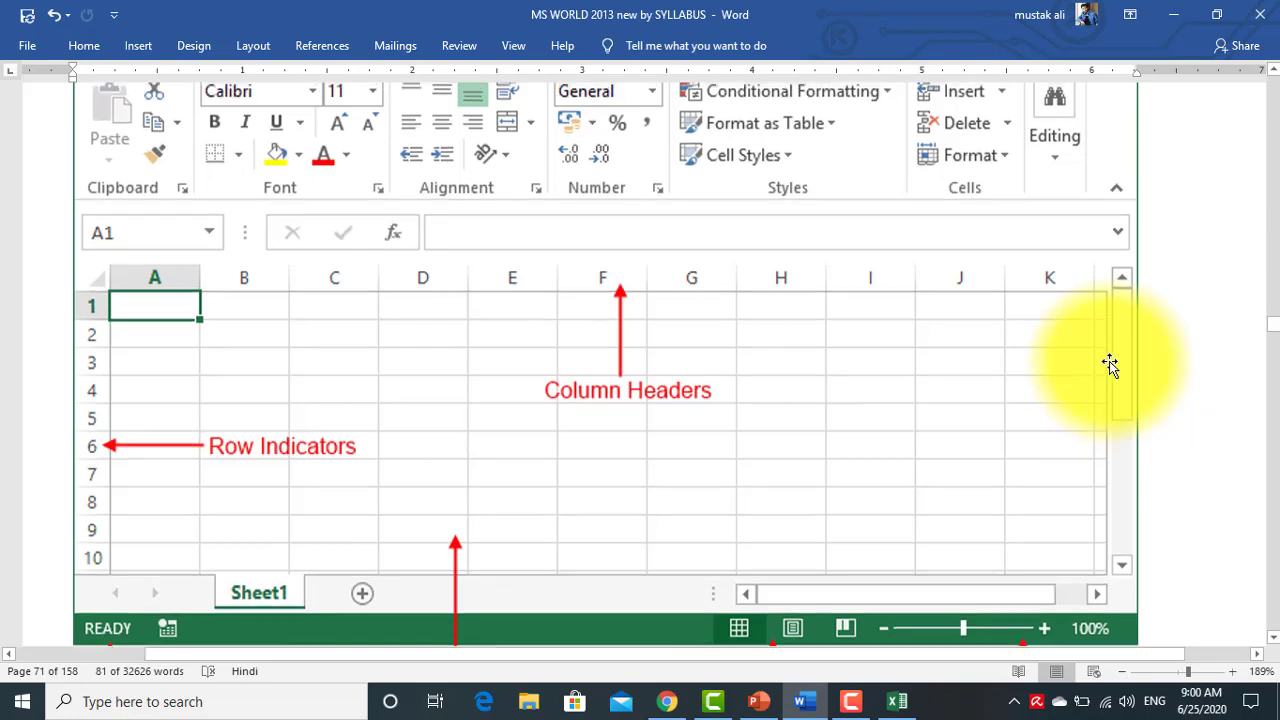
{"action": "scroll", "coordinate": [1110, 360], "scroll_direction": "up", "scroll_amount": 3}
{"action": "scroll", "coordinate": [283, 446], "scroll_direction": "down", "scroll_amount": 3}
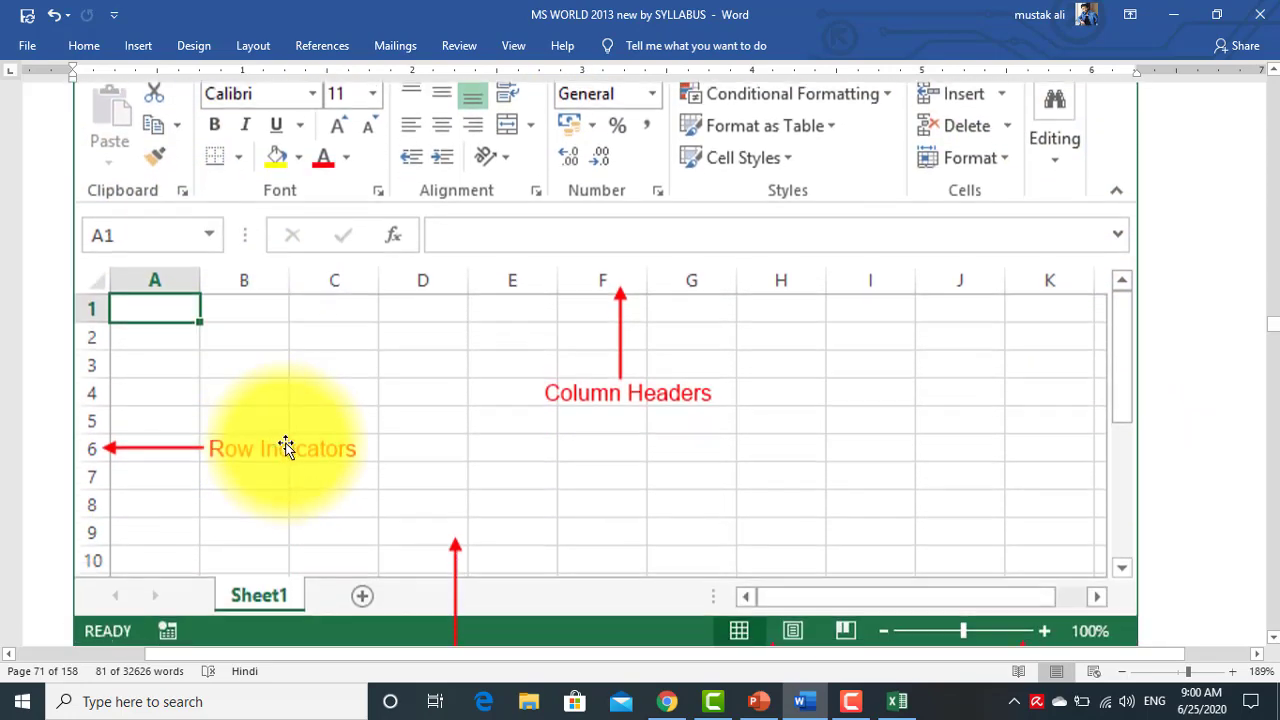
{"action": "scroll", "coordinate": [520, 430], "scroll_direction": "down", "scroll_amount": 2}
Step: Scroll past the Formula bar description to the footer of page 71
{"action": "scroll", "coordinate": [660, 445], "scroll_direction": "down", "scroll_amount": 5}
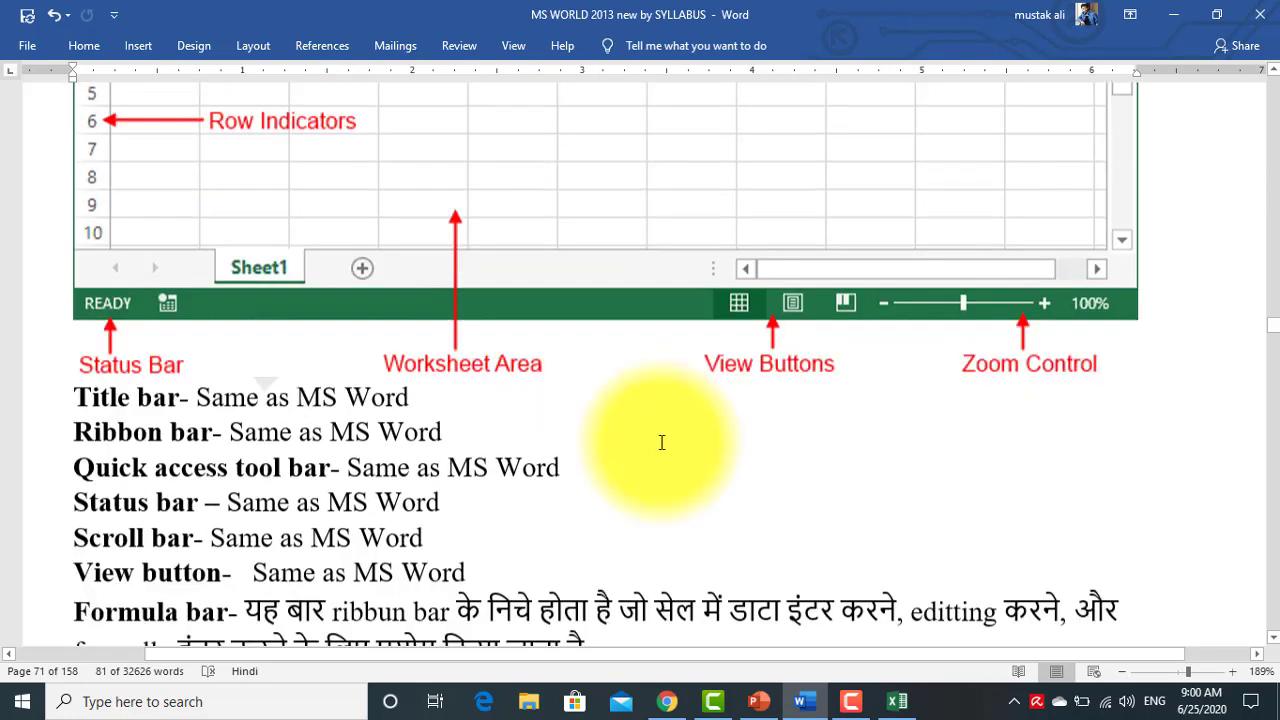
{"action": "scroll", "coordinate": [430, 357], "scroll_direction": "down", "scroll_amount": 2}
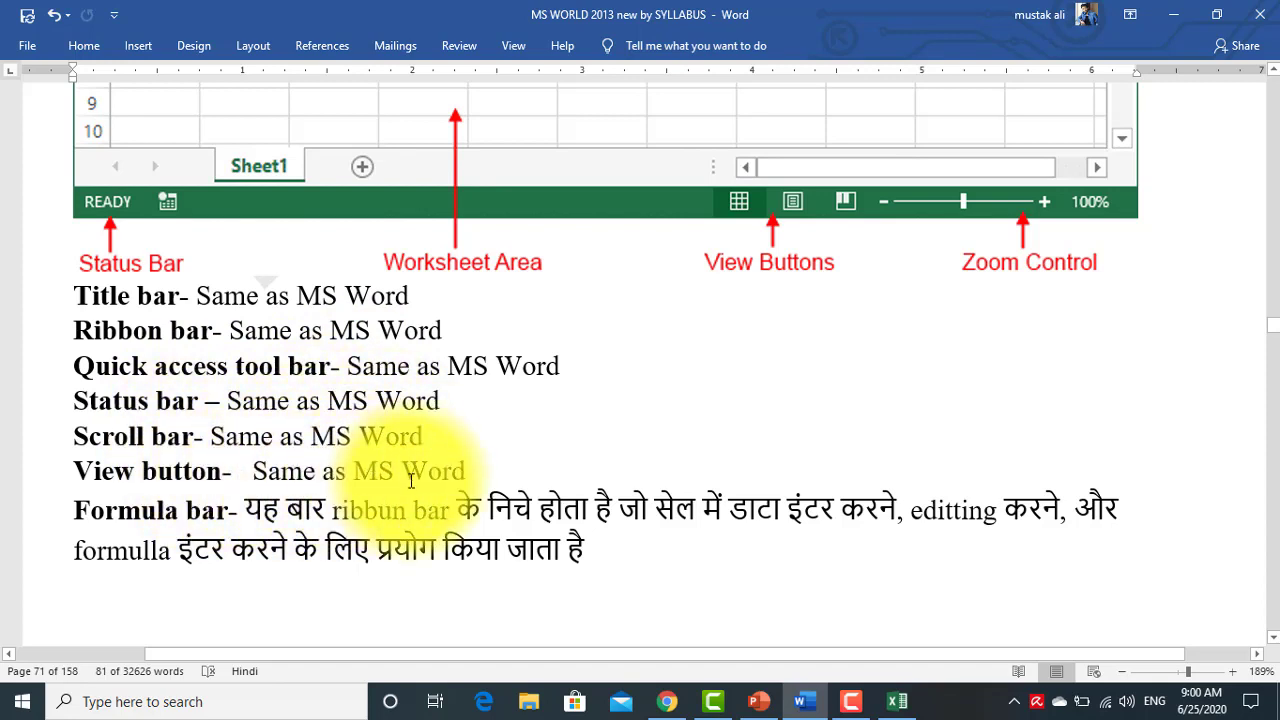
{"action": "scroll", "coordinate": [477, 488], "scroll_direction": "down", "scroll_amount": 1}
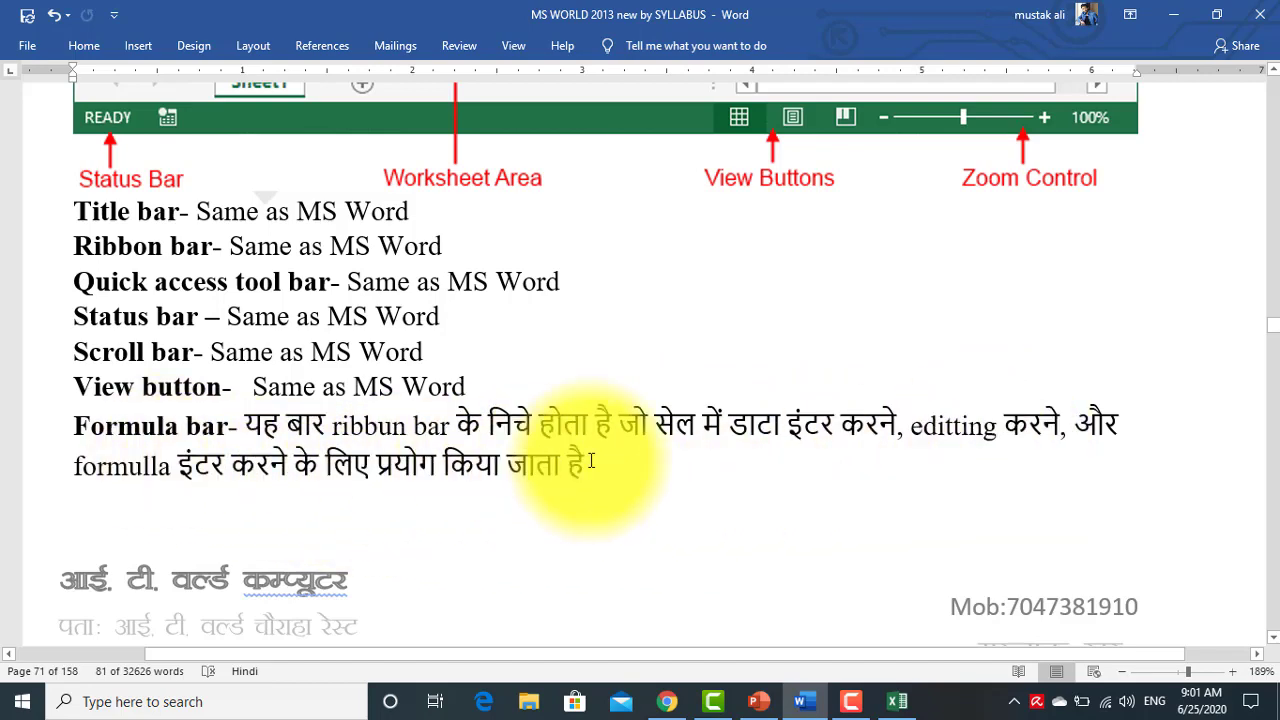
Step: Scroll through page 72's notes on headers, Name box and data types, then switch to Excel's Book1
{"action": "scroll", "coordinate": [591, 460], "scroll_direction": "down", "scroll_amount": 3}
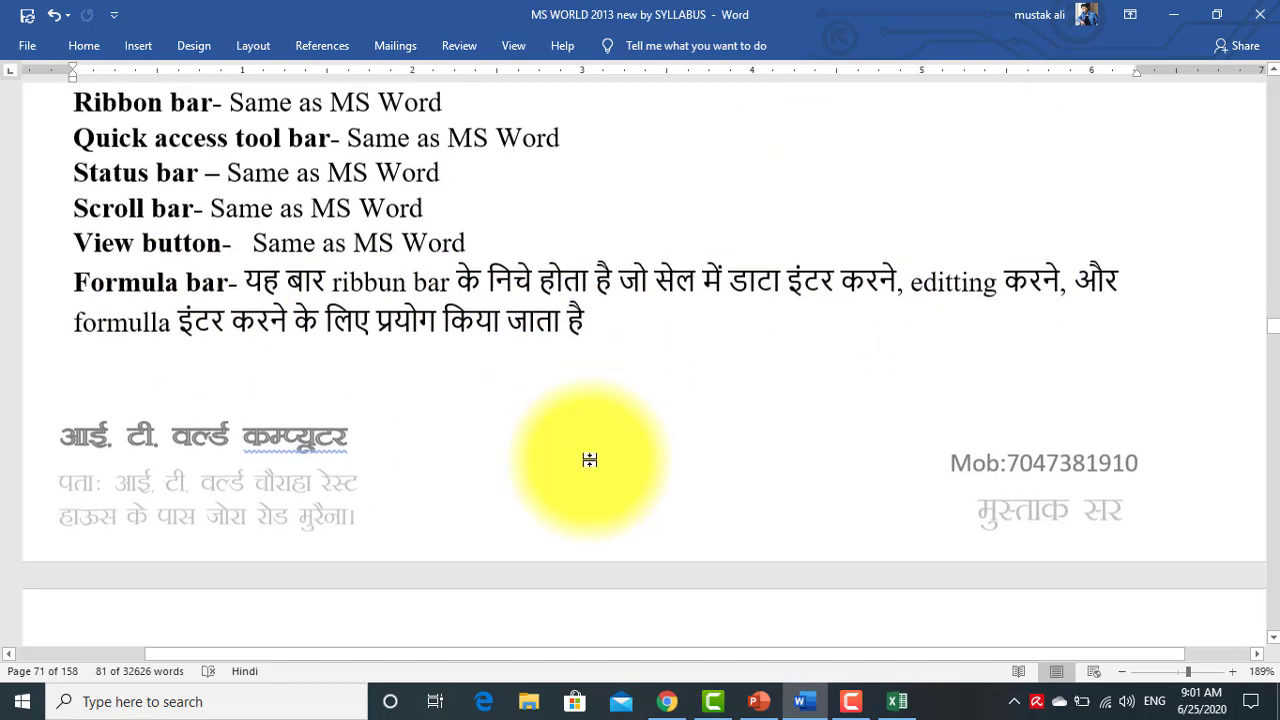
{"action": "scroll", "coordinate": [591, 460], "scroll_direction": "down", "scroll_amount": 4}
{"action": "scroll", "coordinate": [591, 460], "scroll_direction": "down", "scroll_amount": 4}
{"action": "scroll", "coordinate": [591, 459], "scroll_direction": "down", "scroll_amount": 2}
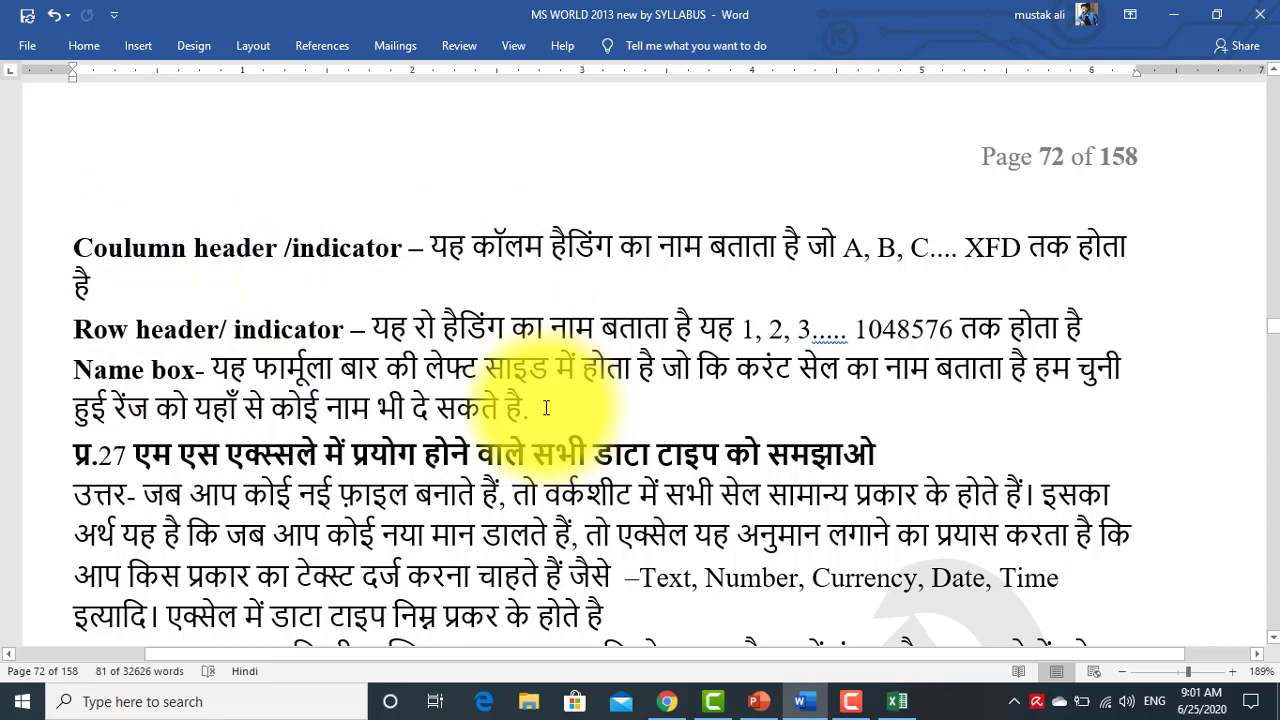
{"action": "scroll", "coordinate": [546, 408], "scroll_direction": "down", "scroll_amount": 2}
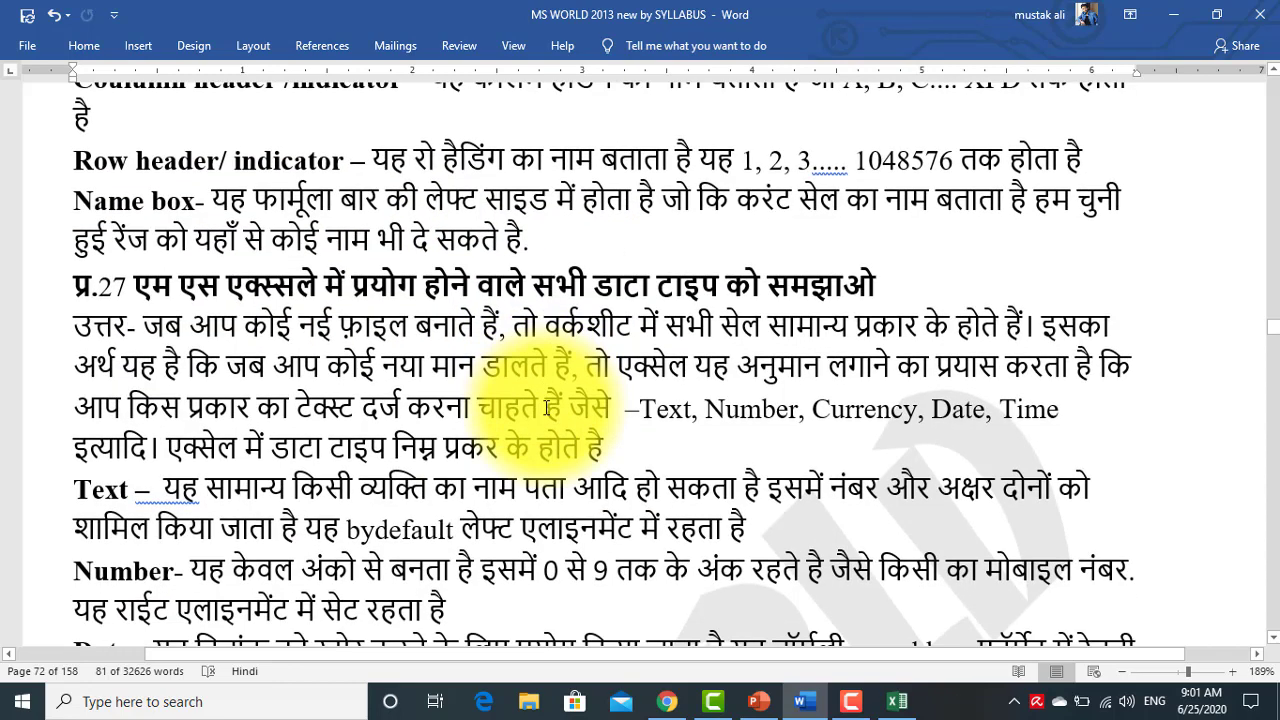
{"action": "scroll", "coordinate": [546, 408], "scroll_direction": "down", "scroll_amount": 1}
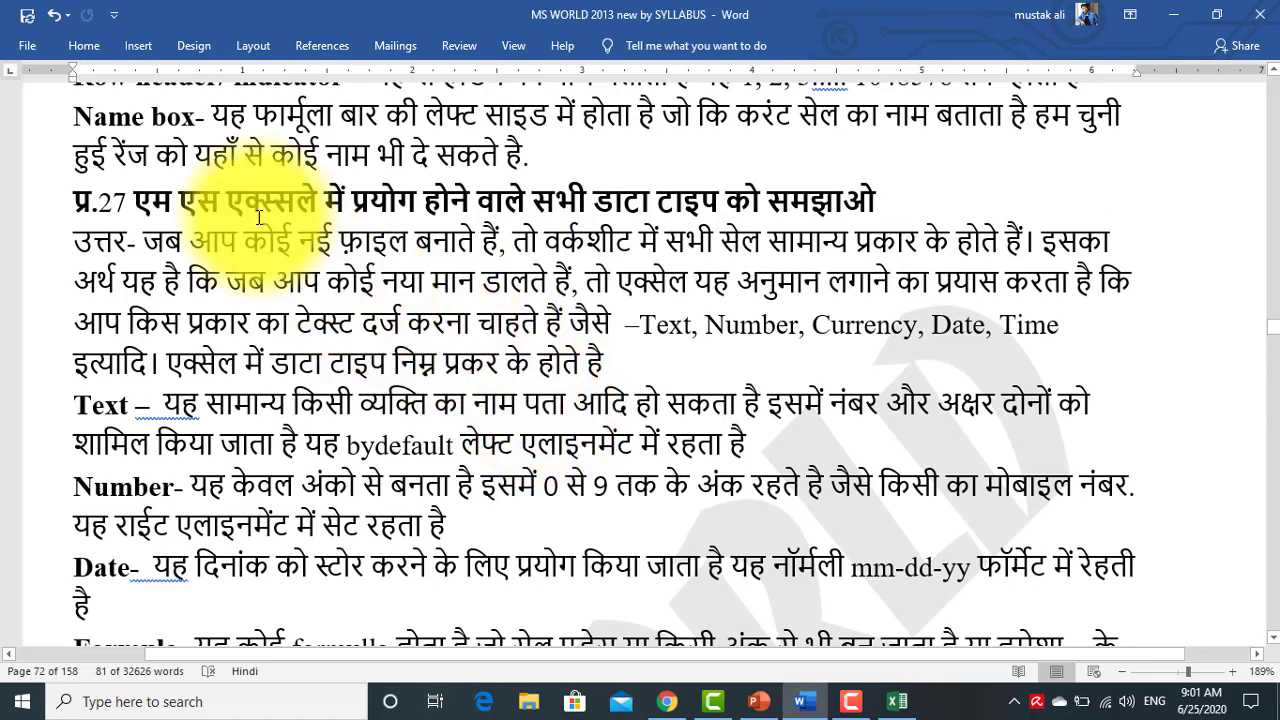
{"action": "scroll", "coordinate": [193, 218], "scroll_direction": "down", "scroll_amount": 1}
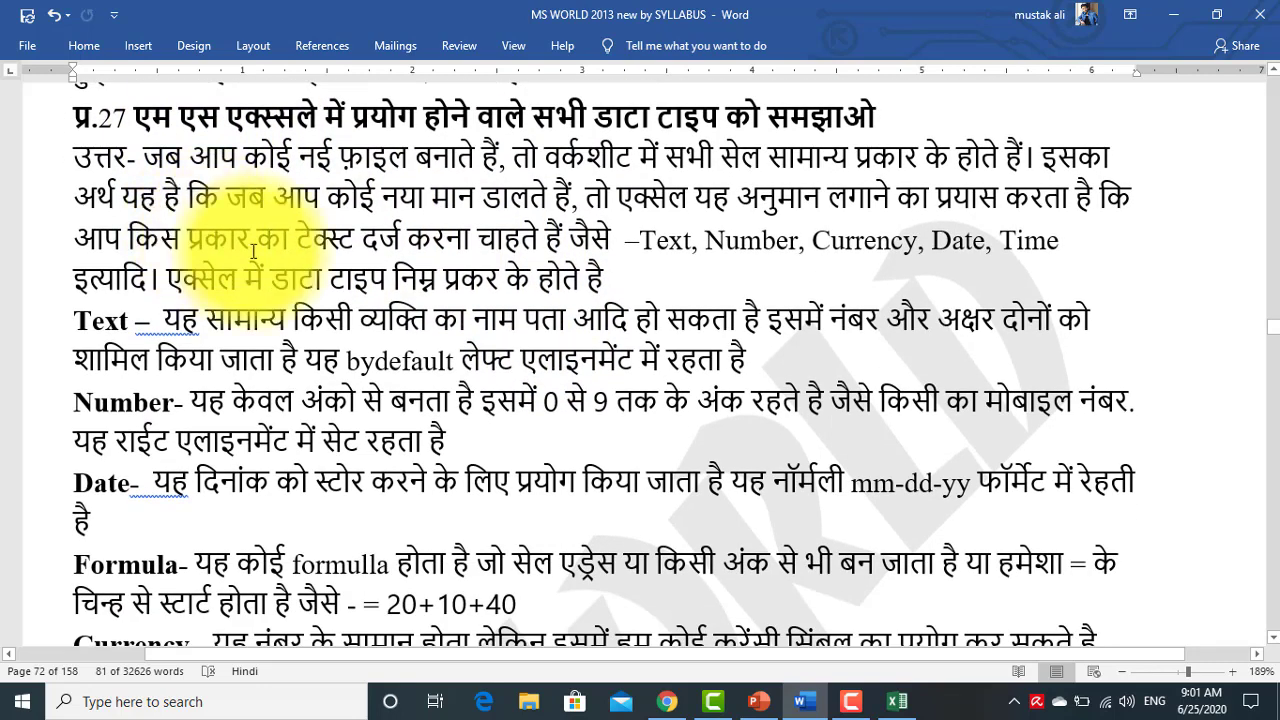
{"action": "left_click", "coordinate": [895, 705]}
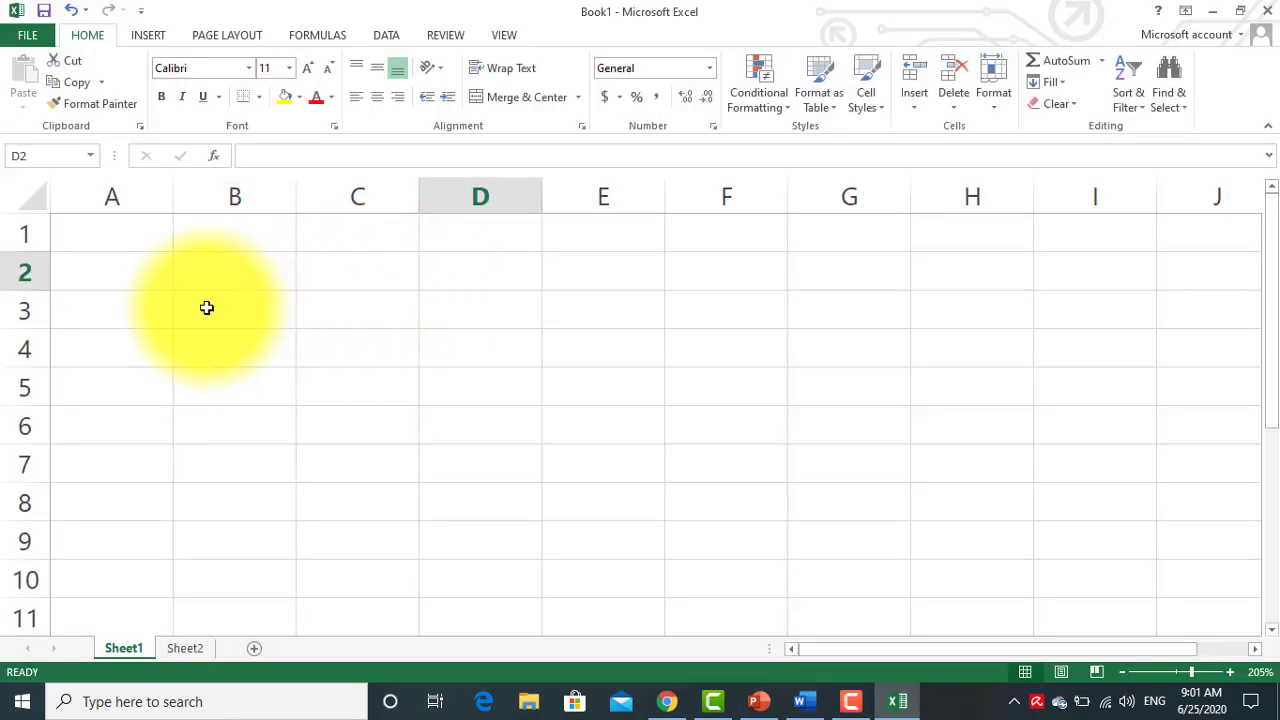
Step: Widen column A and enter a sample person's name in A2 and street address in A3
{"action": "left_click_drag", "start_coordinate": [173, 205], "coordinate": [369, 210]}
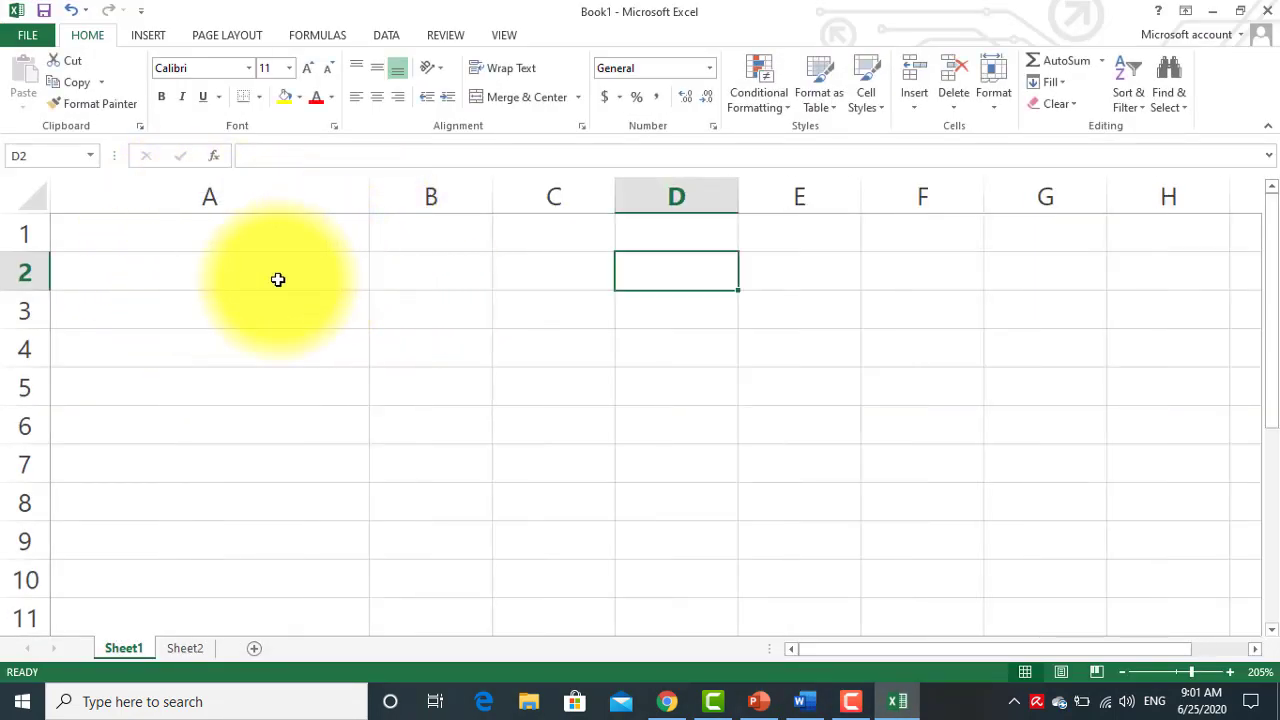
{"action": "left_click", "coordinate": [247, 279]}
{"action": "type", "text": "A"}
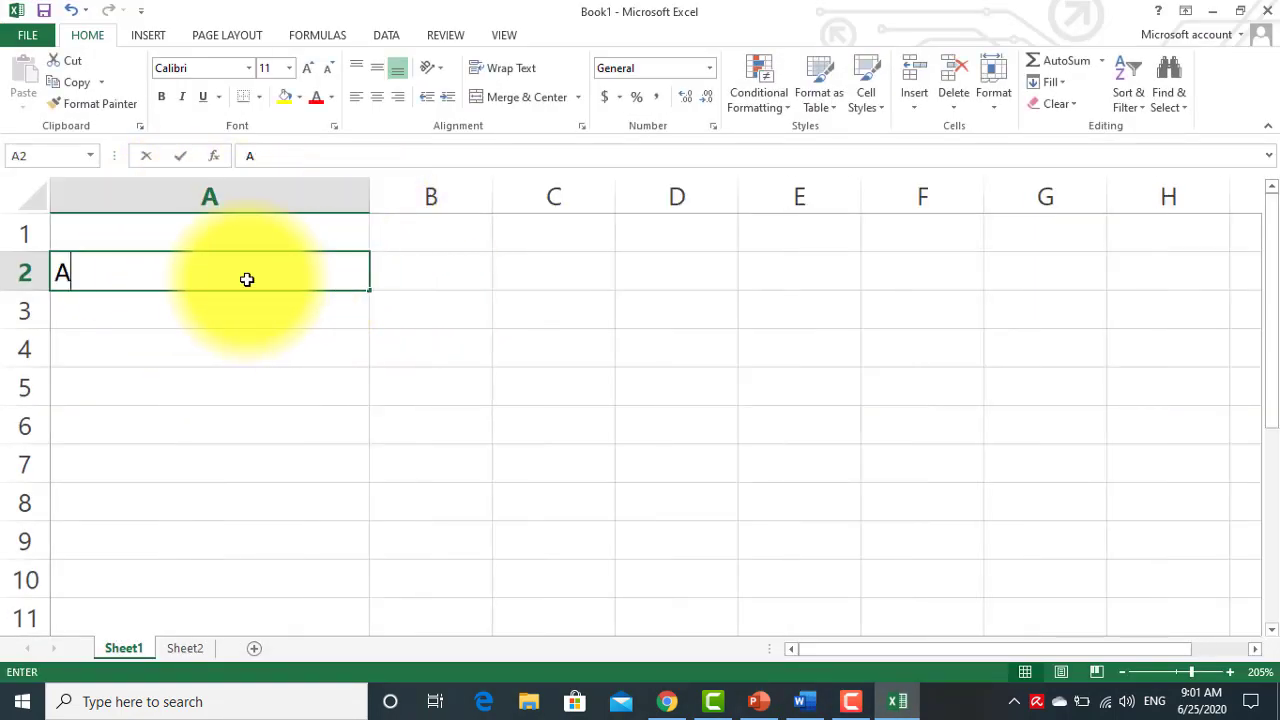
{"action": "type", "text": "mni"}
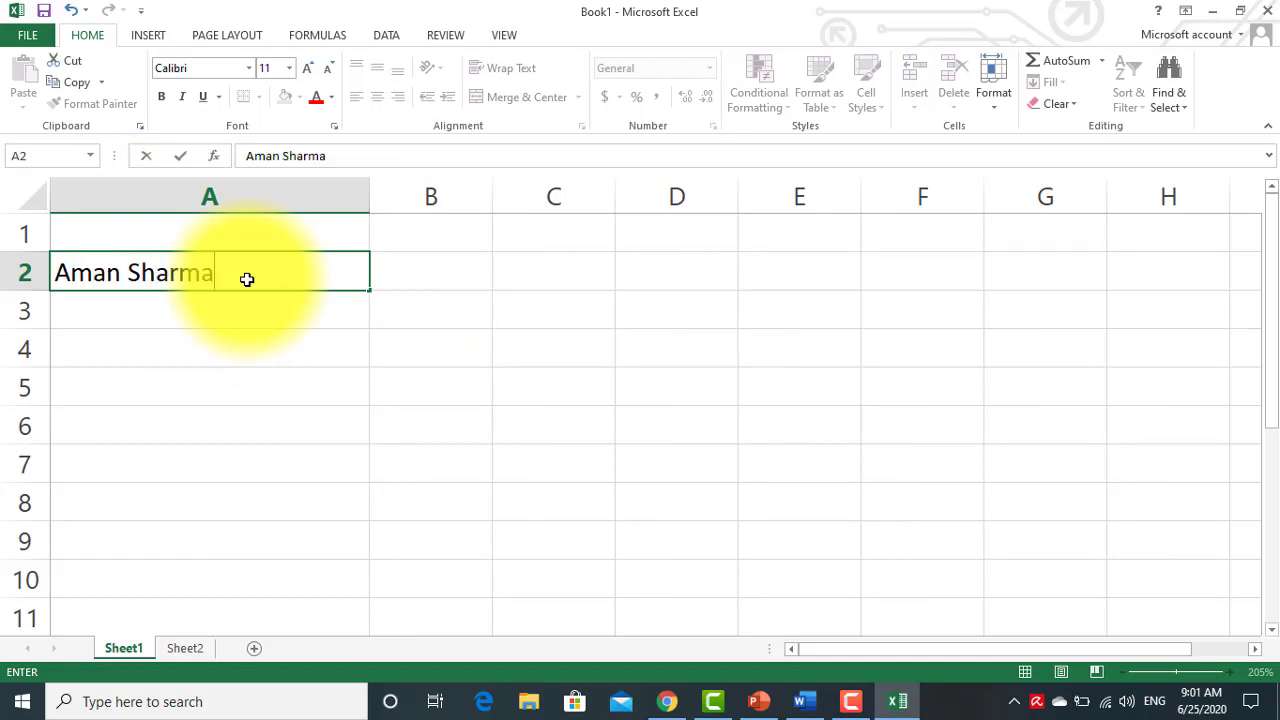
{"action": "key", "text": "Return"}
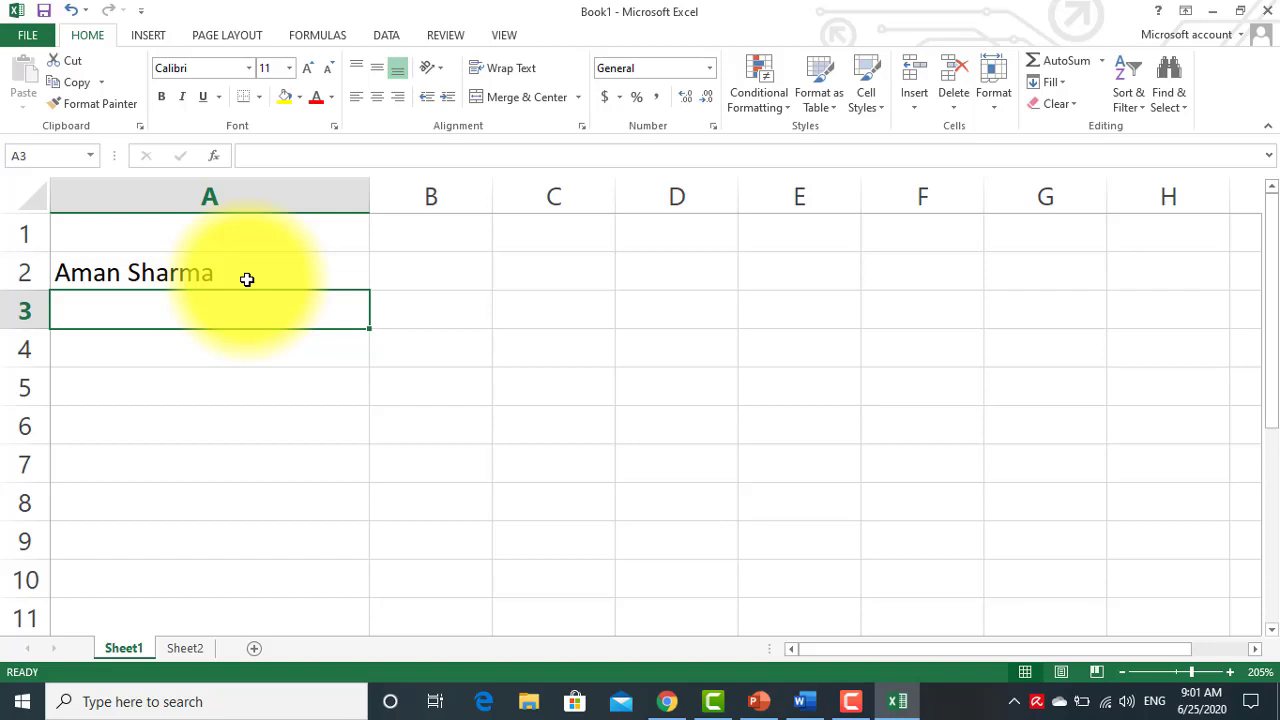
{"action": "type", "text": "Our"}
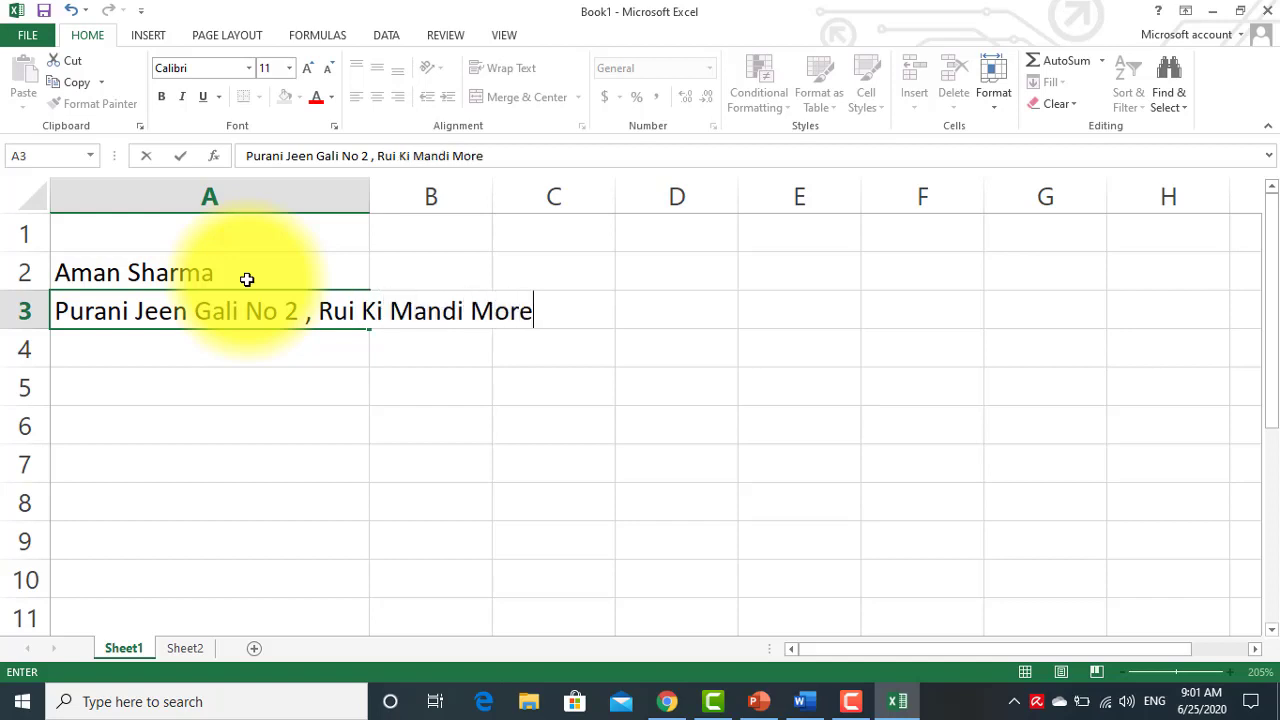
{"action": "key", "text": "Return"}
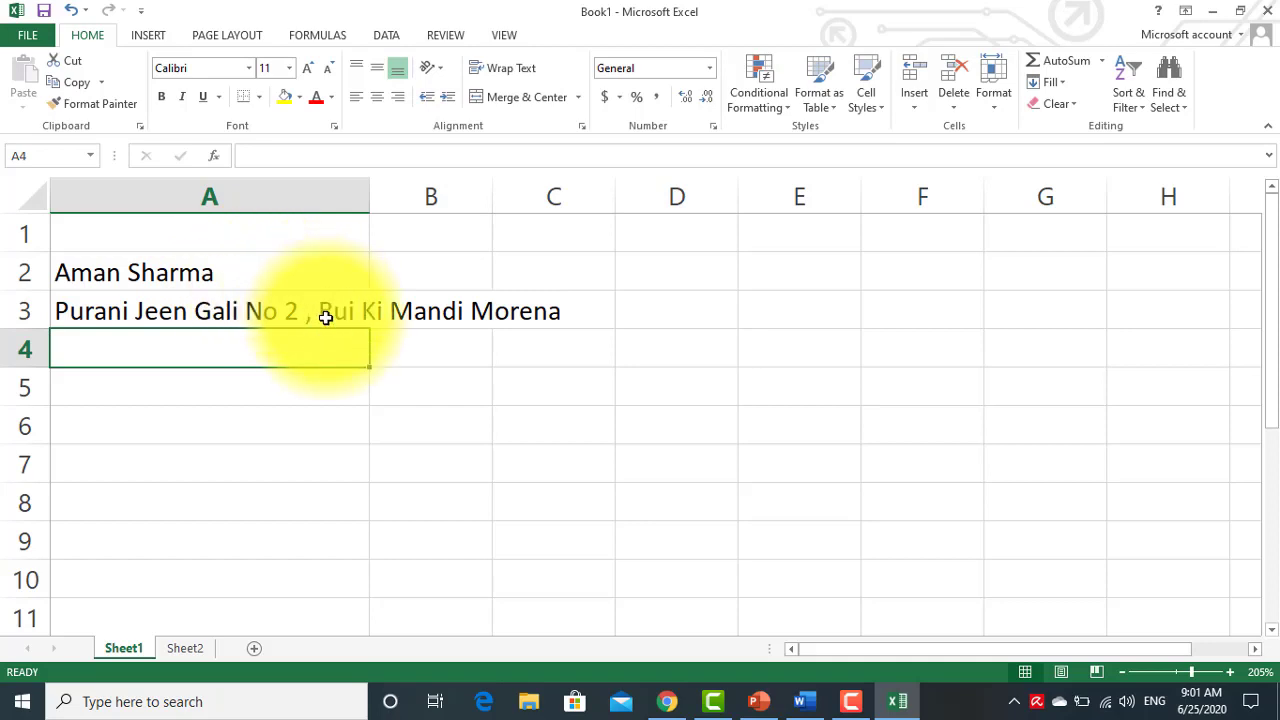
{"action": "left_click", "coordinate": [329, 309]}
{"action": "left_click_drag", "start_coordinate": [370, 197], "coordinate": [664, 199]}
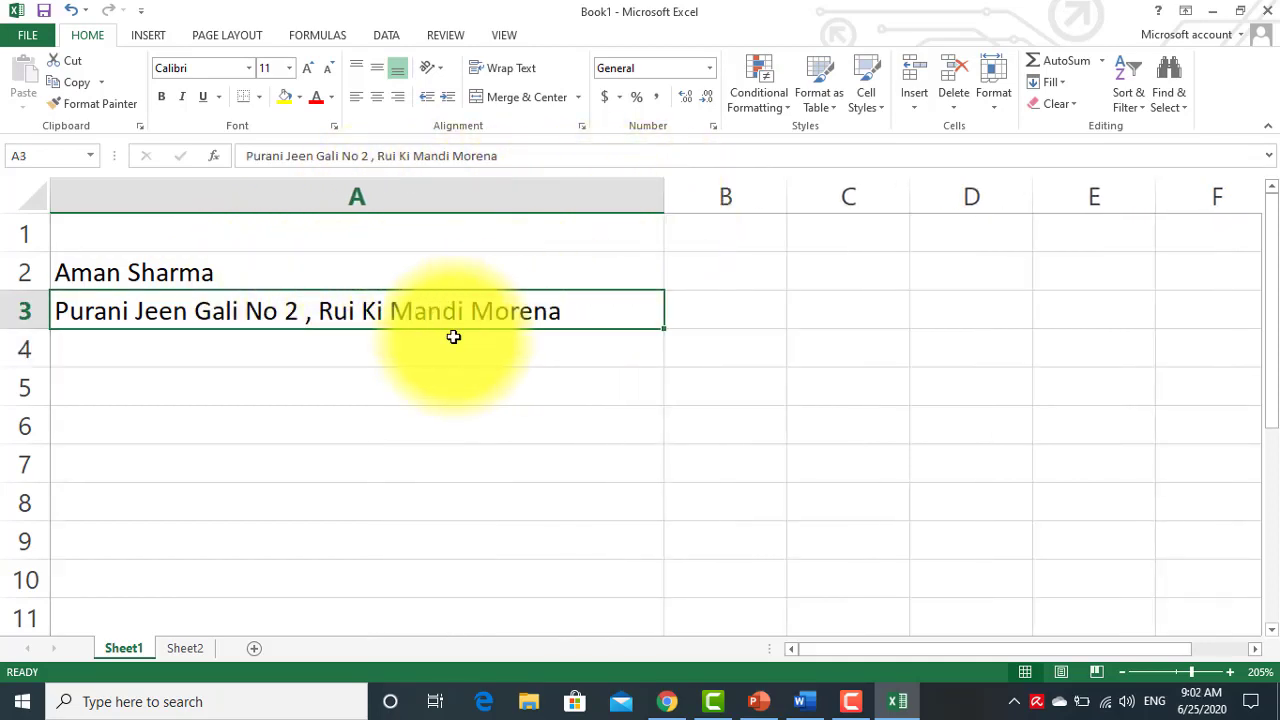
{"action": "left_click", "coordinate": [435, 349]}
Step: Enter a mobile number in A4, 3/2/2002 in A5 and 11:00 in A6, comparing their alignment with the text cells
{"action": "type", "text": "89288339"}
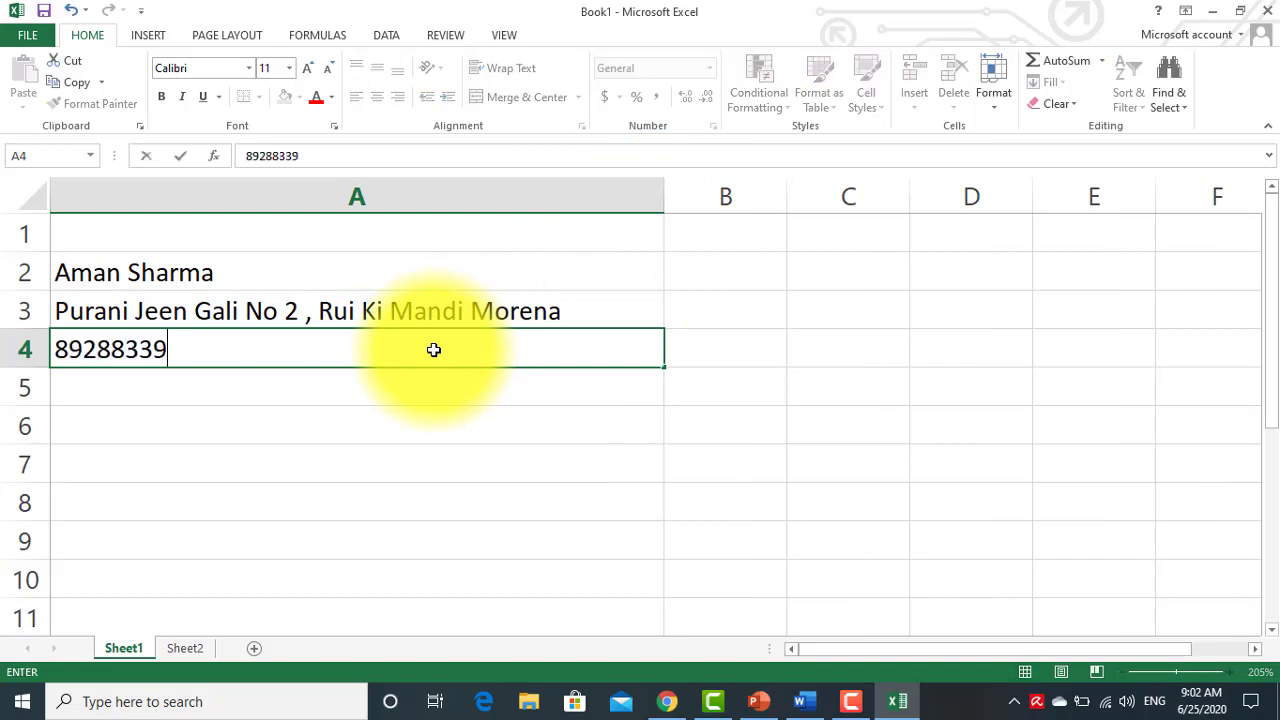
{"action": "key", "text": "Return"}
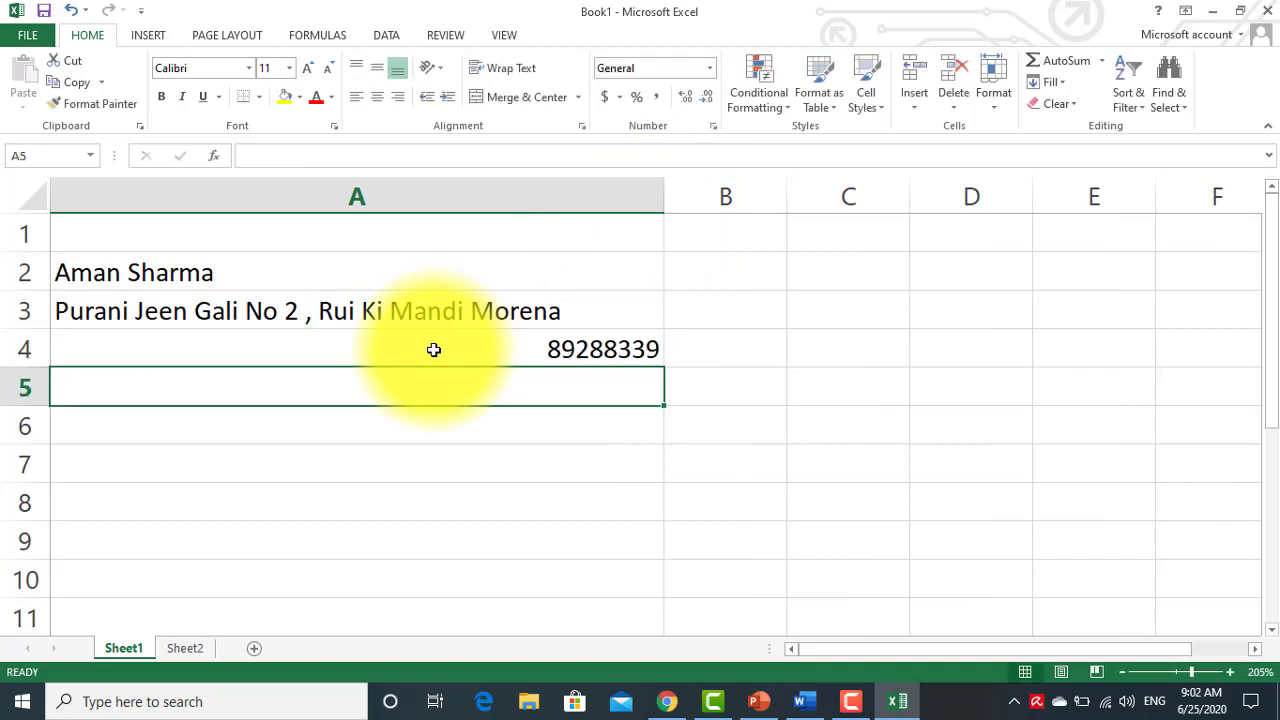
{"action": "type", "text": "3/2/200"}
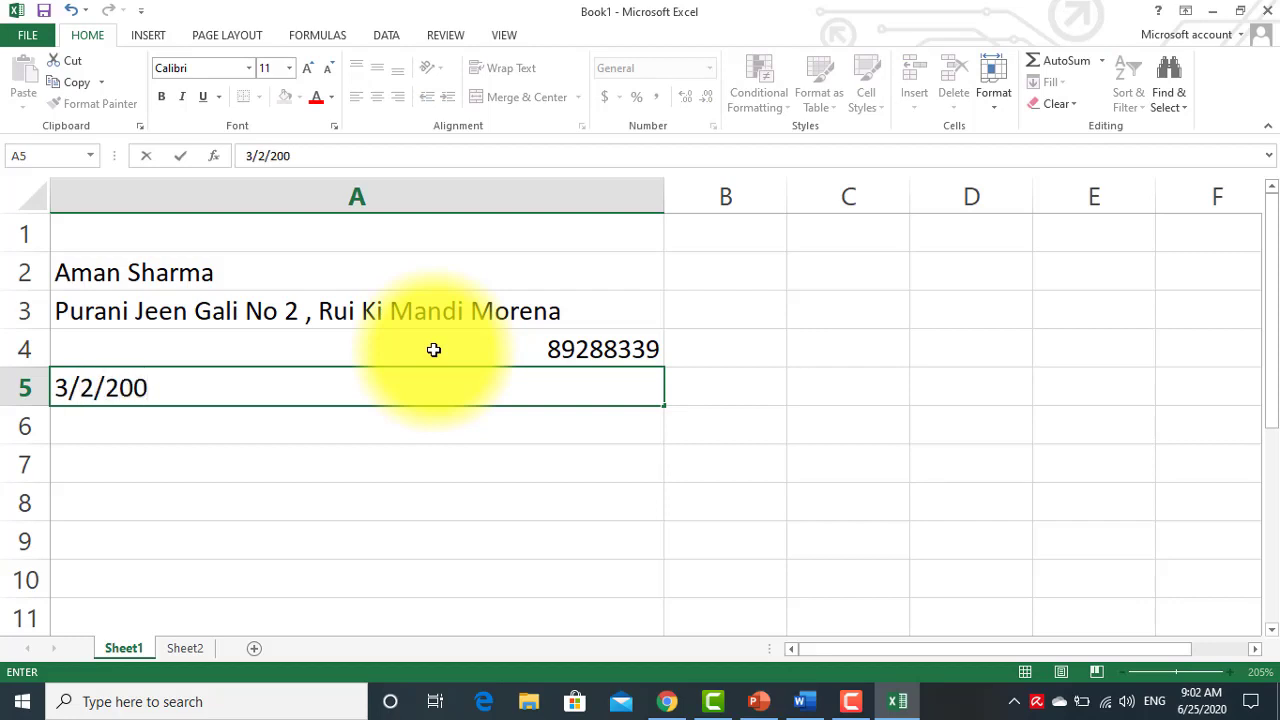
{"action": "type", "text": "2"}
{"action": "key", "text": "Return"}
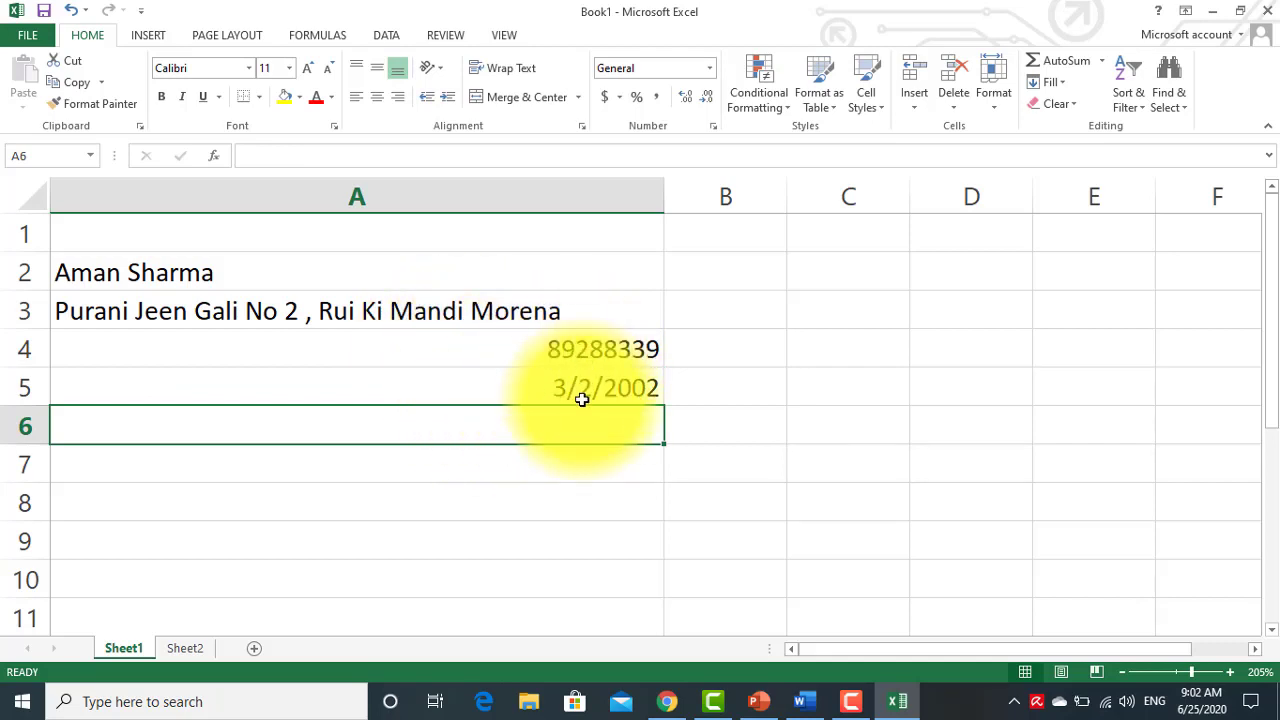
{"action": "type", "text": "11:00"}
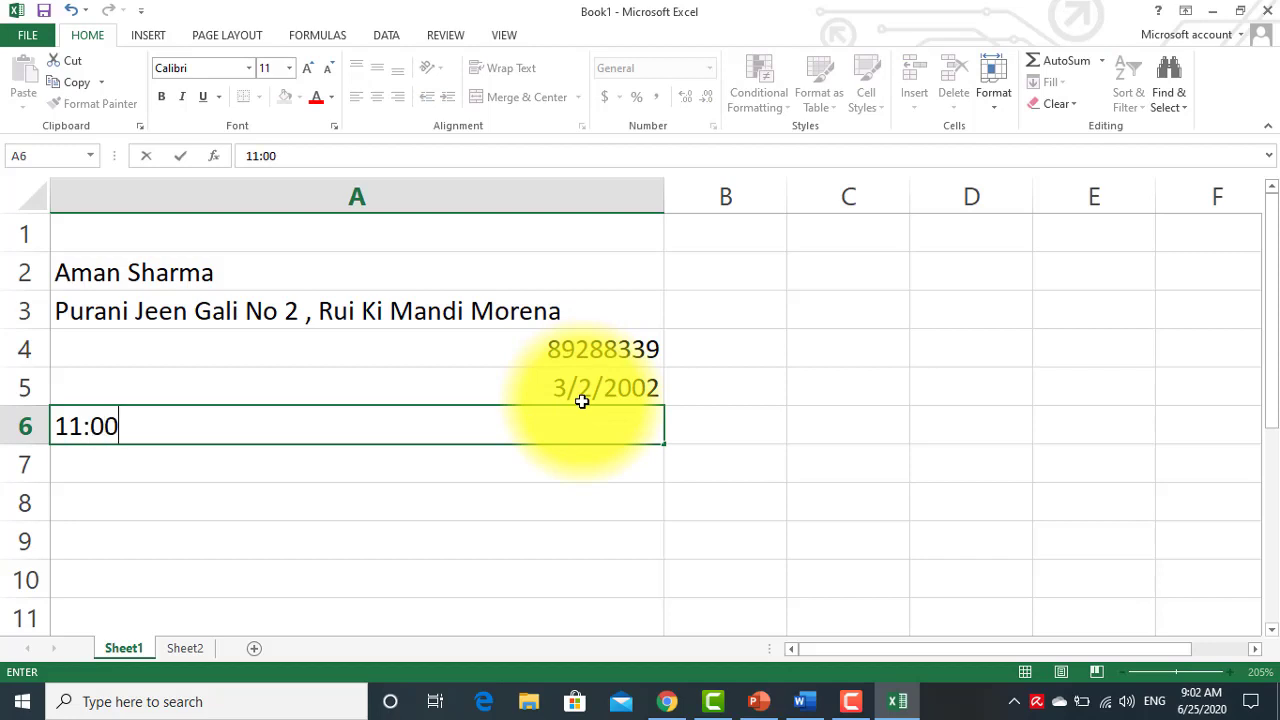
{"action": "key", "text": "Tab"}
{"action": "left_click_drag", "start_coordinate": [594, 340], "coordinate": [600, 437]}
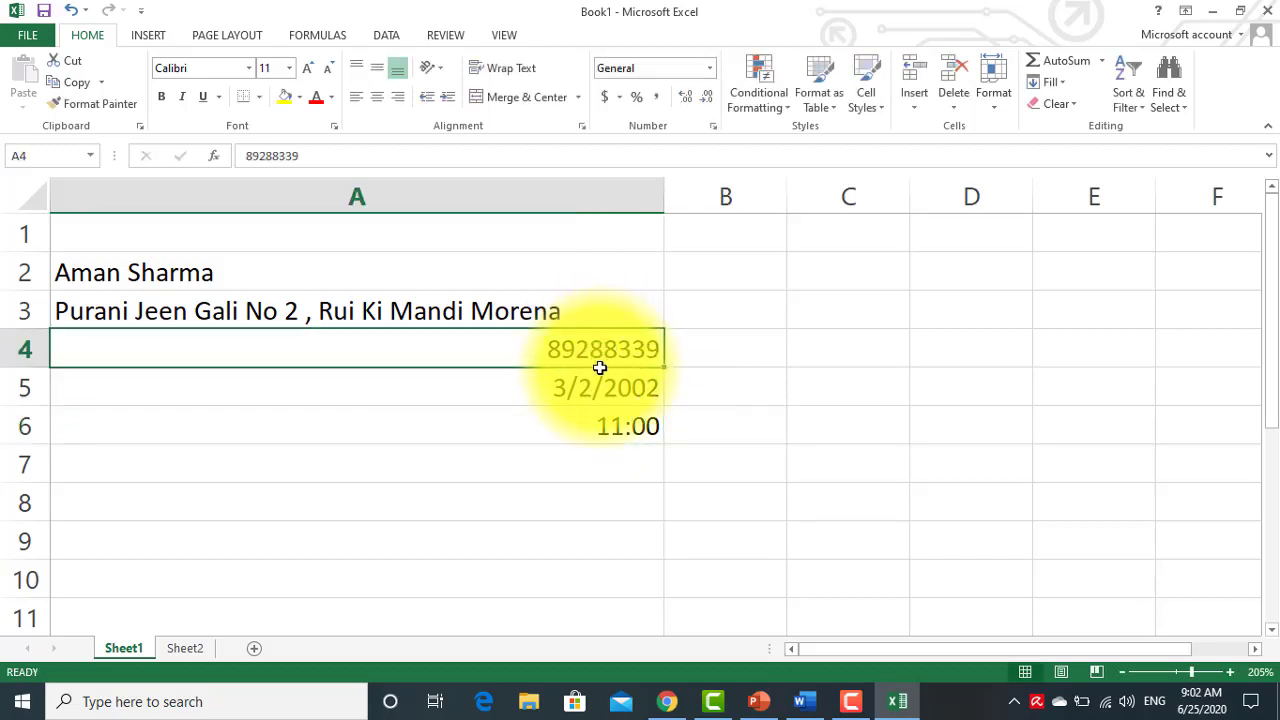
{"action": "left_click_drag", "start_coordinate": [254, 270], "coordinate": [230, 312]}
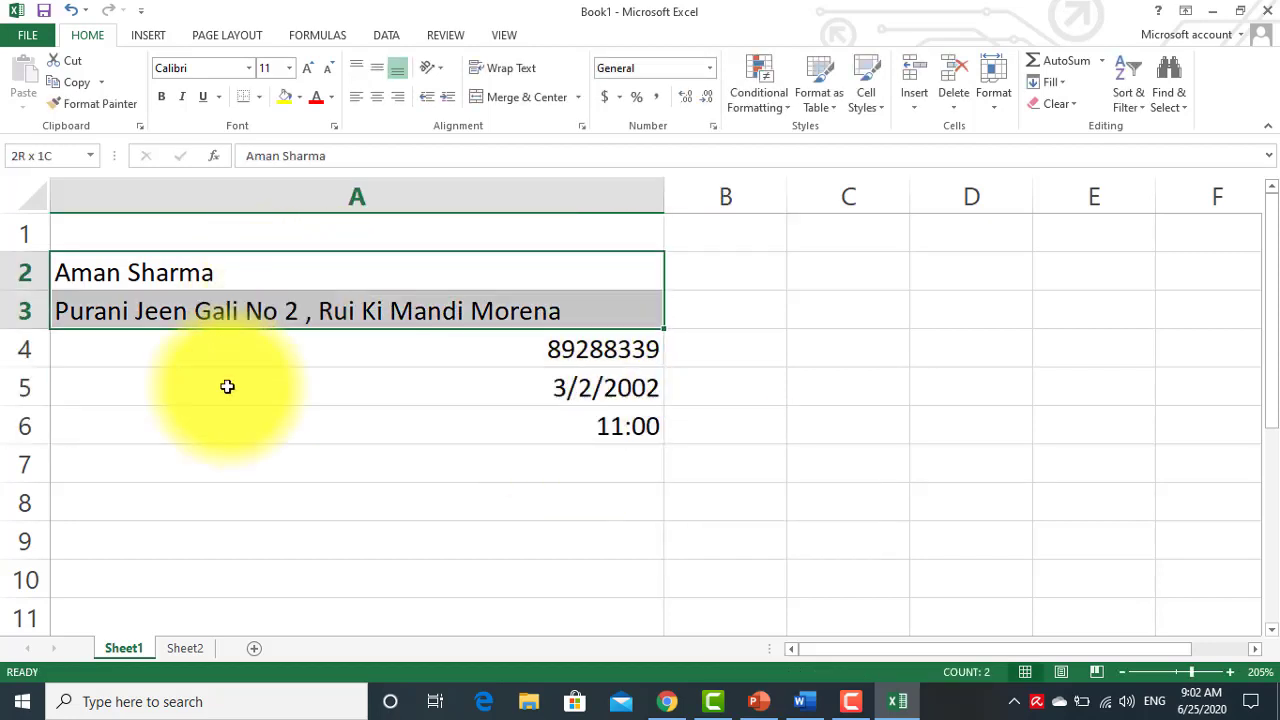
{"action": "left_click", "coordinate": [410, 462]}
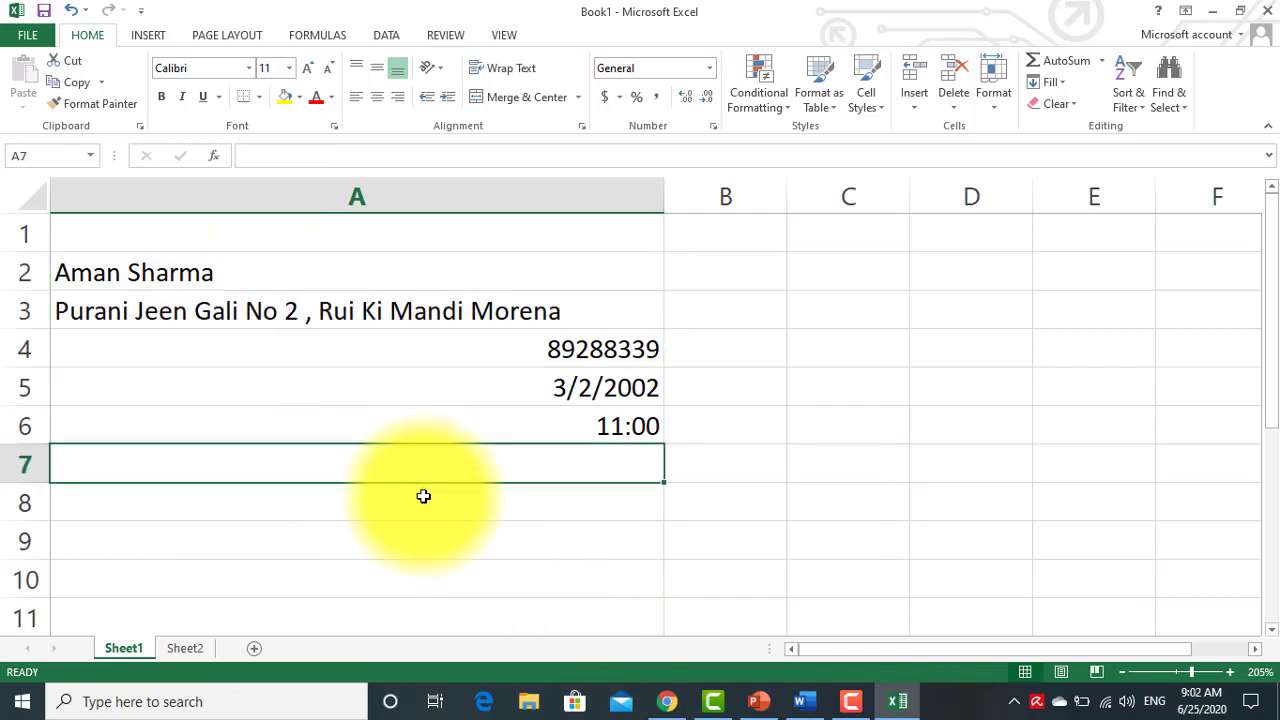
Step: Enter 10 in C2 and 20 in C3
{"action": "left_click", "coordinate": [818, 462]}
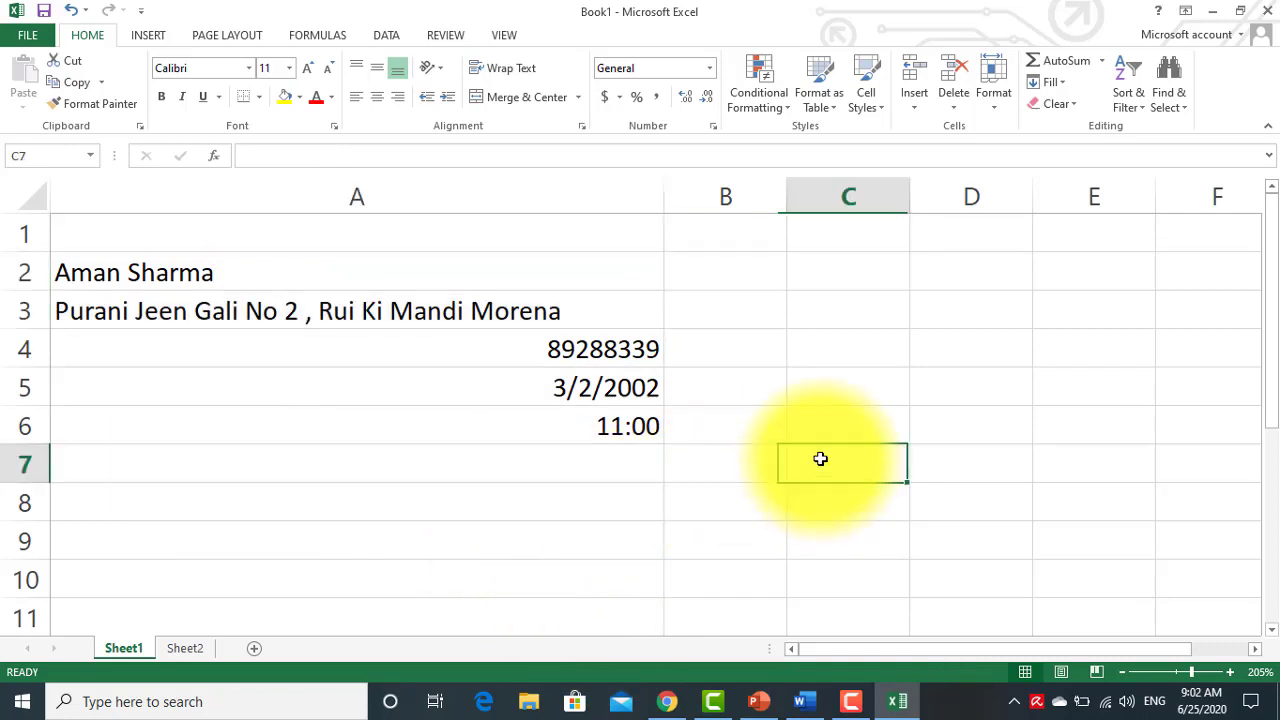
{"action": "left_click", "coordinate": [826, 278]}
{"action": "type", "text": "10"}
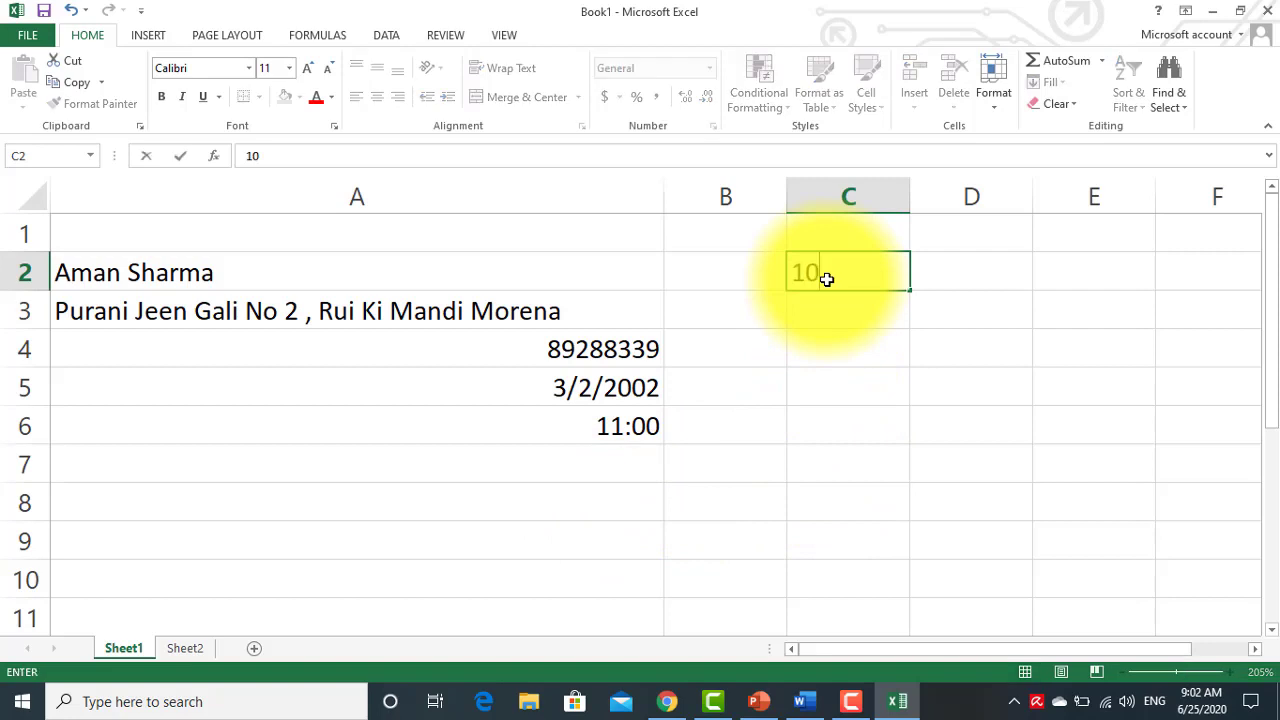
{"action": "key", "text": "Return"}
{"action": "type", "text": "20"}
{"action": "key", "text": "Return"}
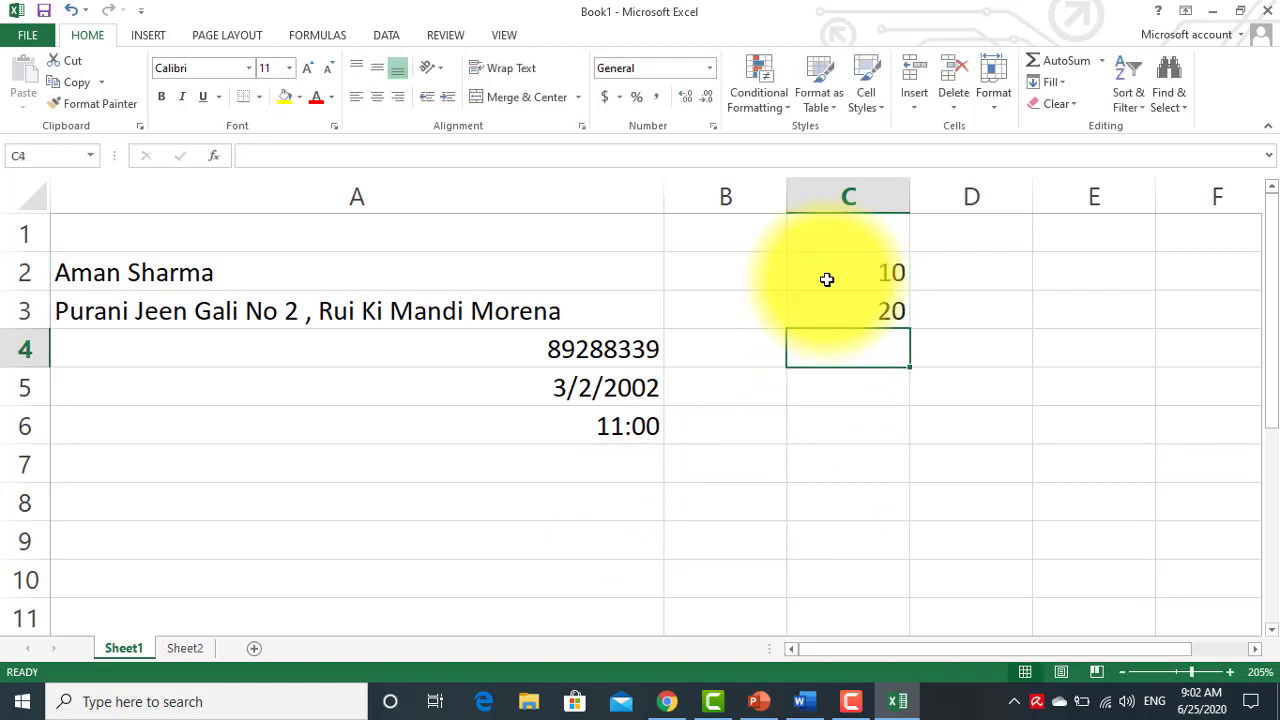
Step: Enter the formula =C2+C3 in A7 so it shows 30
{"action": "left_click", "coordinate": [568, 460]}
{"action": "type", "text": "="}
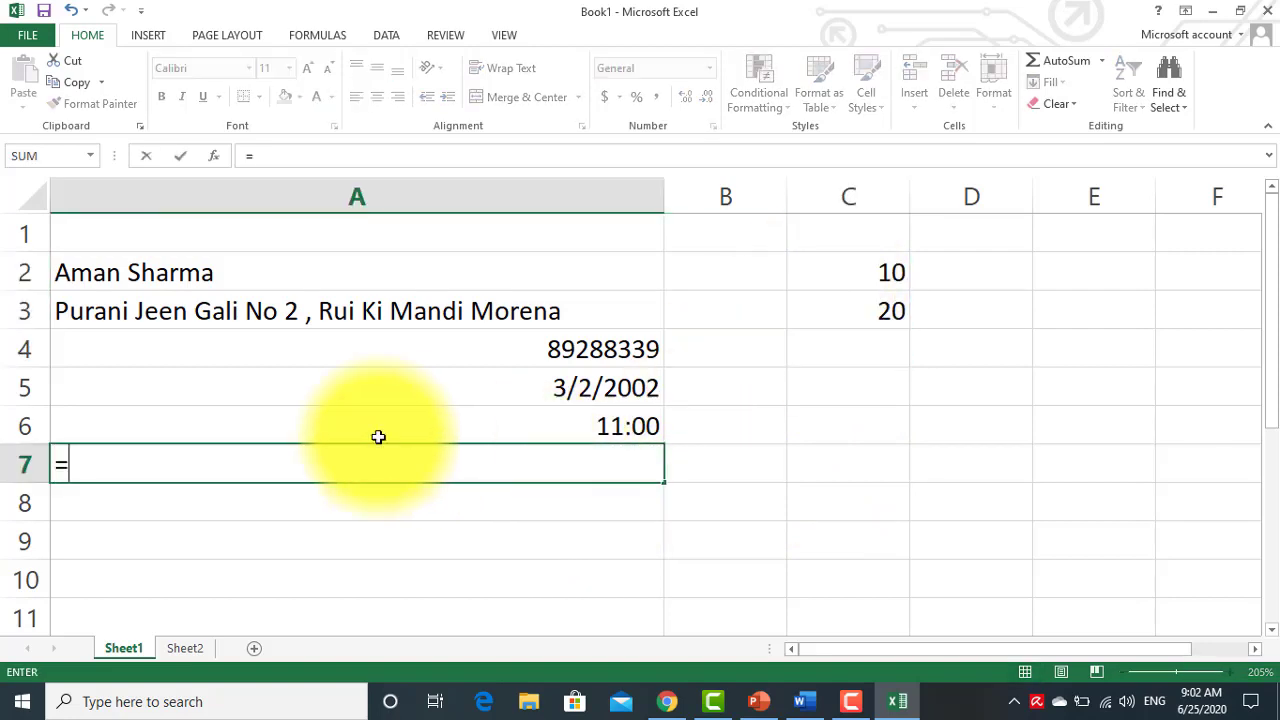
{"action": "left_click", "coordinate": [870, 272]}
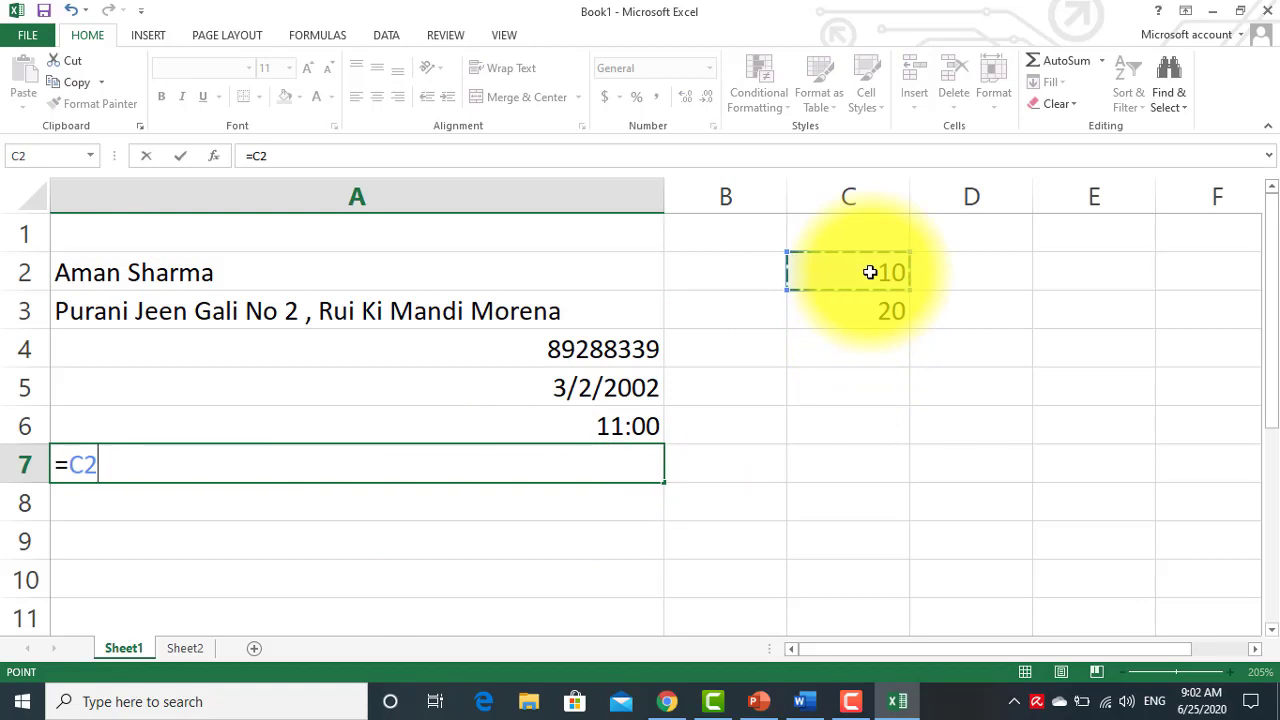
{"action": "type", "text": "+"}
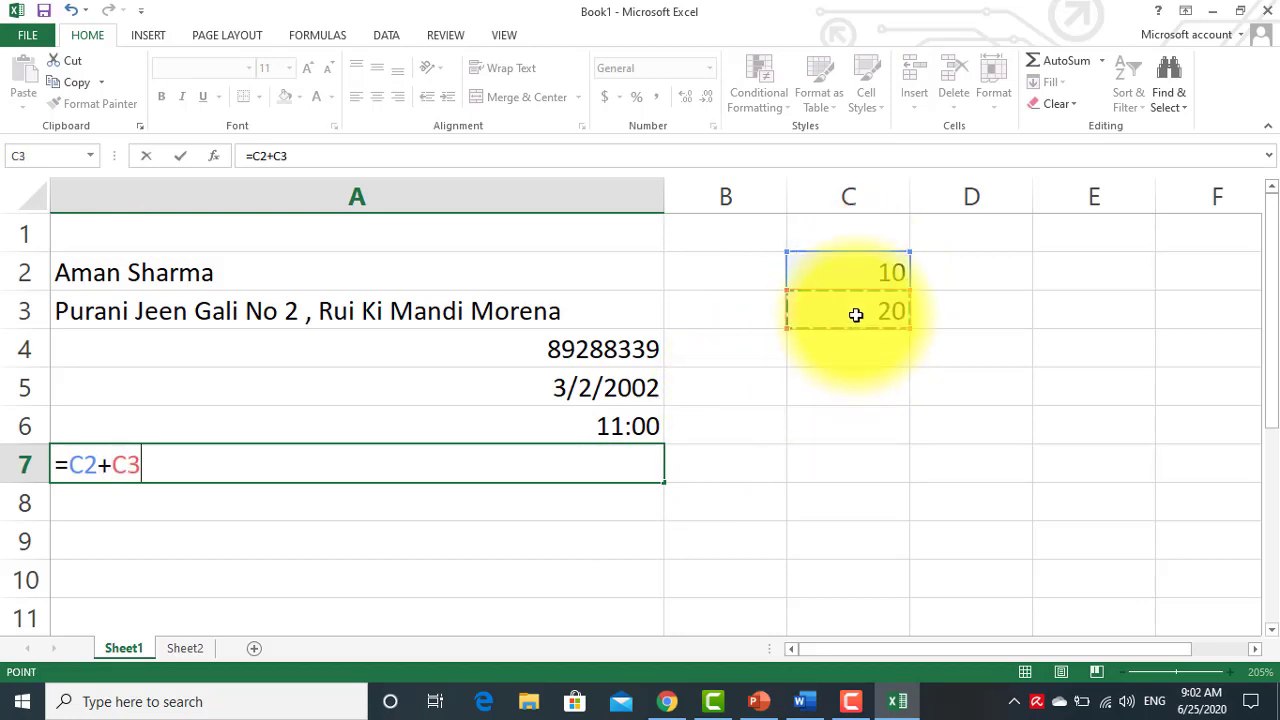
{"action": "key", "text": "Return"}
{"action": "left_click", "coordinate": [630, 470]}
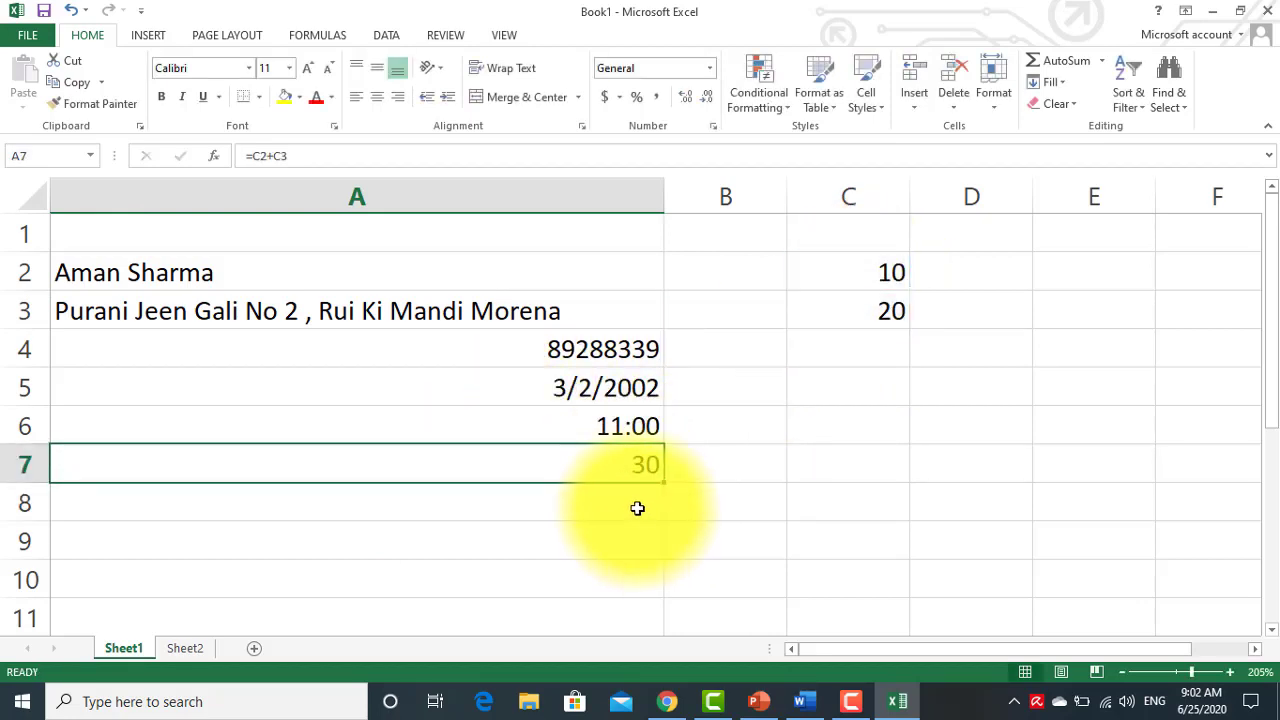
Step: Back in Word's page 72 notes, accept the suggested fix for the underlined '– यह' after Text
{"action": "left_click", "coordinate": [813, 701]}
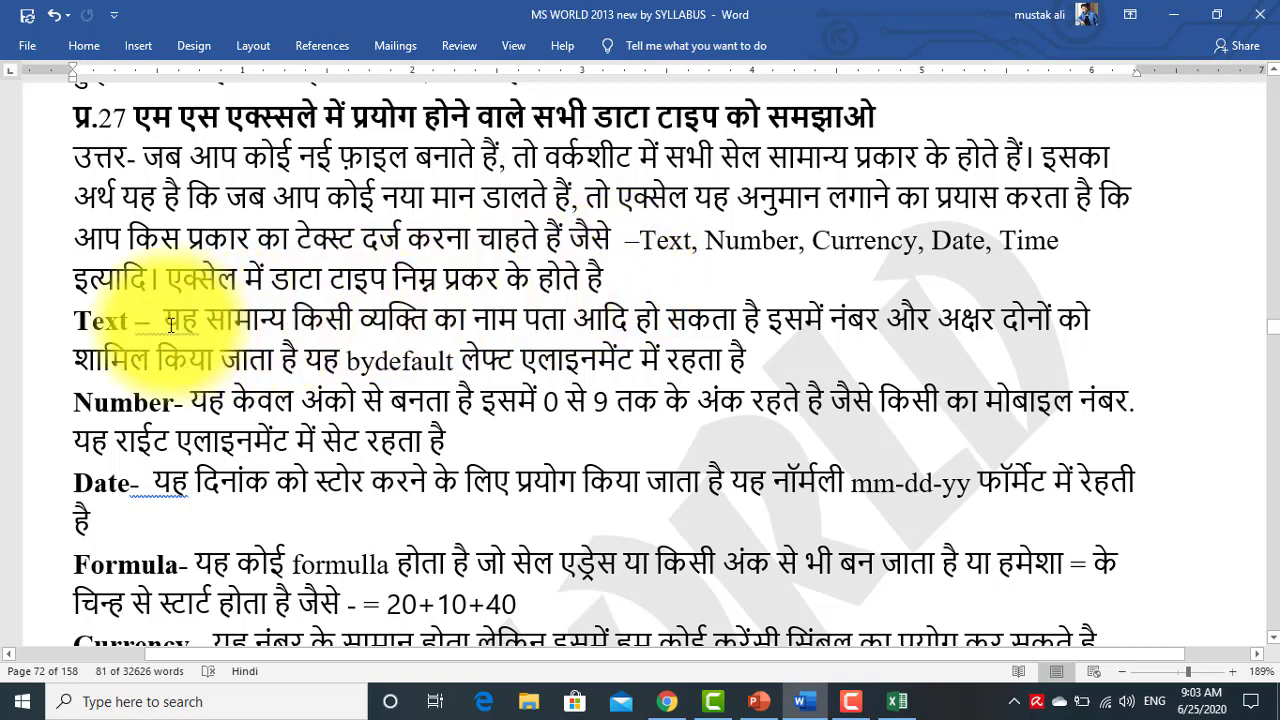
{"action": "scroll", "coordinate": [171, 325], "scroll_direction": "down", "scroll_amount": 2}
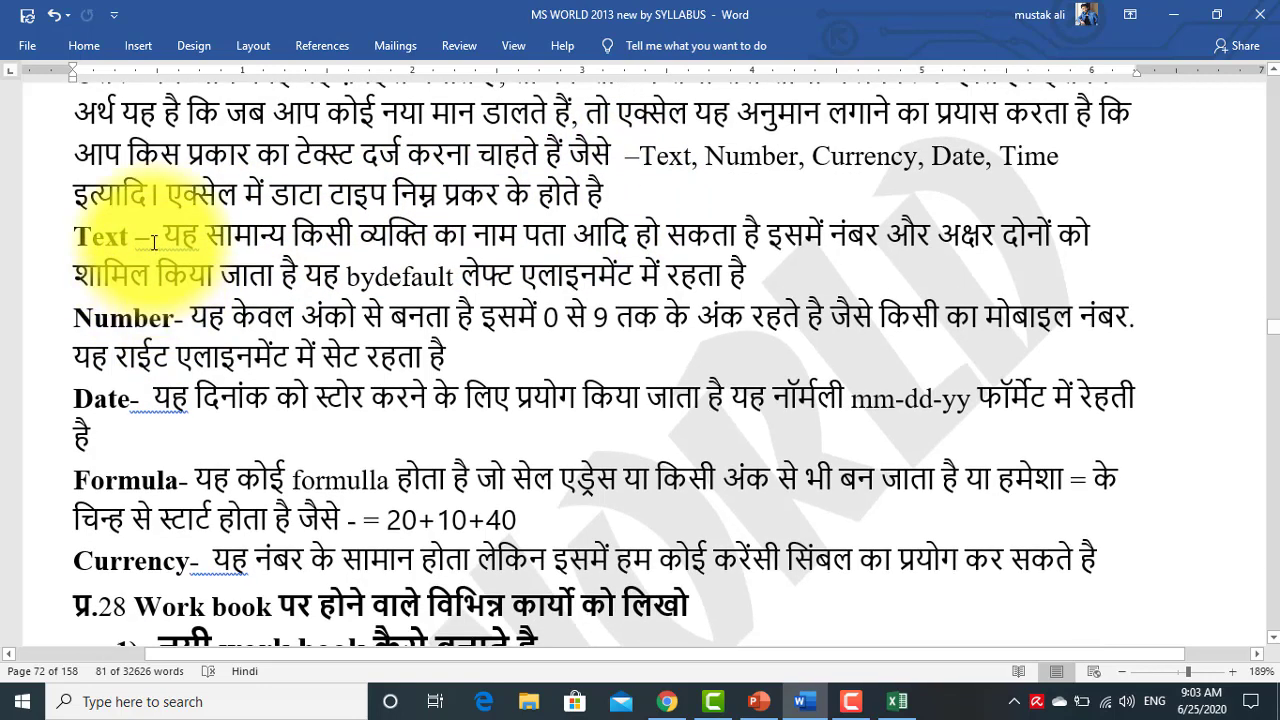
{"action": "left_click", "coordinate": [152, 238]}
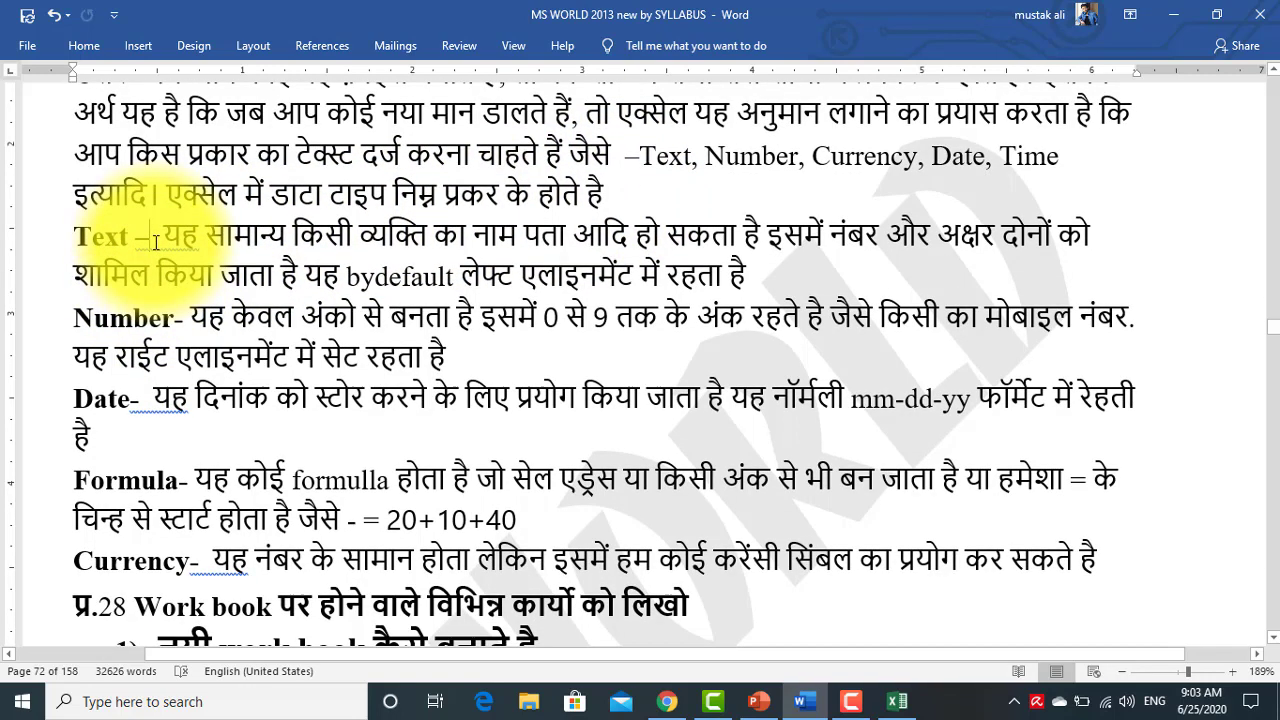
{"action": "right_click", "coordinate": [155, 242]}
{"action": "left_click", "coordinate": [175, 244]}
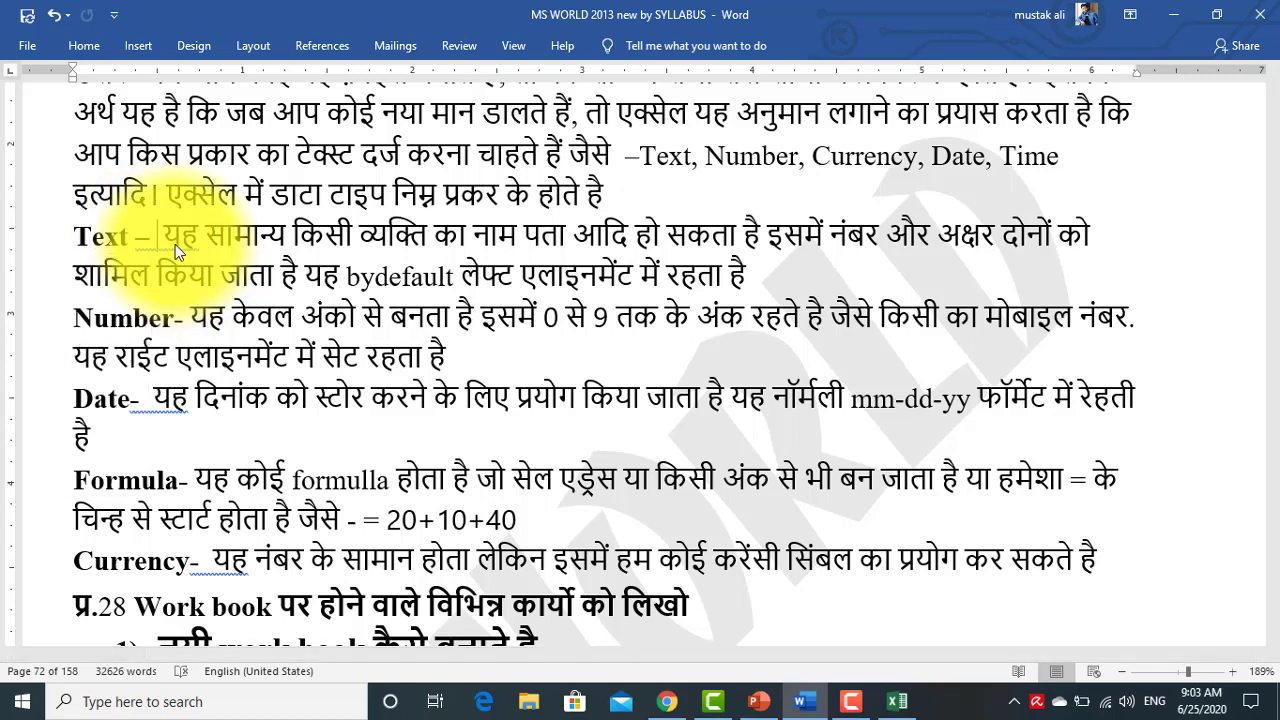
{"action": "right_click", "coordinate": [172, 243]}
{"action": "left_click", "coordinate": [170, 262]}
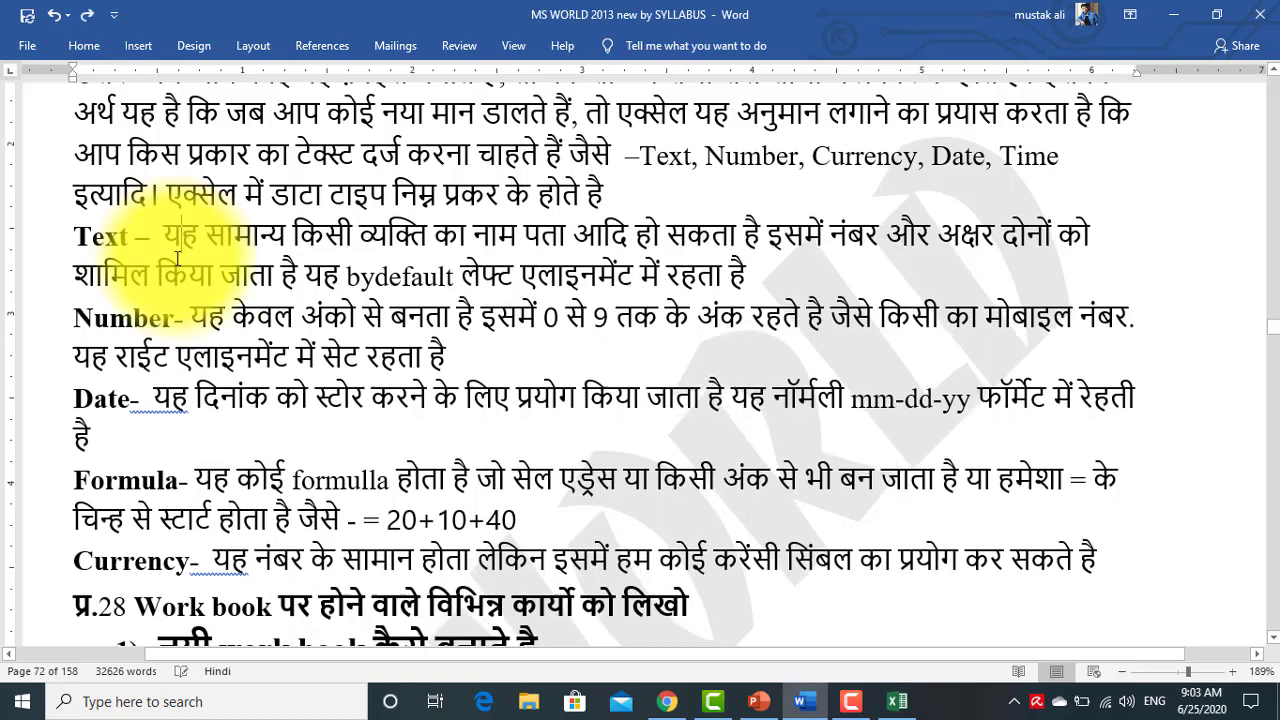
Step: Delete the extra space after 'Text –', then bring Excel's Book1 forward
{"action": "key", "text": "BackSpace"}
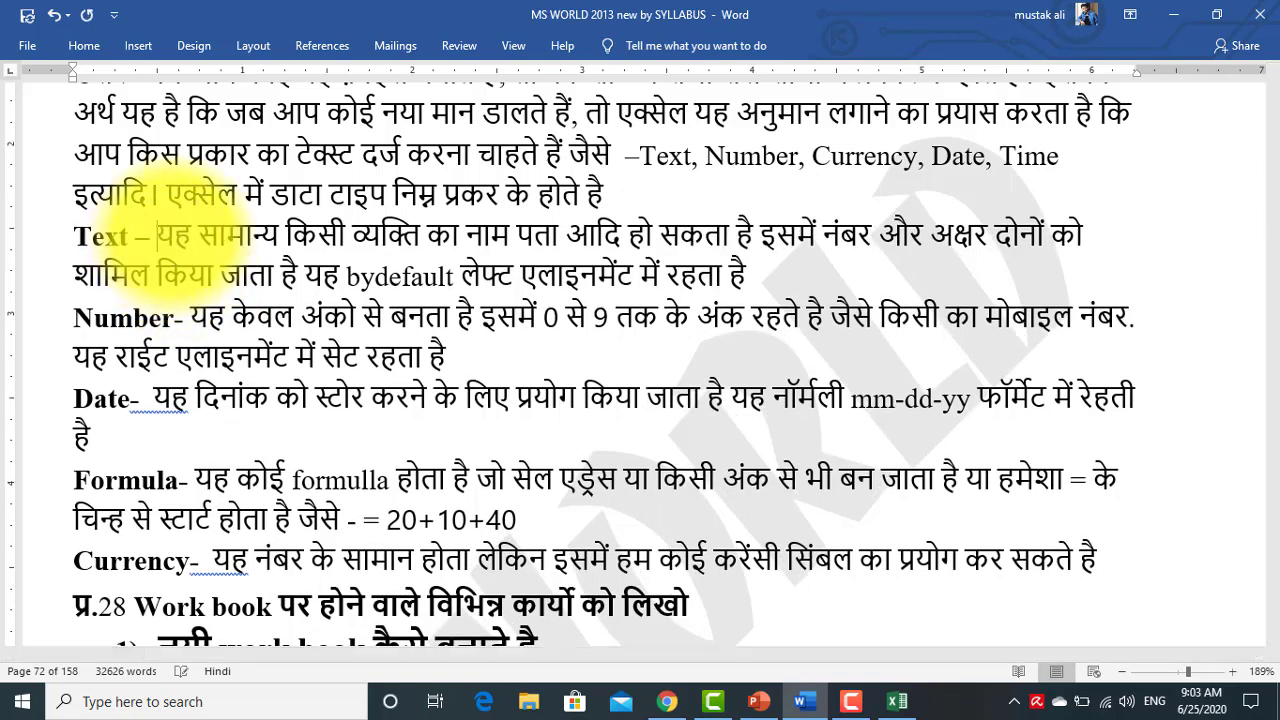
{"action": "left_click", "coordinate": [149, 292]}
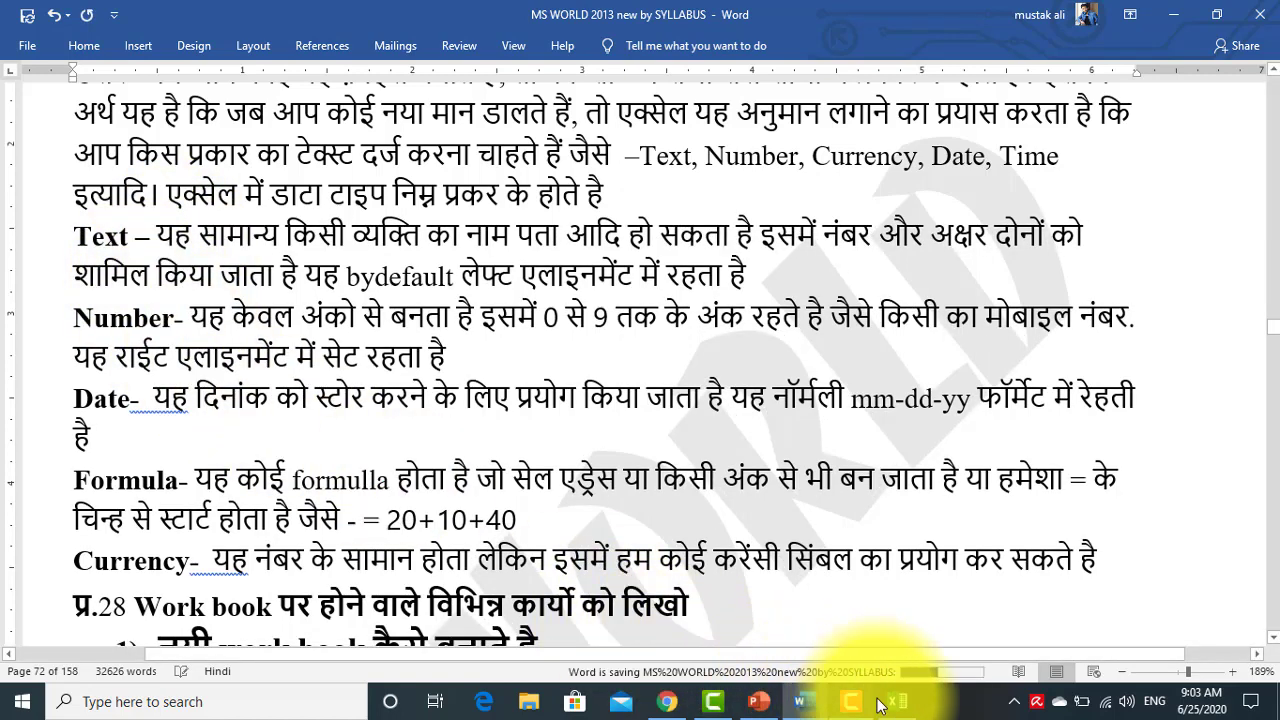
{"action": "left_click", "coordinate": [822, 642]}
Step: Widen column A slightly around the name and address in A2:A3, then return to Word
{"action": "left_click", "coordinate": [174, 271]}
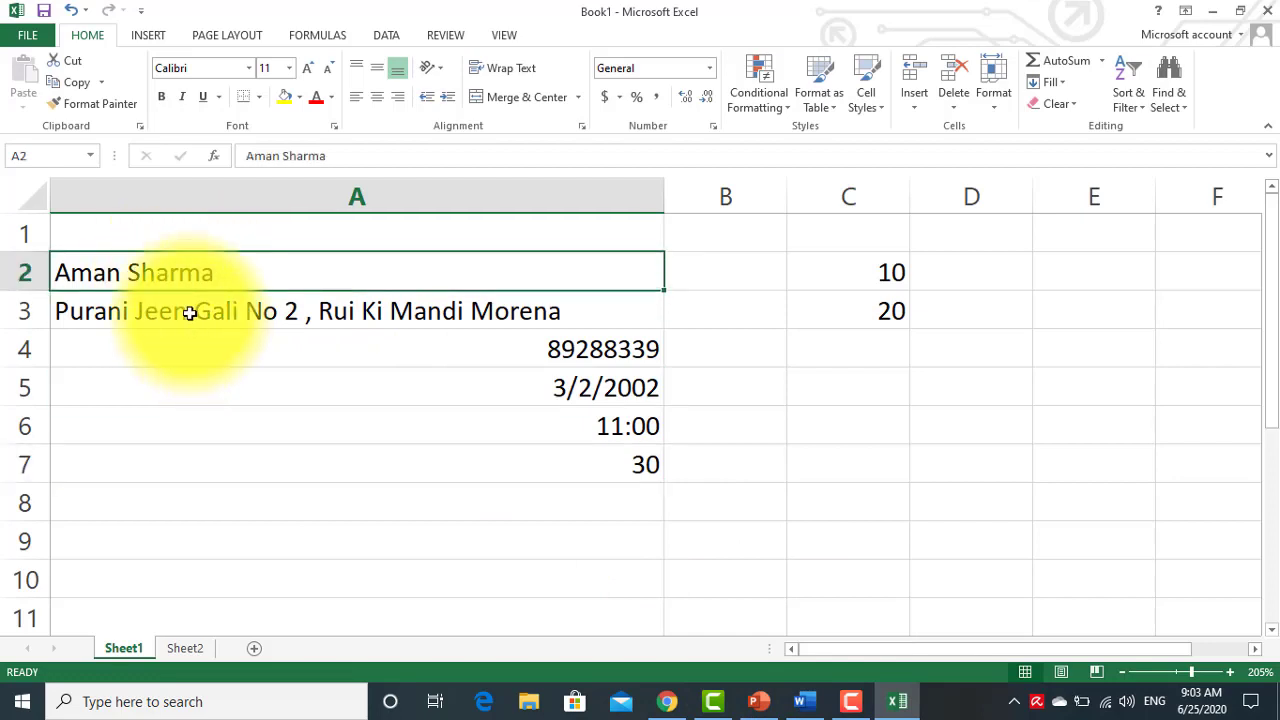
{"action": "left_click", "coordinate": [189, 309]}
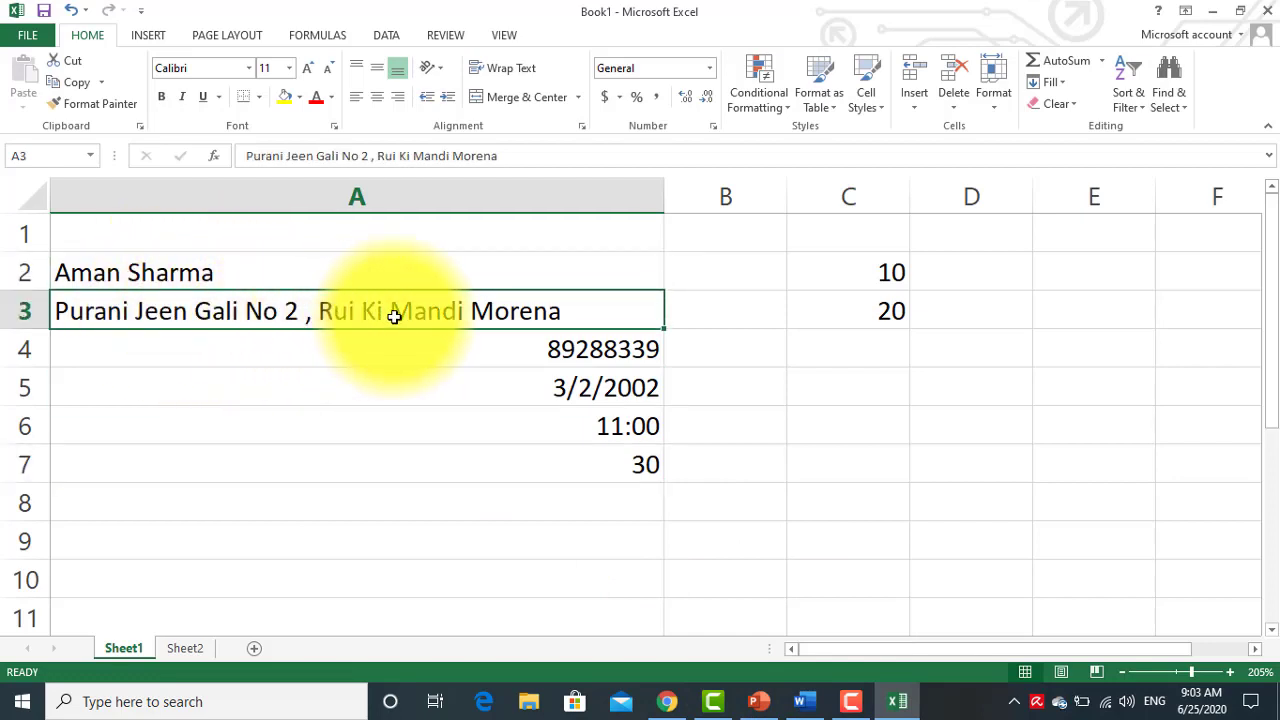
{"action": "left_click", "coordinate": [291, 269]}
{"action": "left_click", "coordinate": [300, 318]}
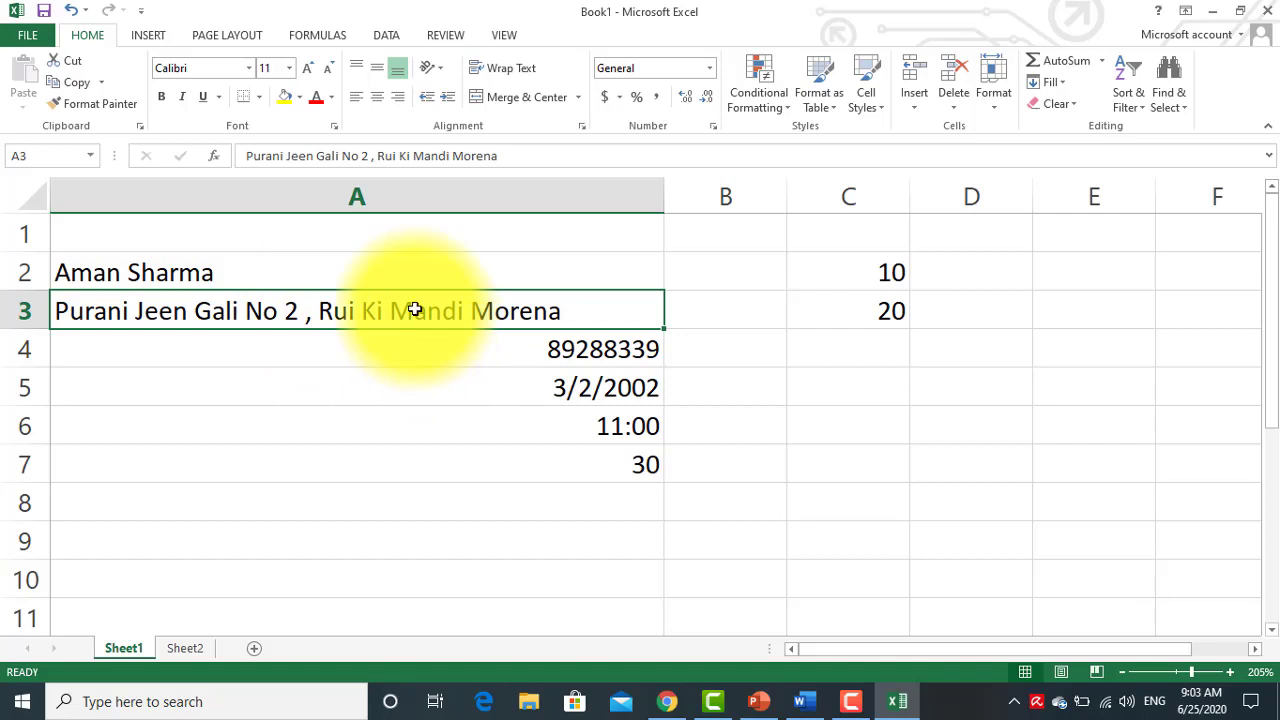
{"action": "left_click_drag", "start_coordinate": [662, 201], "coordinate": [685, 201]}
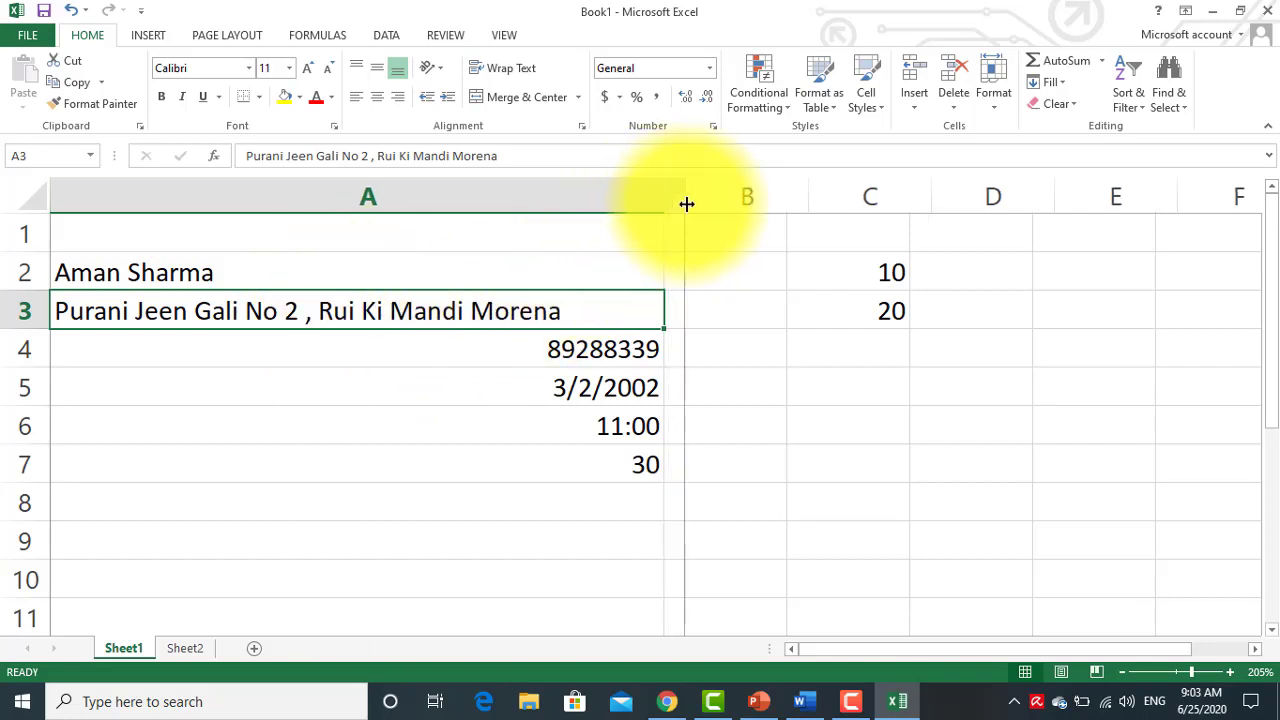
{"action": "left_click", "coordinate": [271, 274]}
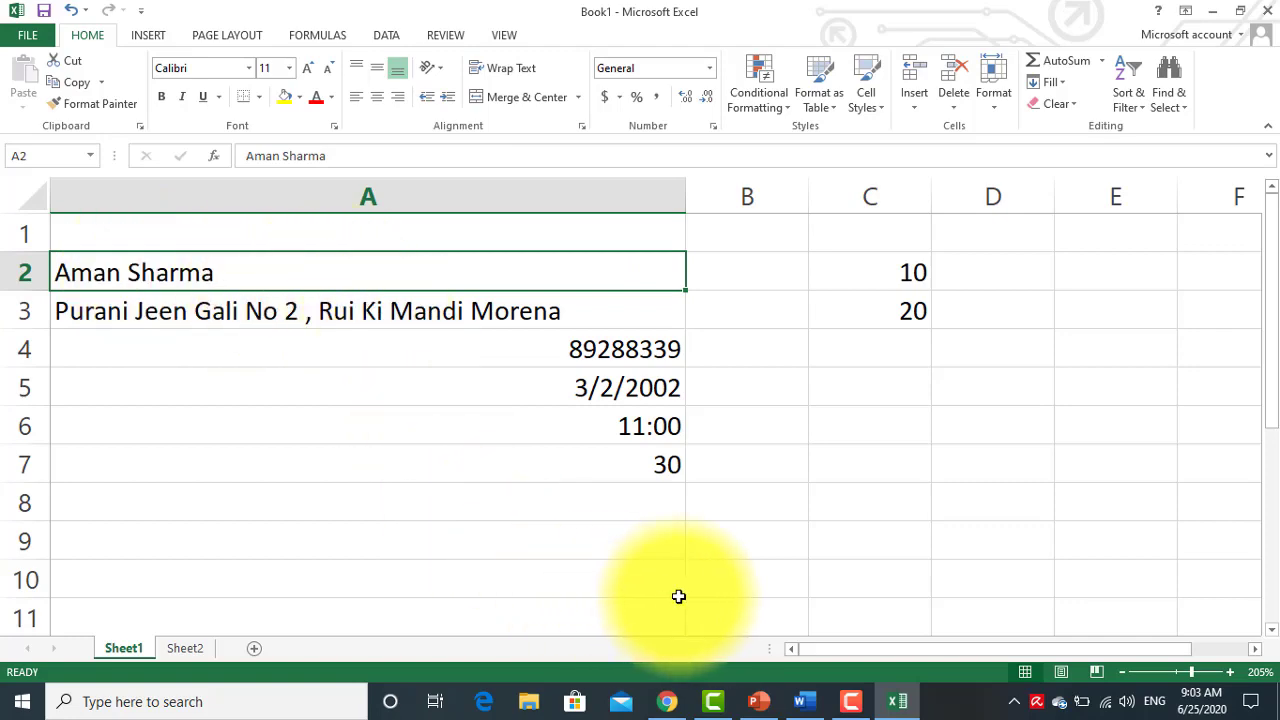
{"action": "left_click", "coordinate": [805, 703]}
Step: Highlight the Text and Number definitions in the notes, then return to Excel's mobile number in A4
{"action": "left_click", "coordinate": [157, 236]}
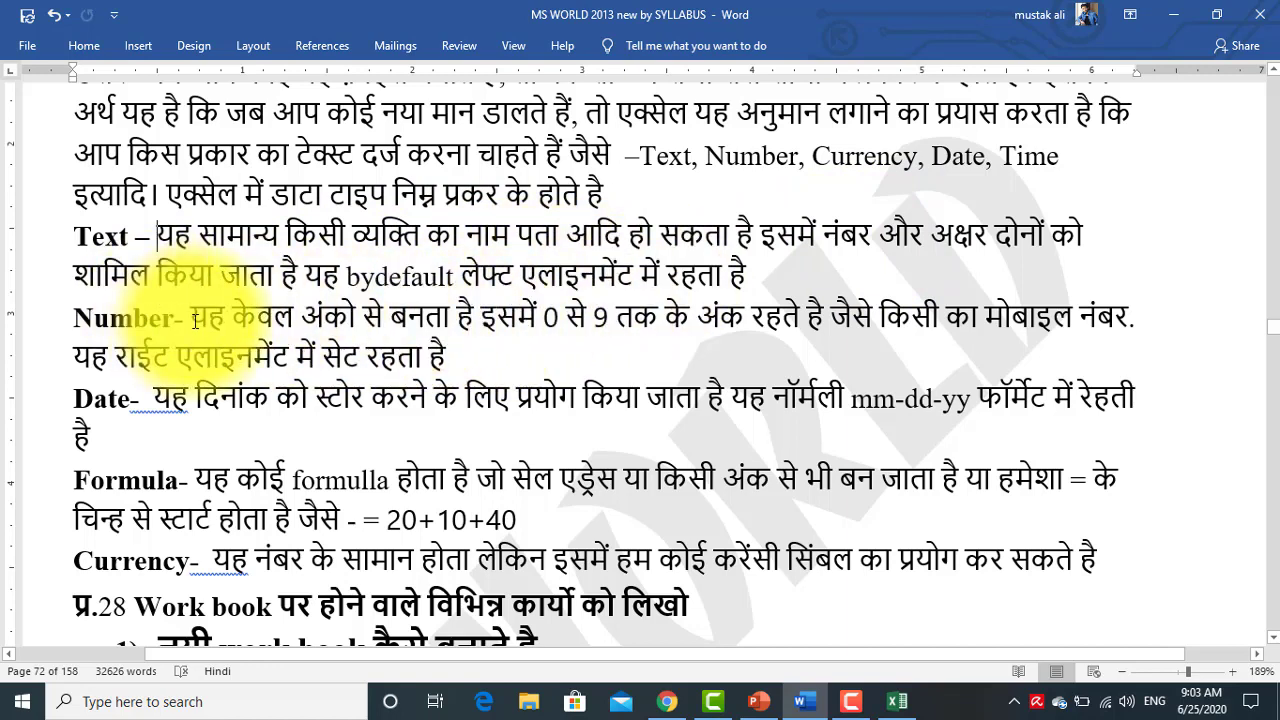
{"action": "left_click_drag", "start_coordinate": [190, 317], "coordinate": [478, 321]}
{"action": "left_click", "coordinate": [555, 355]}
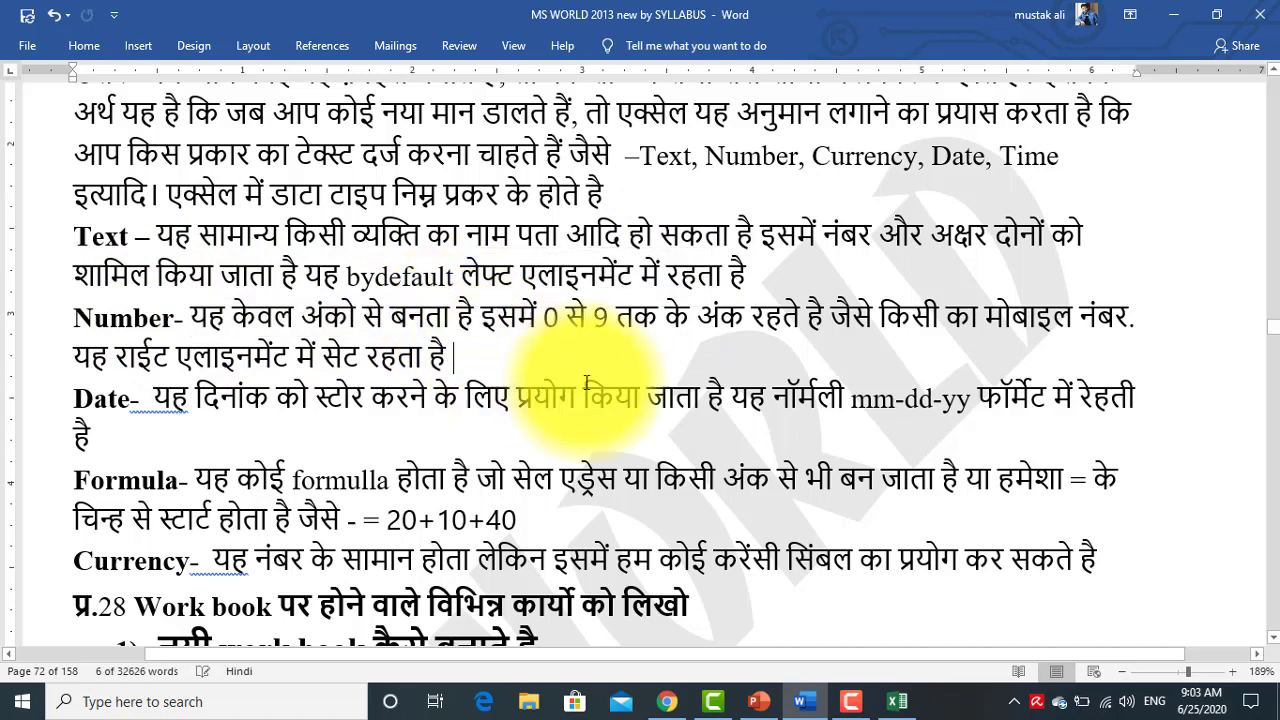
{"action": "left_click", "coordinate": [906, 706]}
{"action": "left_click", "coordinate": [571, 345]}
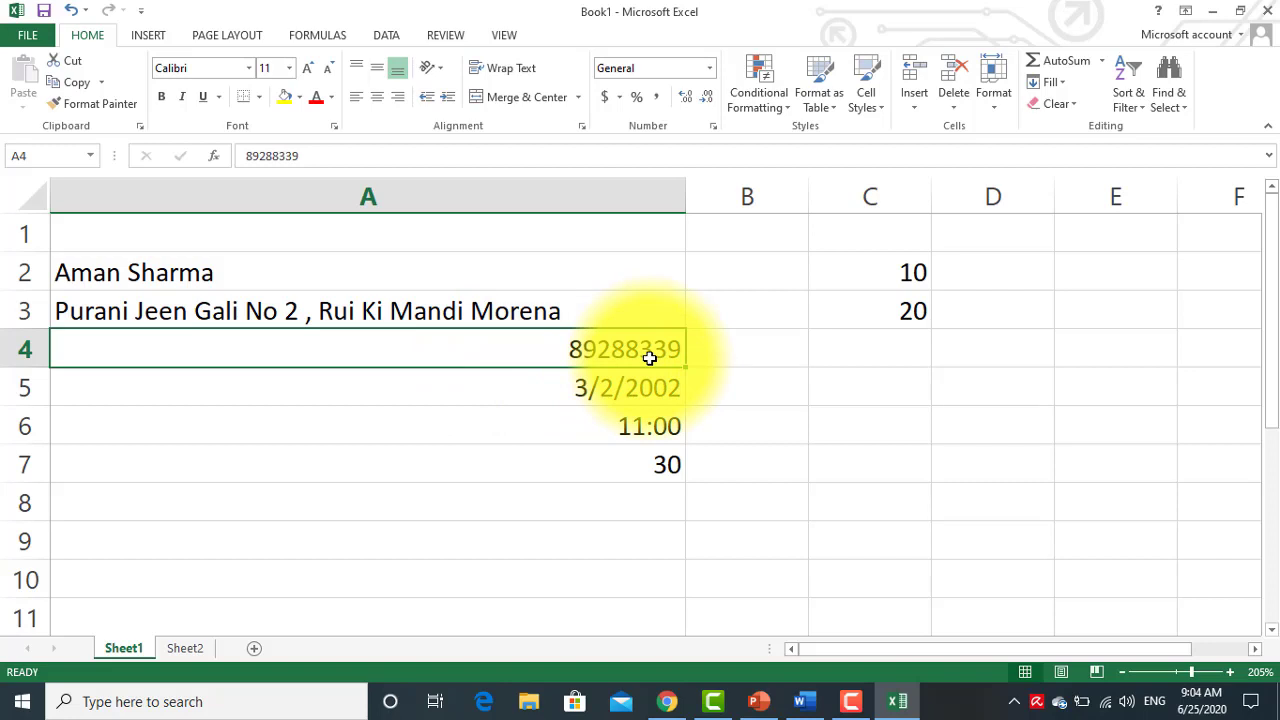
{"action": "left_click", "coordinate": [607, 390]}
{"action": "left_click", "coordinate": [606, 418]}
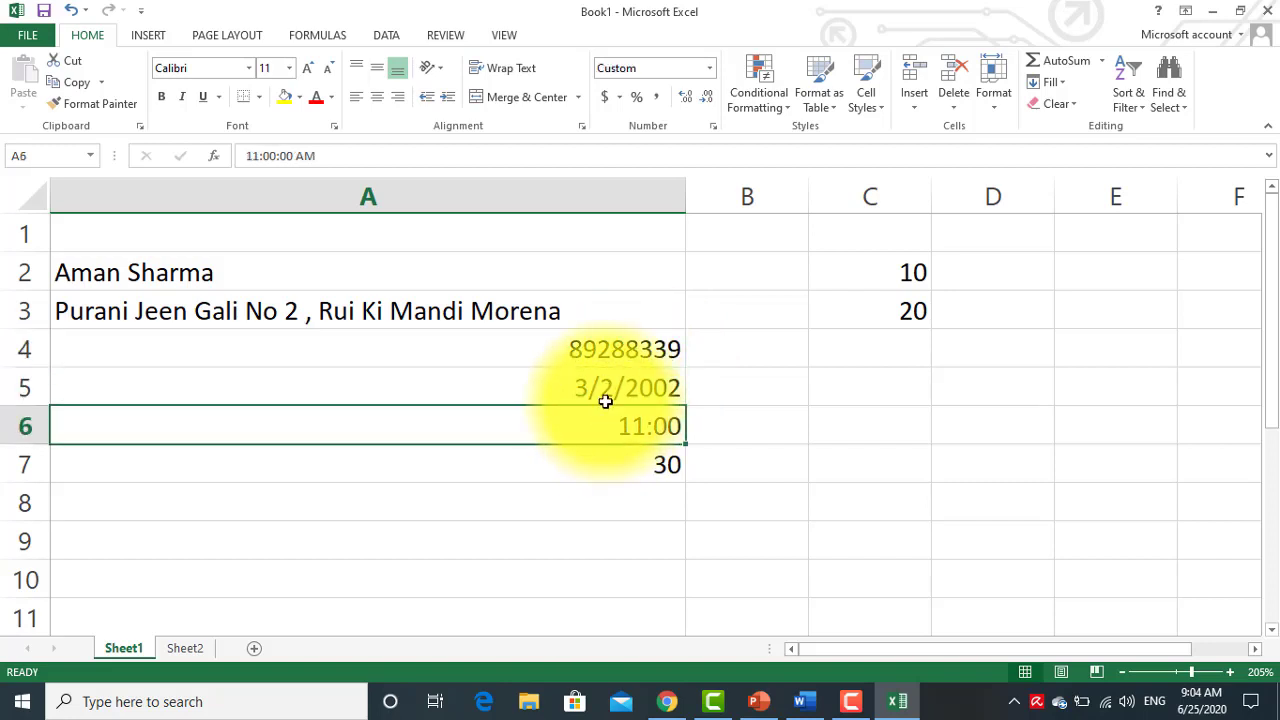
{"action": "left_click", "coordinate": [610, 400]}
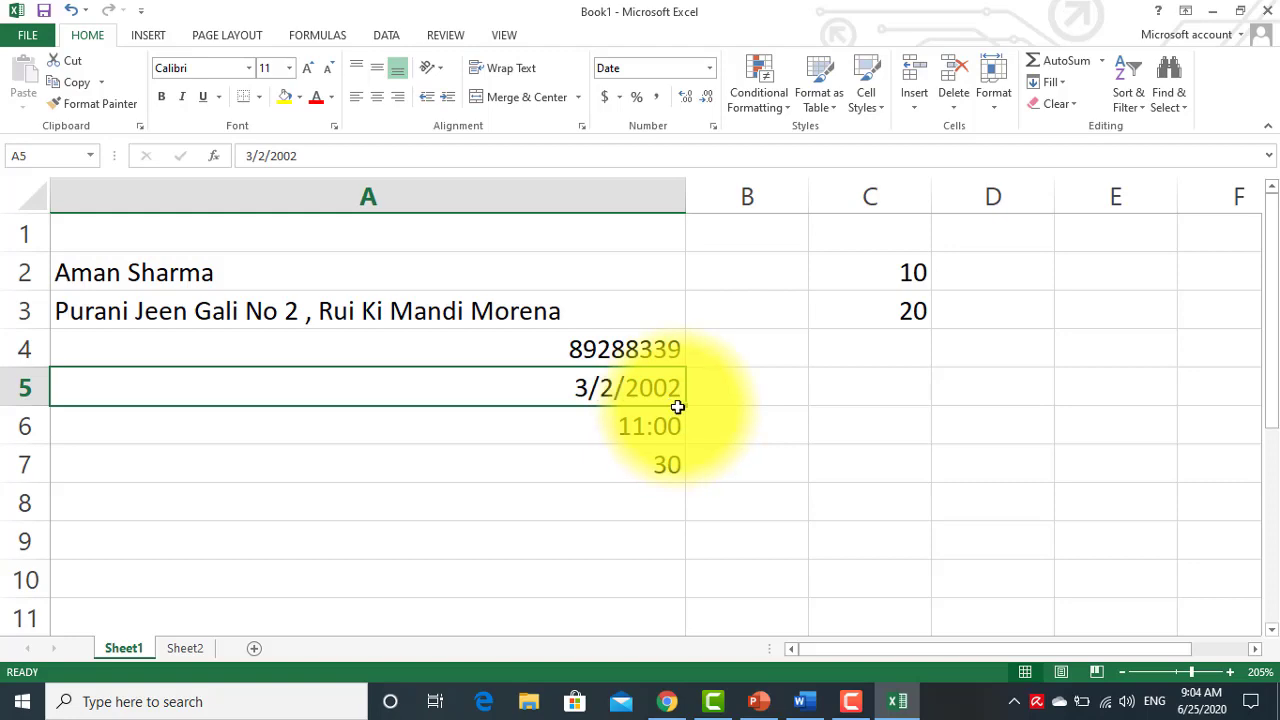
Step: Scroll the Word notes to the Date definition and highlight 'mm-dd-yy', then return to Excel
{"action": "left_click", "coordinate": [803, 698]}
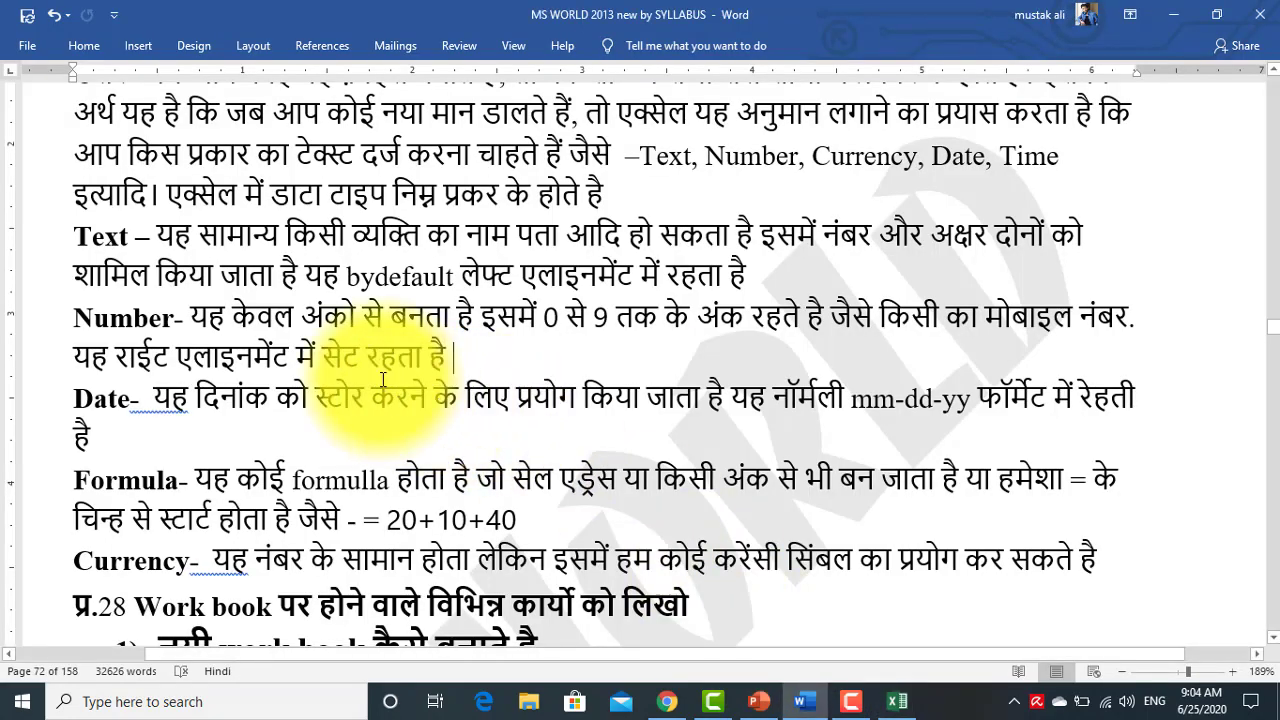
{"action": "scroll", "coordinate": [700, 320], "scroll_direction": "down", "scroll_amount": 3}
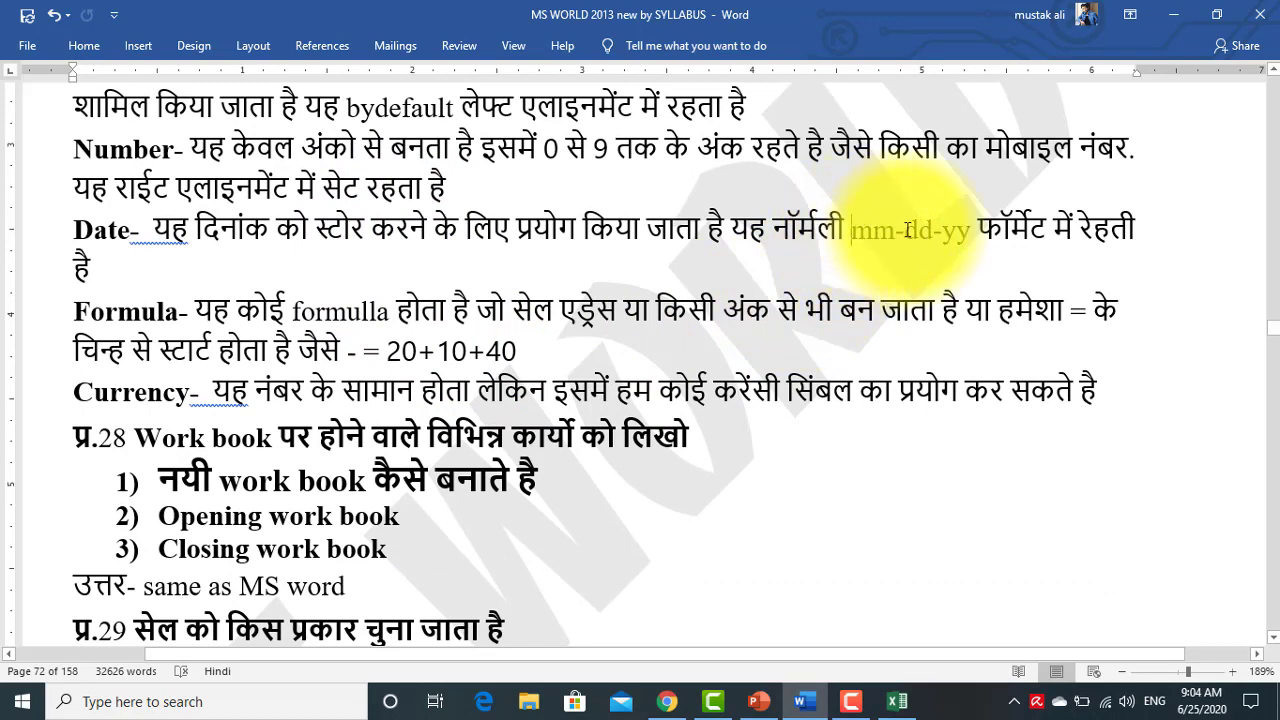
{"action": "left_click_drag", "start_coordinate": [852, 230], "coordinate": [975, 231]}
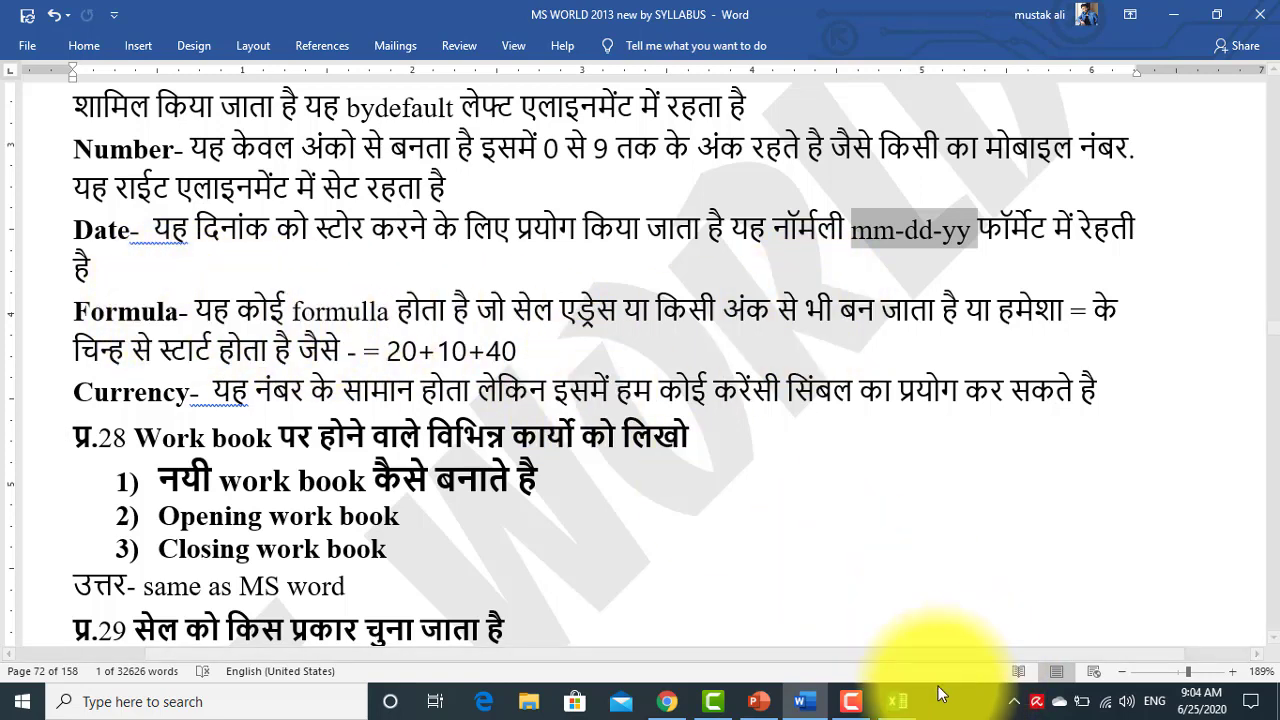
{"action": "left_click", "coordinate": [897, 701]}
Step: Point out the values 10 in C2 and 20 in C3, then open A7's =C2+C3 formula
{"action": "left_click", "coordinate": [677, 468]}
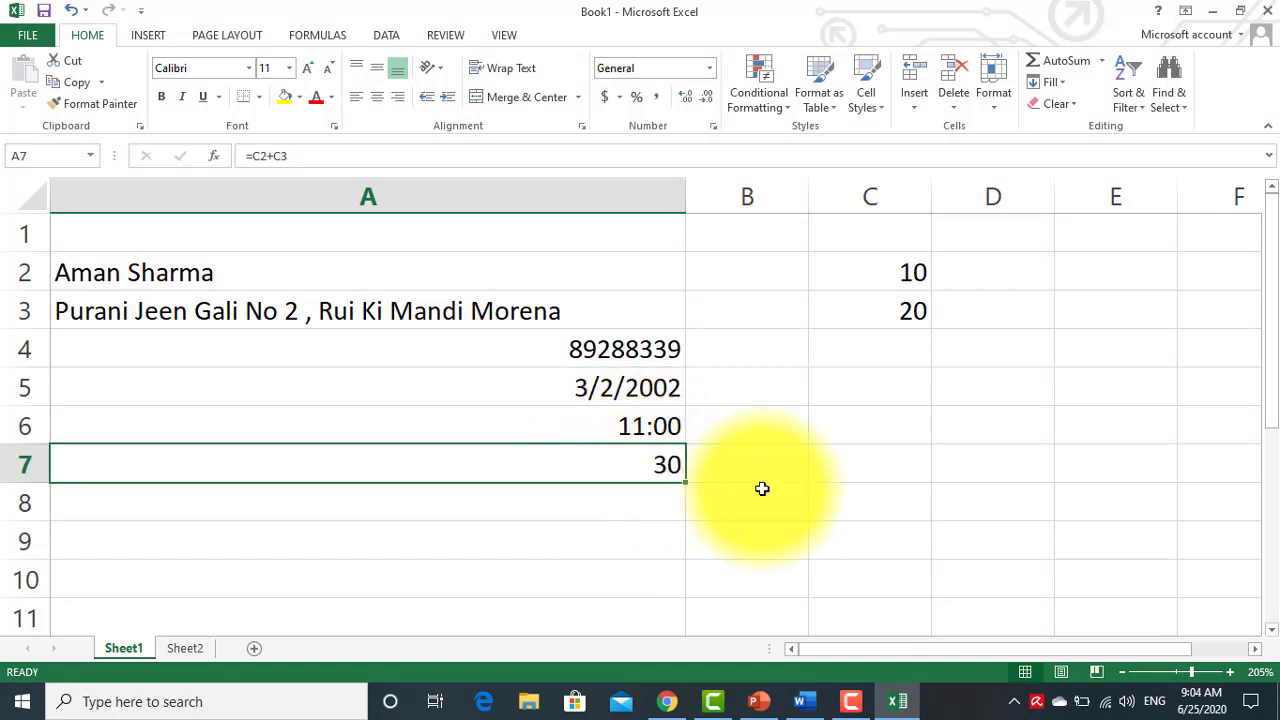
{"action": "left_click", "coordinate": [913, 268]}
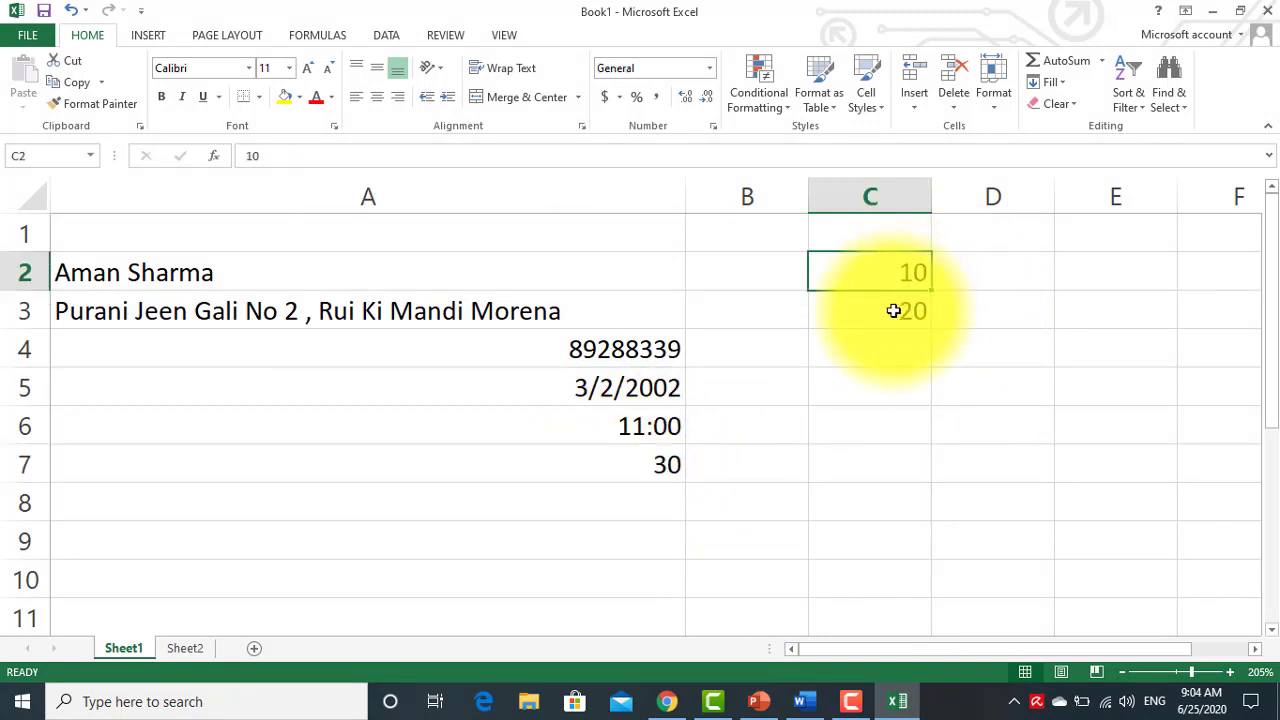
{"action": "left_click", "coordinate": [894, 309]}
{"action": "left_click", "coordinate": [655, 465]}
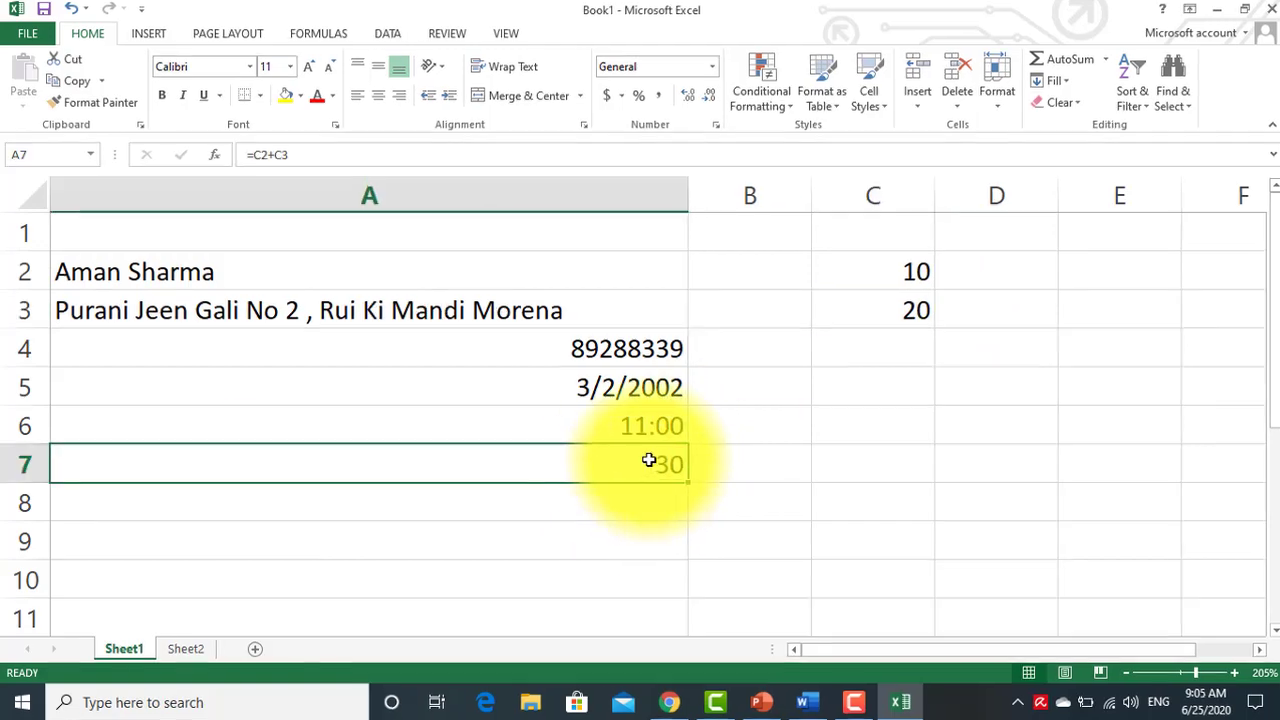
{"action": "double_click", "coordinate": [660, 459]}
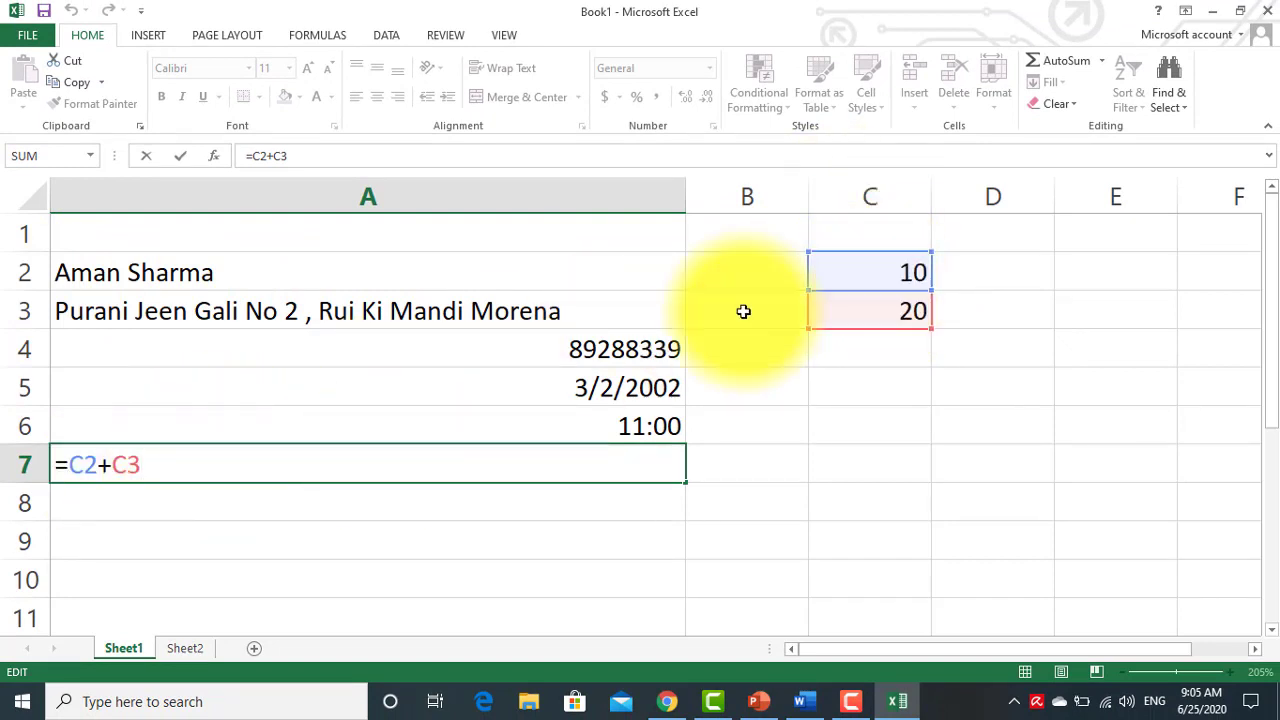
{"action": "left_click", "coordinate": [25, 311]}
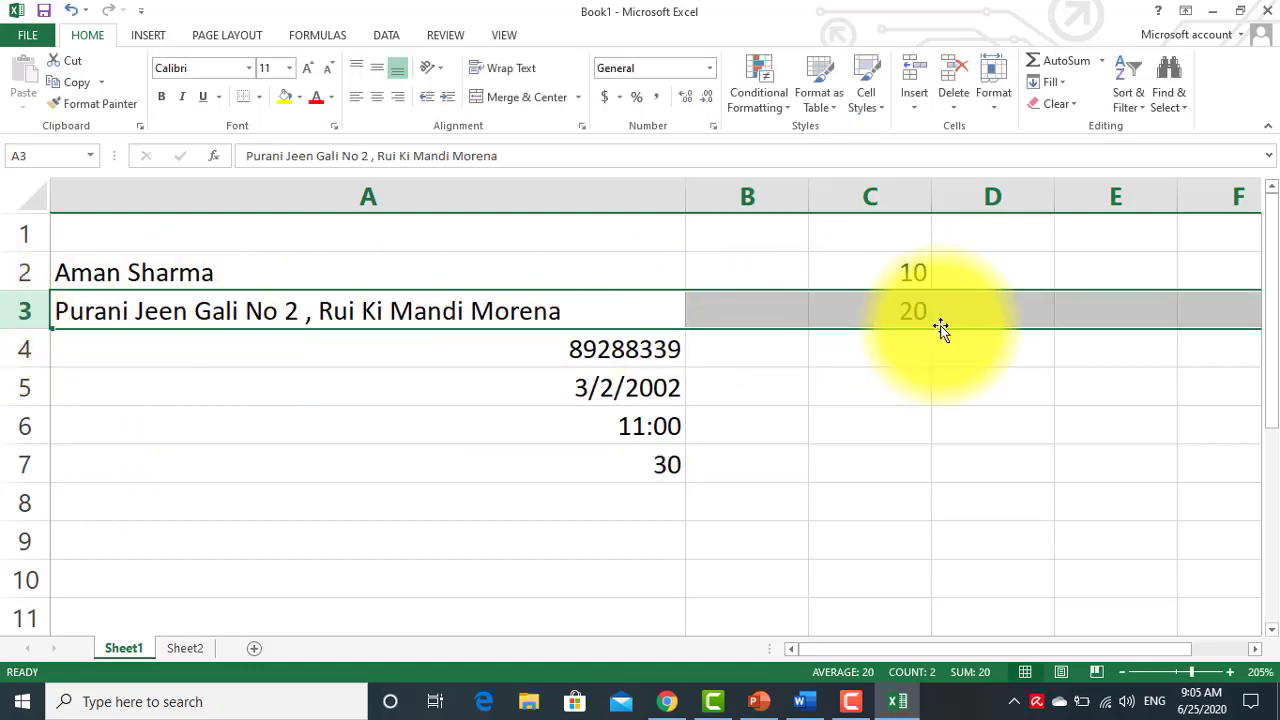
Step: Reopen A7 to highlight its C2+C3 references, cancelling an accidental edit so 30 remains
{"action": "left_click", "coordinate": [918, 311]}
{"action": "double_click", "coordinate": [547, 472]}
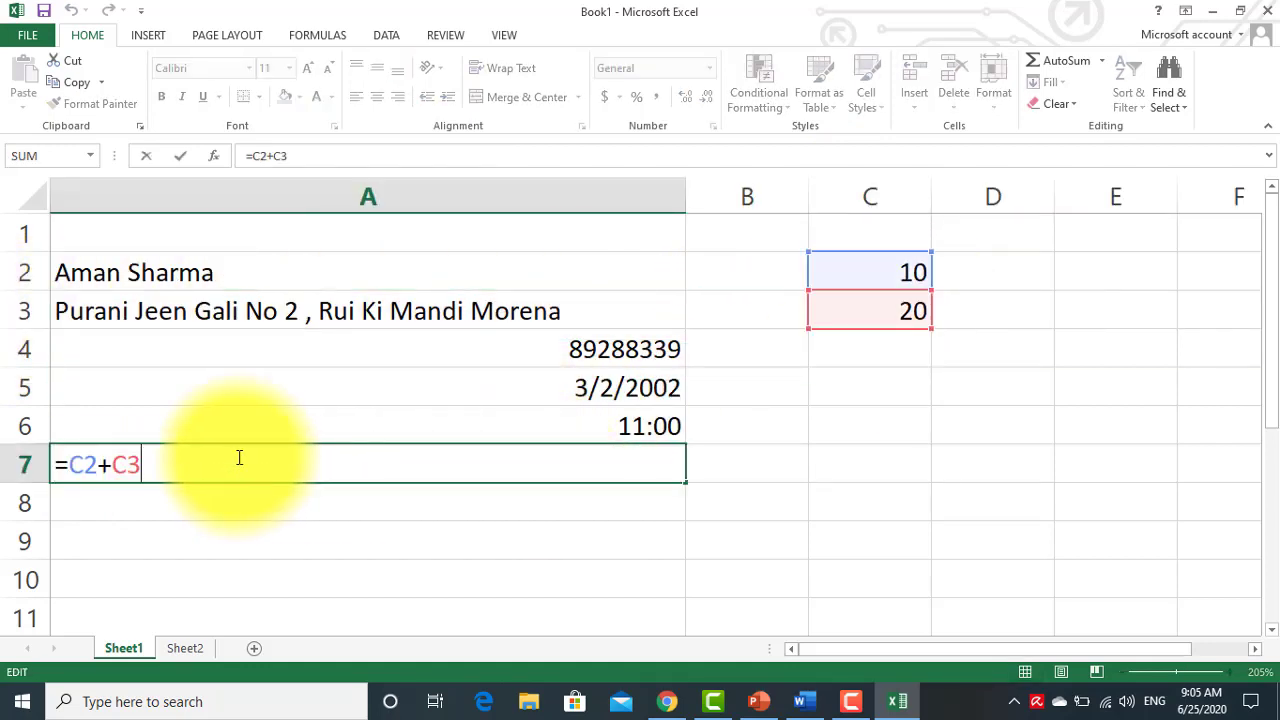
{"action": "left_click_drag", "start_coordinate": [73, 464], "coordinate": [160, 464]}
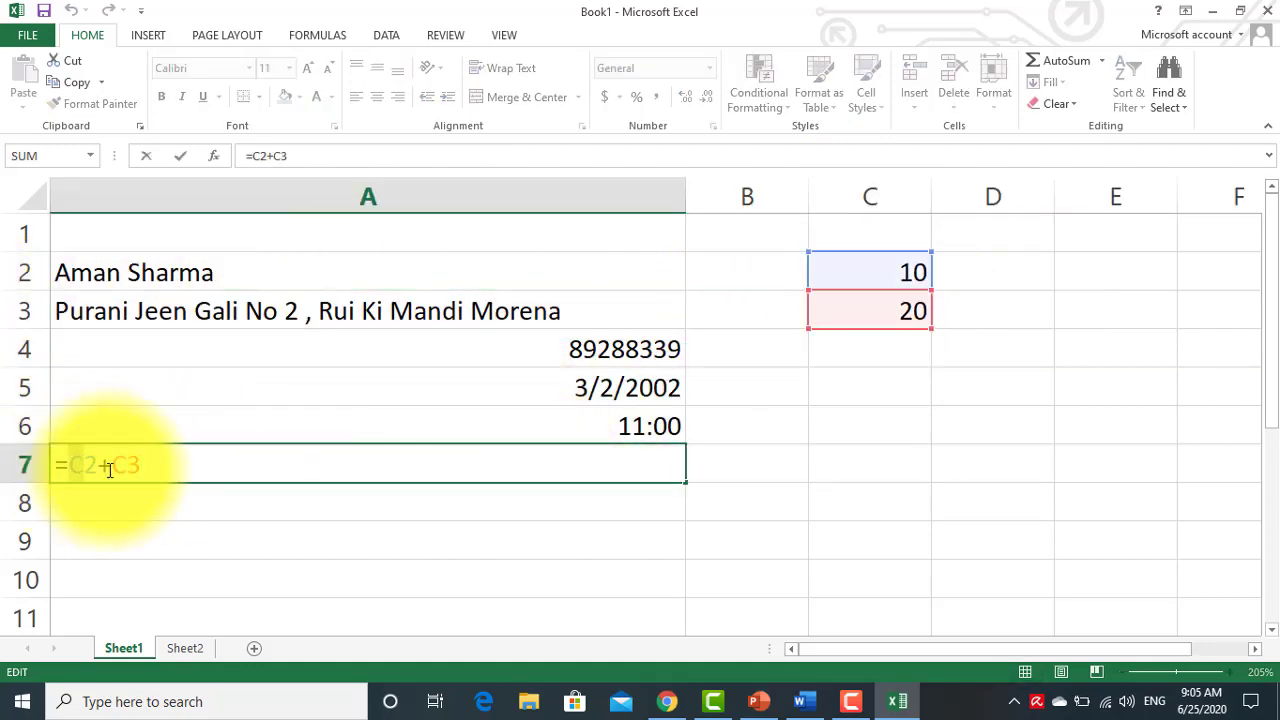
{"action": "left_click", "coordinate": [580, 505]}
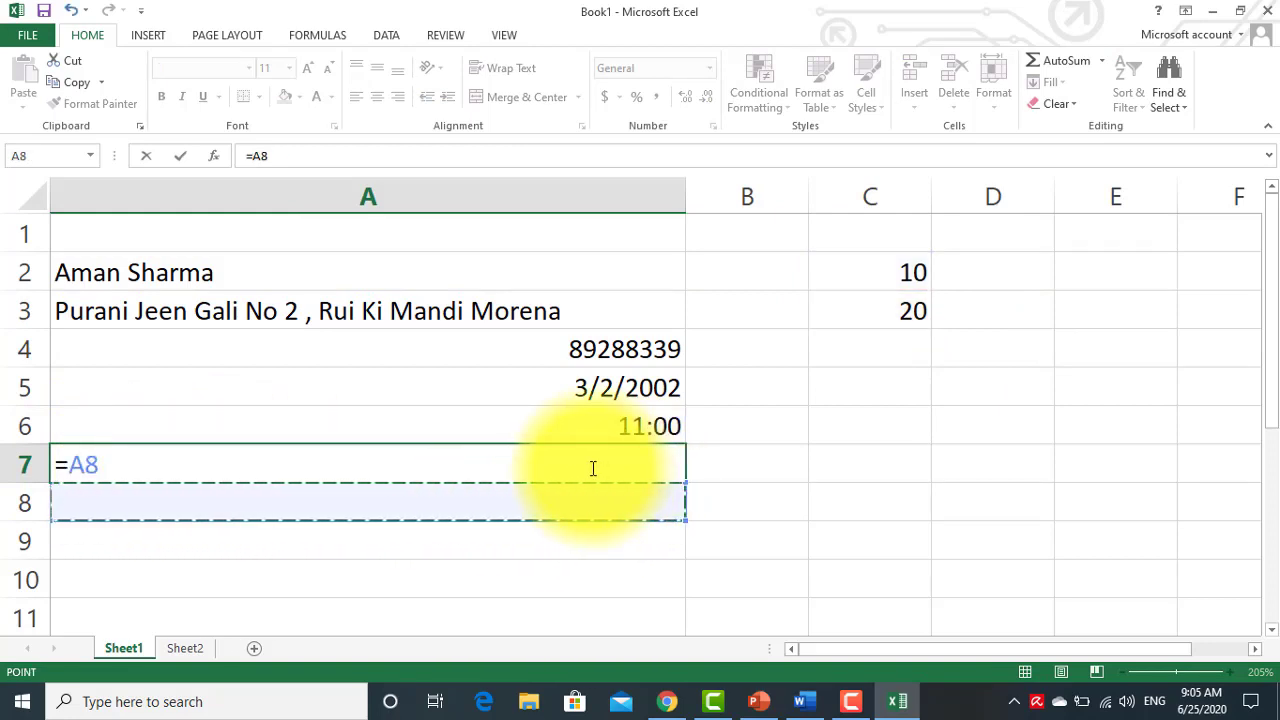
{"action": "key", "text": "Escape"}
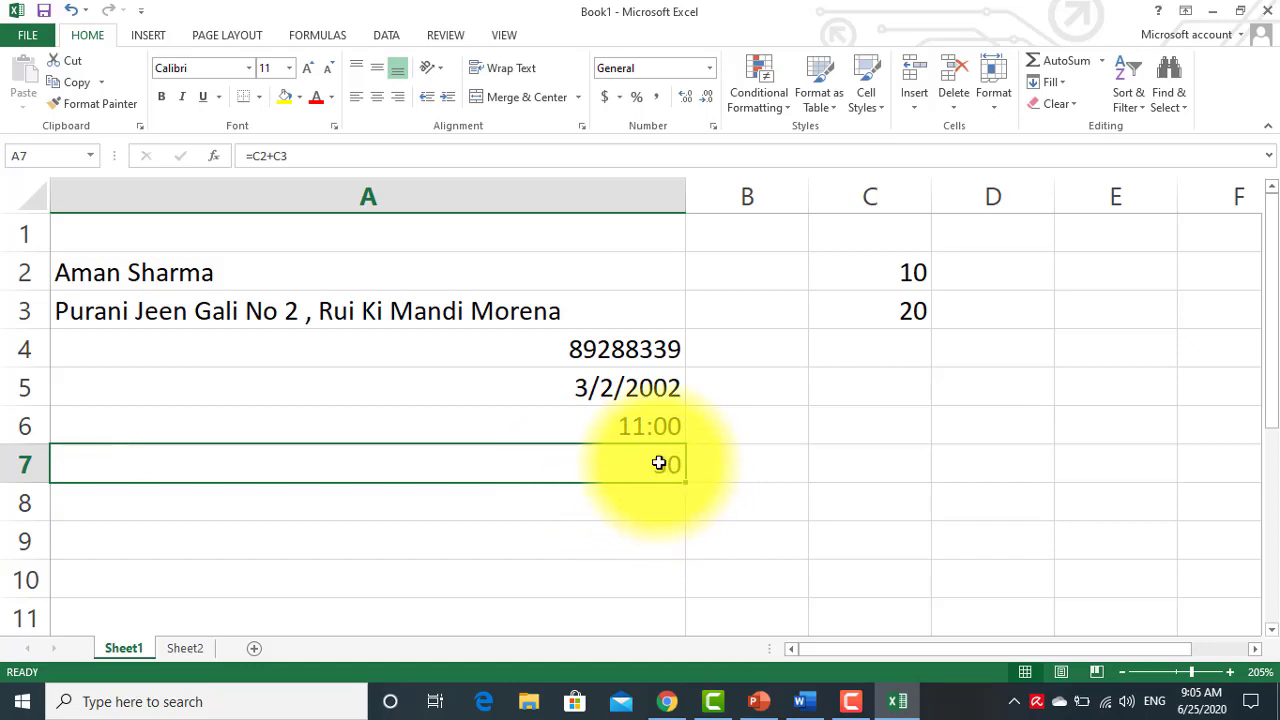
{"action": "double_click", "coordinate": [660, 465]}
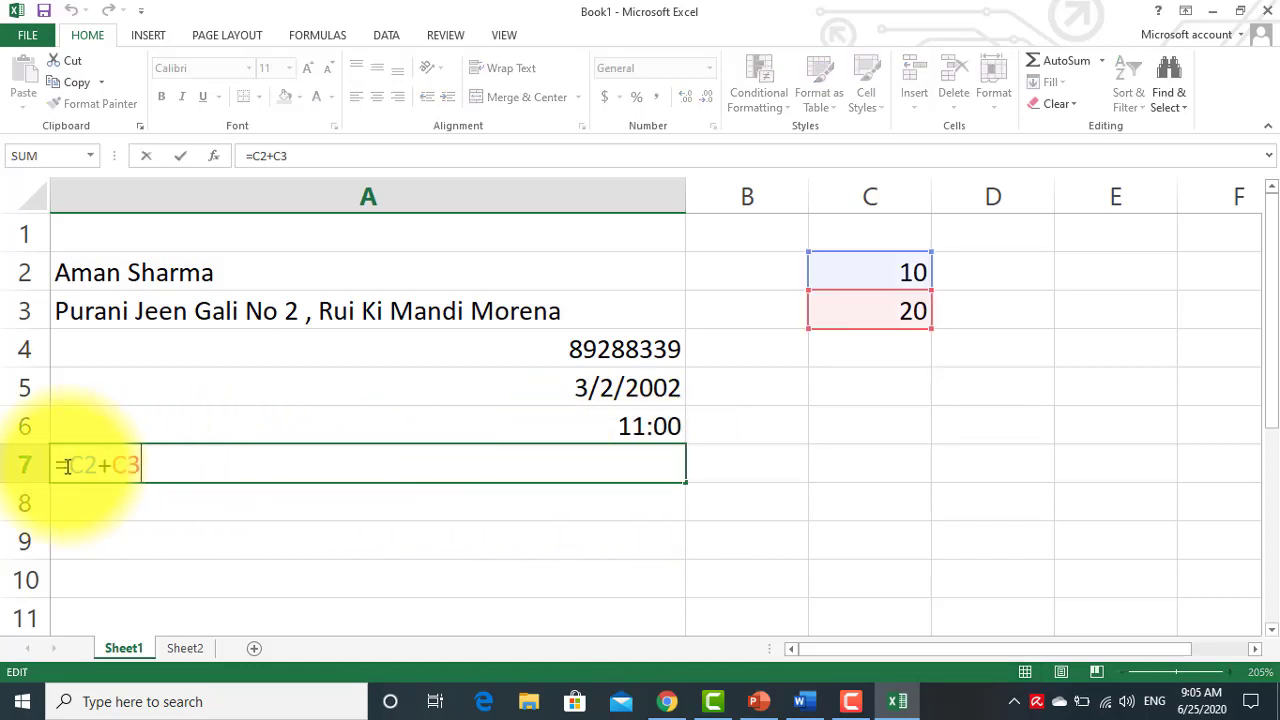
{"action": "key", "text": "Return"}
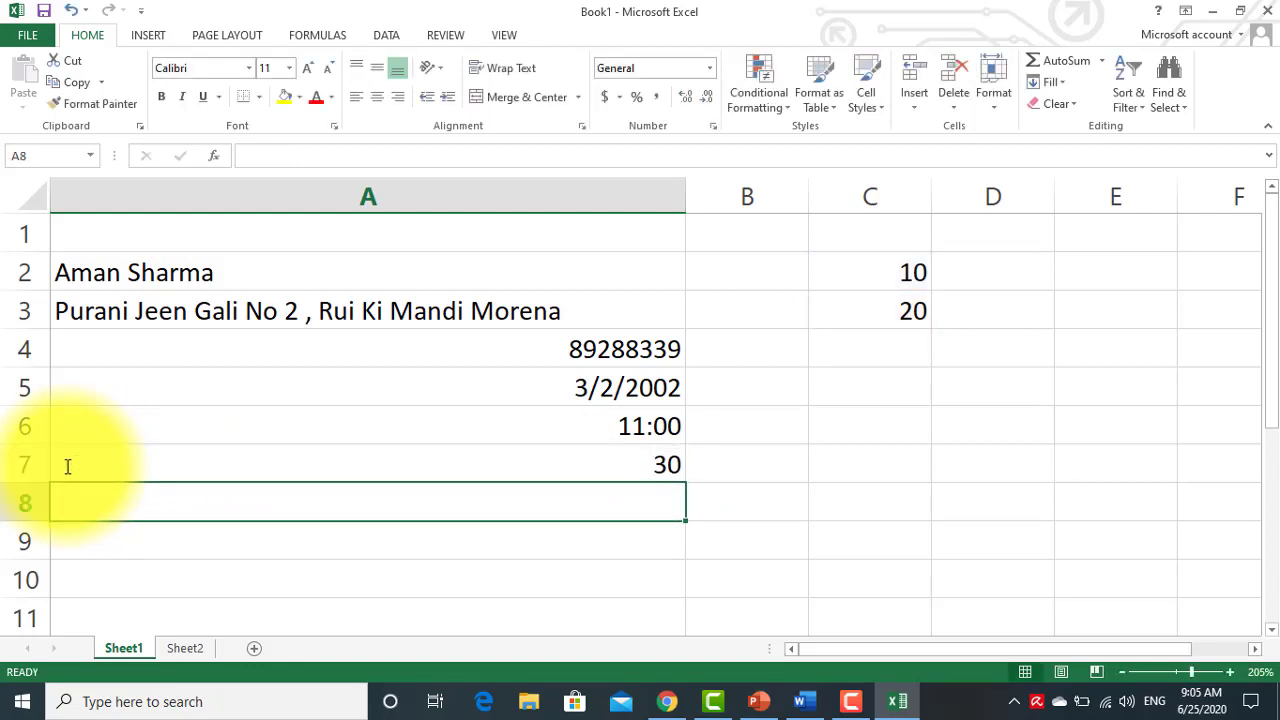
Step: Show A7's =C2+C3 formula in the formula bar, confirm it, and return to Word
{"action": "left_click", "coordinate": [67, 466]}
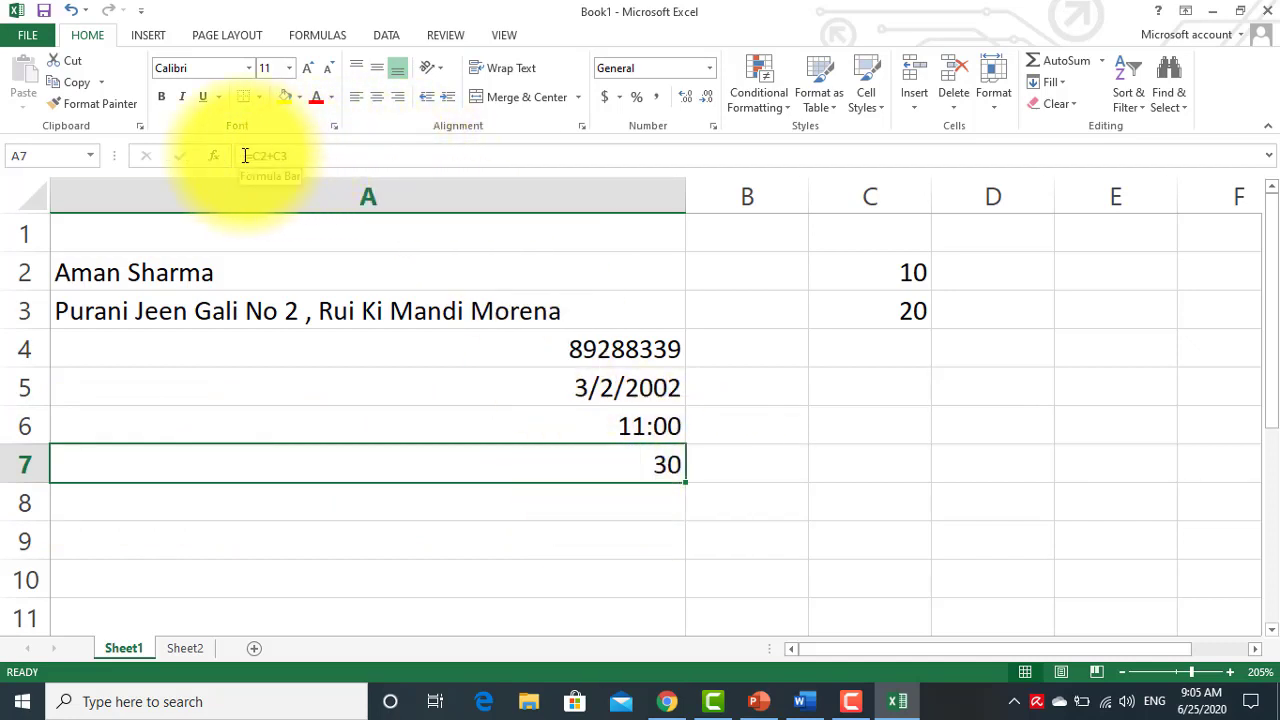
{"action": "left_click_drag", "start_coordinate": [245, 155], "coordinate": [309, 154]}
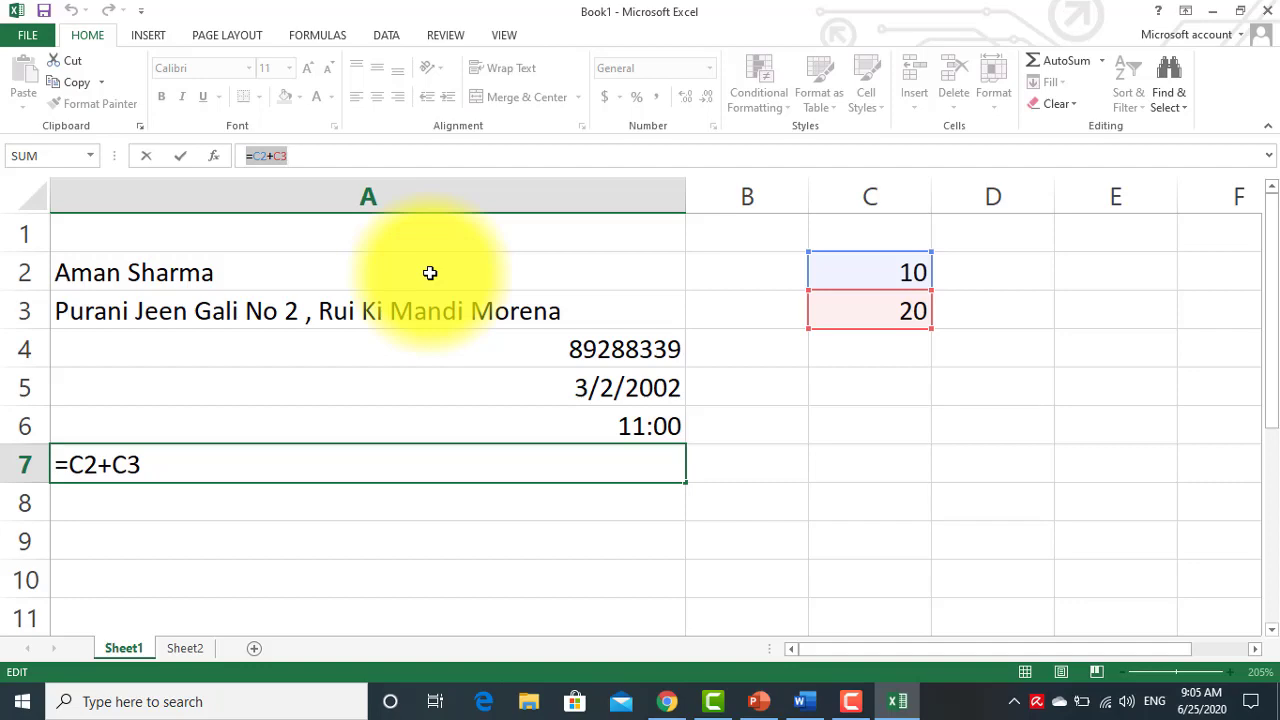
{"action": "key", "text": "Return"}
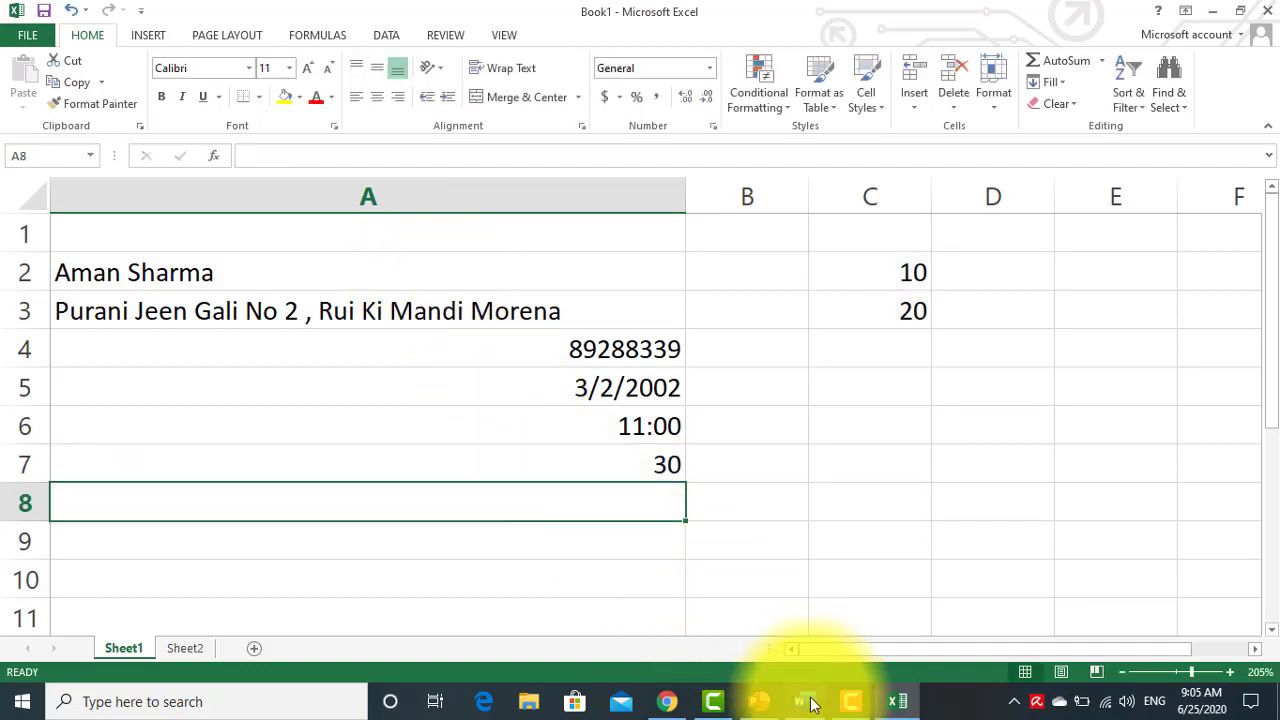
{"action": "left_click", "coordinate": [800, 701]}
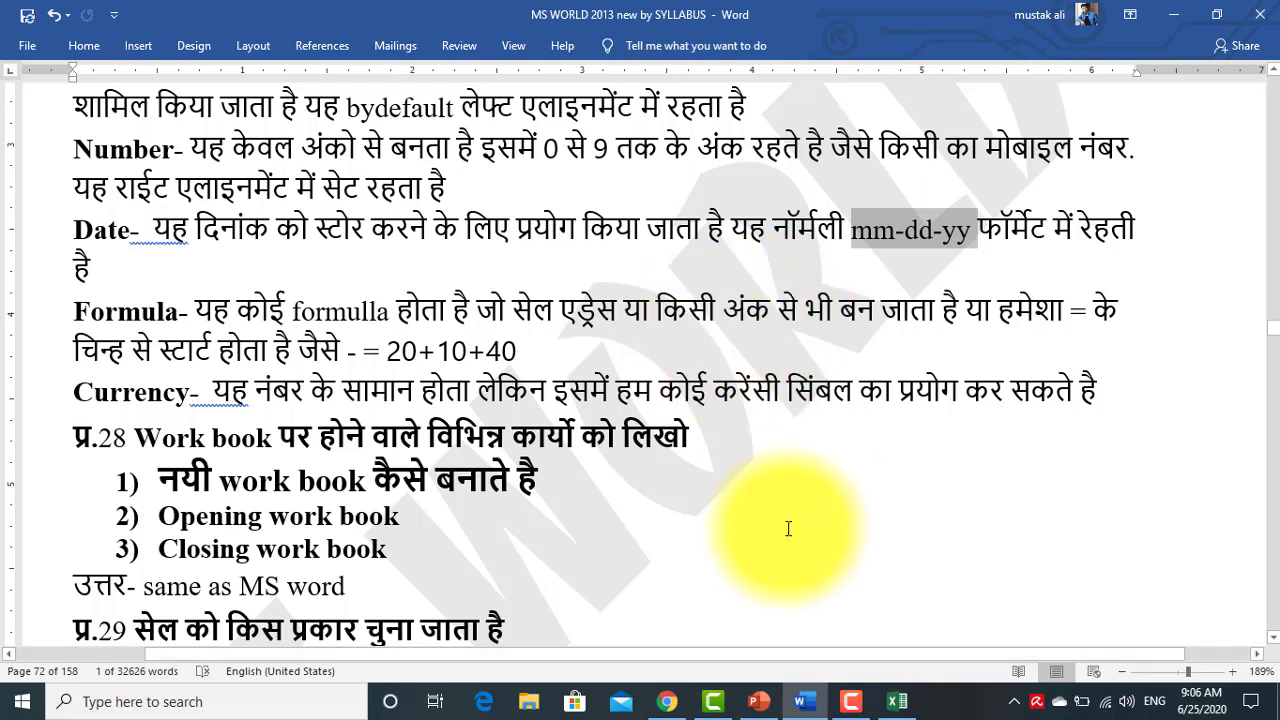
Step: Bring the Excel workbook back in front of the Word notes
{"action": "left_click", "coordinate": [883, 712]}
Step: Enter =10+20 in cell A9 so it shows 30, then return to the Word notes
{"action": "left_click", "coordinate": [561, 527]}
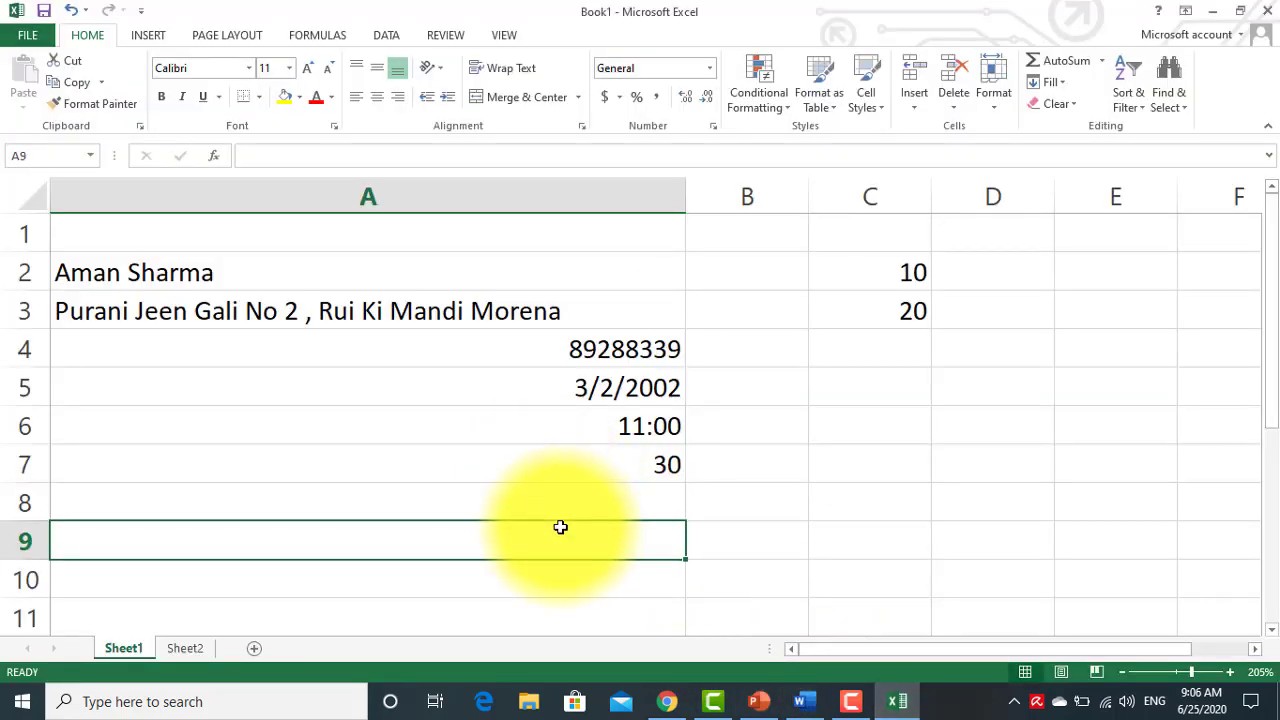
{"action": "type", "text": "=10+20"}
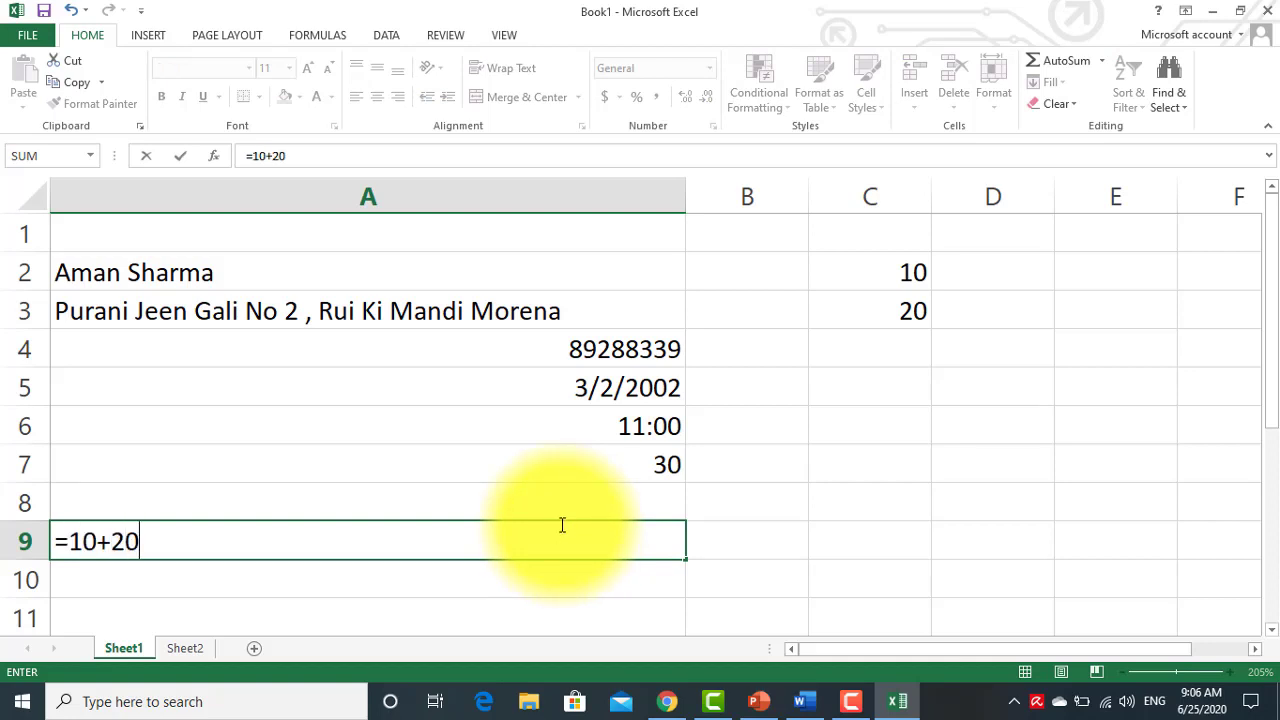
{"action": "key", "text": "Return"}
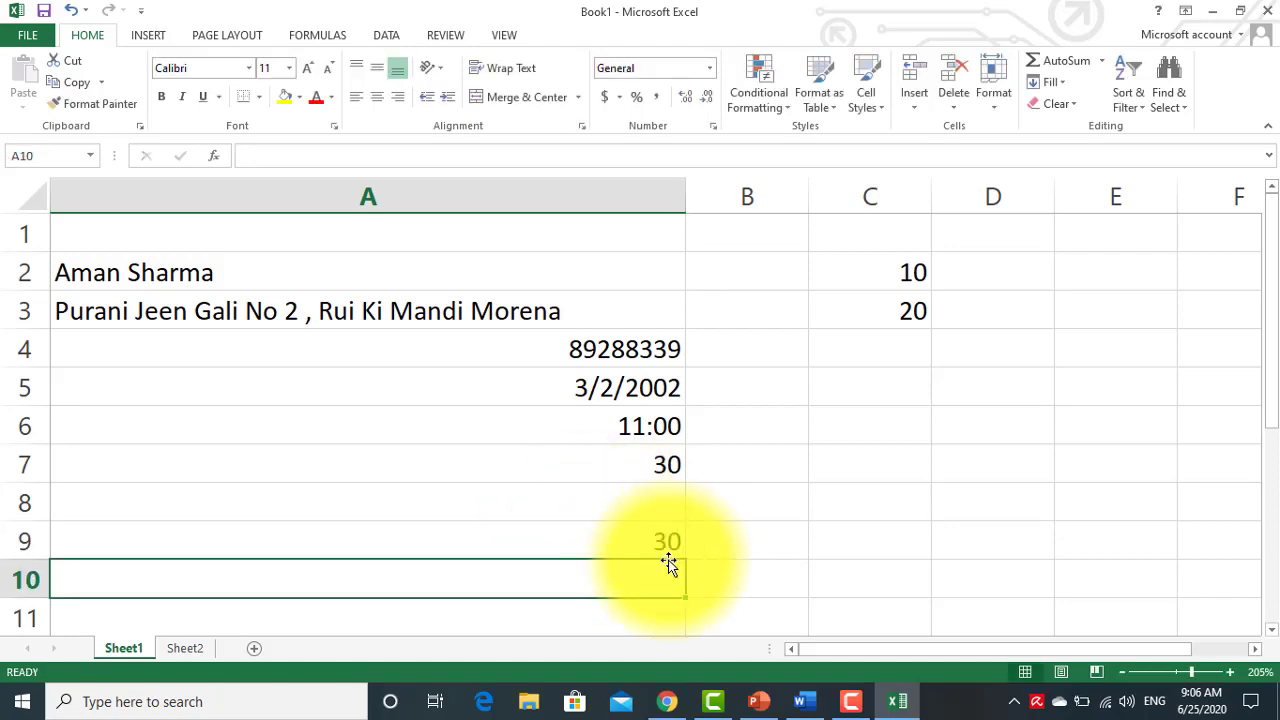
{"action": "left_click", "coordinate": [666, 537]}
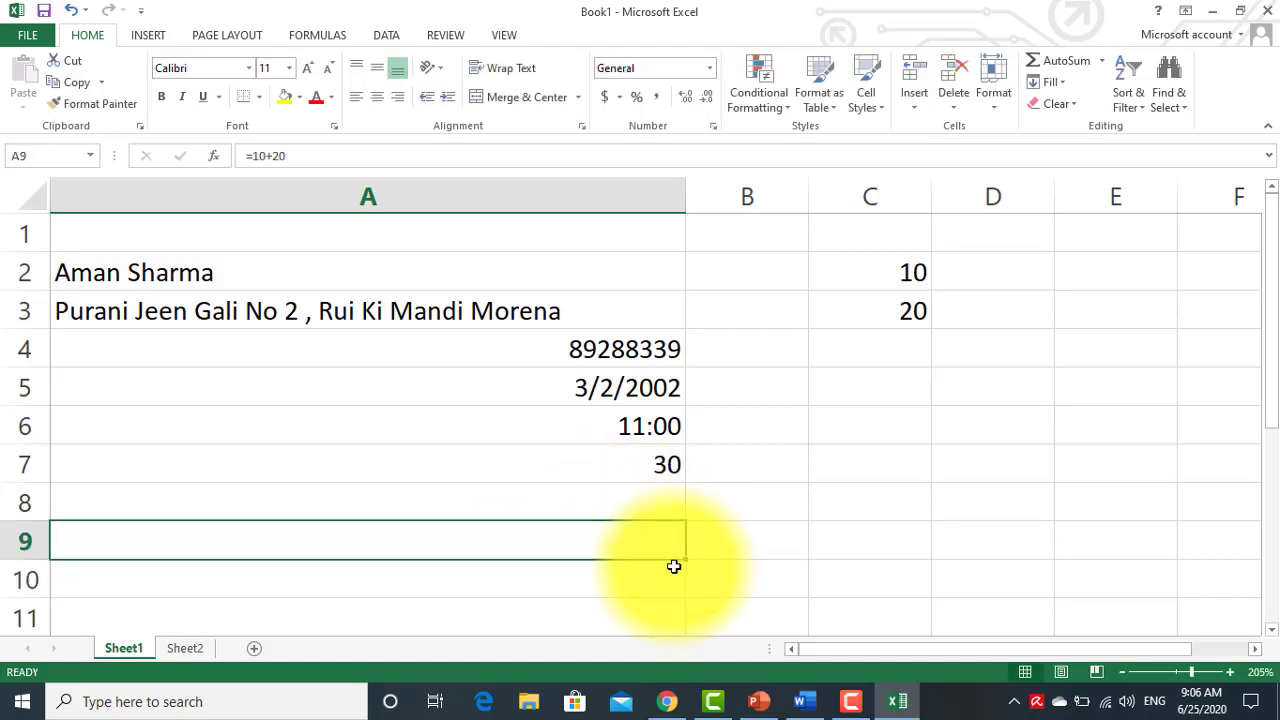
{"action": "left_click", "coordinate": [800, 701]}
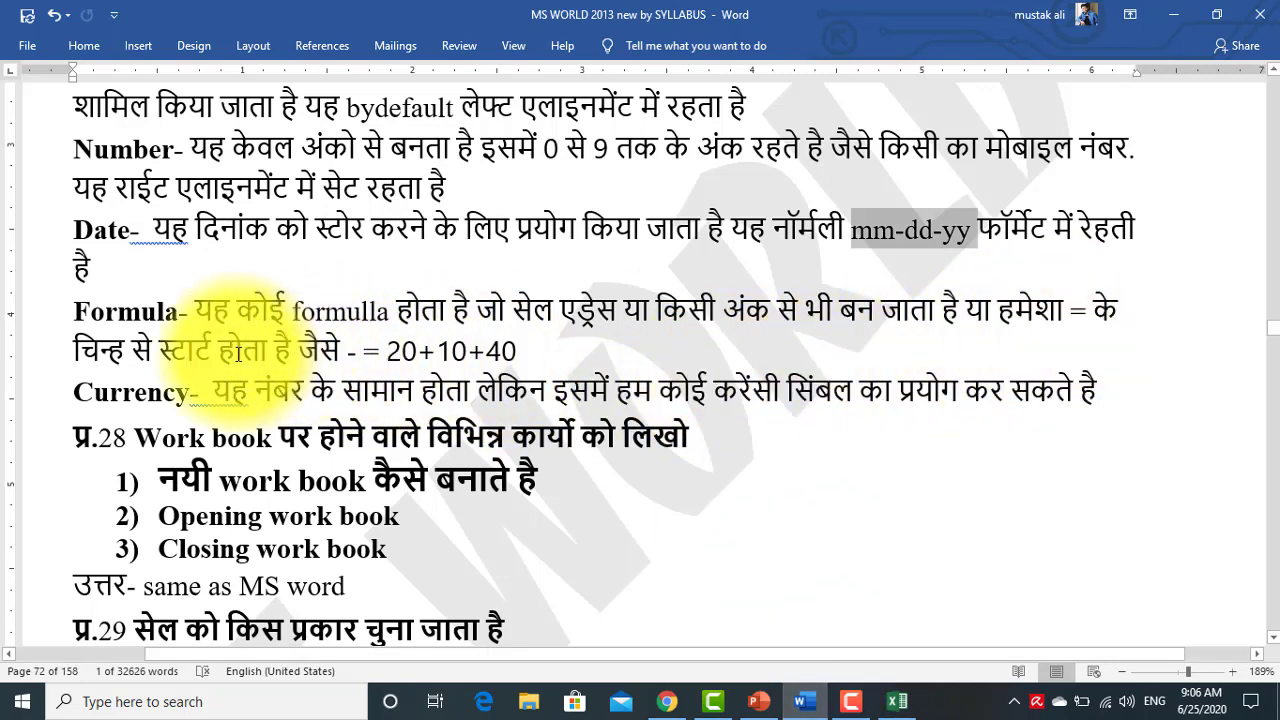
Step: Highlight the =20+10+40 formula example and the word Currency in the notes, then return to Excel
{"action": "left_click_drag", "start_coordinate": [347, 351], "coordinate": [536, 351]}
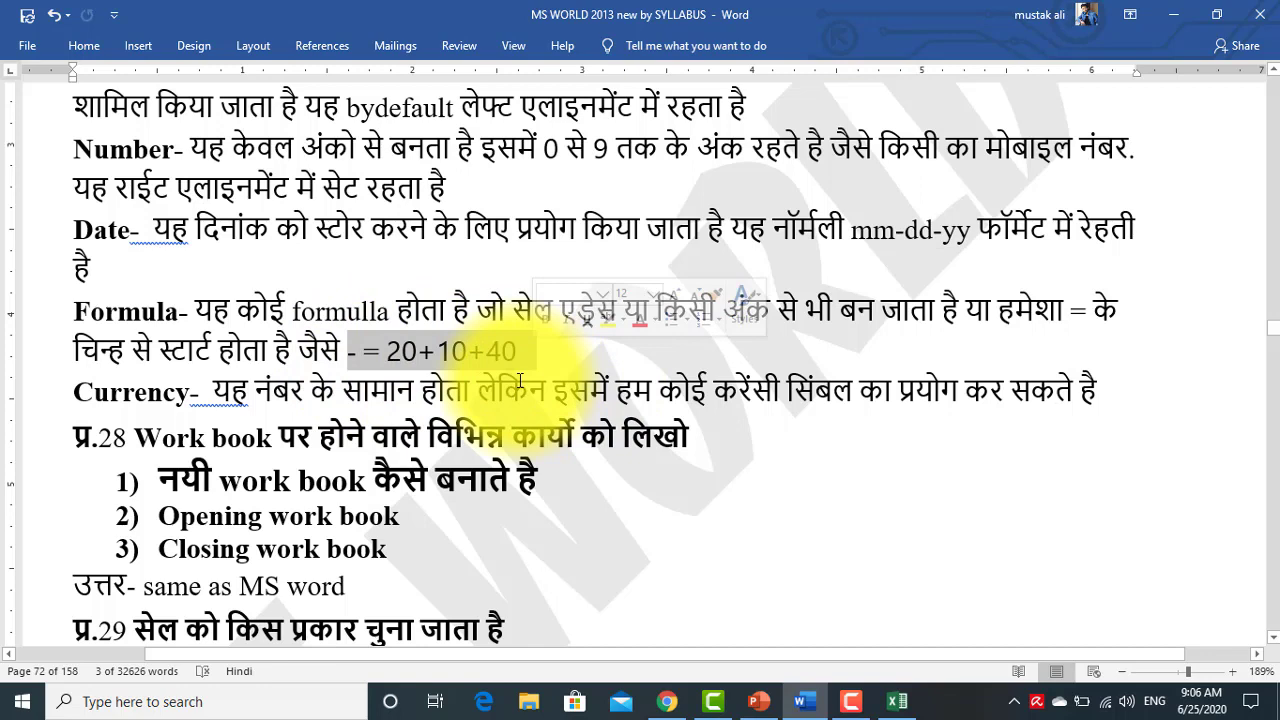
{"action": "scroll", "coordinate": [489, 395], "scroll_direction": "down", "scroll_amount": 2}
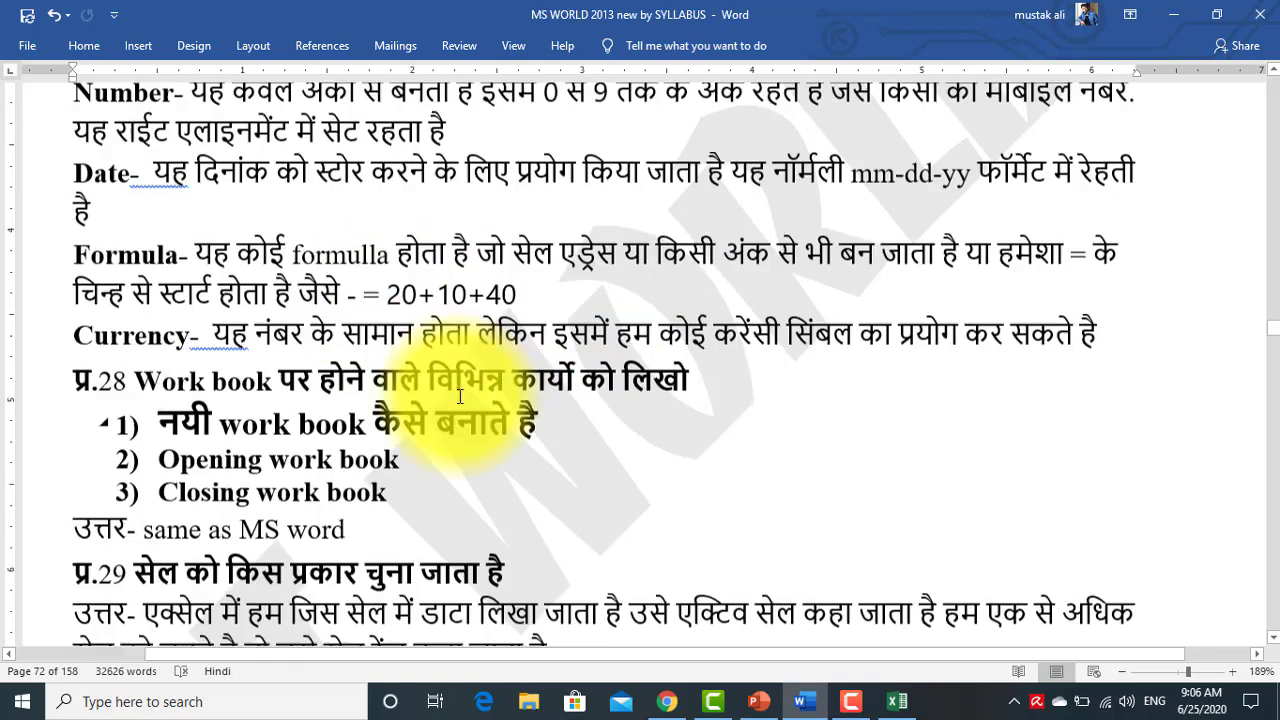
{"action": "double_click", "coordinate": [107, 307]}
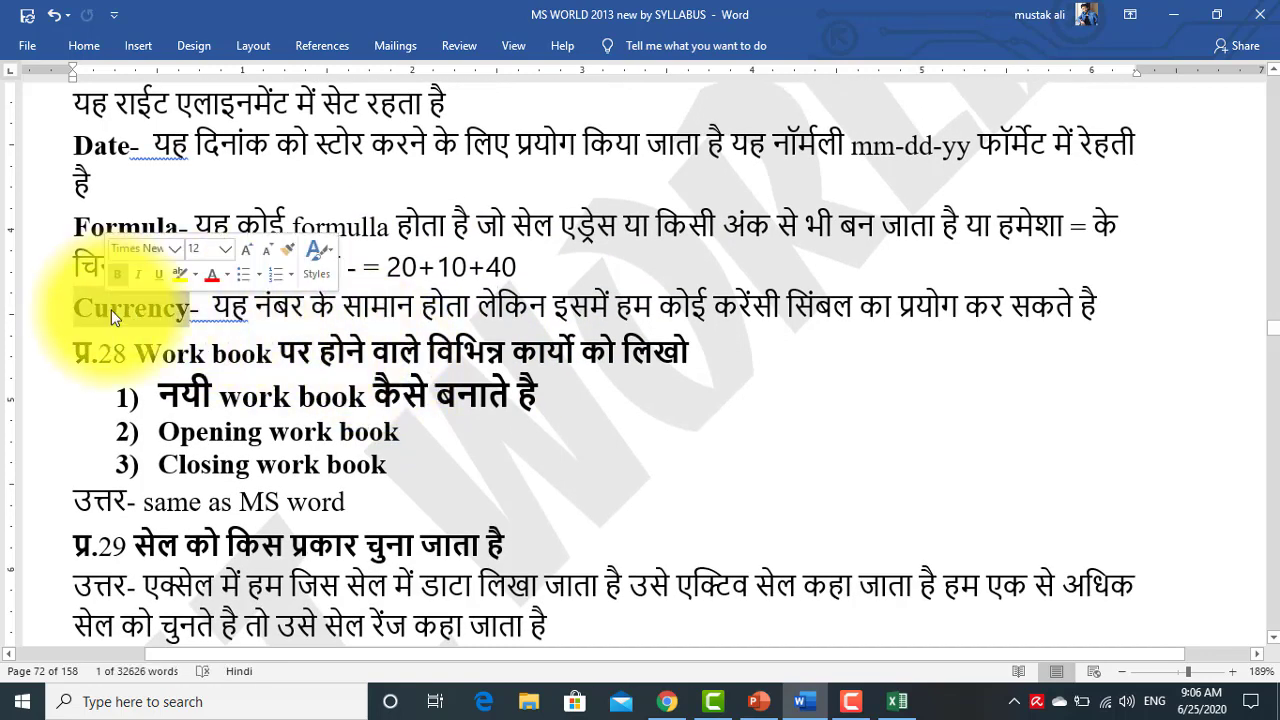
{"action": "left_click", "coordinate": [897, 701]}
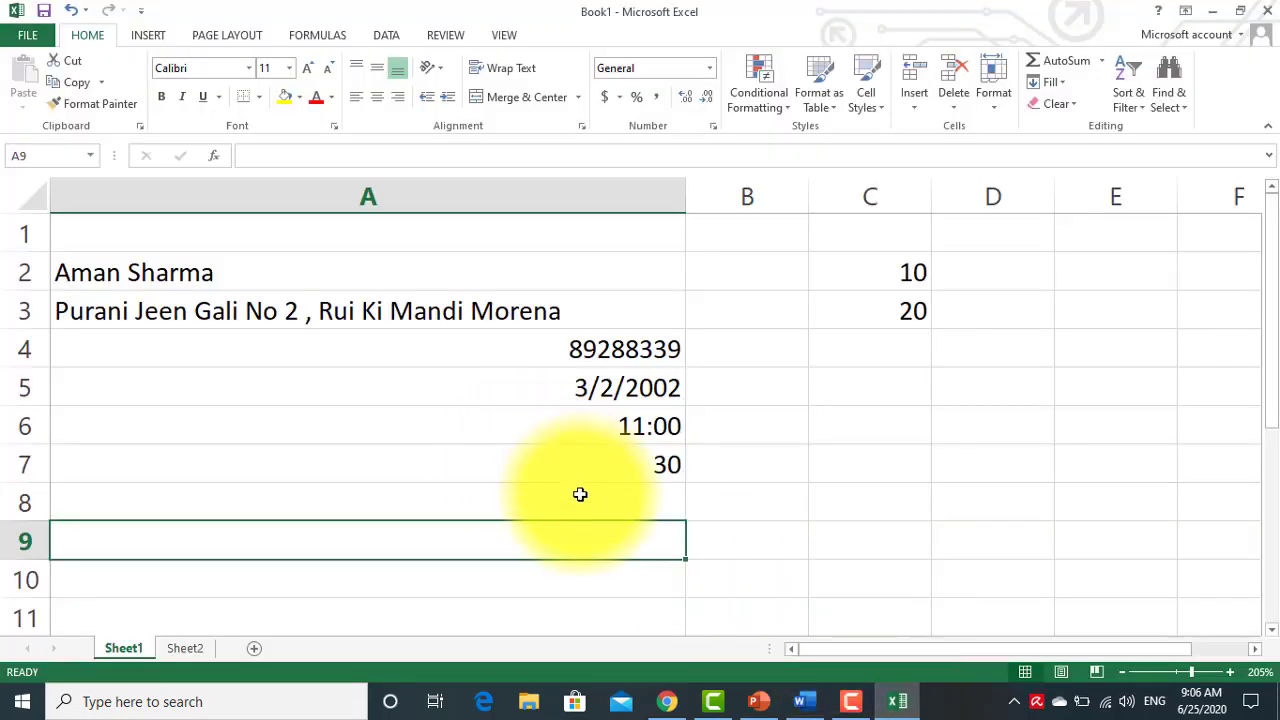
Step: Enter a number in cell A8, then replace it with 1000
{"action": "left_click", "coordinate": [579, 502]}
{"action": "type", "text": "24234234"}
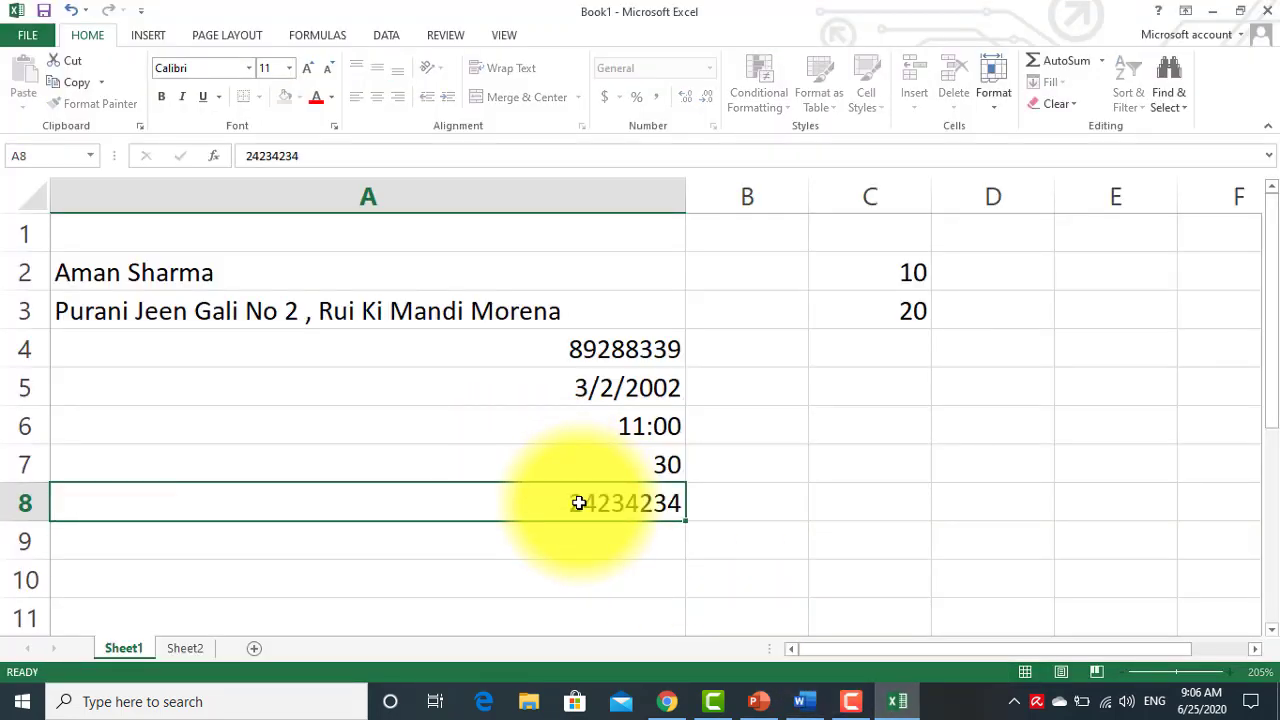
{"action": "key", "text": "Return"}
{"action": "left_click", "coordinate": [579, 502]}
{"action": "type", "text": "1000"}
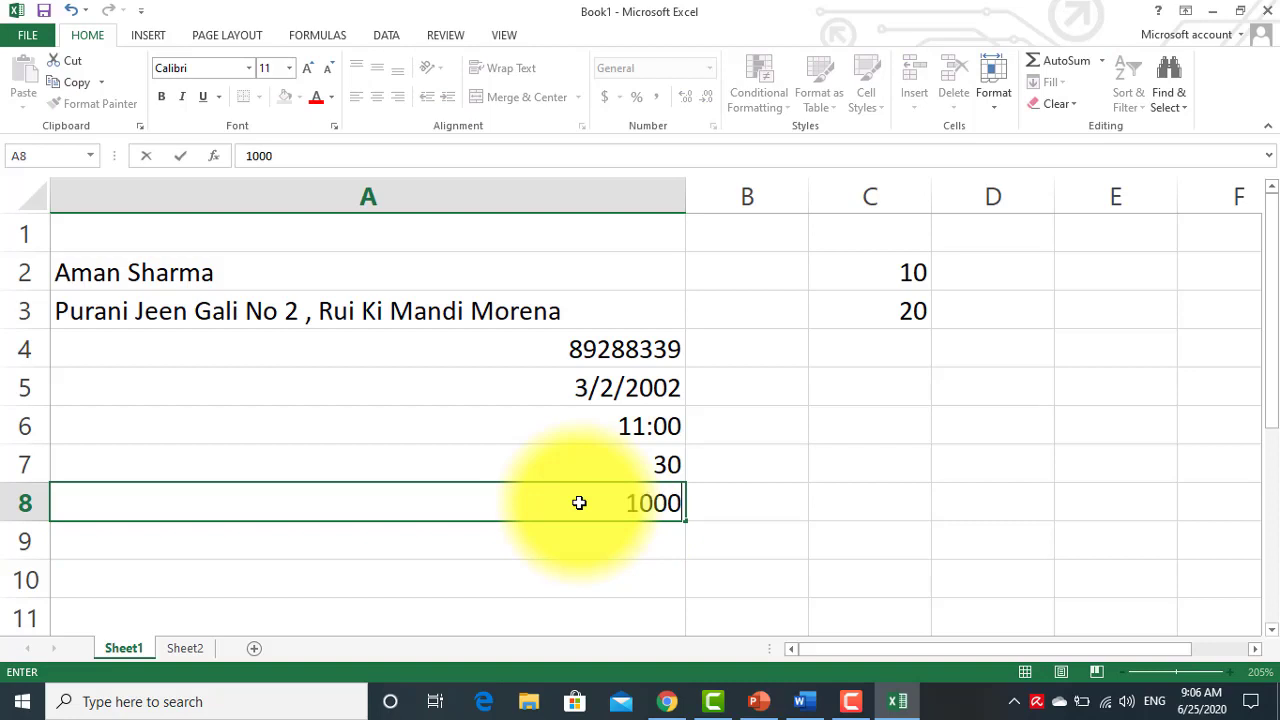
{"action": "key", "text": "Return"}
{"action": "left_click", "coordinate": [579, 502]}
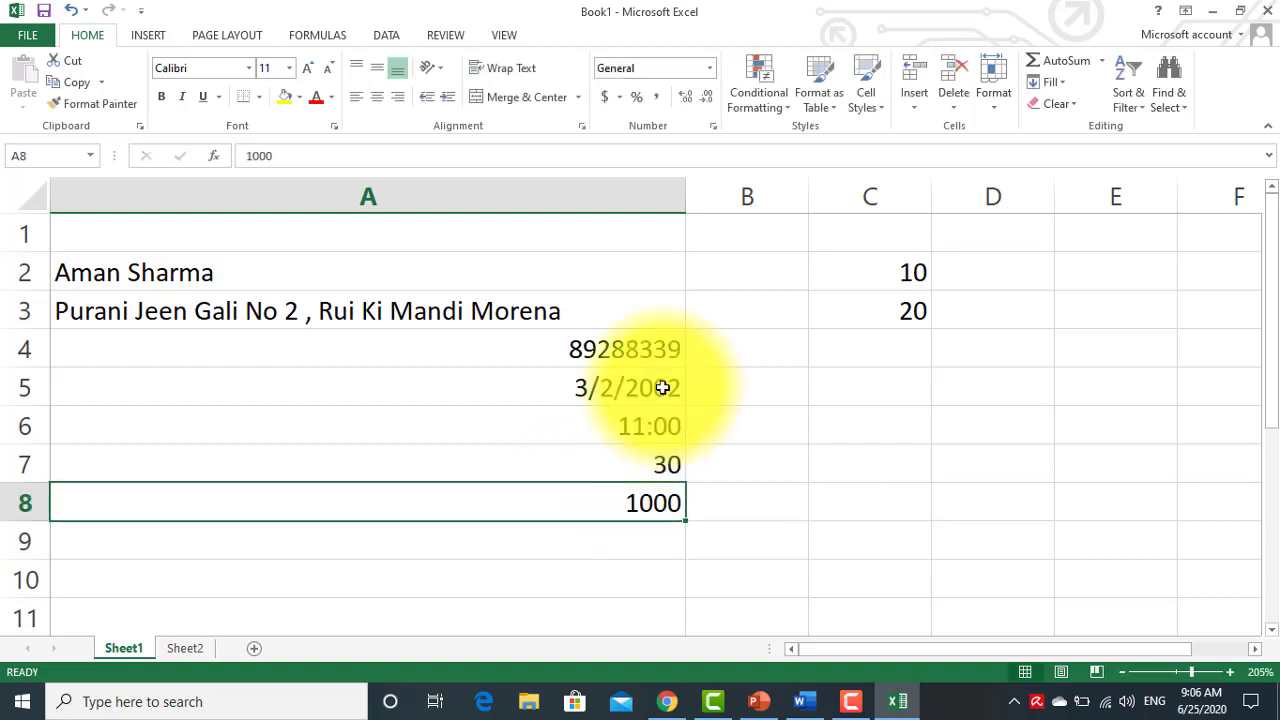
Step: Format A8 as Accounting to show $ 1,000.00, trying Center and then left alignment
{"action": "left_click", "coordinate": [605, 97]}
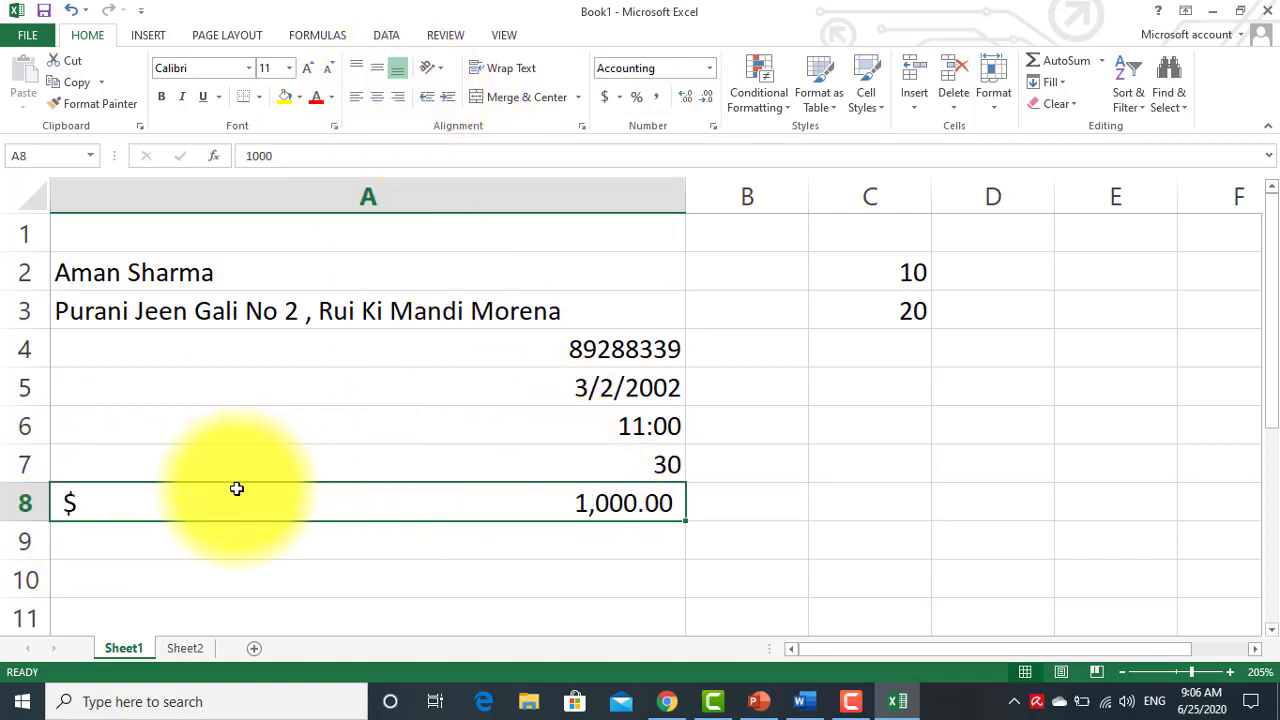
{"action": "left_click", "coordinate": [378, 98]}
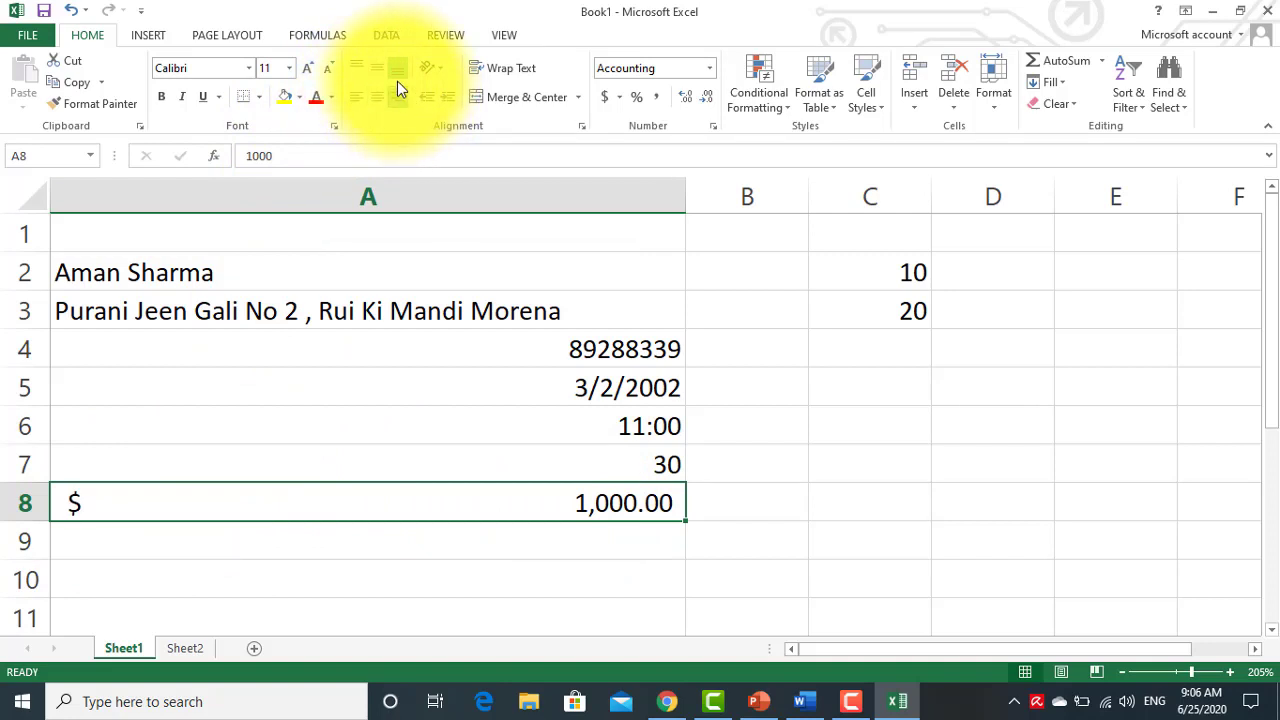
{"action": "left_click", "coordinate": [356, 97]}
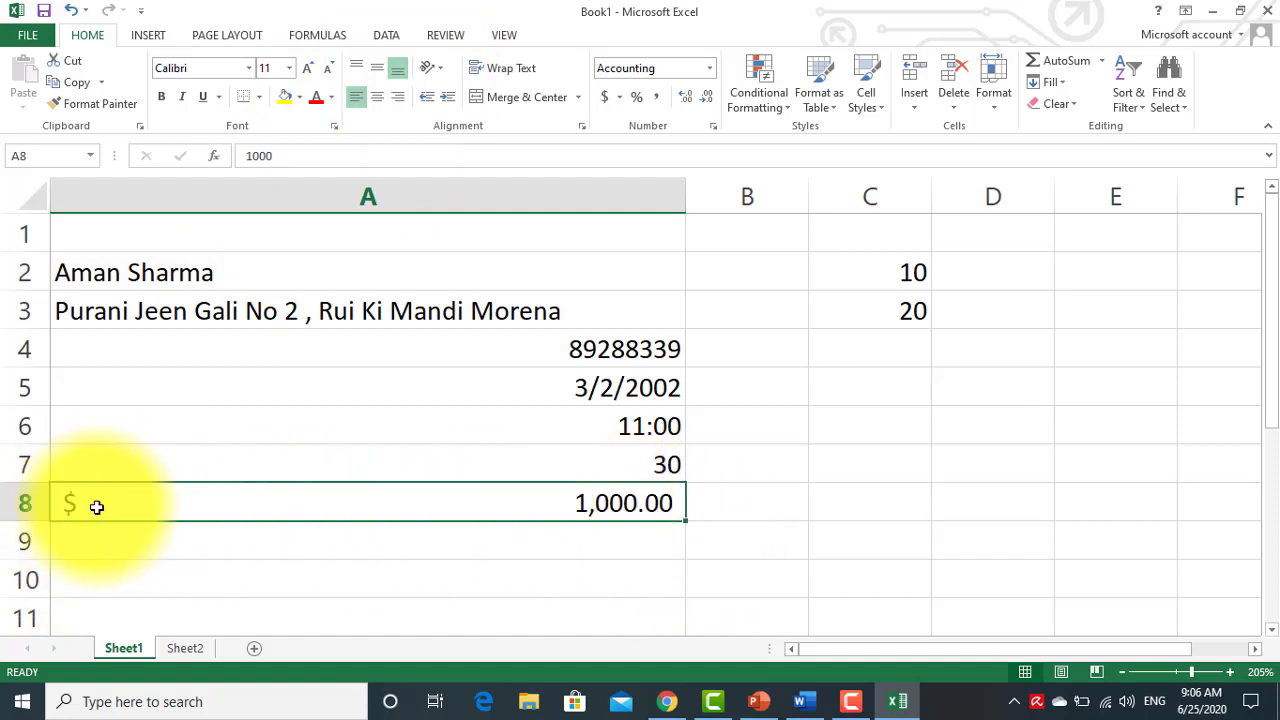
{"action": "left_click", "coordinate": [799, 701]}
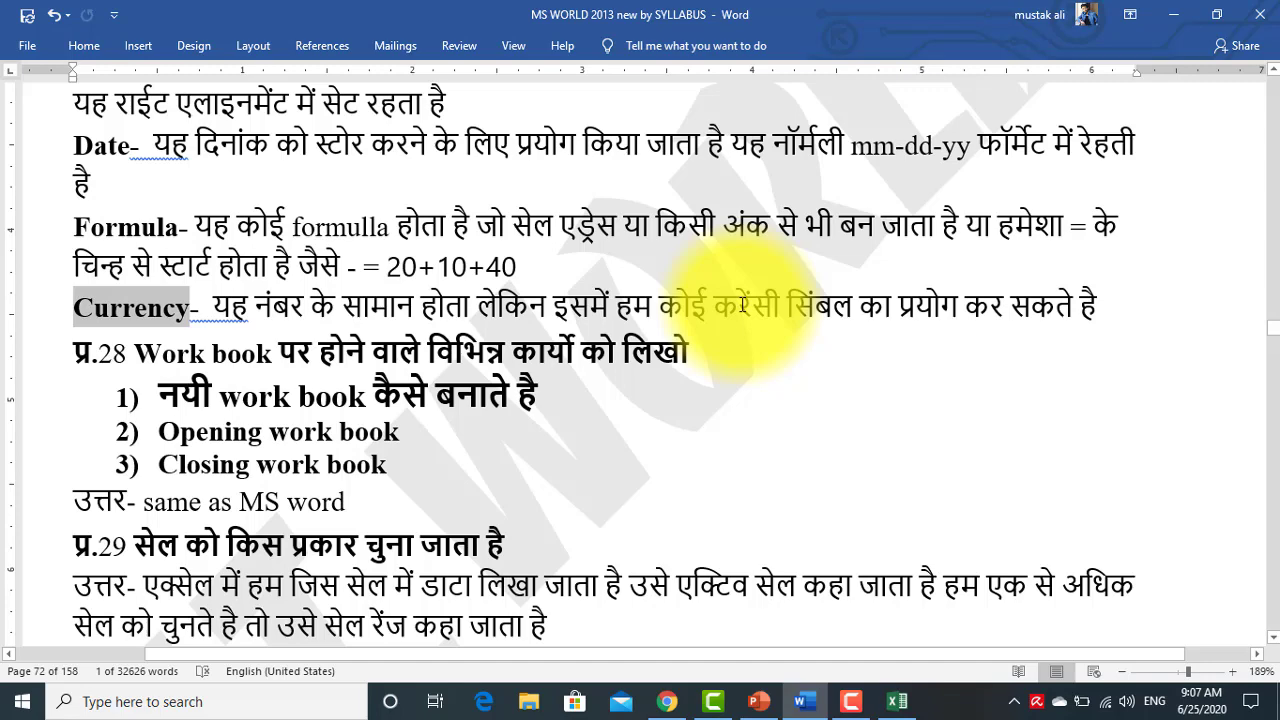
Step: Scroll the notes back up to question 27 on Excel data types, passing the Text and Formula lines
{"action": "scroll", "coordinate": [738, 312], "scroll_direction": "up", "scroll_amount": 2}
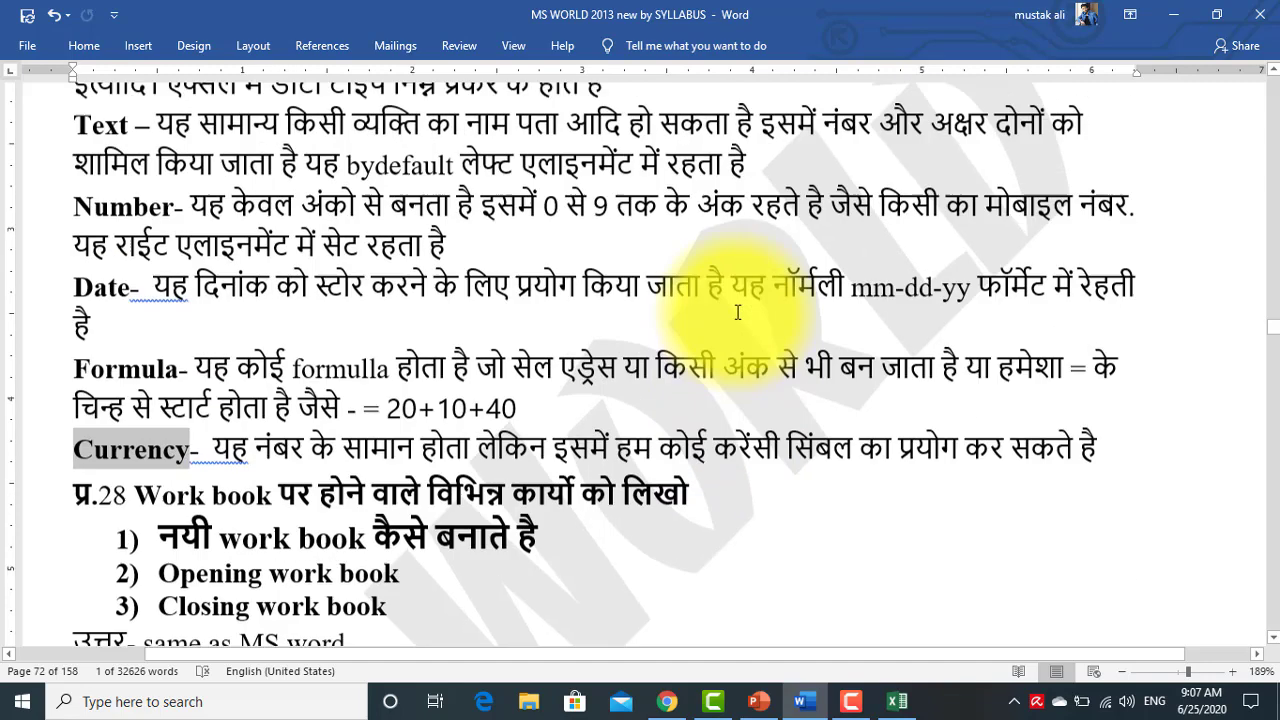
{"action": "scroll", "coordinate": [738, 310], "scroll_direction": "up", "scroll_amount": 1}
{"action": "scroll", "coordinate": [737, 309], "scroll_direction": "up", "scroll_amount": 2}
{"action": "scroll", "coordinate": [311, 283], "scroll_direction": "up", "scroll_amount": 3}
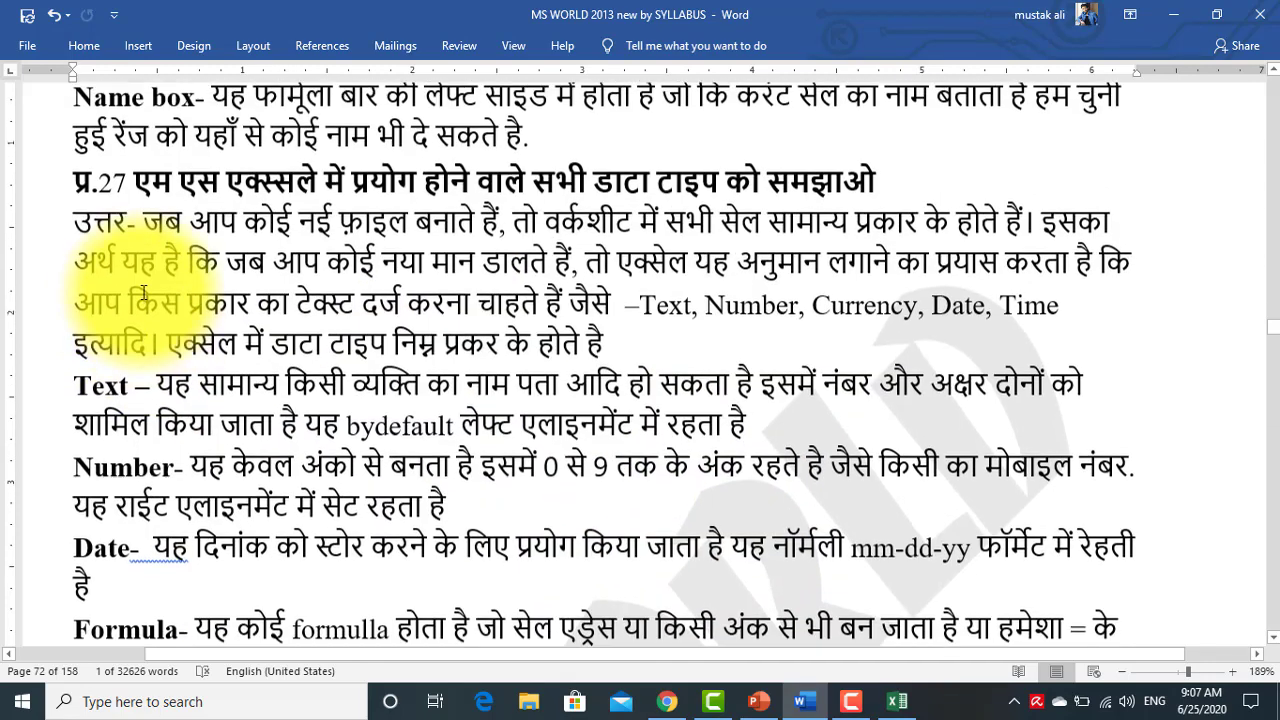
{"action": "left_click", "coordinate": [94, 408]}
{"action": "scroll", "coordinate": [129, 500], "scroll_direction": "down", "scroll_amount": 1}
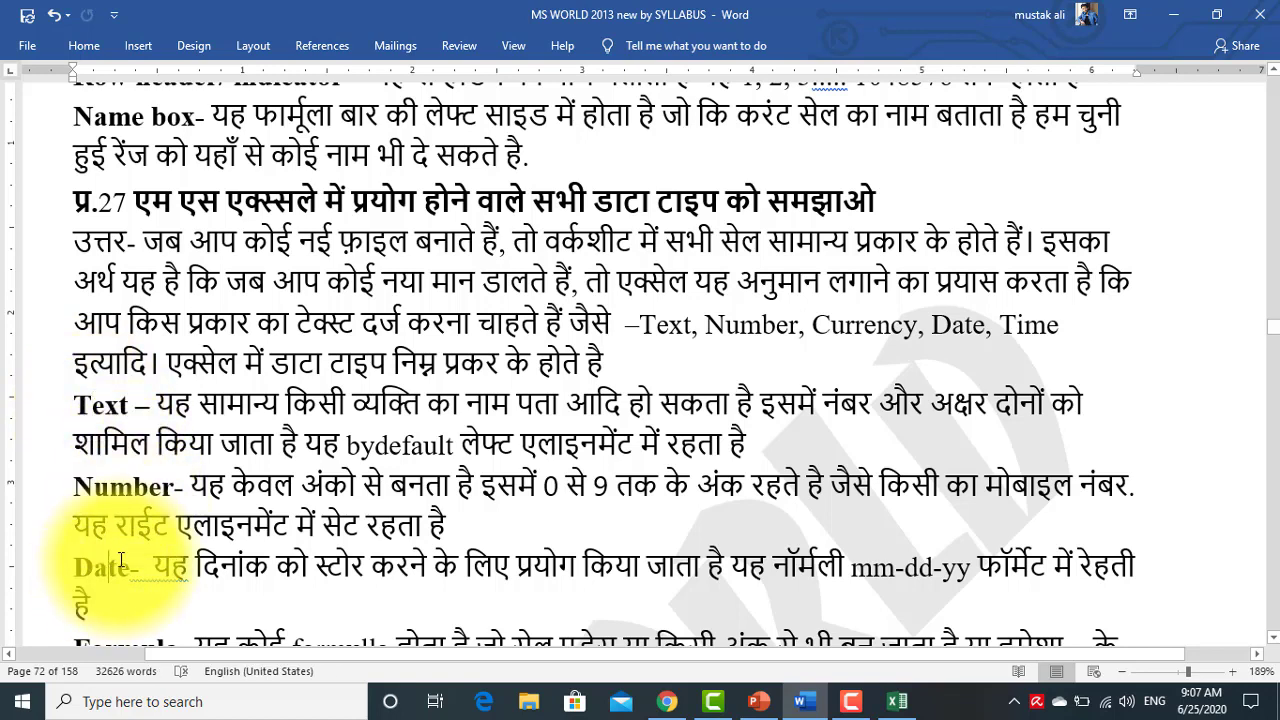
{"action": "scroll", "coordinate": [60, 535], "scroll_direction": "down", "scroll_amount": 2}
{"action": "left_click", "coordinate": [165, 480]}
{"action": "scroll", "coordinate": [487, 474], "scroll_direction": "down", "scroll_amount": 2}
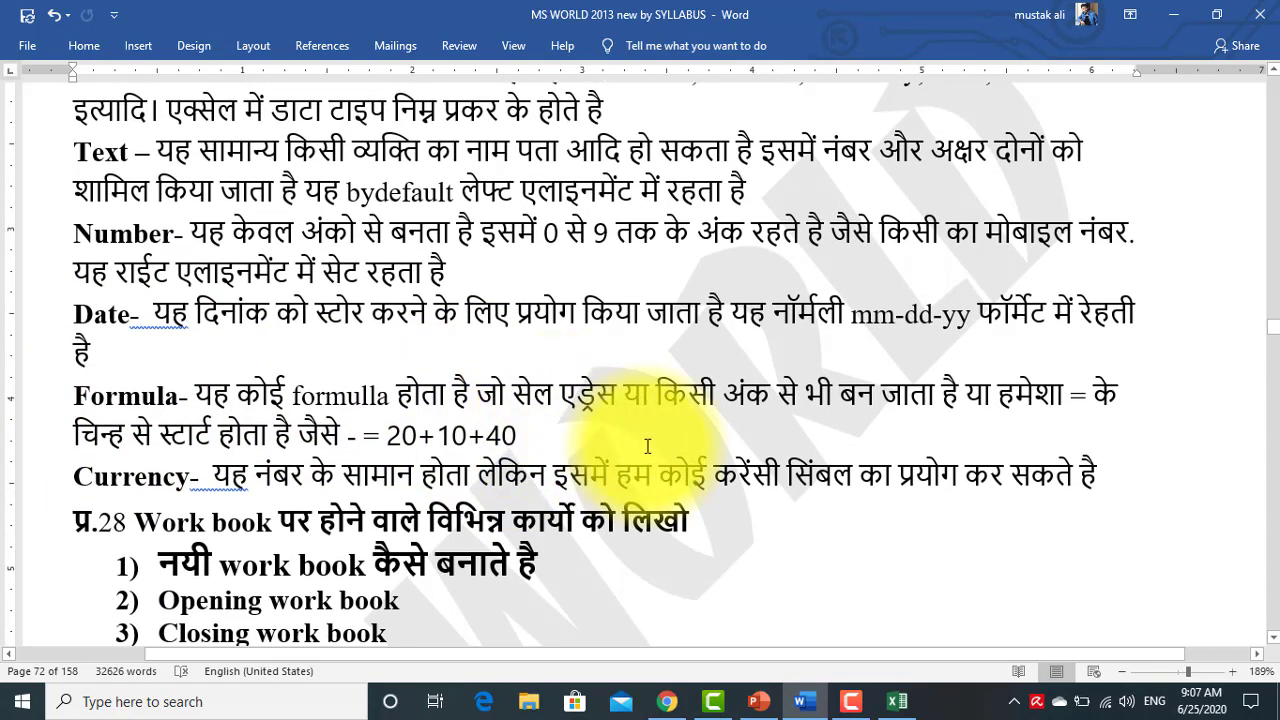
{"action": "scroll", "coordinate": [648, 446], "scroll_direction": "up", "scroll_amount": 1}
{"action": "scroll", "coordinate": [648, 446], "scroll_direction": "up", "scroll_amount": 1}
{"action": "scroll", "coordinate": [648, 446], "scroll_direction": "up", "scroll_amount": 1}
{"action": "scroll", "coordinate": [648, 446], "scroll_direction": "up", "scroll_amount": 1}
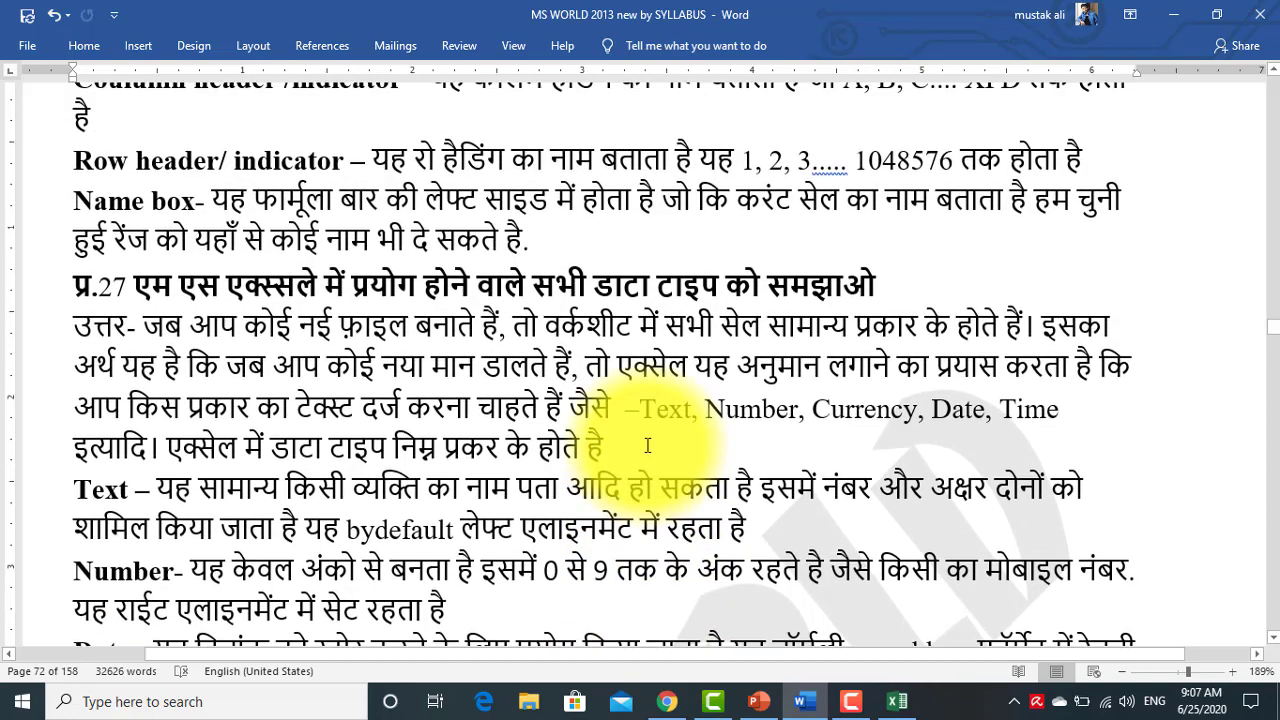
{"action": "scroll", "coordinate": [648, 446], "scroll_direction": "up", "scroll_amount": 1}
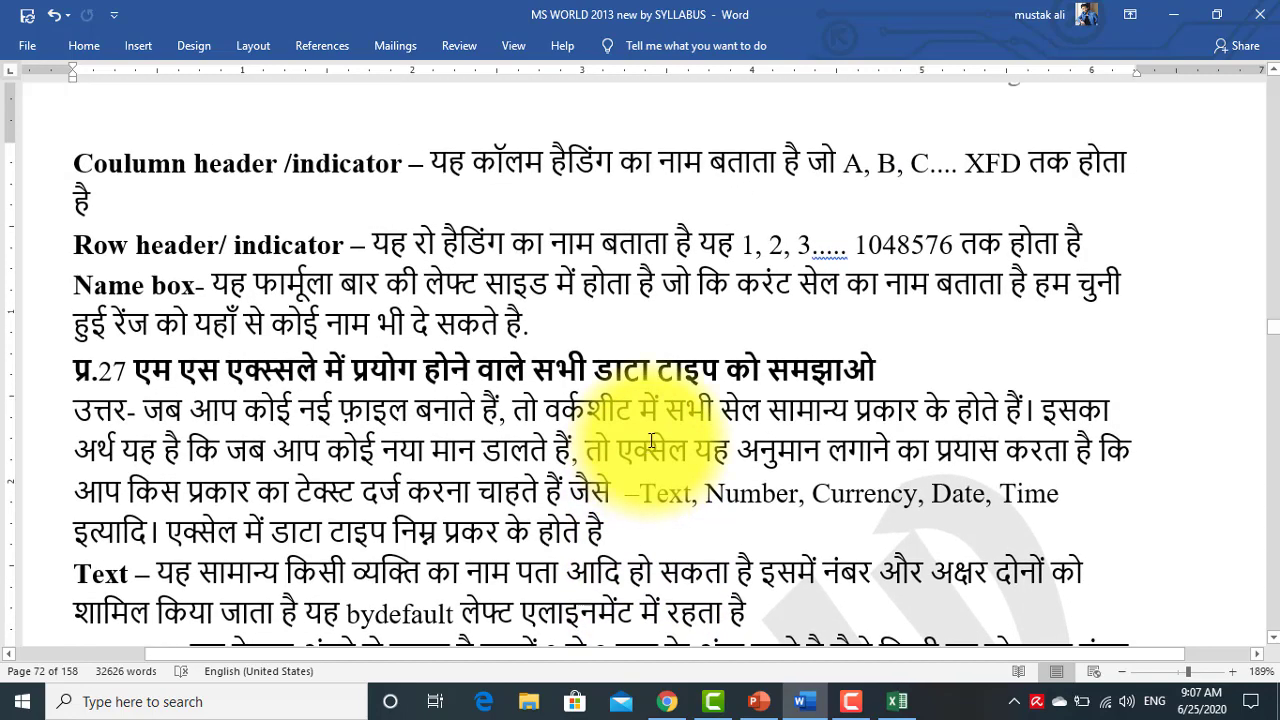